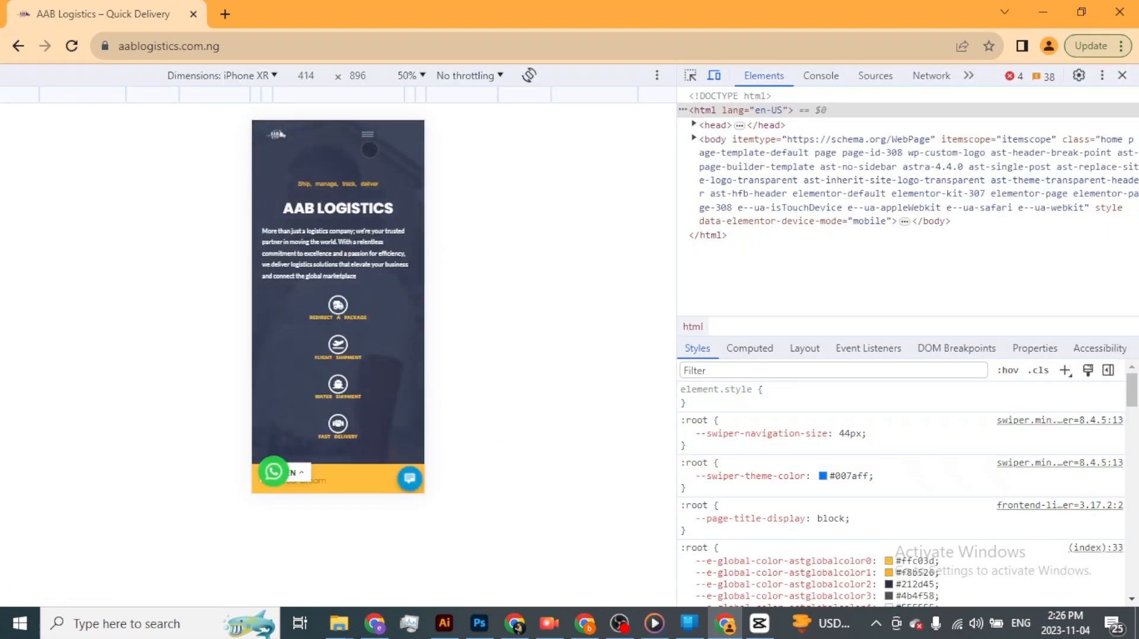
- Open and close the mobile navigation menu in the iPhone XR preview of the AAB Logistics home page
{"action": "left_click", "coordinate": [369, 137]}
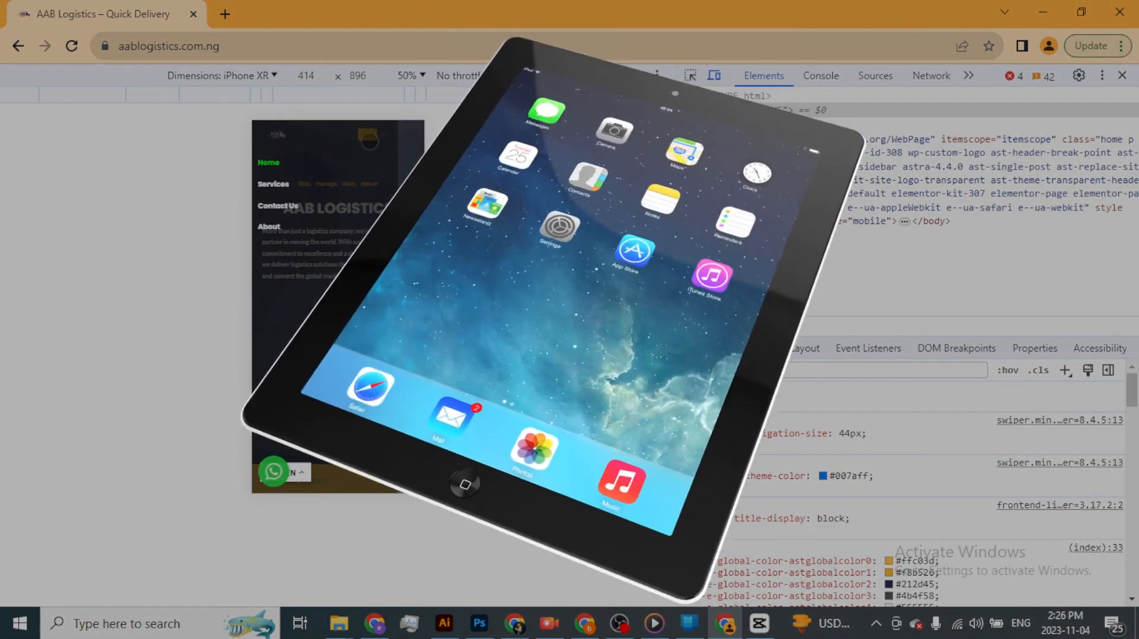
{"action": "left_click", "coordinate": [369, 141]}
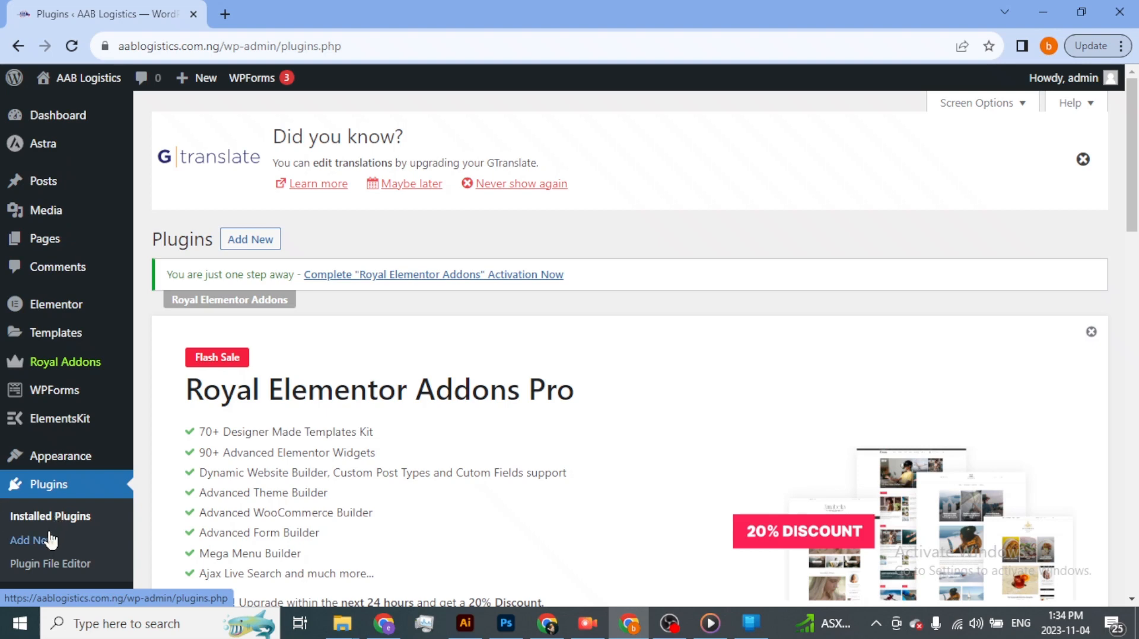
- Find ElementsKit Lite in the installed plugins list and copy its name
{"action": "scroll", "coordinate": [255, 414], "scroll_direction": "down", "scroll_amount": 10}
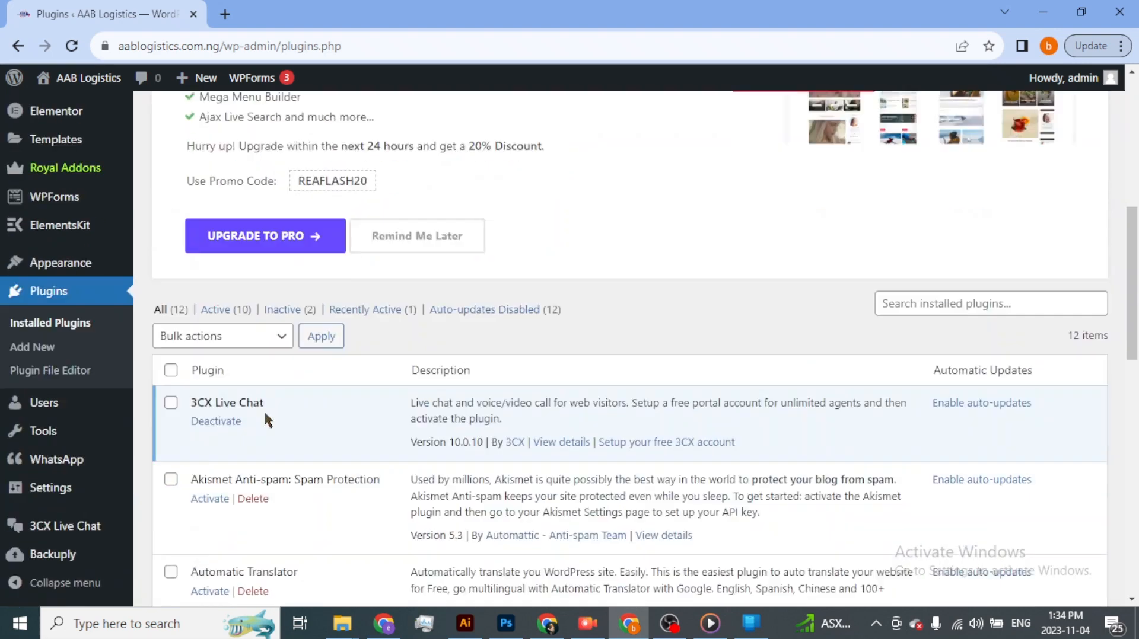
{"action": "scroll", "coordinate": [265, 417], "scroll_direction": "down", "scroll_amount": 8}
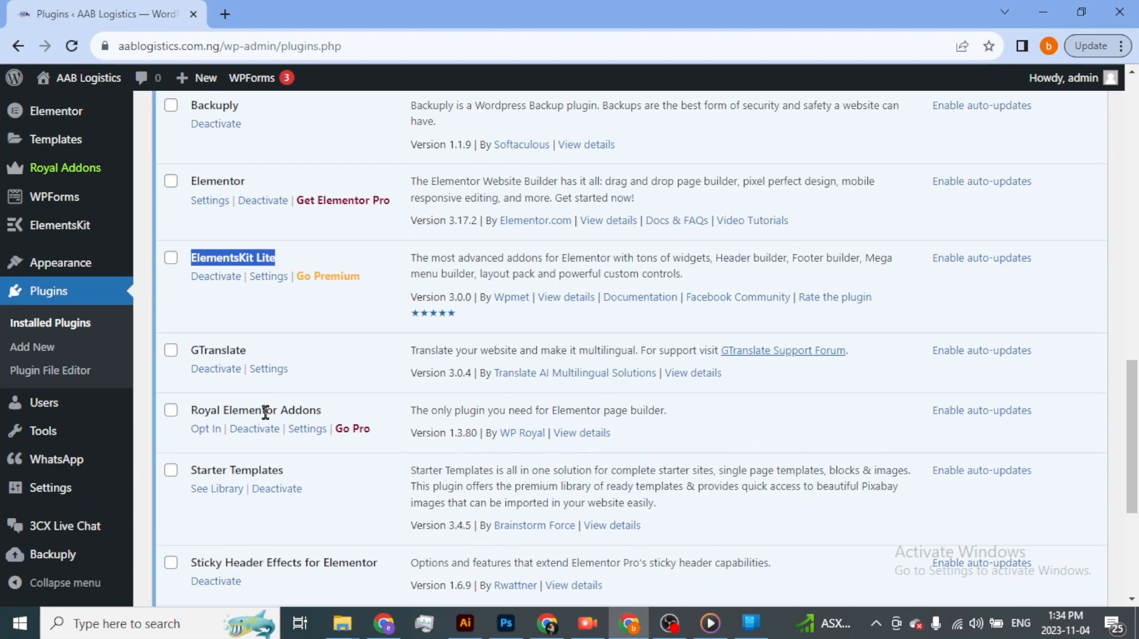
{"action": "left_click", "coordinate": [200, 259]}
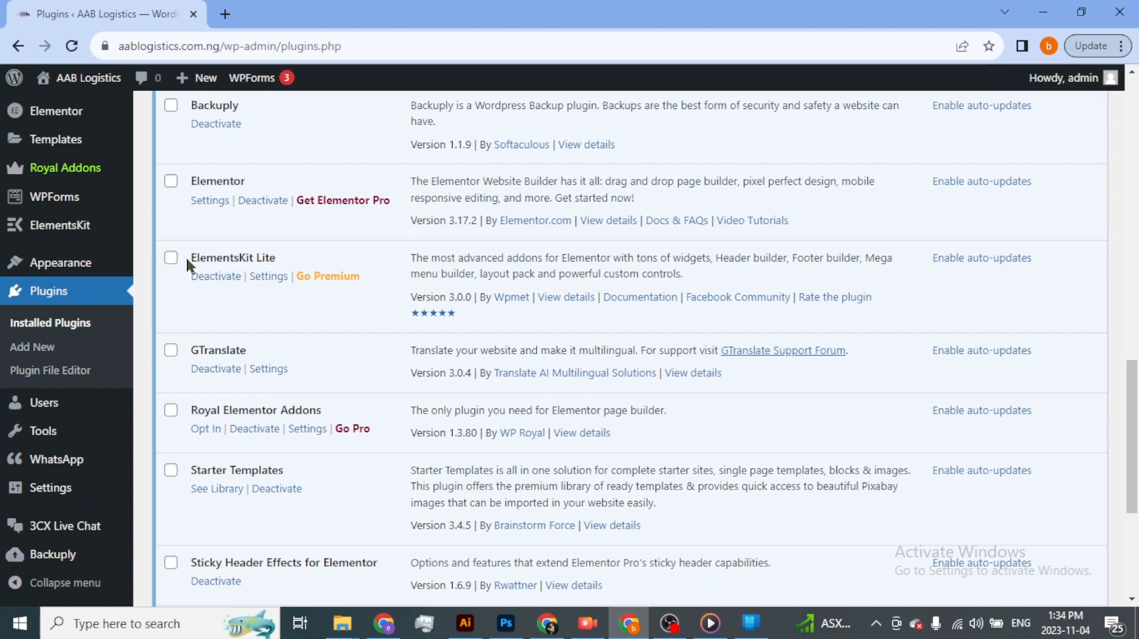
{"action": "left_click_drag", "start_coordinate": [189, 260], "coordinate": [279, 256]}
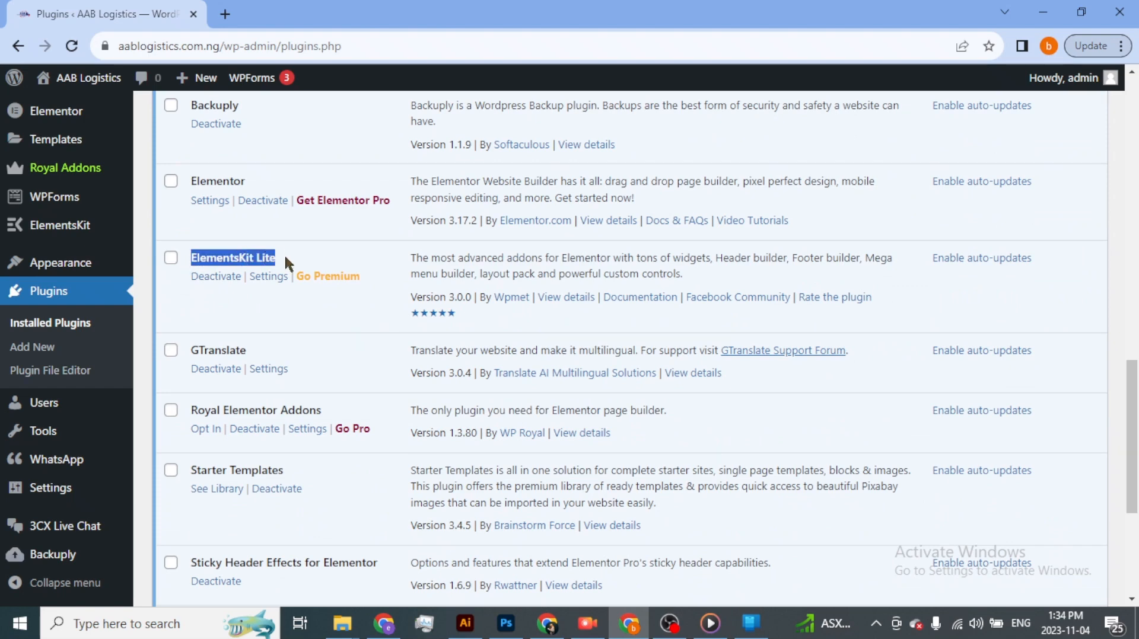
{"action": "scroll", "coordinate": [258, 315], "scroll_direction": "down", "scroll_amount": 5}
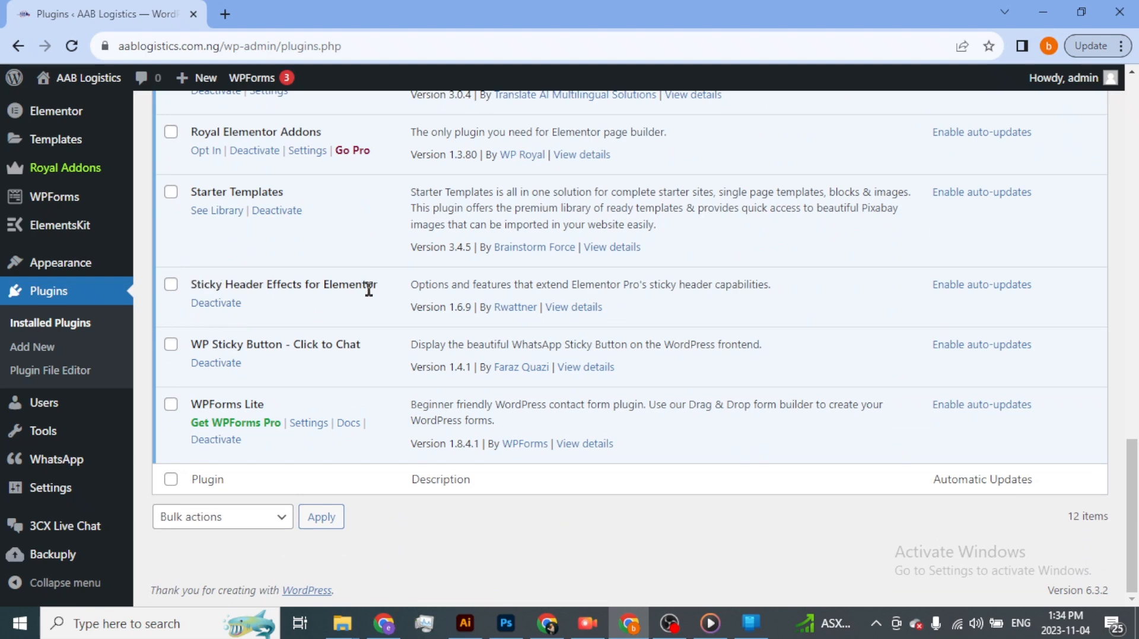
{"action": "scroll", "coordinate": [366, 309], "scroll_direction": "up", "scroll_amount": 8}
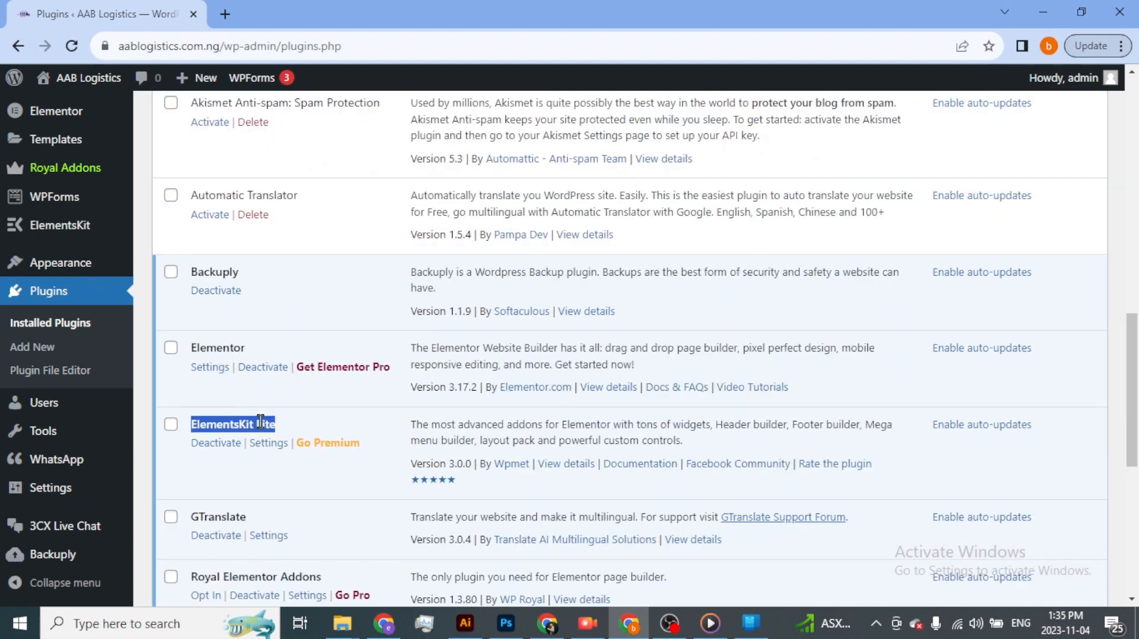
{"action": "right_click", "coordinate": [260, 422]}
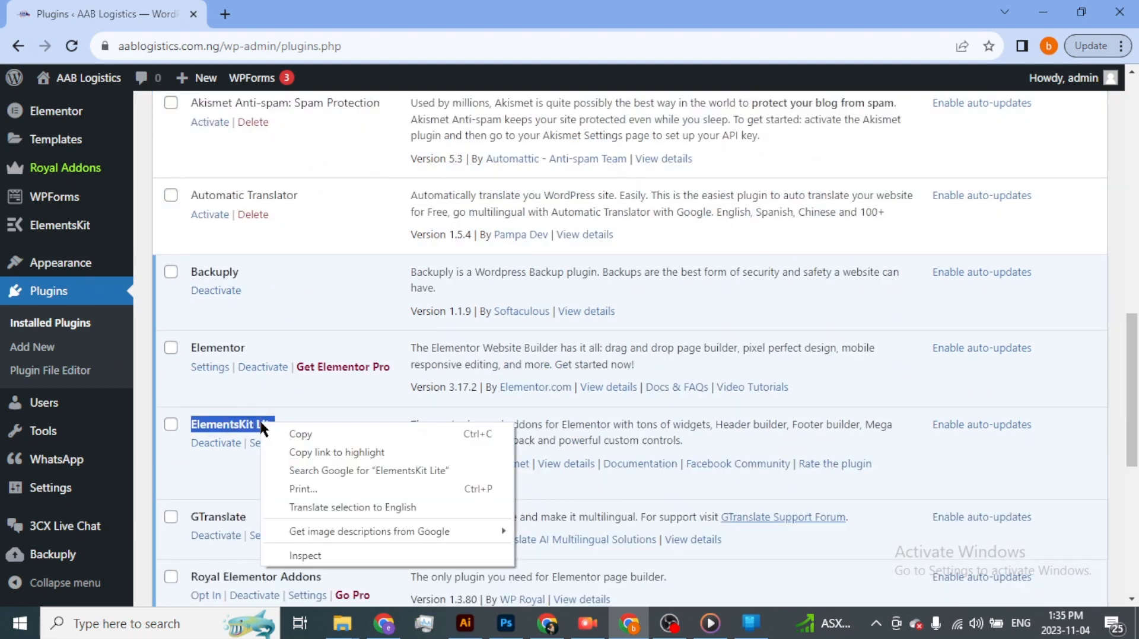
{"action": "left_click", "coordinate": [305, 433]}
- Search the add-plugins directory for ElementsKit Lite using the copied name
{"action": "scroll", "coordinate": [299, 323], "scroll_direction": "up", "scroll_amount": 10}
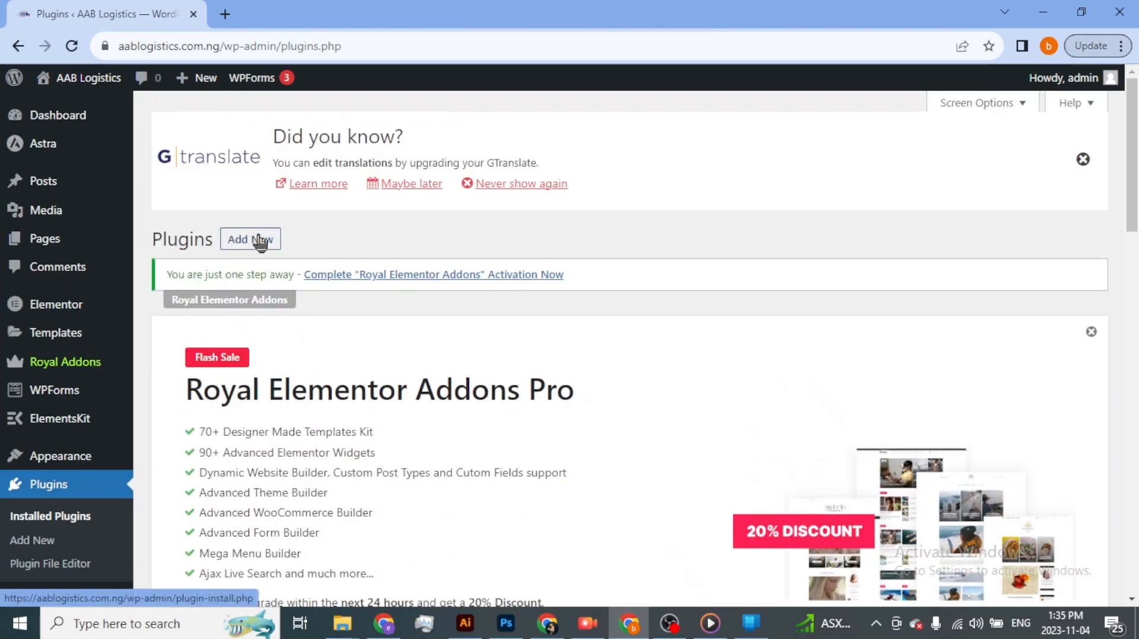
{"action": "left_click", "coordinate": [260, 242]}
{"action": "scroll", "coordinate": [660, 330], "scroll_direction": "down", "scroll_amount": 8}
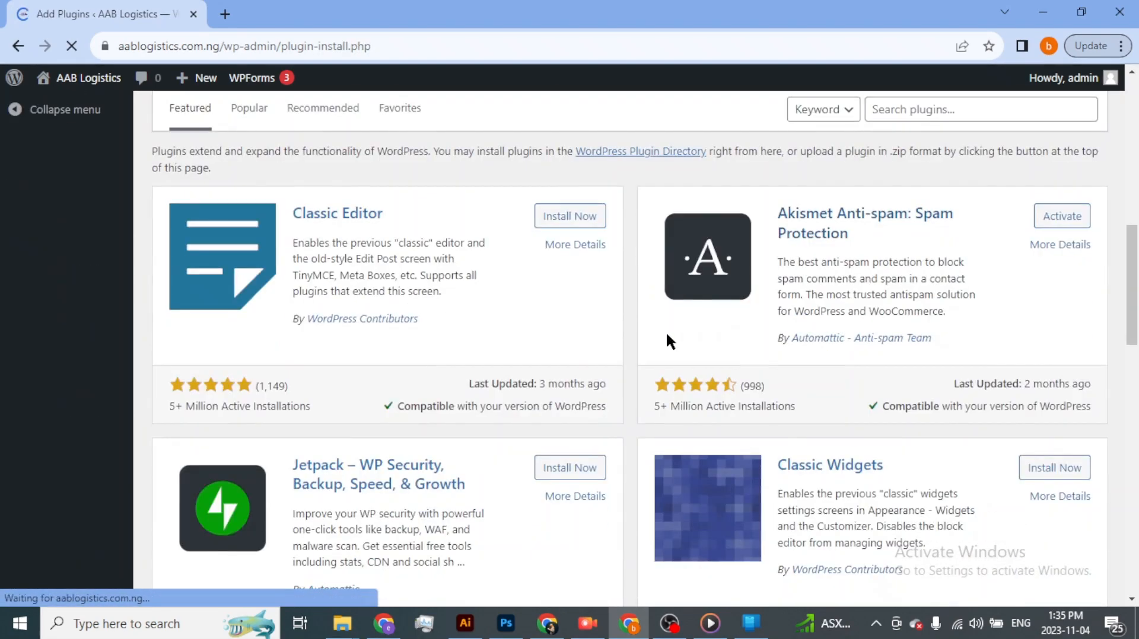
{"action": "scroll", "coordinate": [732, 267], "scroll_direction": "up", "scroll_amount": 4}
{"action": "left_click", "coordinate": [930, 437]}
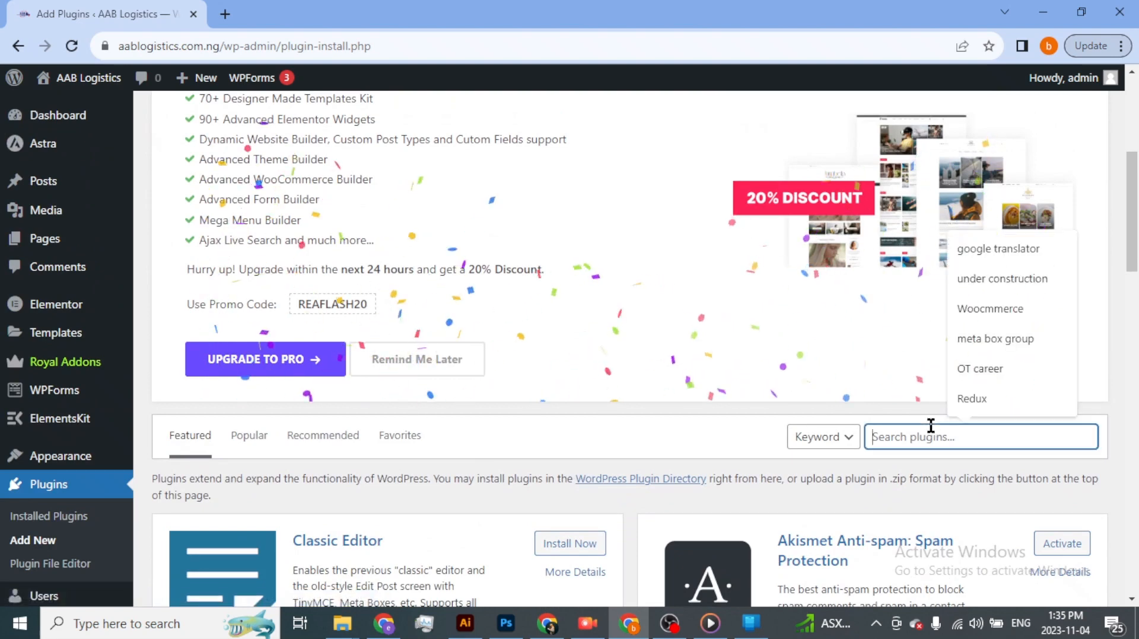
{"action": "key", "text": "ctrl+v"}
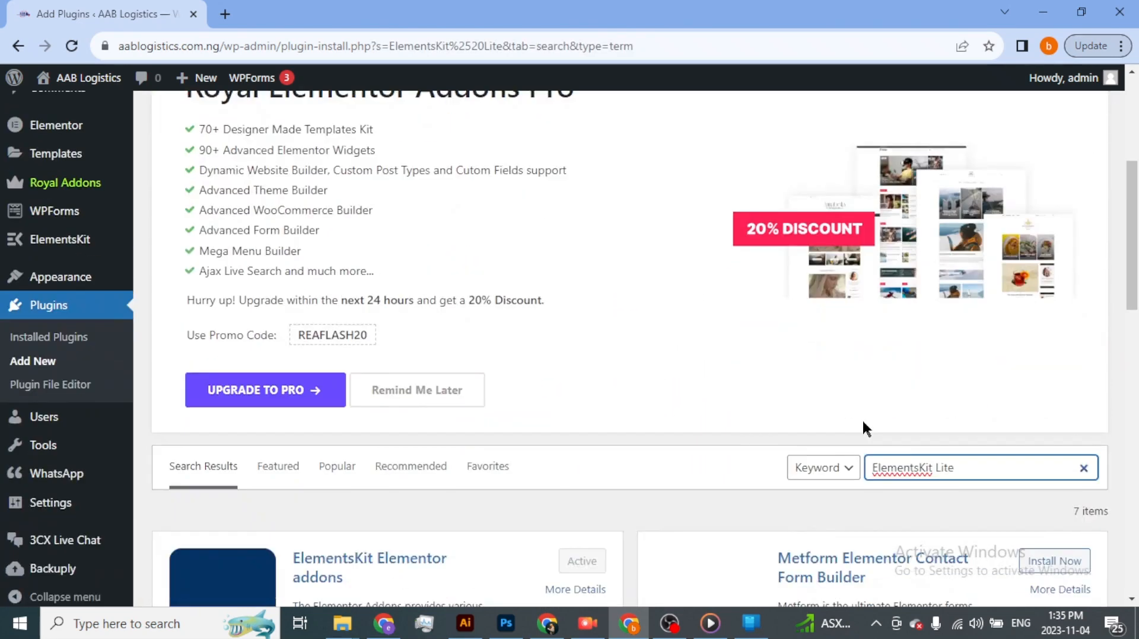
{"action": "scroll", "coordinate": [862, 419], "scroll_direction": "down", "scroll_amount": 5}
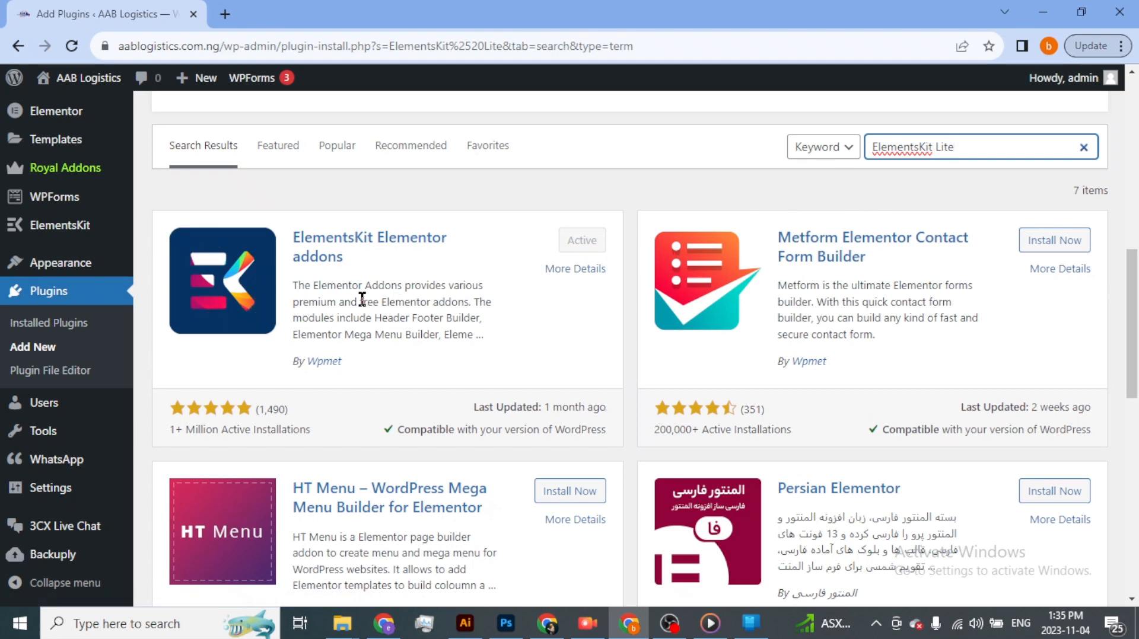
- Open the Header Footer templates page of ElementsKit
{"action": "scroll", "coordinate": [44, 257], "scroll_direction": "up", "scroll_amount": 10}
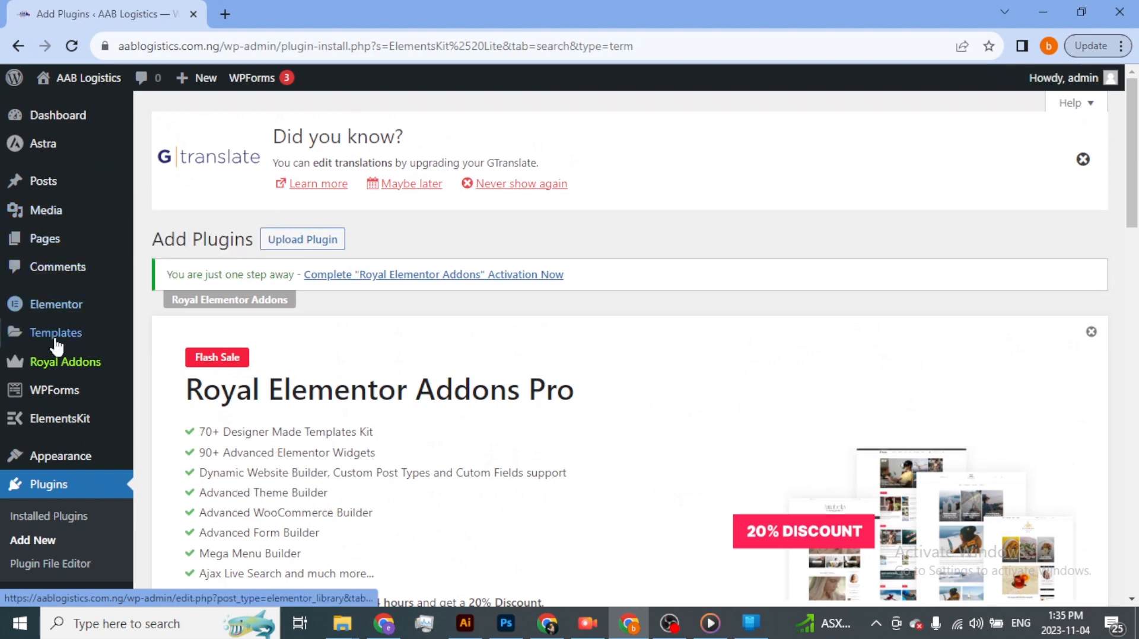
{"action": "scroll", "coordinate": [56, 346], "scroll_direction": "down", "scroll_amount": 3}
{"action": "mouse_move", "coordinate": [47, 261]}
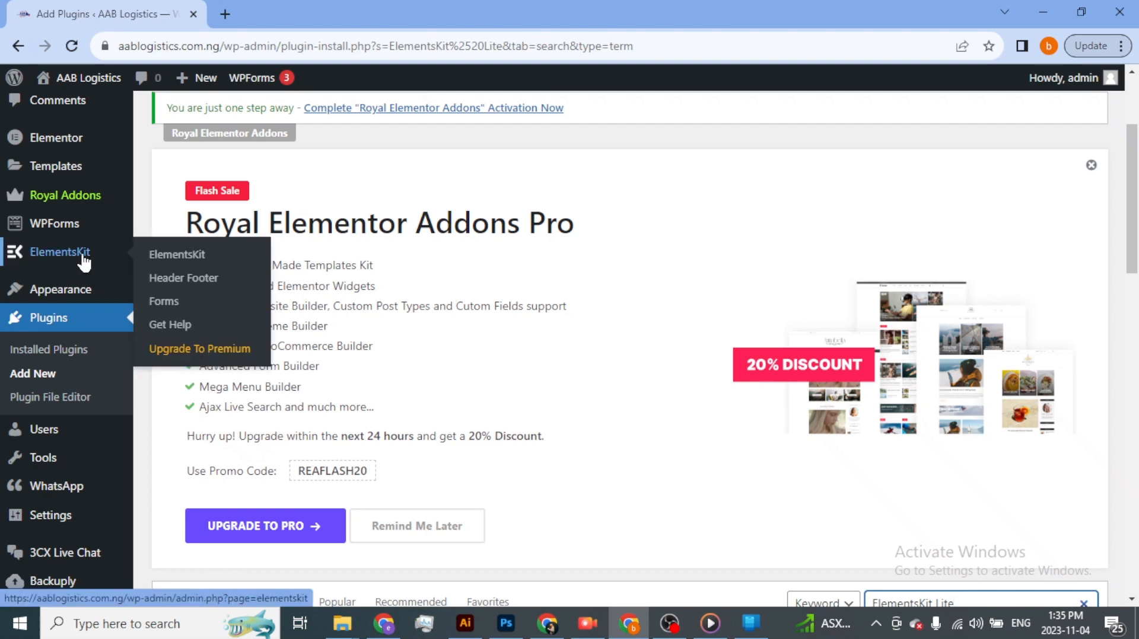
{"action": "left_click", "coordinate": [177, 287]}
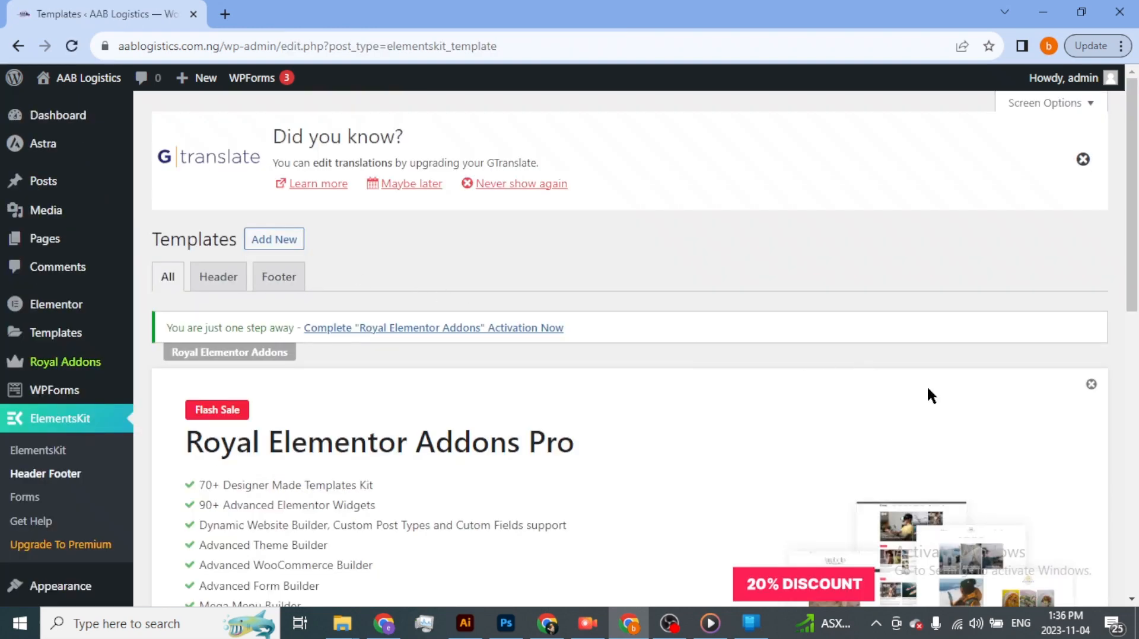
- Dismiss the Royal Elementor Addons Pro promotion and the GTranslate notice on the Templates page
{"action": "left_click", "coordinate": [1090, 386]}
{"action": "left_click", "coordinate": [1083, 159]}
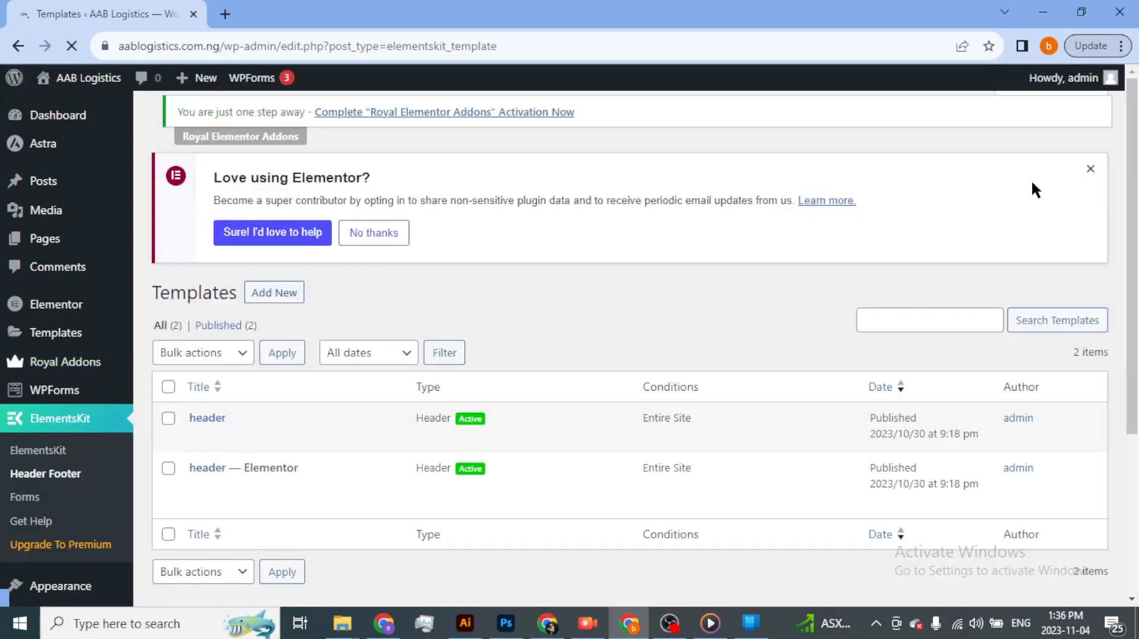
{"action": "left_click", "coordinate": [1089, 170]}
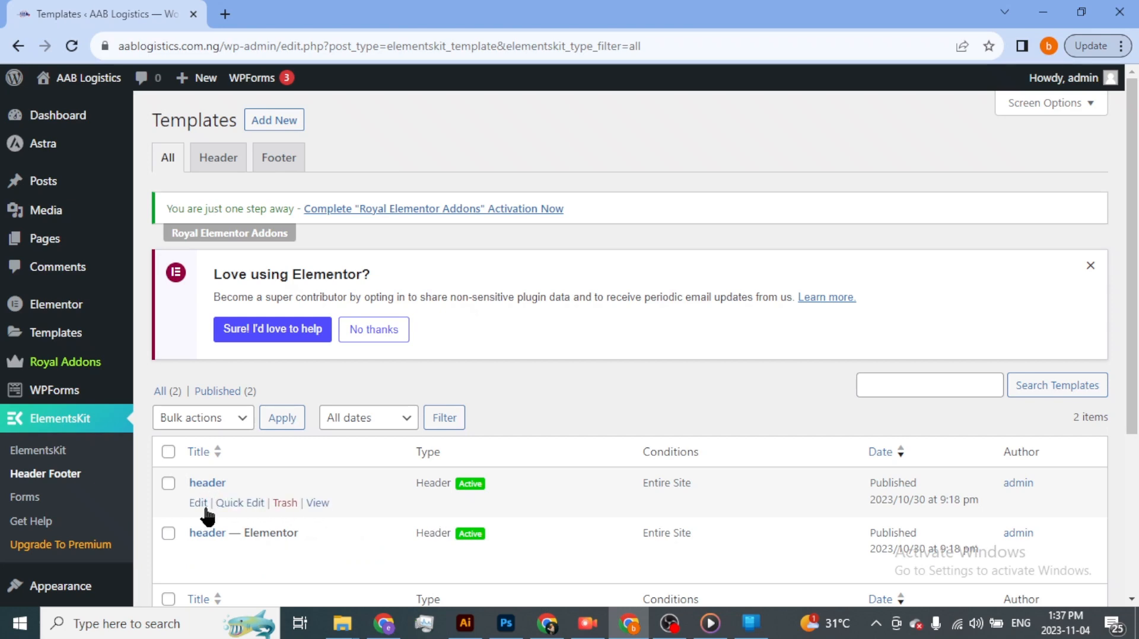
- Deactivate the first "header" template and save its settings
{"action": "left_click", "coordinate": [202, 505]}
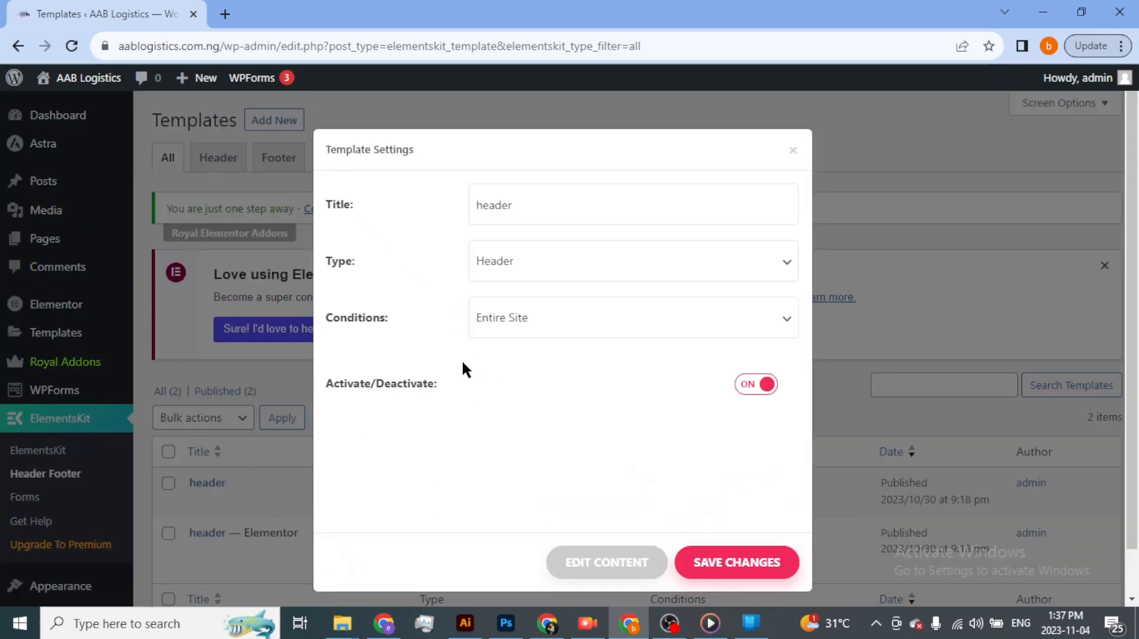
{"action": "left_click", "coordinate": [749, 387]}
{"action": "left_click", "coordinate": [723, 571]}
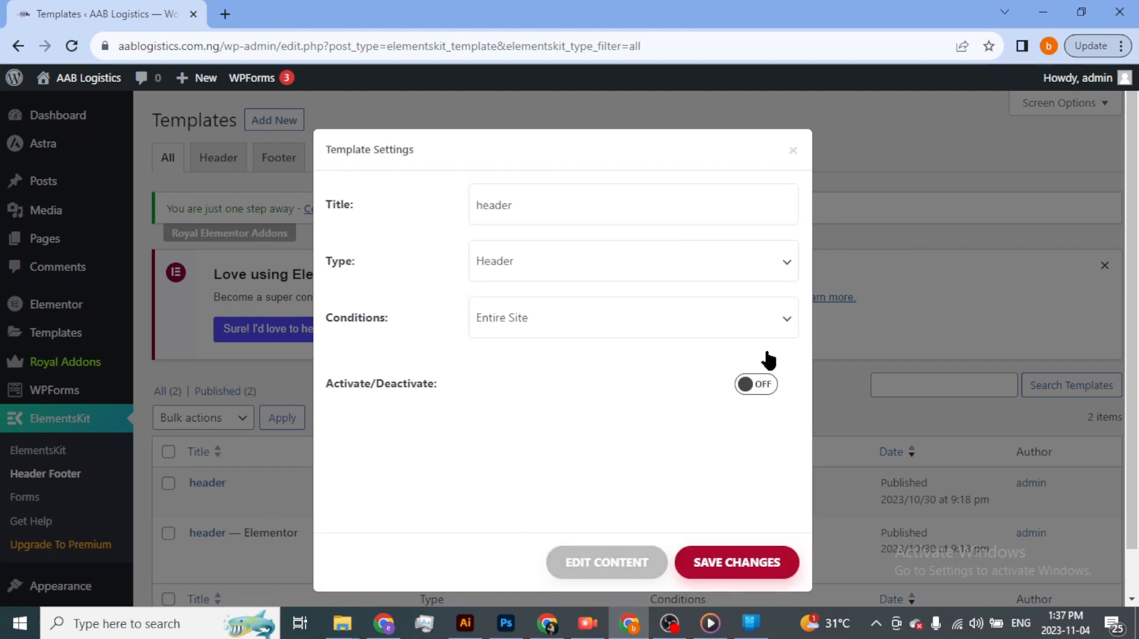
{"action": "left_click", "coordinate": [869, 285]}
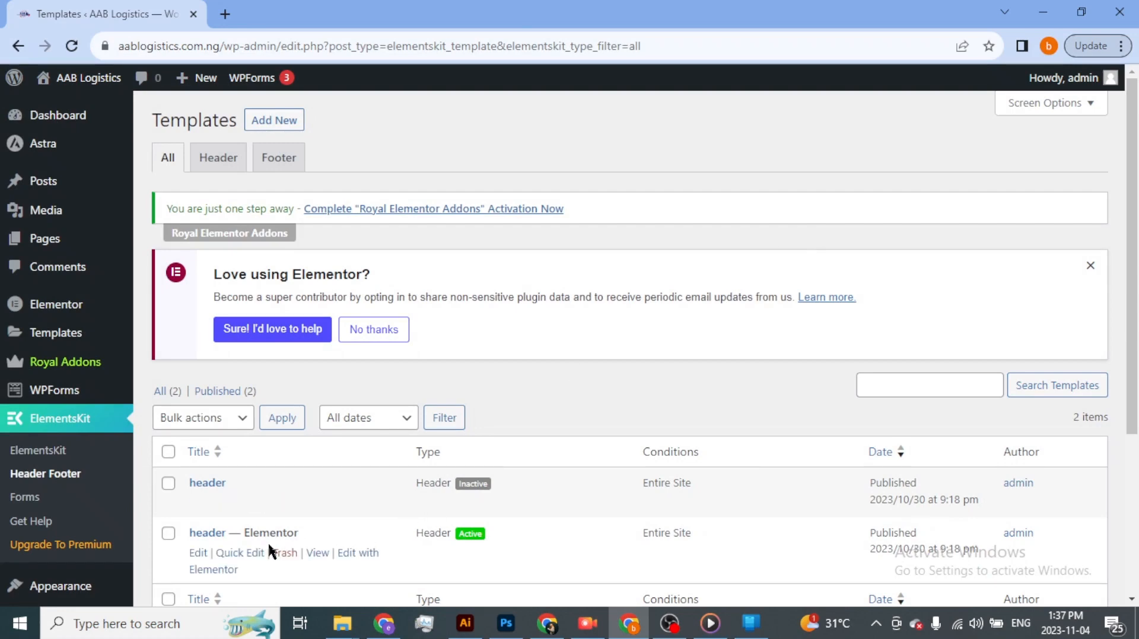
- Deactivate the "header — Elementor" template, save the change and close its settings
{"action": "left_click", "coordinate": [200, 559]}
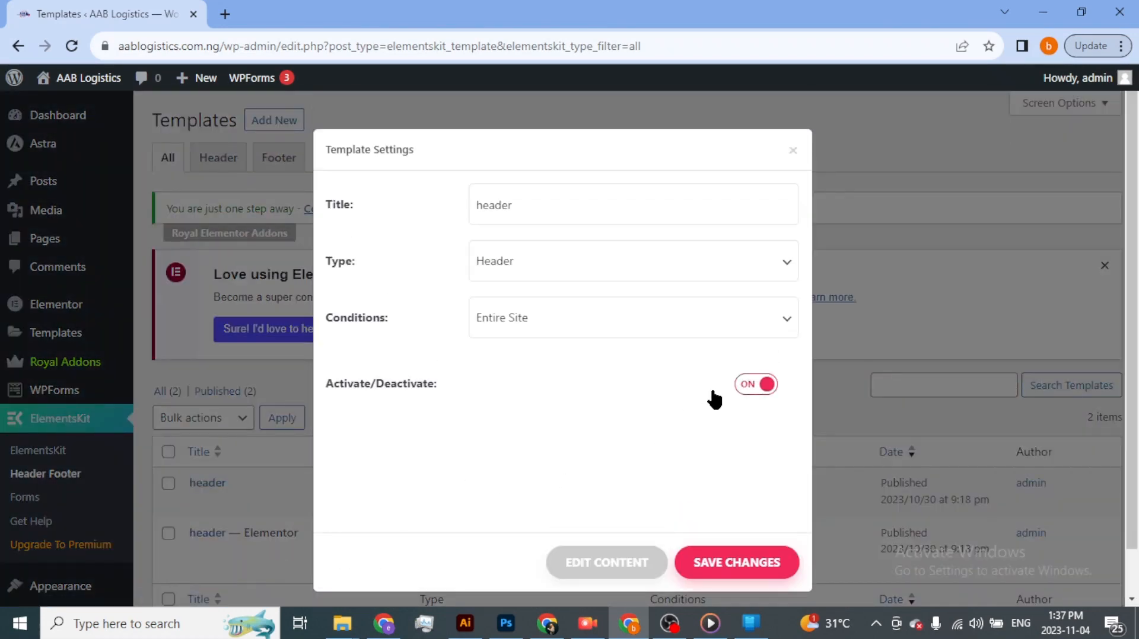
{"action": "left_click", "coordinate": [752, 387]}
{"action": "left_click", "coordinate": [732, 571]}
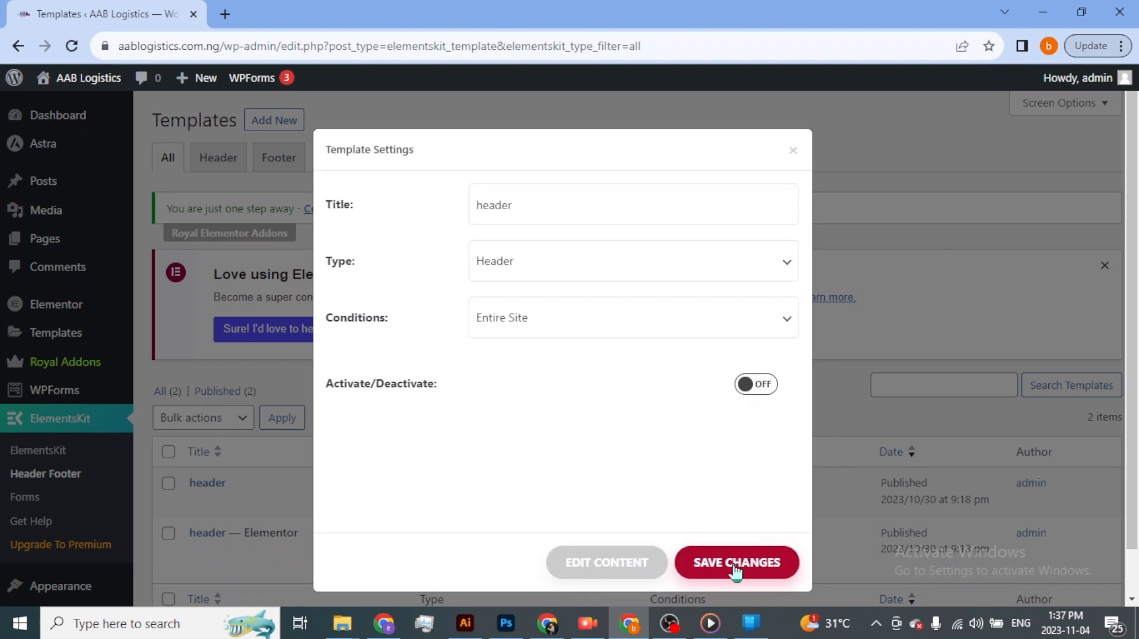
{"action": "left_click", "coordinate": [734, 564]}
{"action": "left_click", "coordinate": [791, 151]}
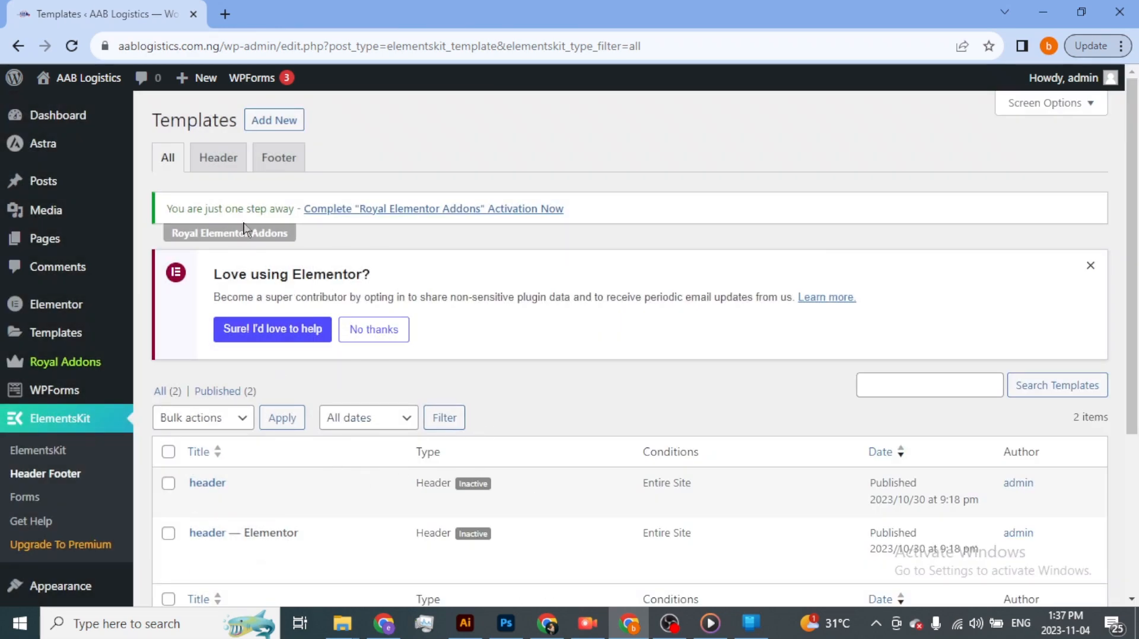
- Start a new ElementsKit template titled "test header" with the type Header
{"action": "left_click", "coordinate": [280, 122]}
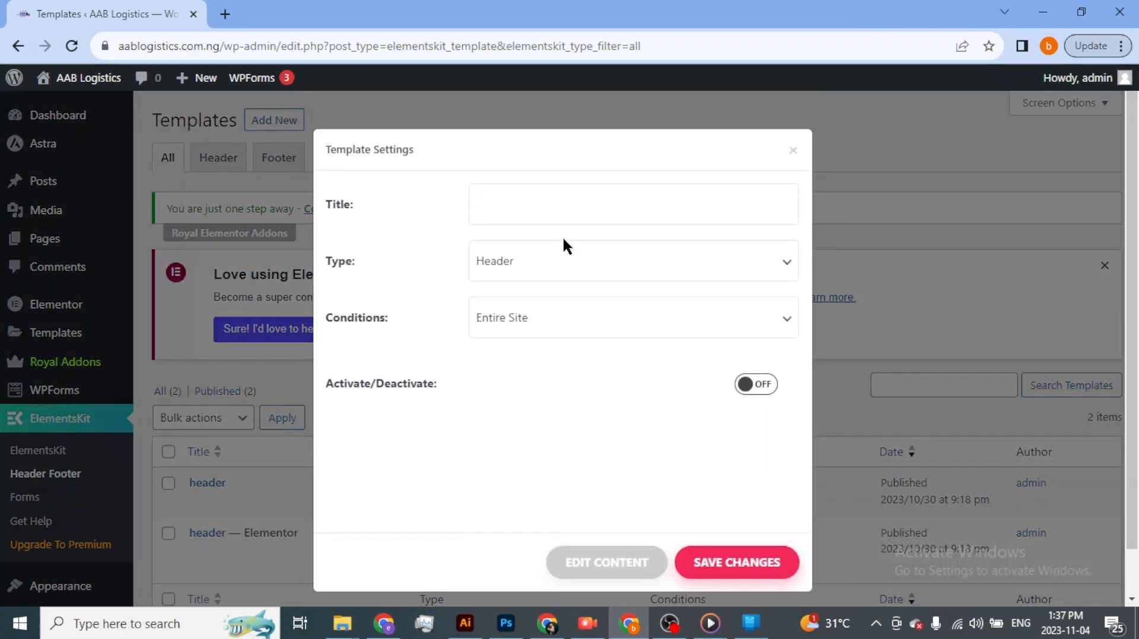
{"action": "left_click", "coordinate": [500, 209]}
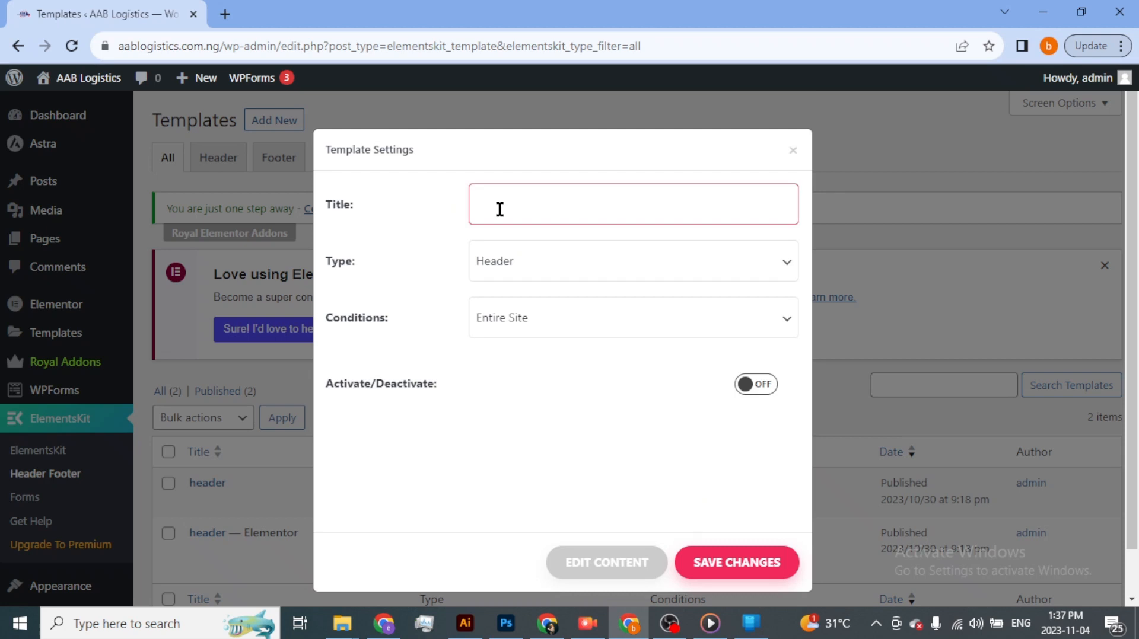
{"action": "type", "text": "test"}
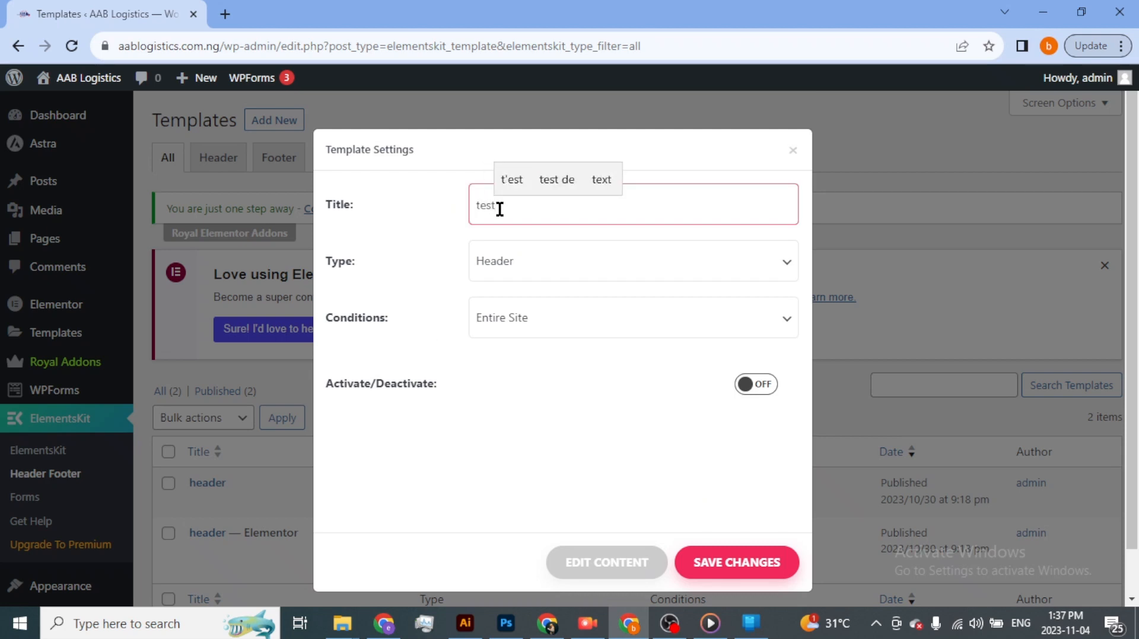
{"action": "type", "text": " header"}
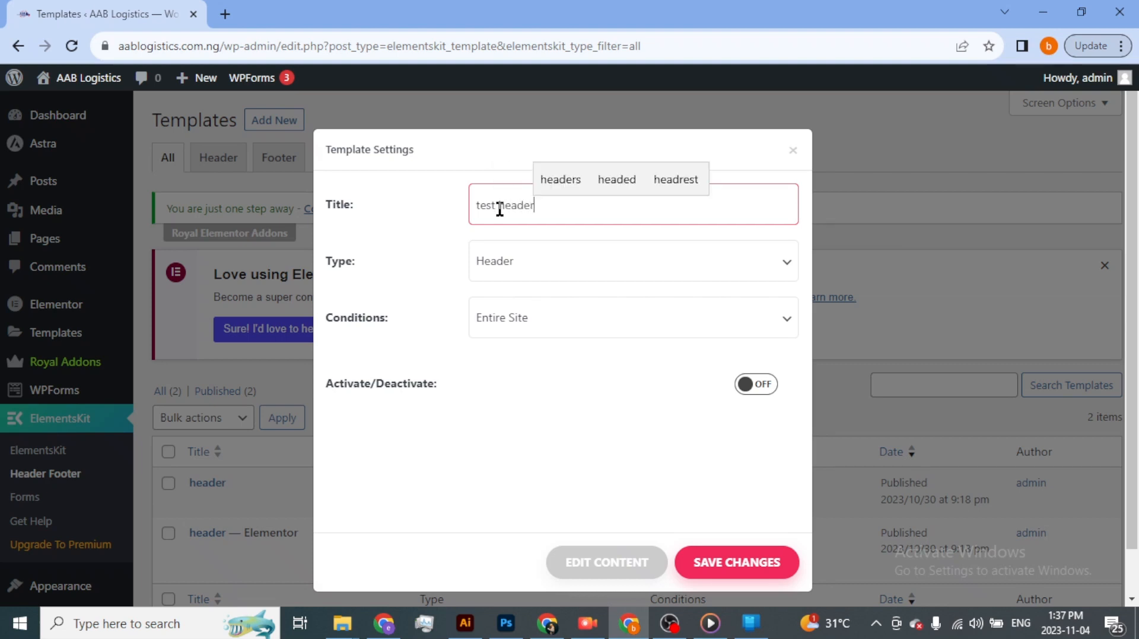
{"action": "scroll", "coordinate": [500, 208], "scroll_direction": "down", "scroll_amount": 1}
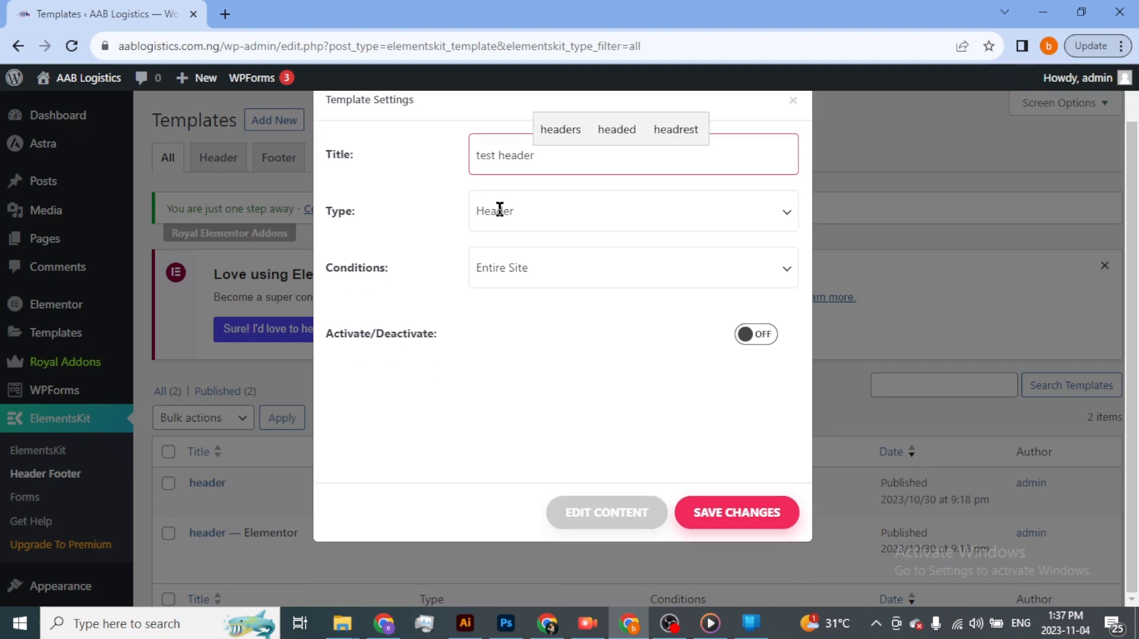
{"action": "left_click", "coordinate": [543, 215]}
{"action": "left_click", "coordinate": [558, 240]}
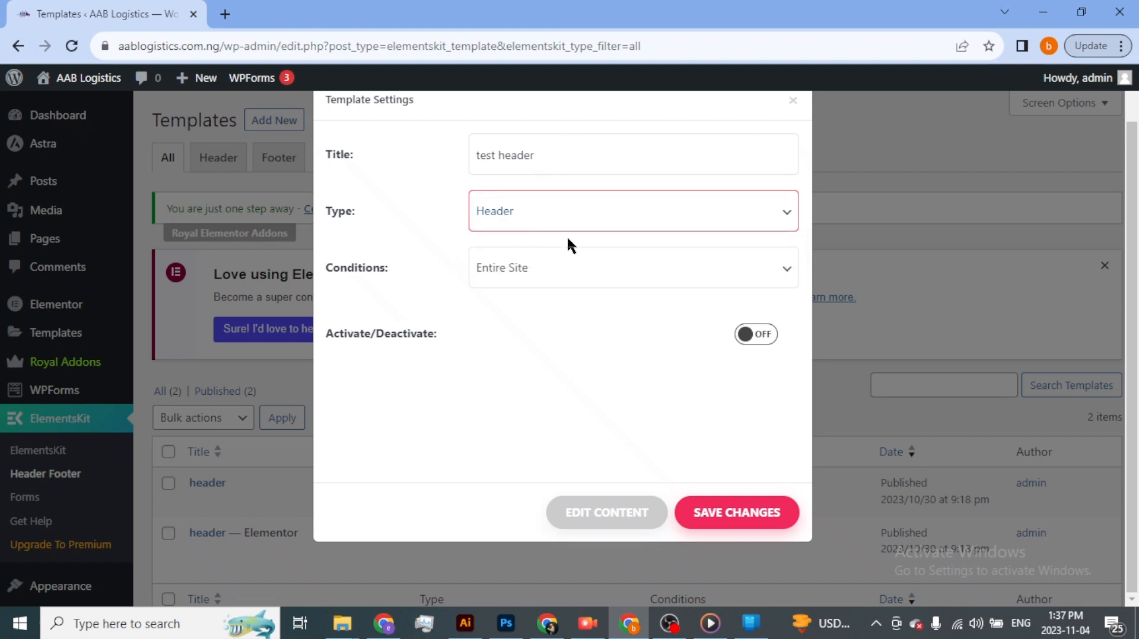
- Set the new template's condition to Entire Site and save it as active
{"action": "left_click", "coordinate": [565, 272]}
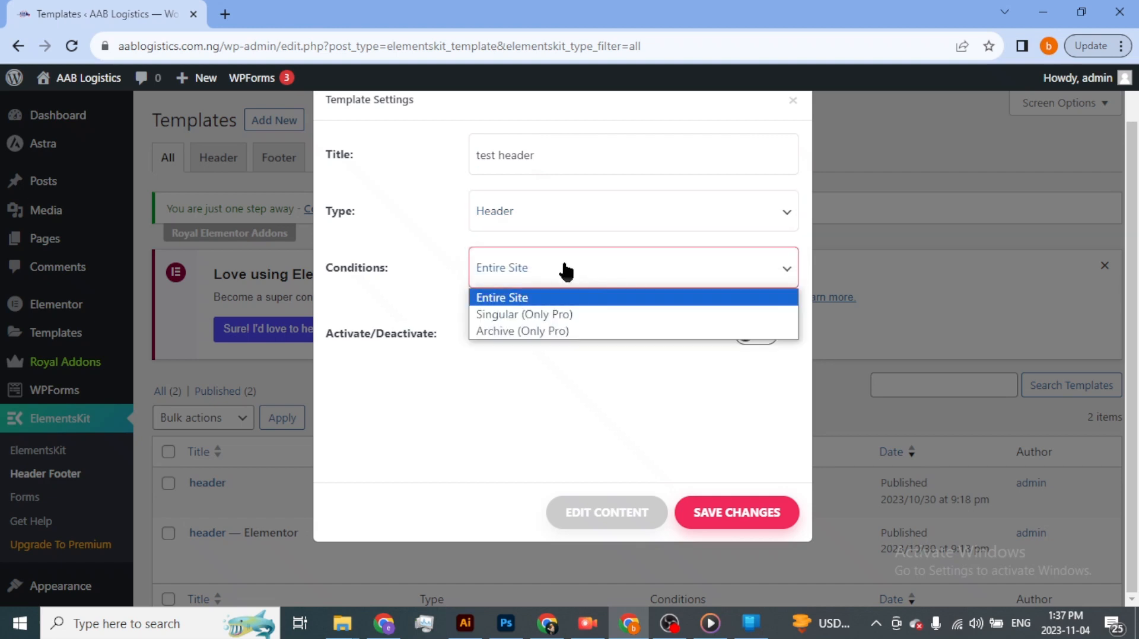
{"action": "left_click", "coordinate": [597, 297]}
{"action": "left_click", "coordinate": [757, 336]}
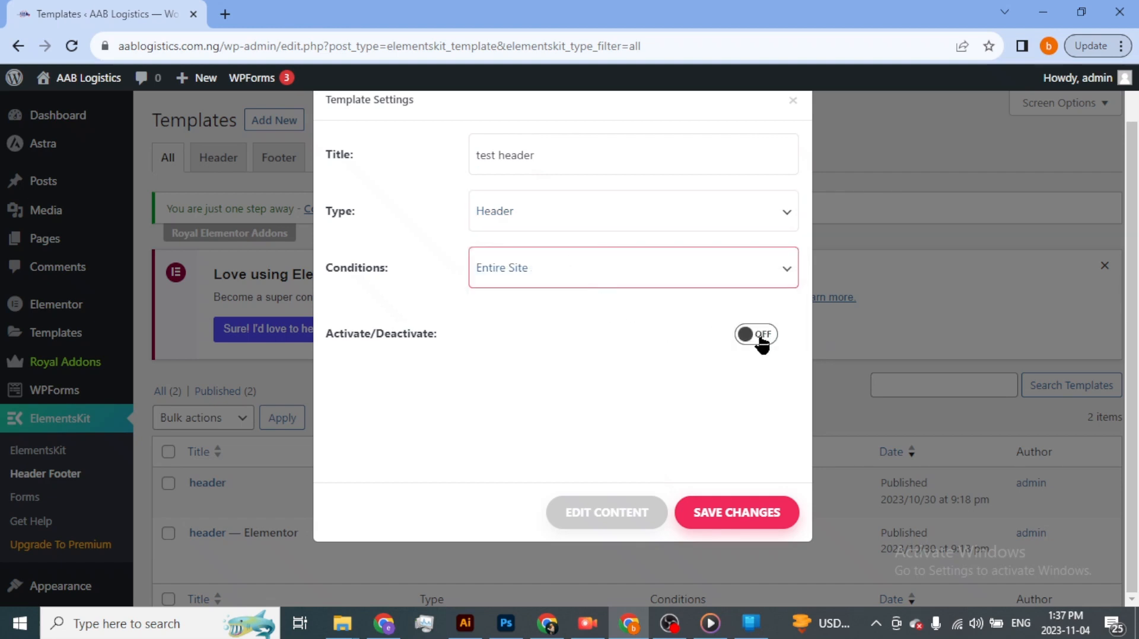
{"action": "left_click", "coordinate": [729, 513]}
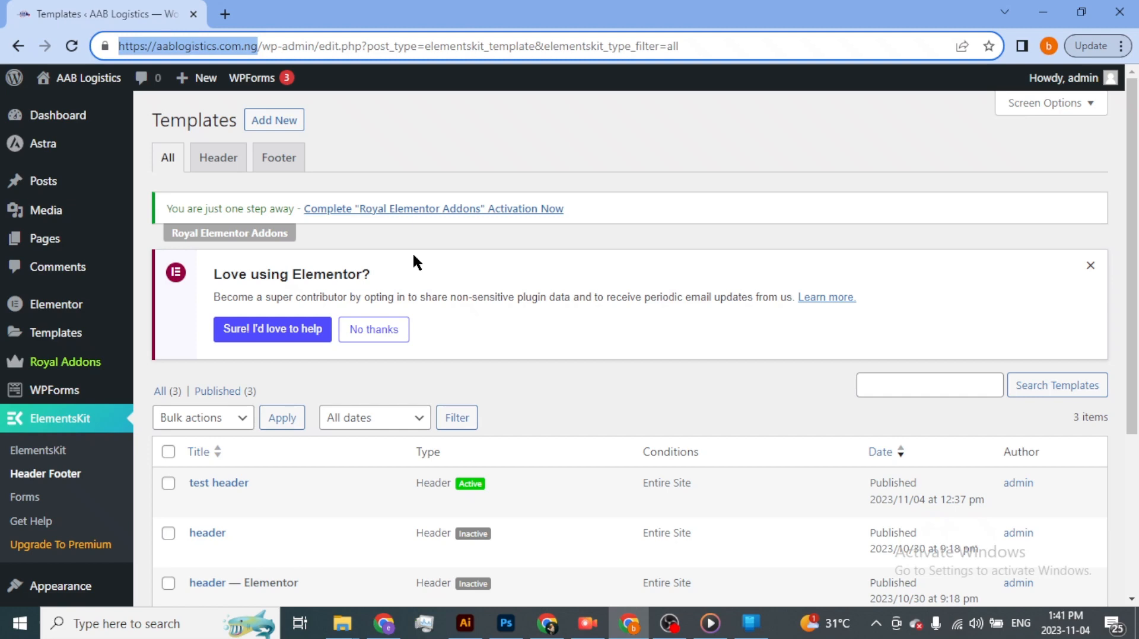
- Switch to the other Chrome window to view the live aablogistics.com.ng home page
{"action": "left_click", "coordinate": [384, 623]}
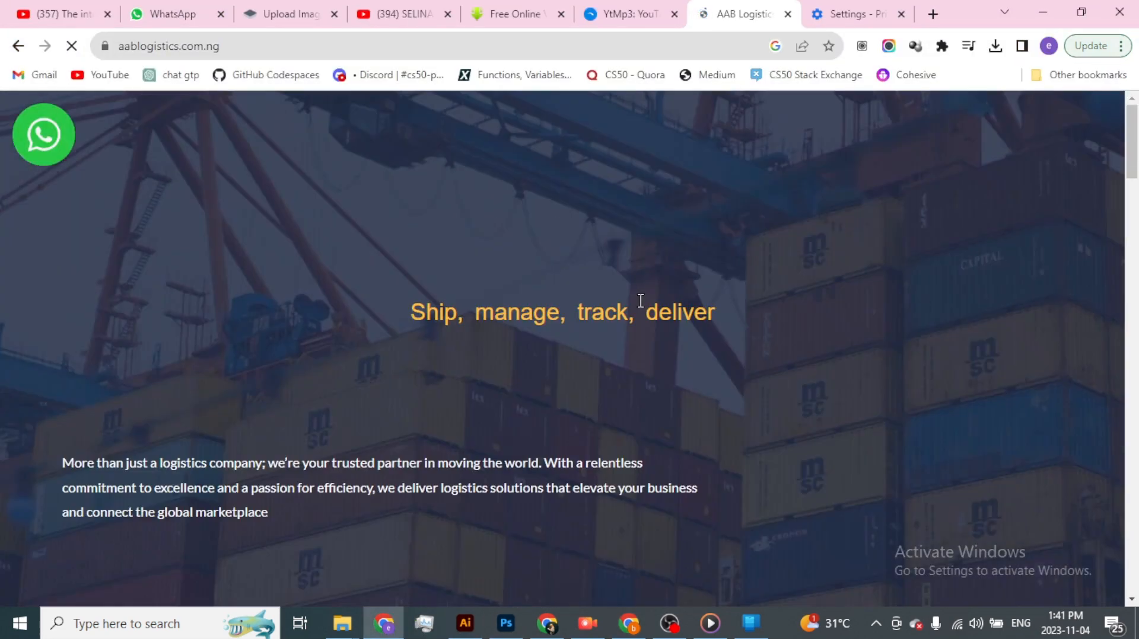
- Look over the live home page, return to the templates list window and open the "test header" content in Elementor
{"action": "scroll", "coordinate": [866, 290], "scroll_direction": "down", "scroll_amount": 20}
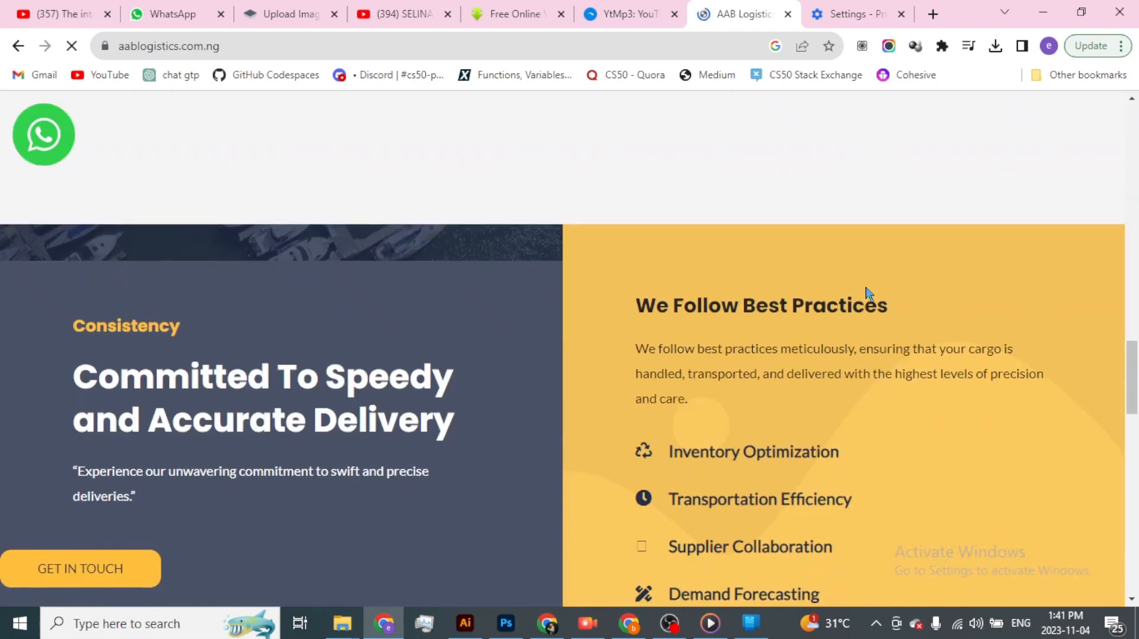
{"action": "scroll", "coordinate": [866, 290], "scroll_direction": "up", "scroll_amount": 20}
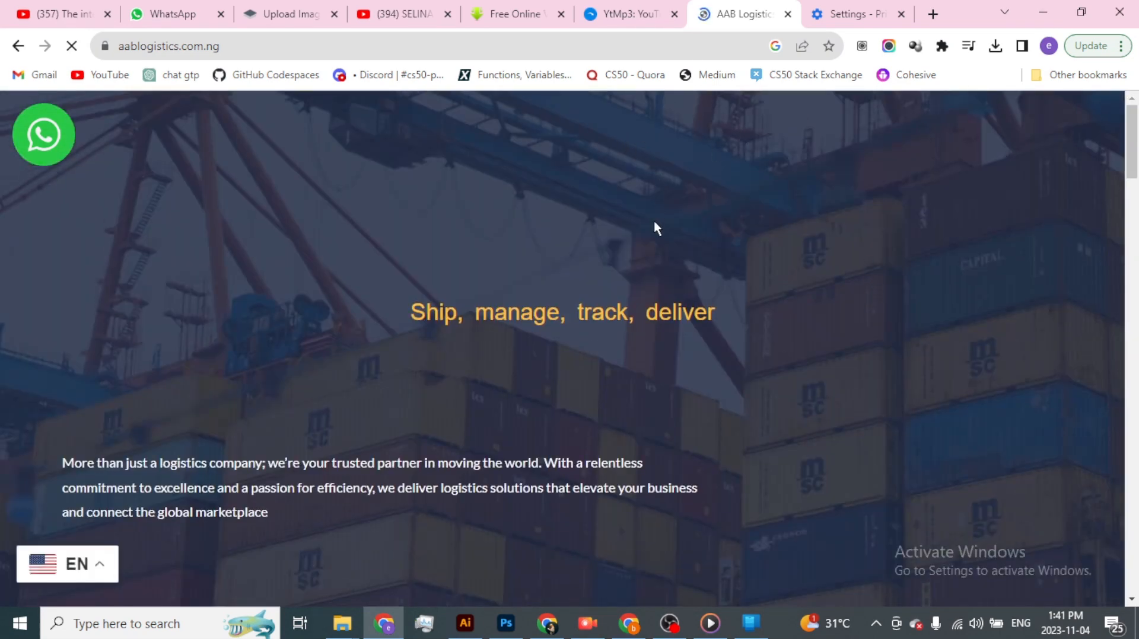
{"action": "key", "text": "alt+Tab"}
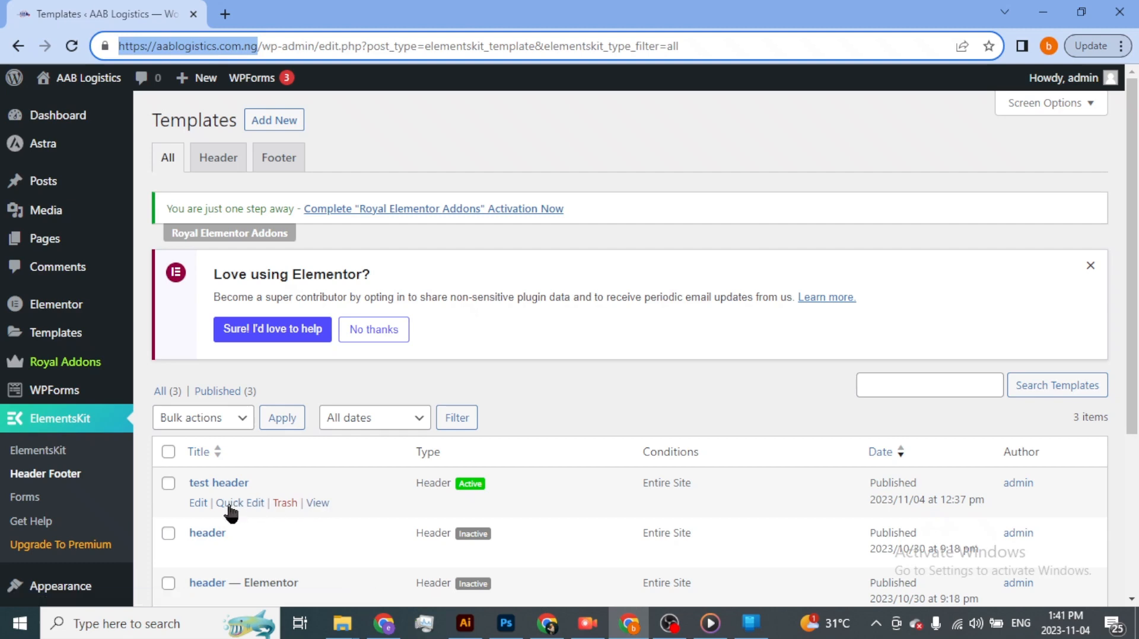
{"action": "left_click", "coordinate": [201, 504]}
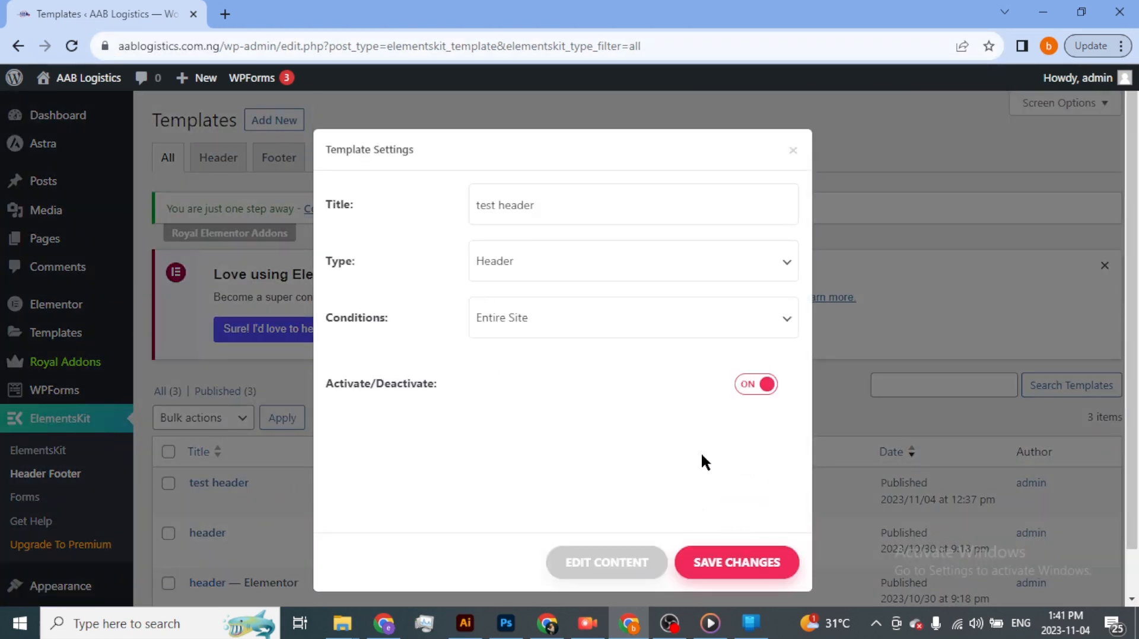
{"action": "left_click", "coordinate": [604, 561]}
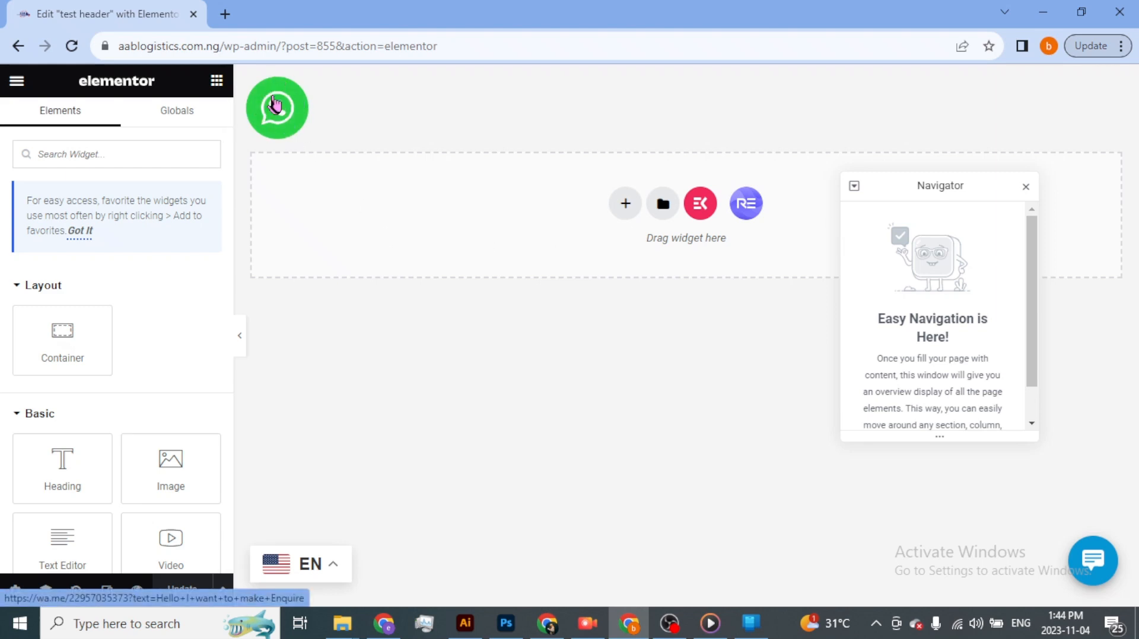
- Open the site's WordPress dashboard in a new tab and go to the WhatsApp Sticky Button settings
{"action": "left_click", "coordinate": [226, 16]}
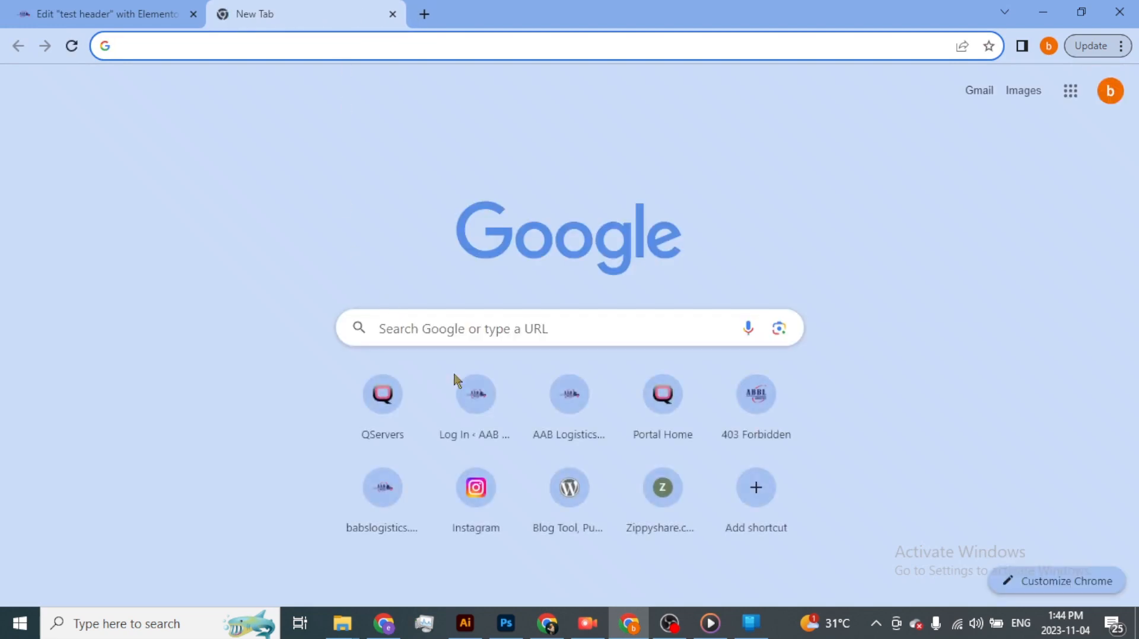
{"action": "left_click", "coordinate": [484, 409]}
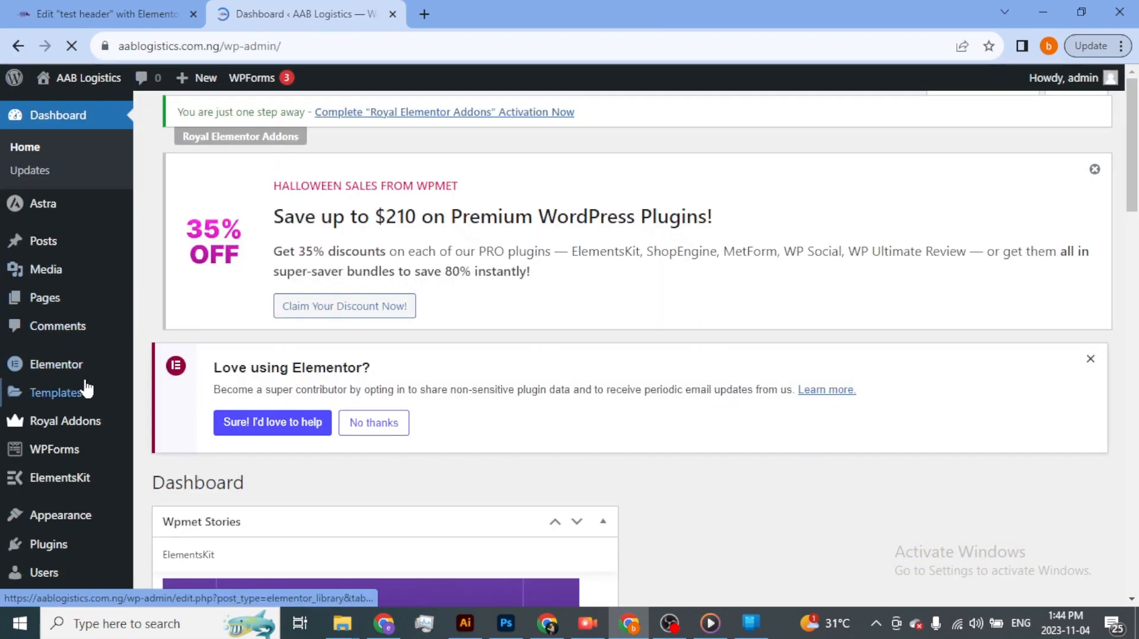
{"action": "scroll", "coordinate": [83, 388], "scroll_direction": "down", "scroll_amount": 5}
{"action": "mouse_move", "coordinate": [78, 368]}
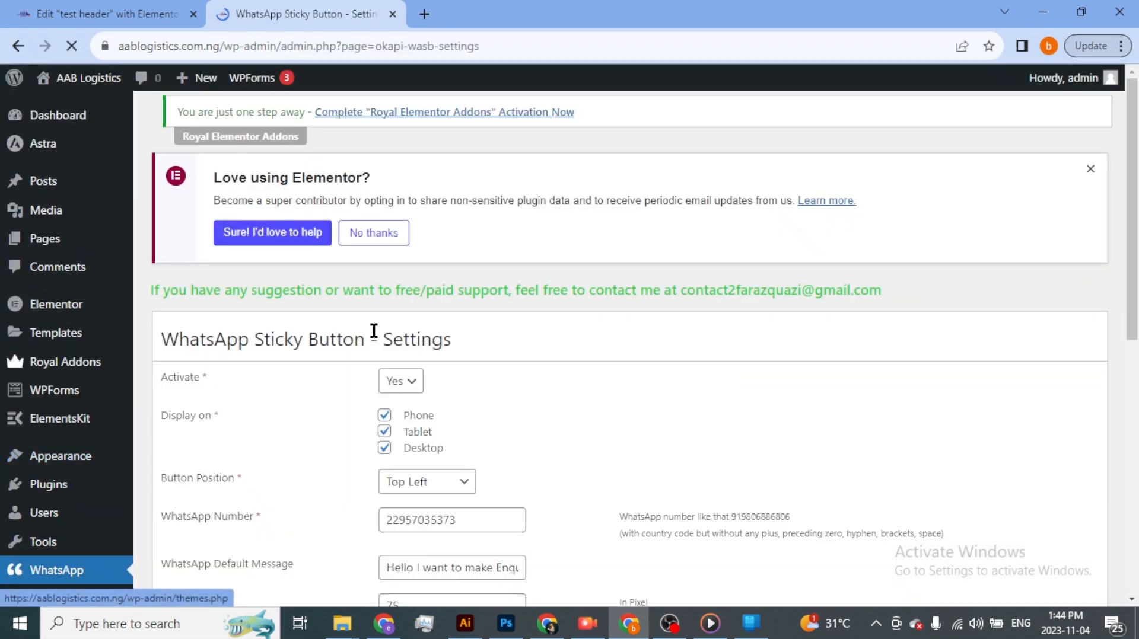
- Set the WhatsApp sticky button's position to Bottom Left and save the changes
{"action": "scroll", "coordinate": [402, 452], "scroll_direction": "down", "scroll_amount": 2}
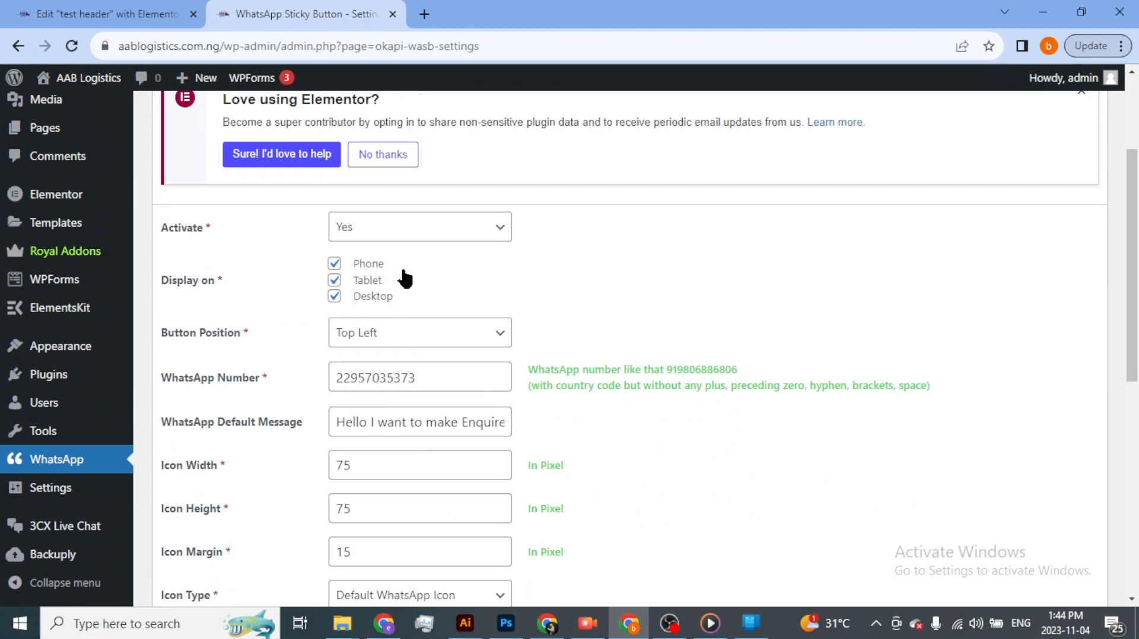
{"action": "left_click", "coordinate": [406, 325]}
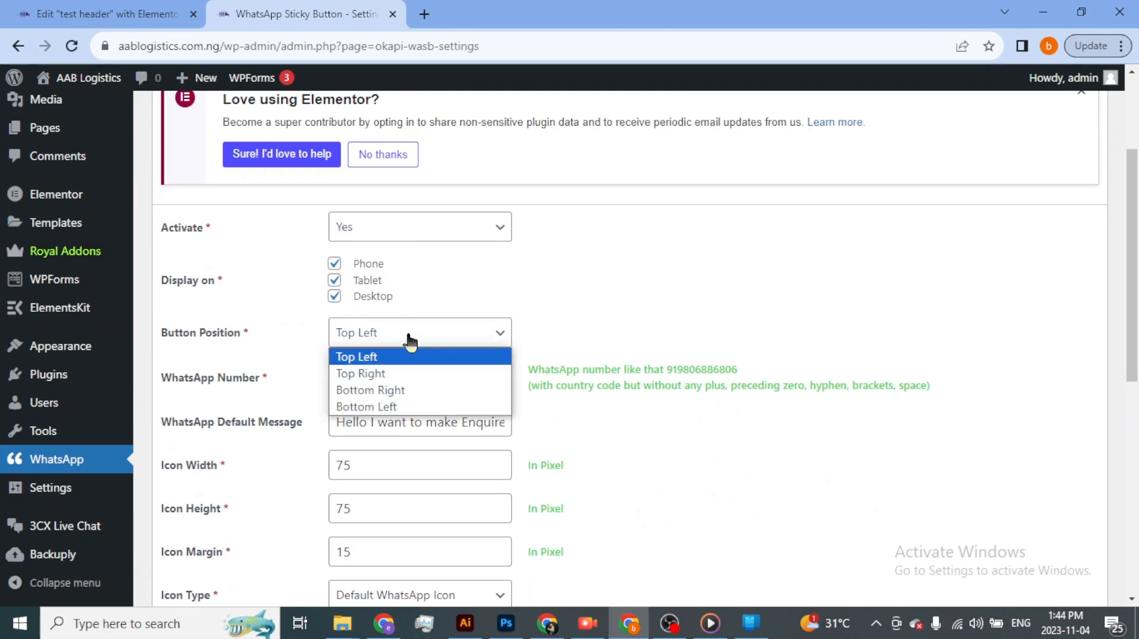
{"action": "left_click", "coordinate": [386, 408]}
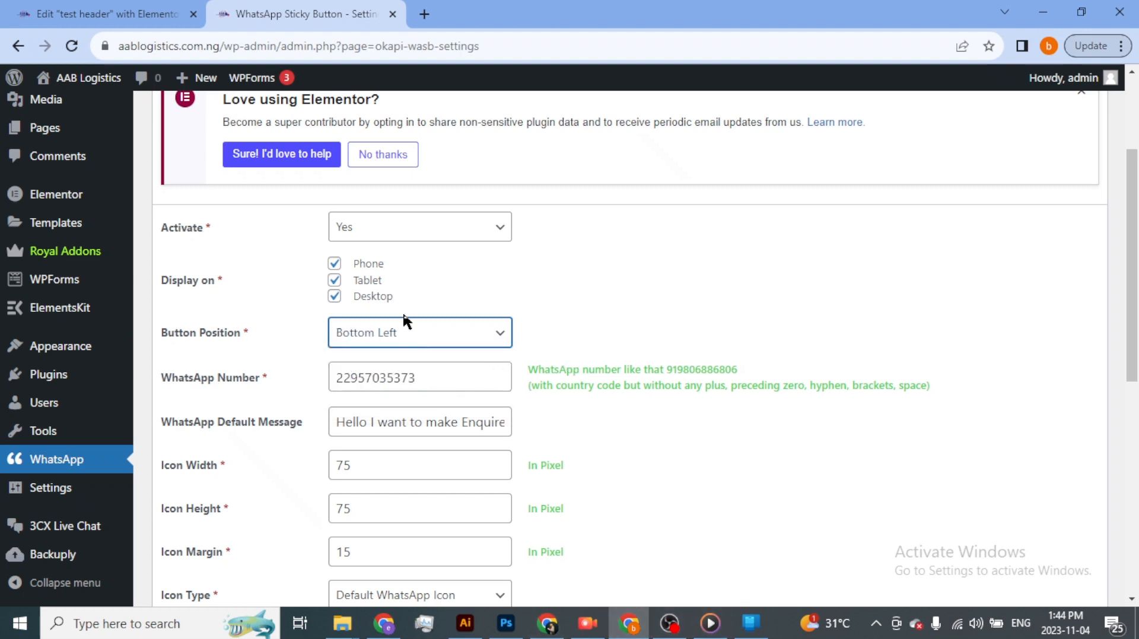
{"action": "scroll", "coordinate": [341, 301], "scroll_direction": "down", "scroll_amount": 8}
{"action": "left_click", "coordinate": [199, 237]}
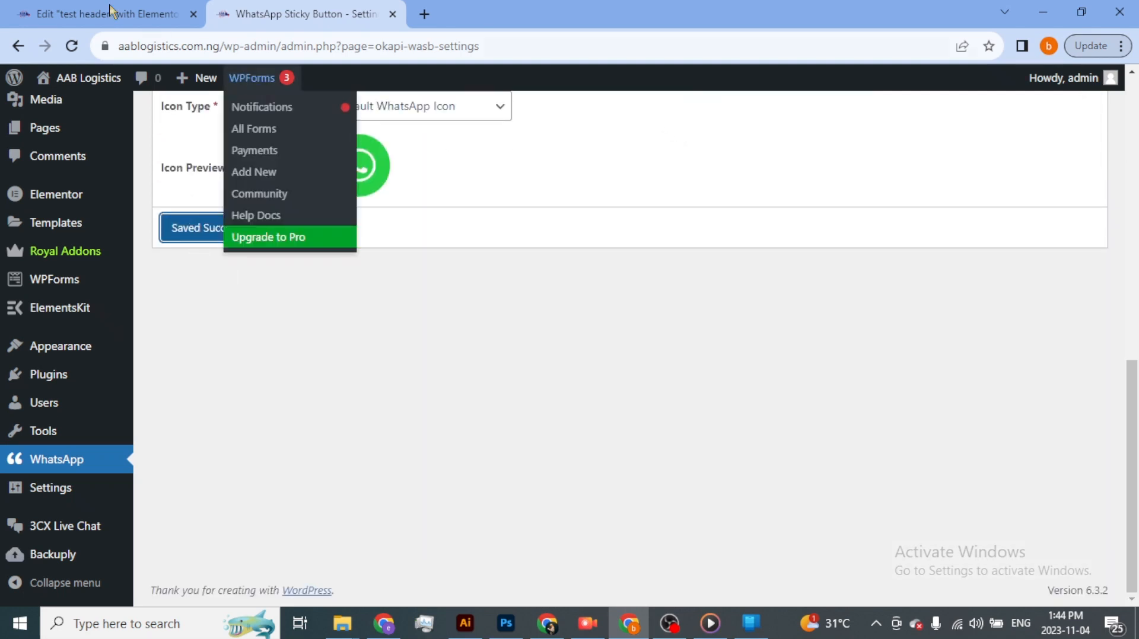
- Reload the "test header" editor and add a two-column container with a narrow first column and a wide second column
{"action": "left_click", "coordinate": [149, 21]}
{"action": "left_click", "coordinate": [72, 46]}
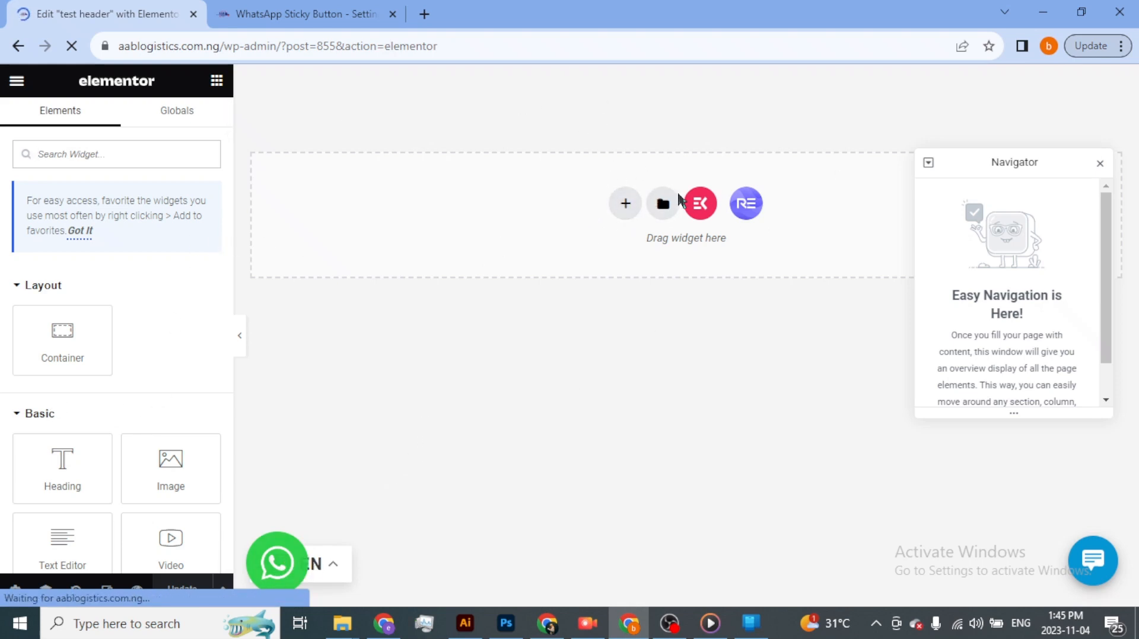
{"action": "left_click", "coordinate": [625, 204]}
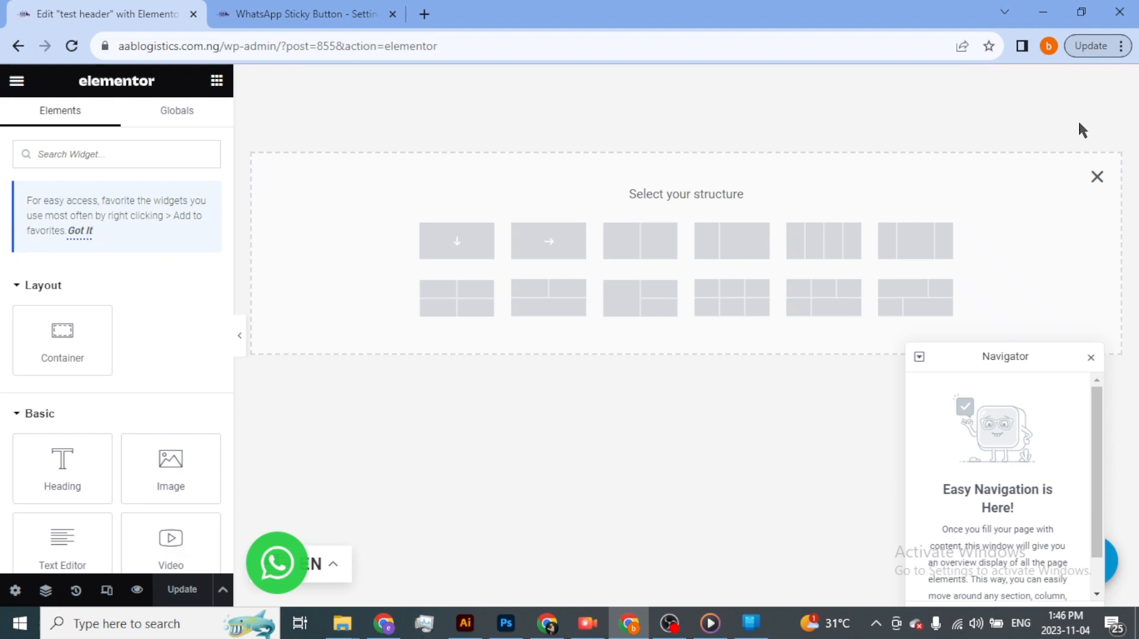
{"action": "left_click", "coordinate": [734, 237]}
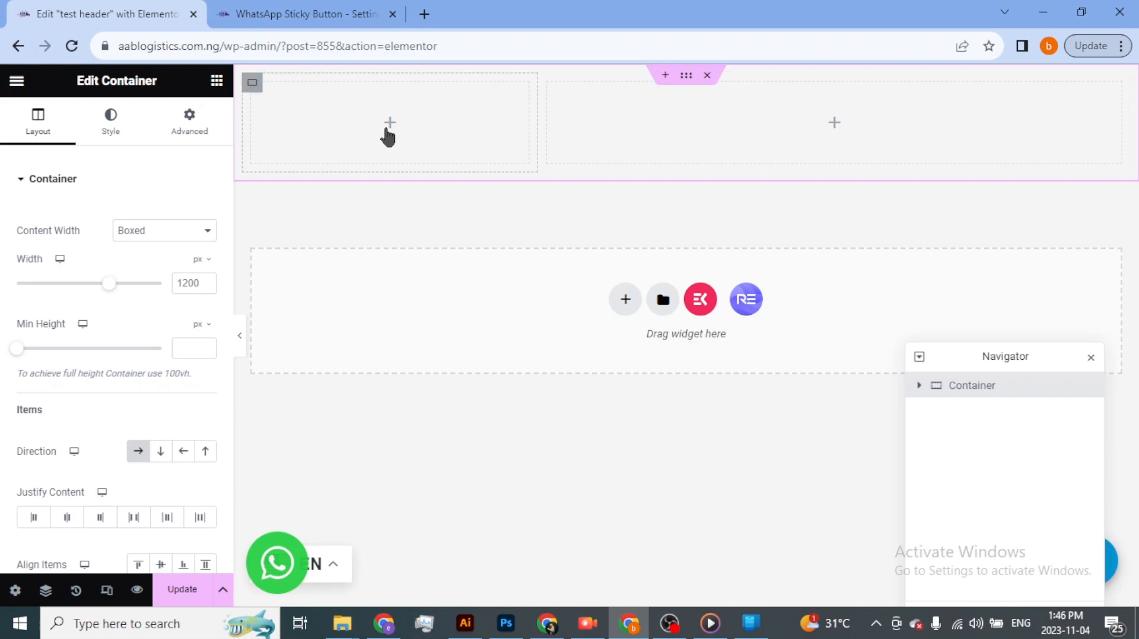
- Add an Image widget to the container's first column and choose logo-180-by-60.png from the media library
{"action": "left_click", "coordinate": [389, 125]}
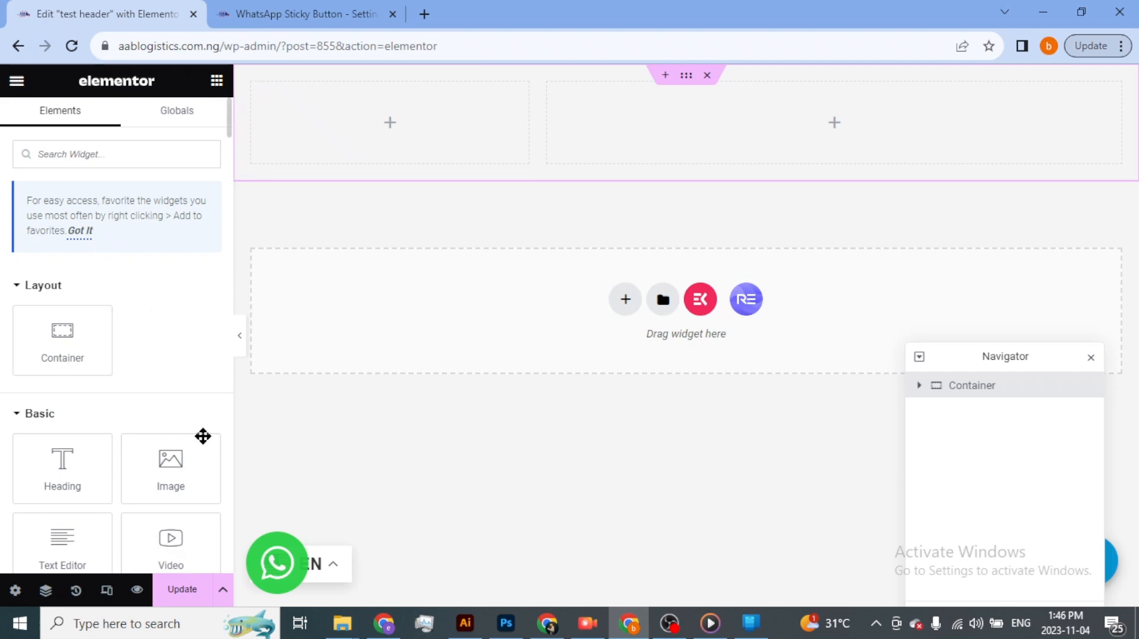
{"action": "left_click_drag", "start_coordinate": [174, 468], "coordinate": [414, 117]}
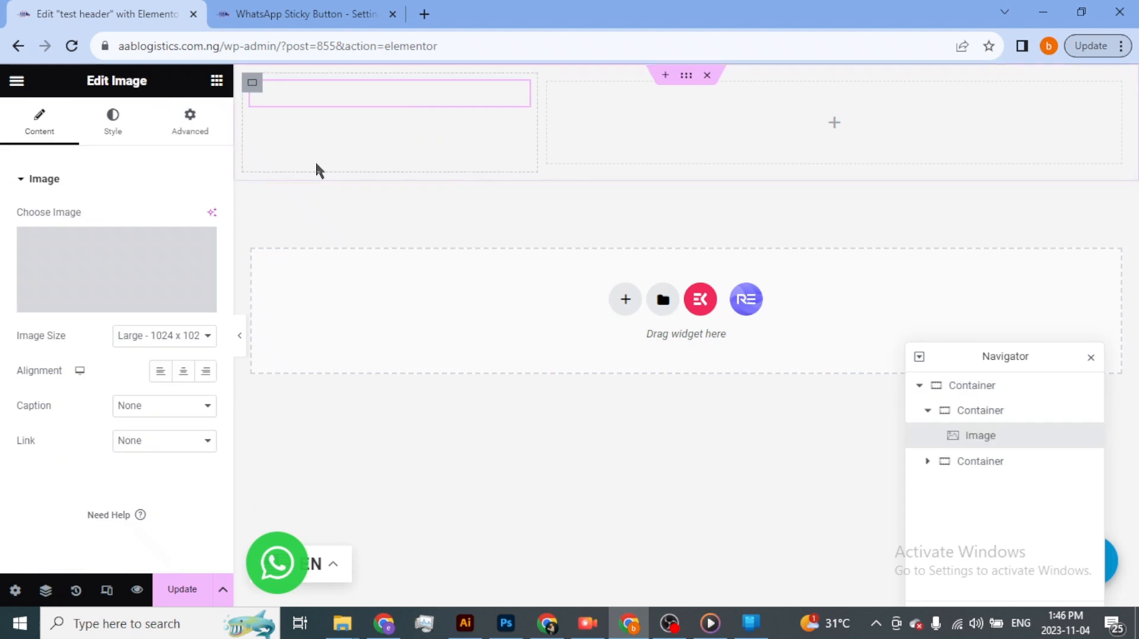
{"action": "left_click", "coordinate": [107, 302]}
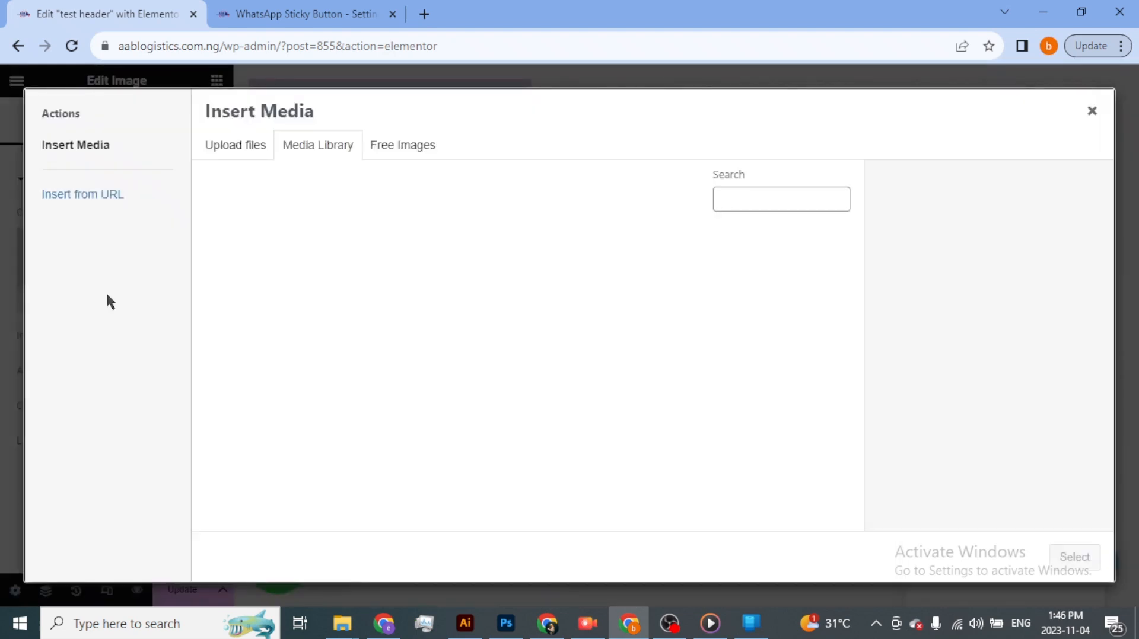
{"action": "left_click", "coordinate": [255, 151]}
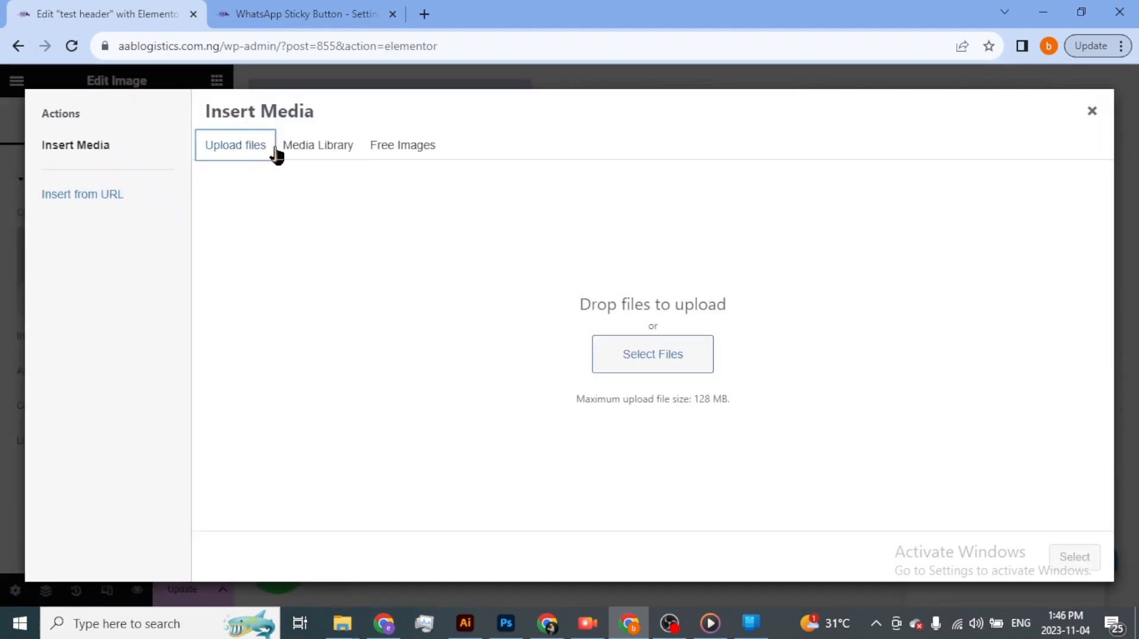
{"action": "left_click", "coordinate": [303, 152]}
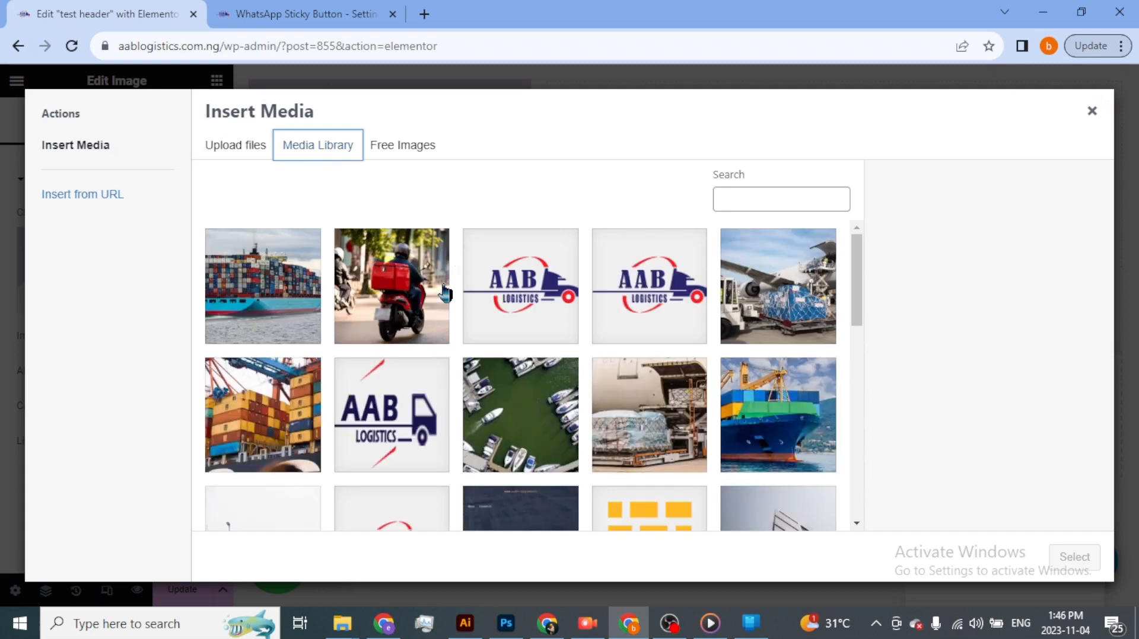
{"action": "scroll", "coordinate": [397, 338], "scroll_direction": "down", "scroll_amount": 2}
{"action": "left_click", "coordinate": [397, 338]}
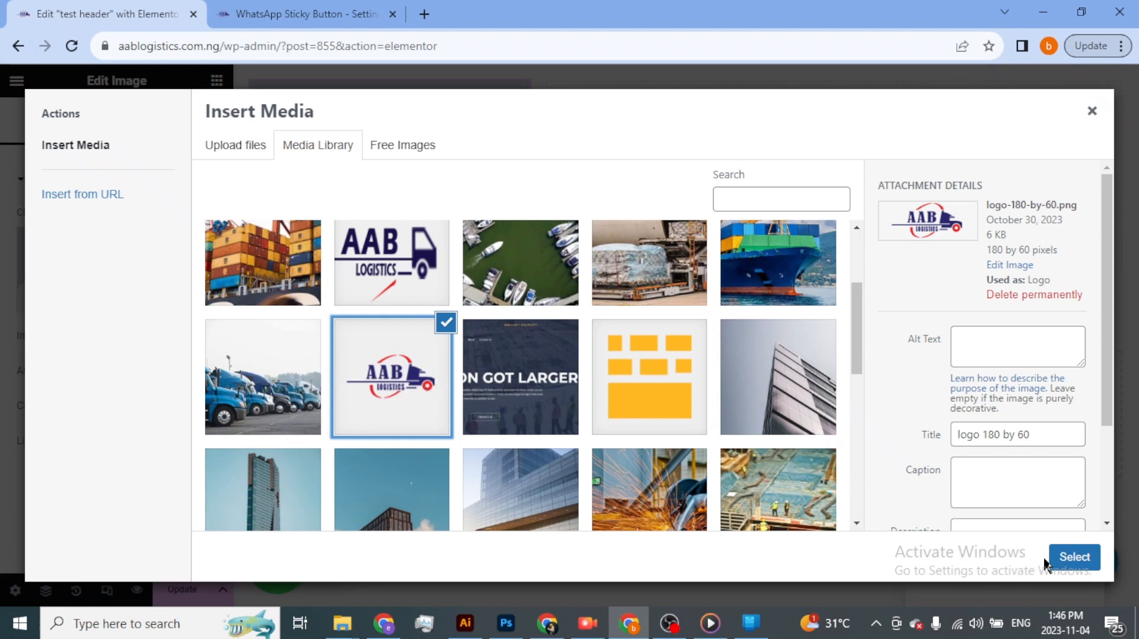
{"action": "left_click", "coordinate": [1074, 558]}
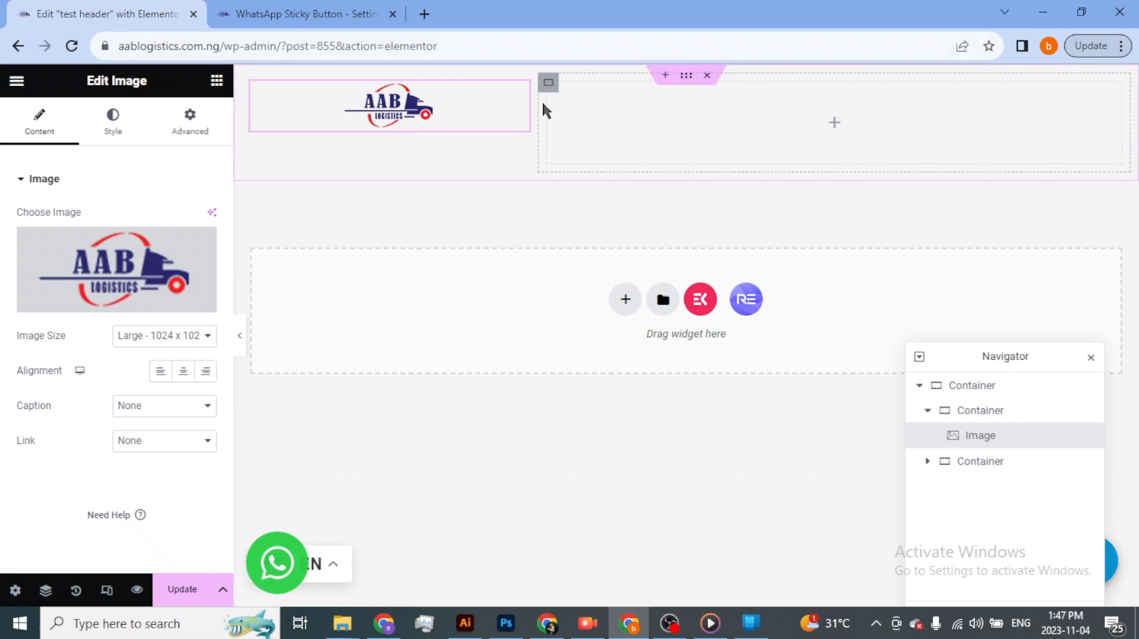
- Narrow the logo's column and align the logo image to the left
{"action": "left_click_drag", "start_coordinate": [532, 102], "coordinate": [447, 128]}
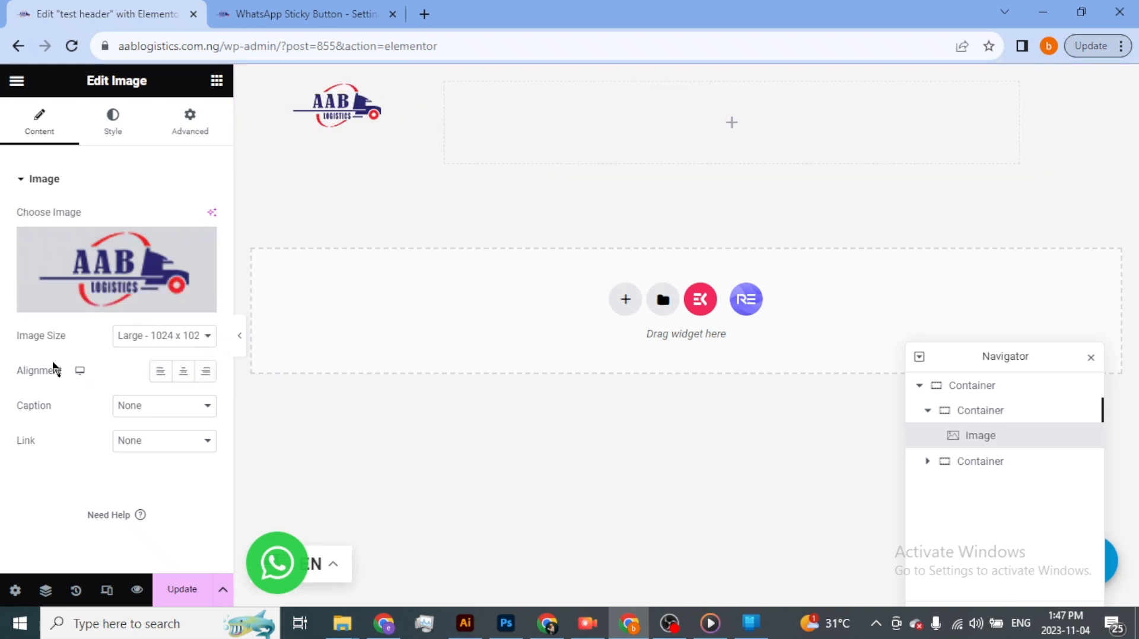
{"action": "left_click", "coordinate": [160, 373]}
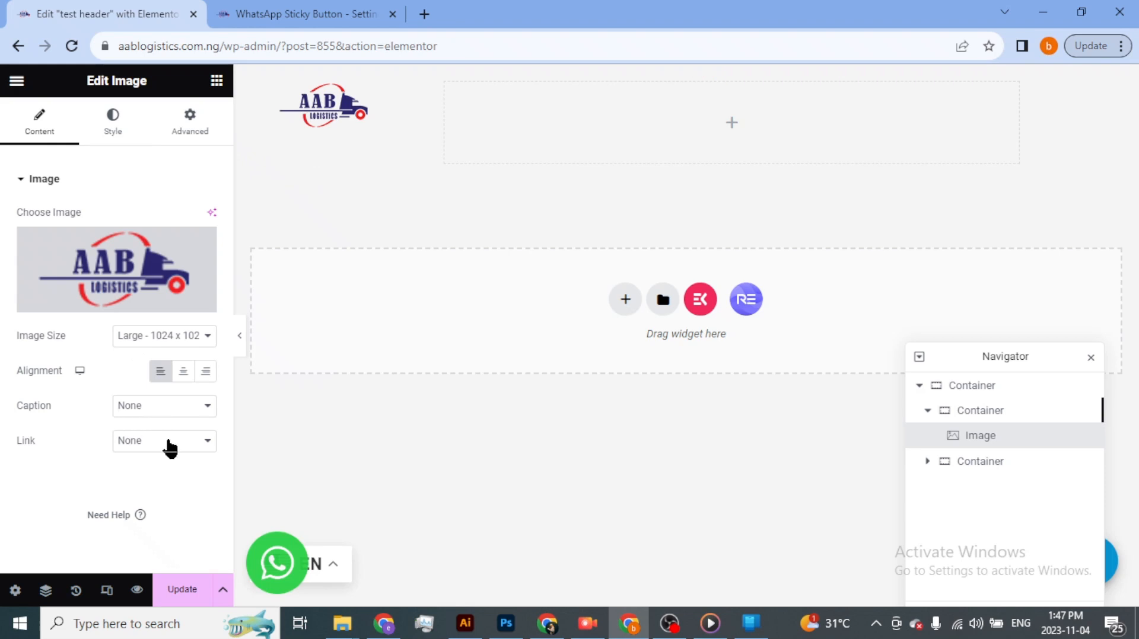
{"action": "left_click", "coordinate": [169, 442]}
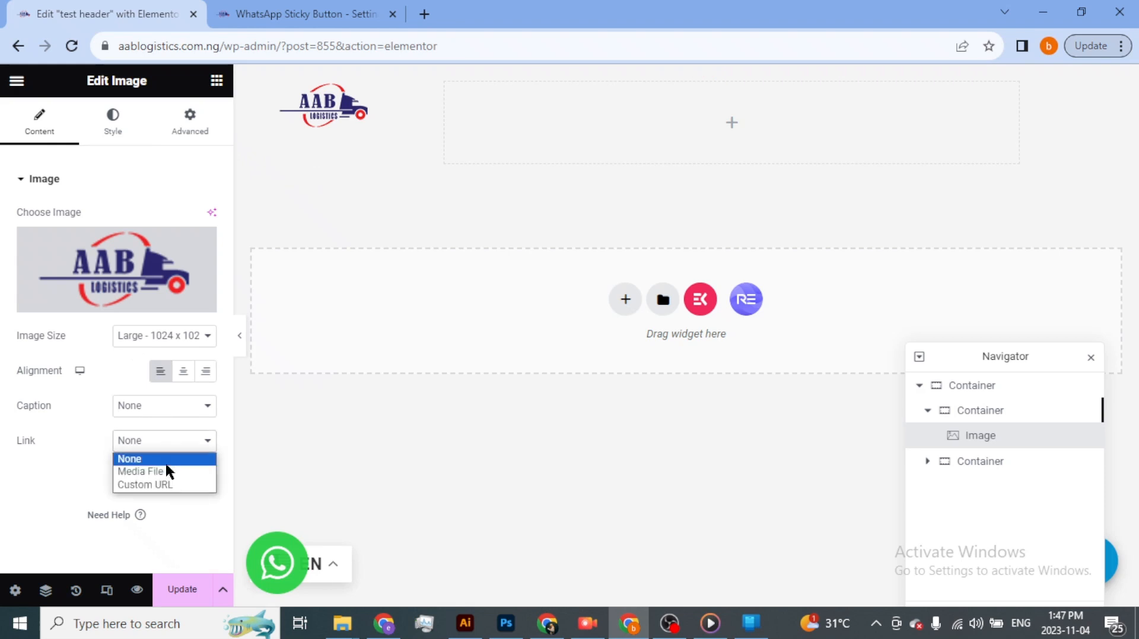
{"action": "left_click", "coordinate": [168, 486]}
{"action": "left_click", "coordinate": [127, 476]}
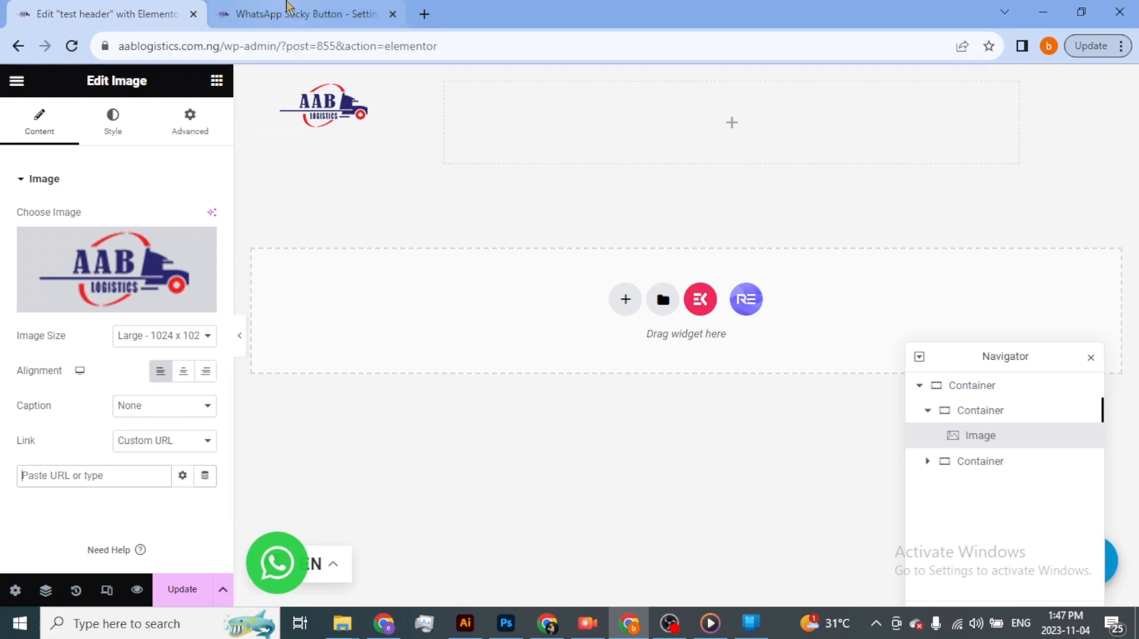
{"action": "left_click", "coordinate": [287, 13]}
{"action": "left_click", "coordinate": [170, 46]}
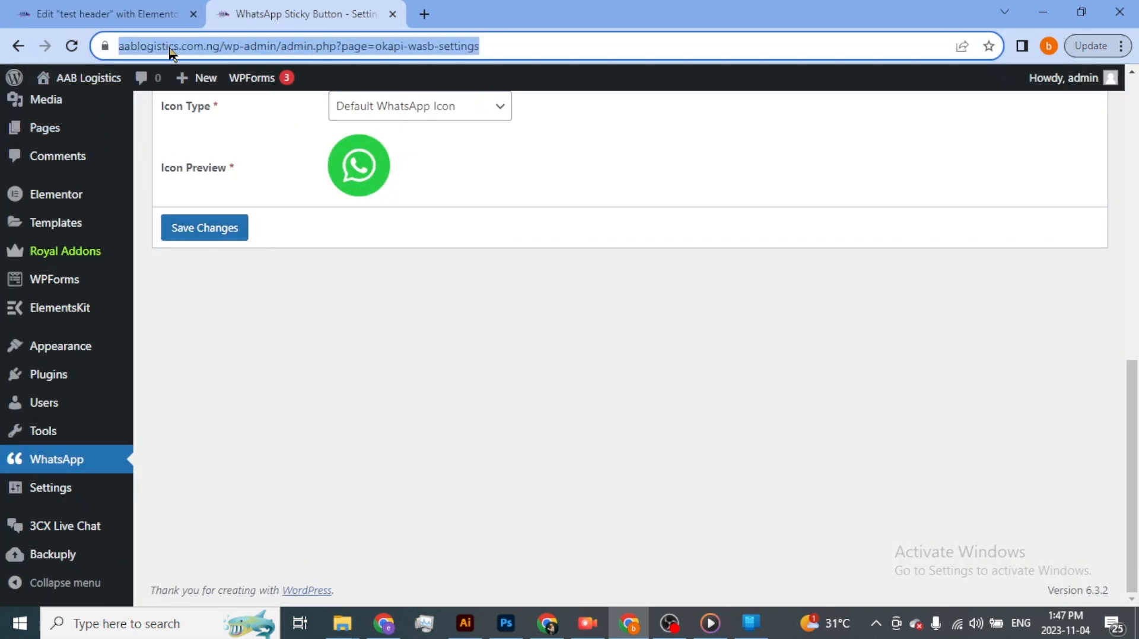
{"action": "left_click", "coordinate": [194, 46]}
{"action": "left_click_drag", "start_coordinate": [263, 45], "coordinate": [36, 50]}
{"action": "key", "text": "ctrl+c"}
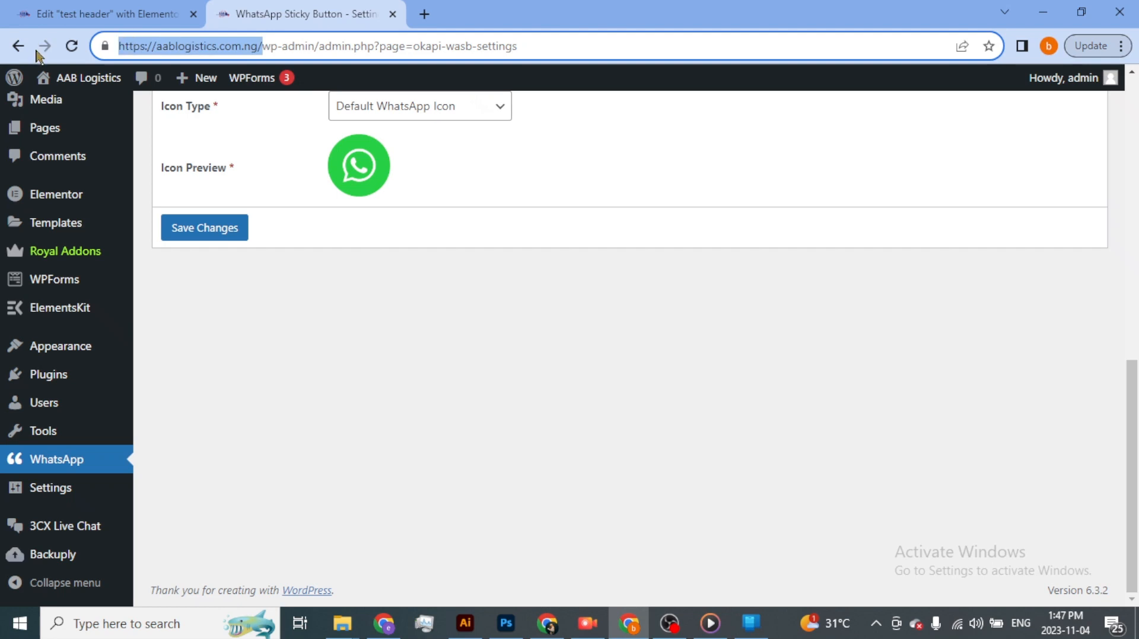
{"action": "left_click", "coordinate": [119, 6]}
{"action": "left_click_drag", "start_coordinate": [128, 321], "coordinate": [130, 385]}
{"action": "left_click", "coordinate": [127, 477]}
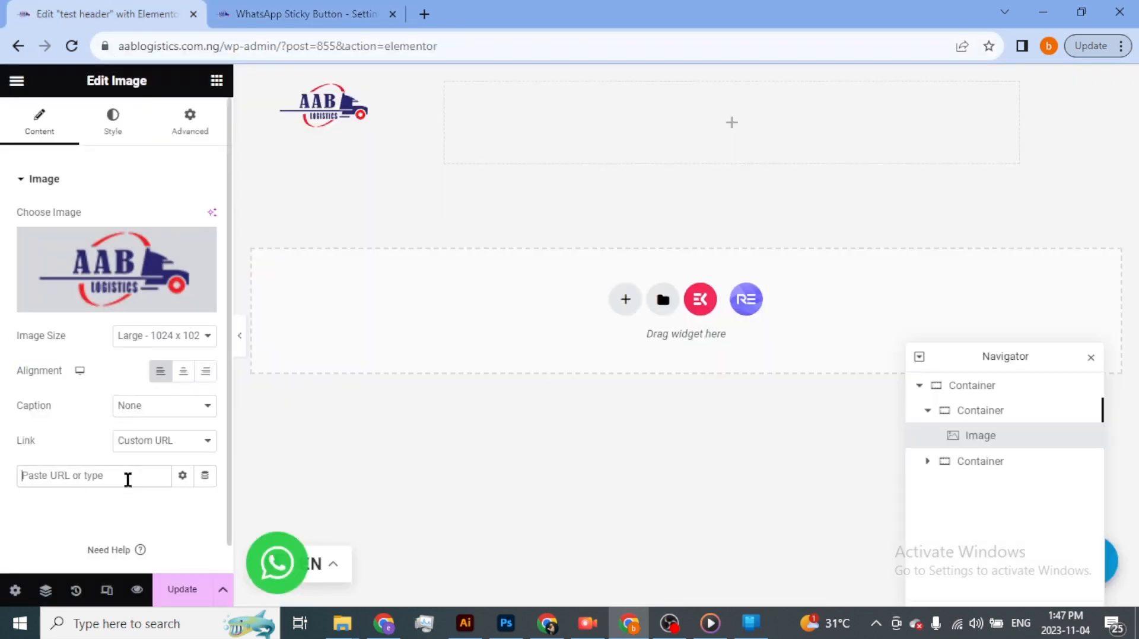
{"action": "key", "text": "ctrl+v"}
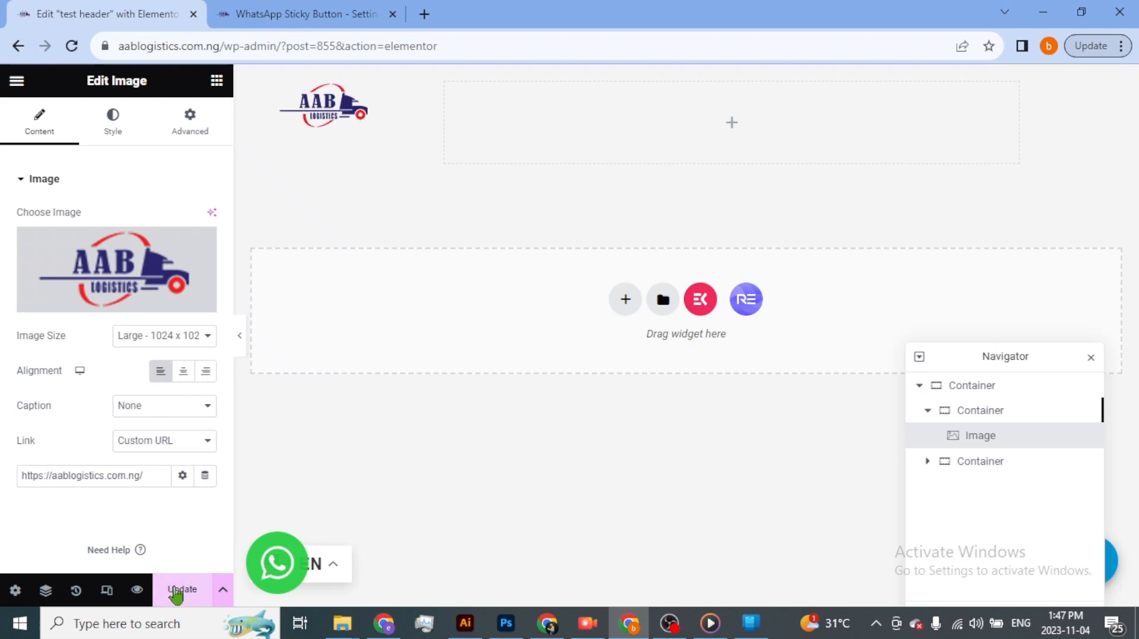
{"action": "left_click", "coordinate": [187, 598]}
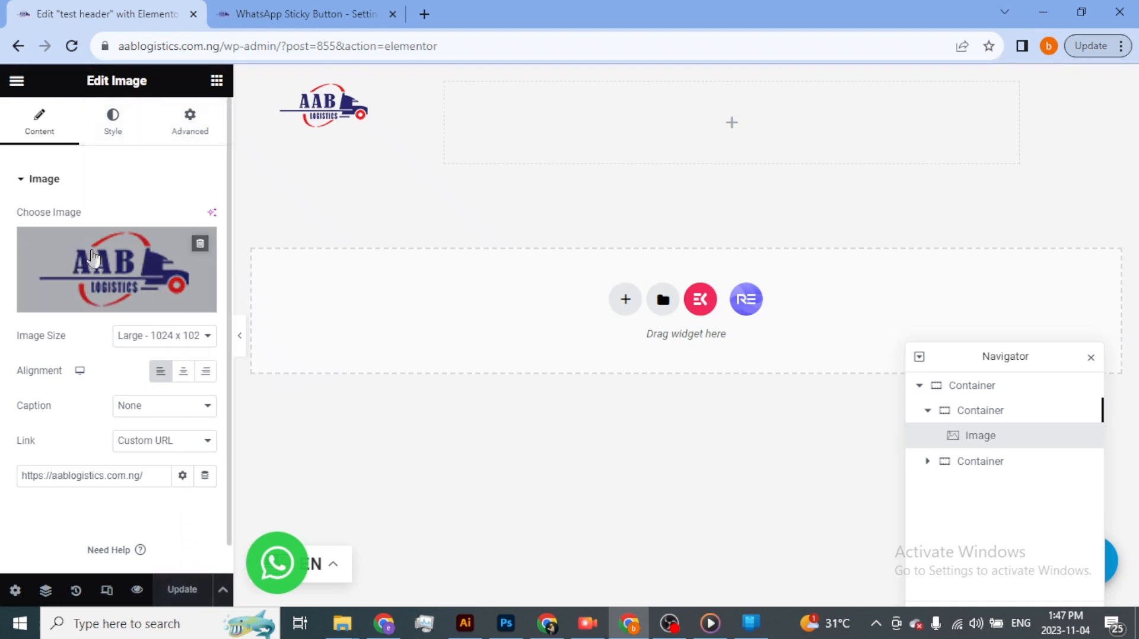
- Set the logo image's width to about 156 px in its style settings
{"action": "left_click", "coordinate": [26, 179]}
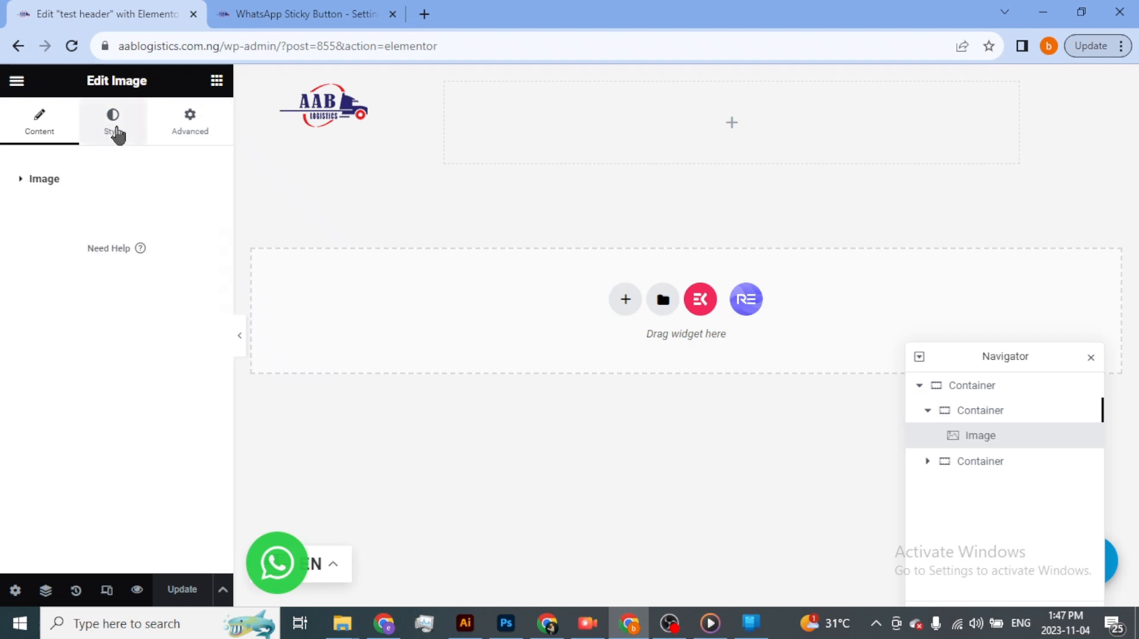
{"action": "left_click", "coordinate": [116, 132]}
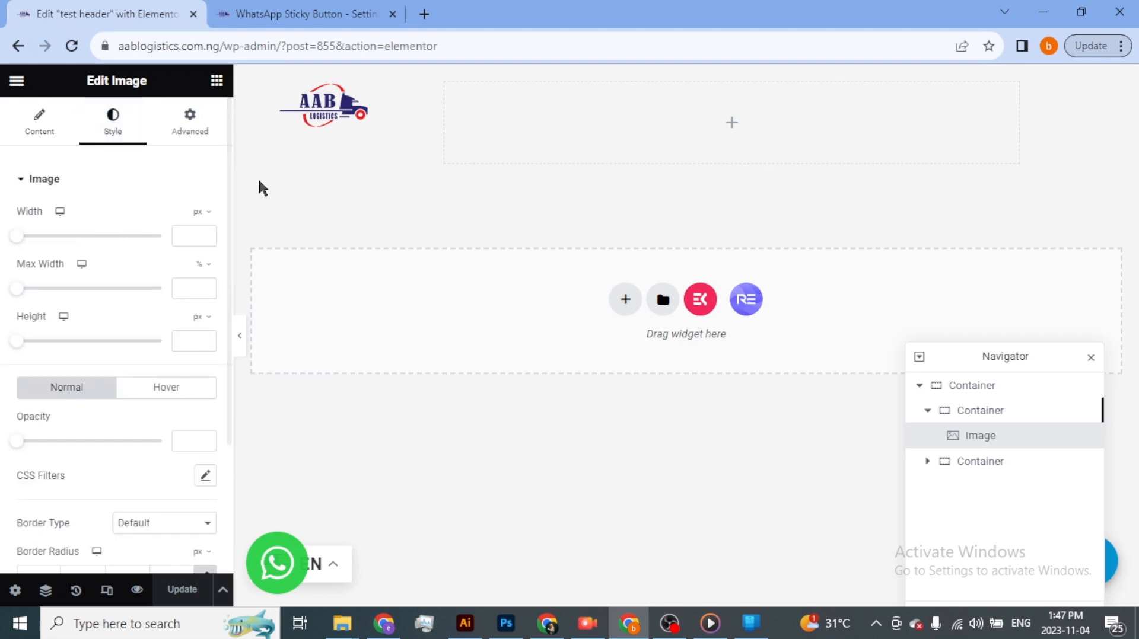
{"action": "left_click_drag", "start_coordinate": [22, 239], "coordinate": [41, 239]}
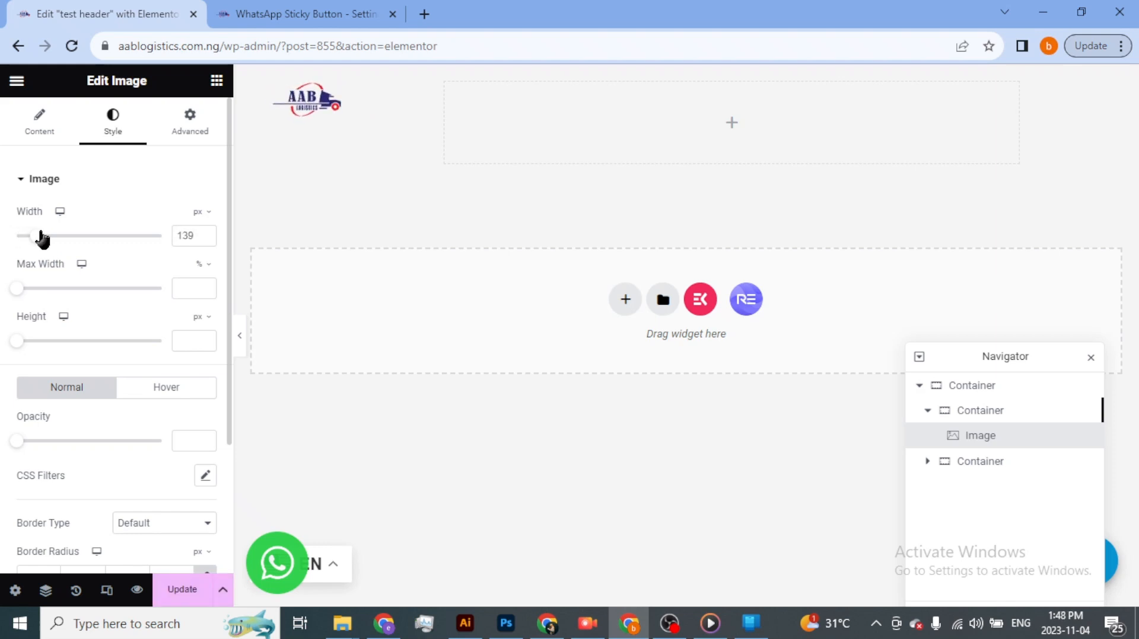
{"action": "left_click_drag", "start_coordinate": [41, 239], "coordinate": [45, 240]}
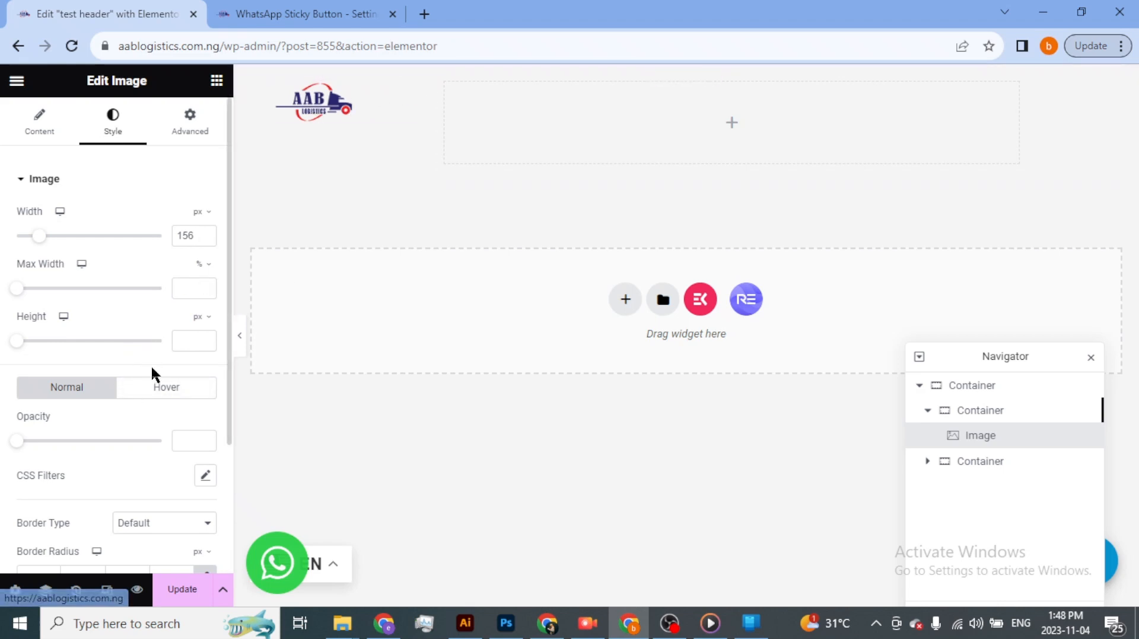
- Search the widgets for "menu" and place an ElementsKit Nav Menu in the empty container beside the logo
{"action": "scroll", "coordinate": [155, 416], "scroll_direction": "down", "scroll_amount": 3}
{"action": "scroll", "coordinate": [137, 278], "scroll_direction": "up", "scroll_amount": 3}
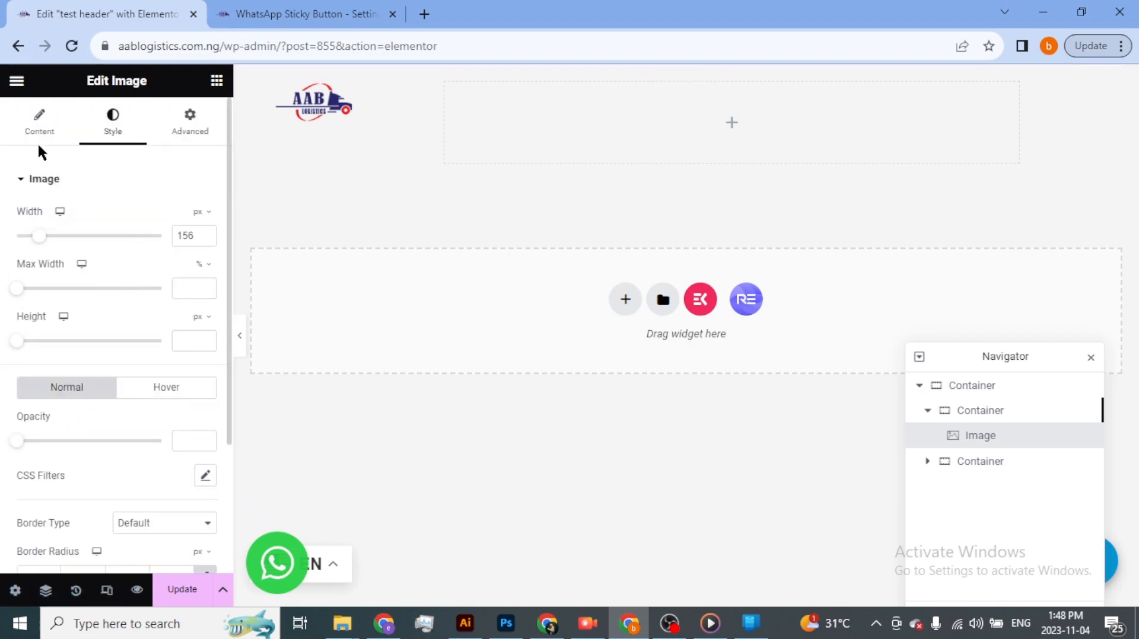
{"action": "left_click", "coordinate": [24, 180]}
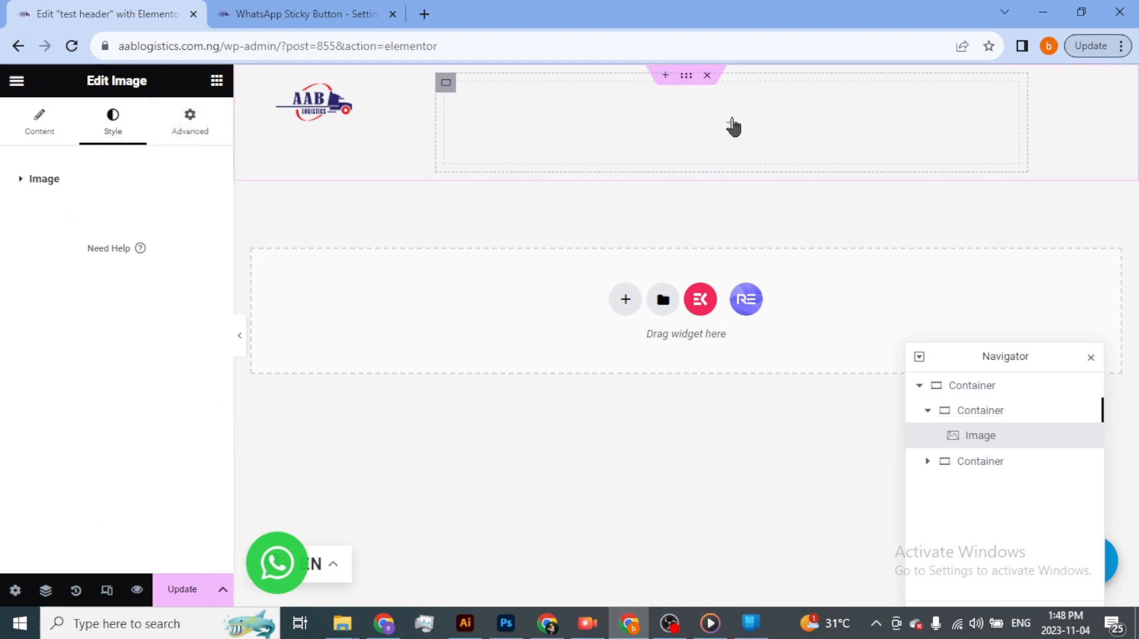
{"action": "left_click", "coordinate": [732, 126]}
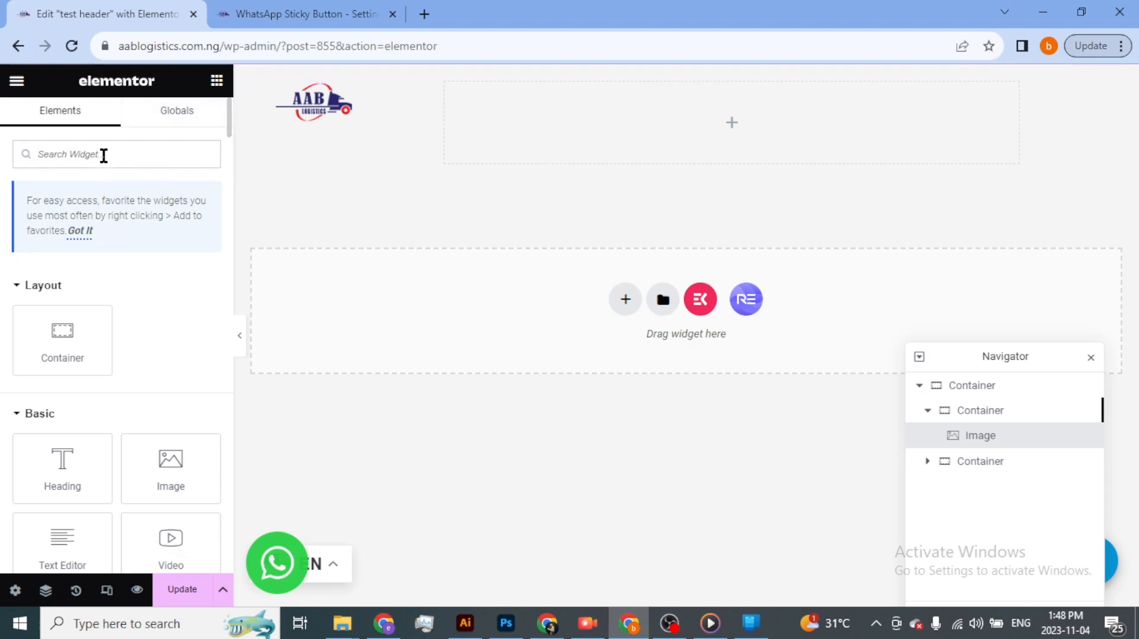
{"action": "type", "text": "menu"}
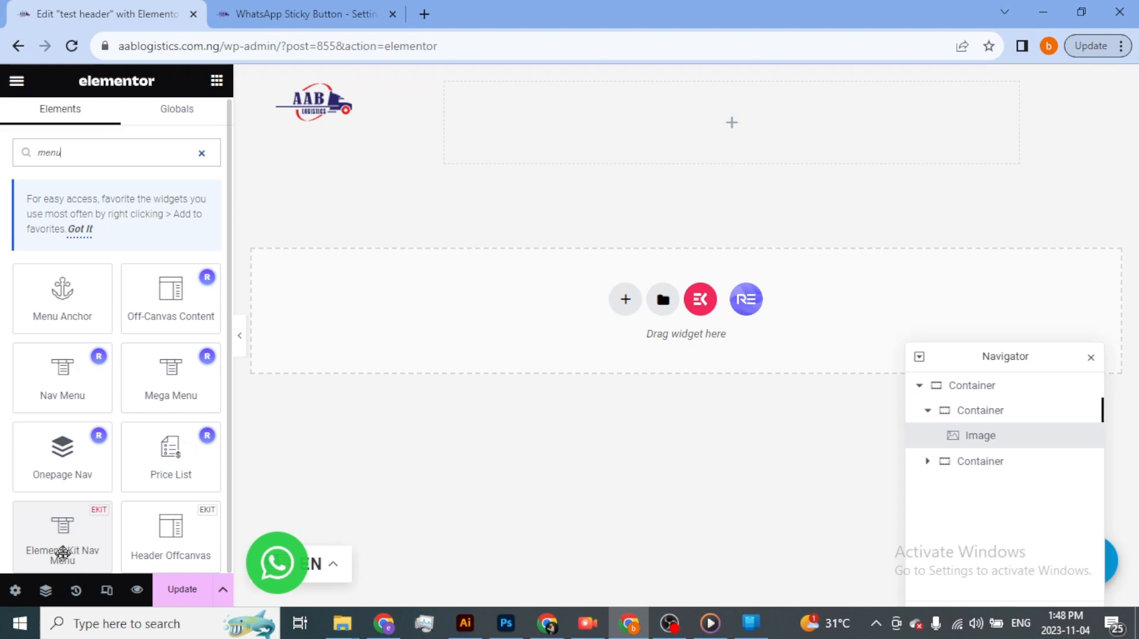
{"action": "left_click_drag", "start_coordinate": [62, 553], "coordinate": [765, 144]}
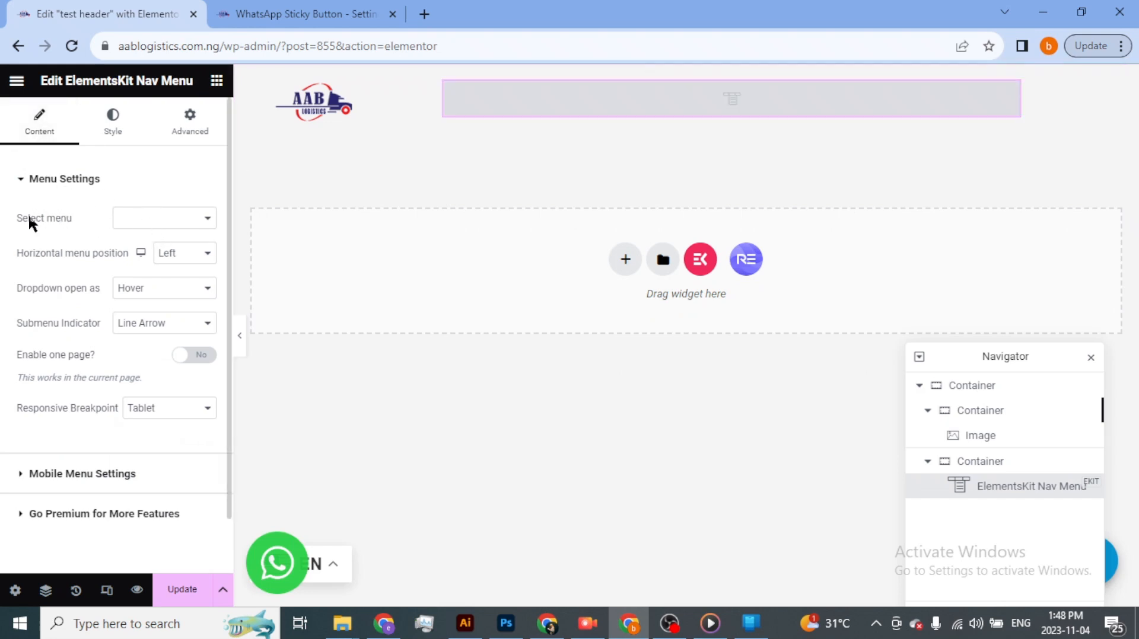
- Assign Main Menu to the nav menu widget and set its horizontal menu position to Right
{"action": "left_click", "coordinate": [172, 218]}
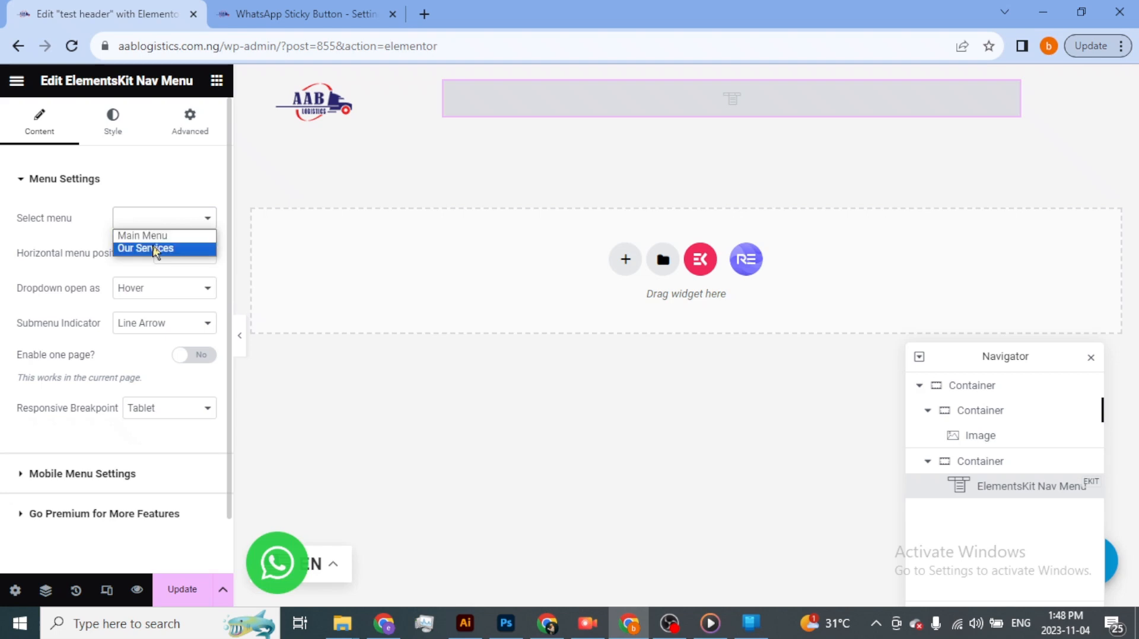
{"action": "left_click", "coordinate": [159, 237]}
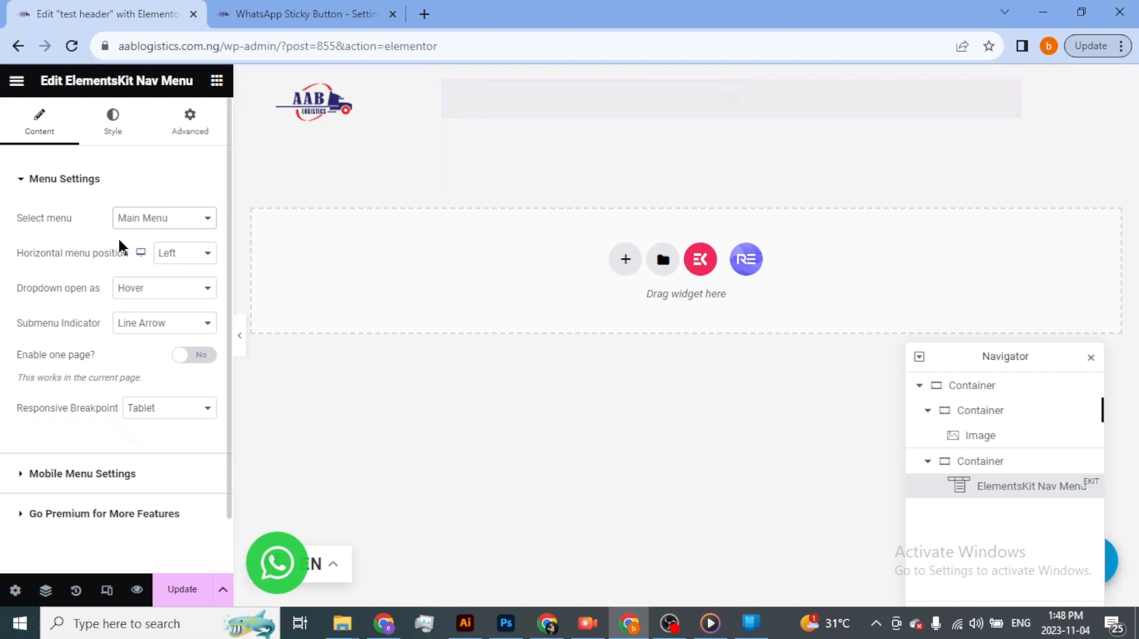
{"action": "left_click", "coordinate": [193, 219]}
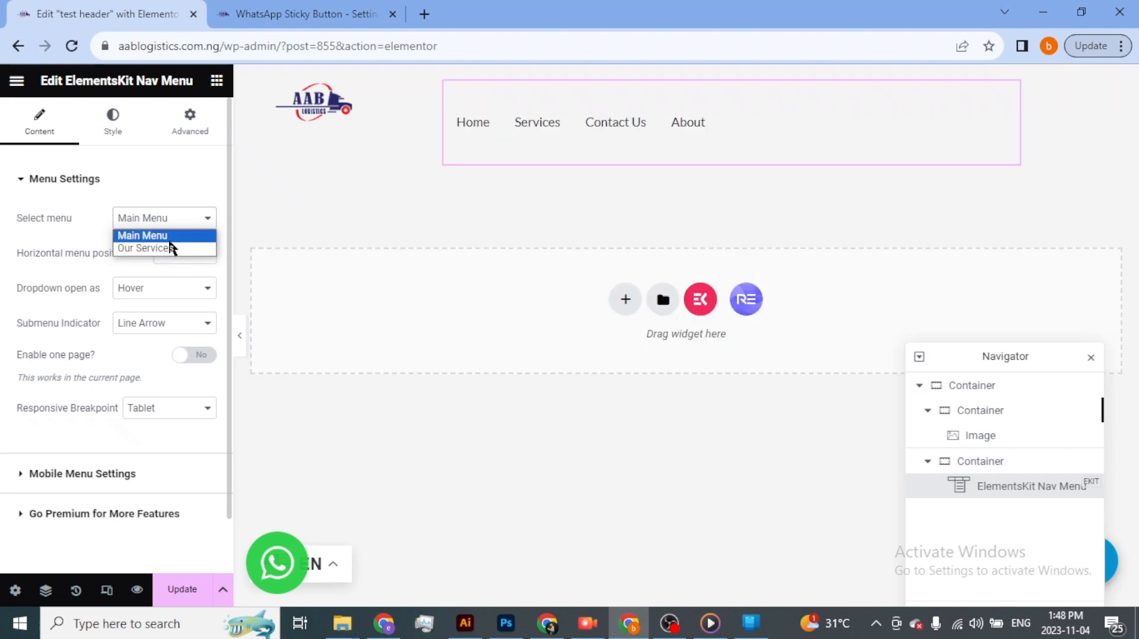
{"action": "left_click", "coordinate": [170, 237]}
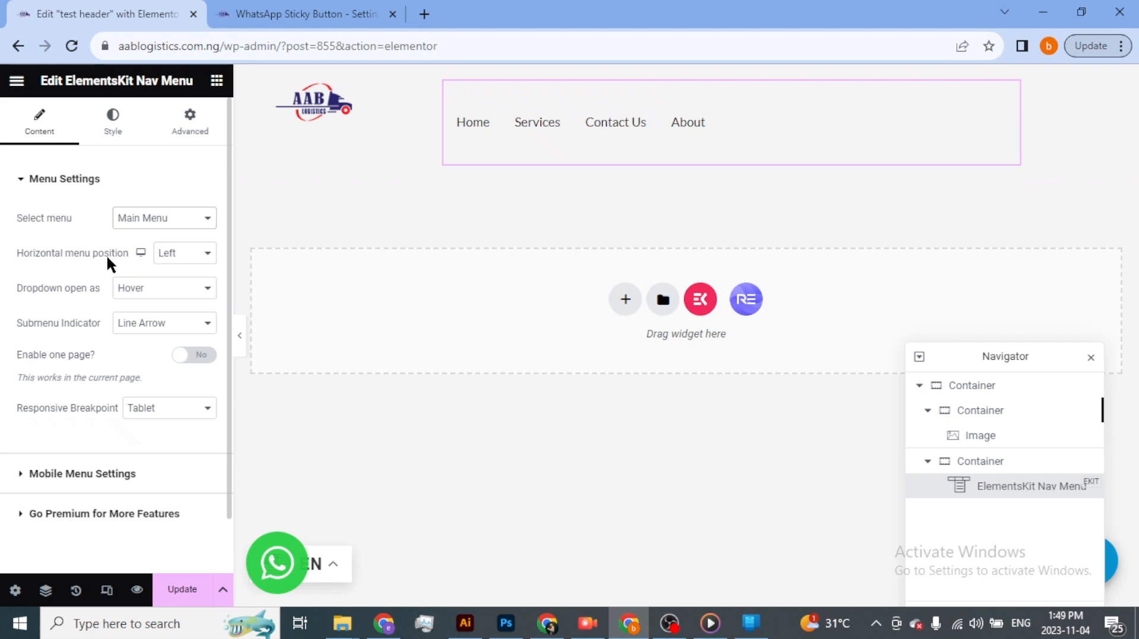
{"action": "left_click", "coordinate": [208, 256]}
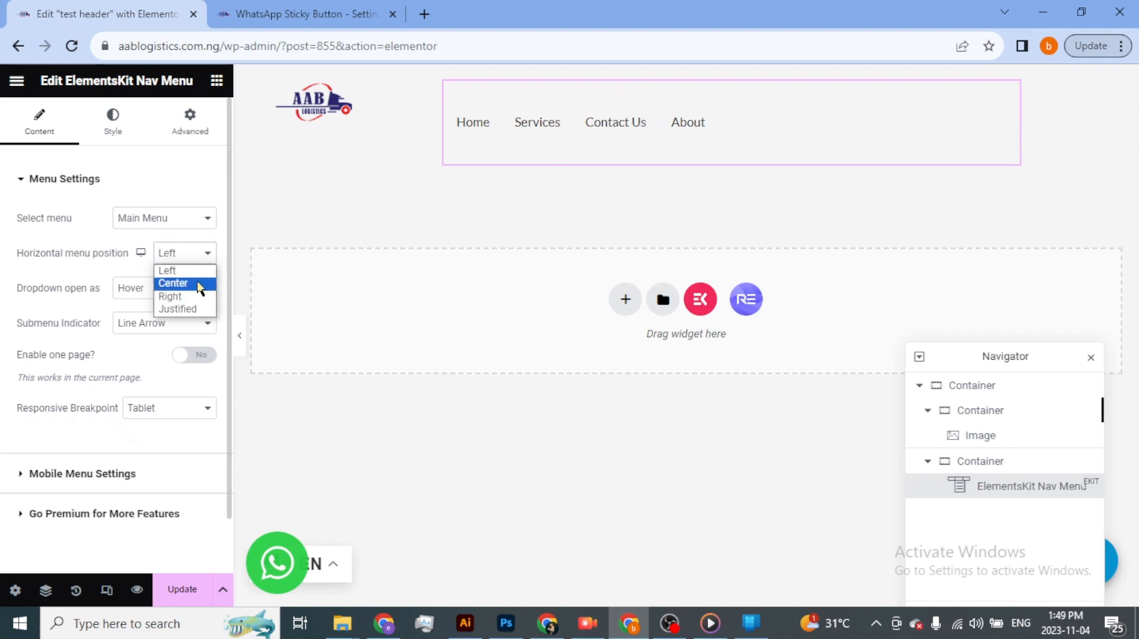
{"action": "left_click", "coordinate": [198, 297]}
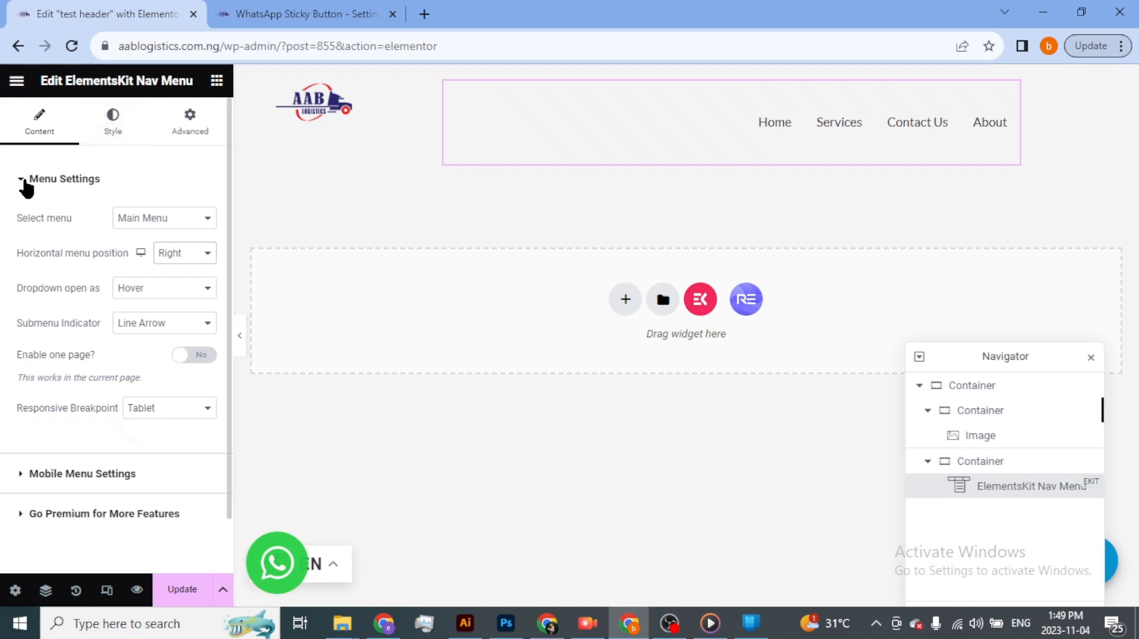
- Give the outer header container a classic background in black, #000000
{"action": "left_click", "coordinate": [25, 181]}
{"action": "left_click", "coordinate": [134, 136]}
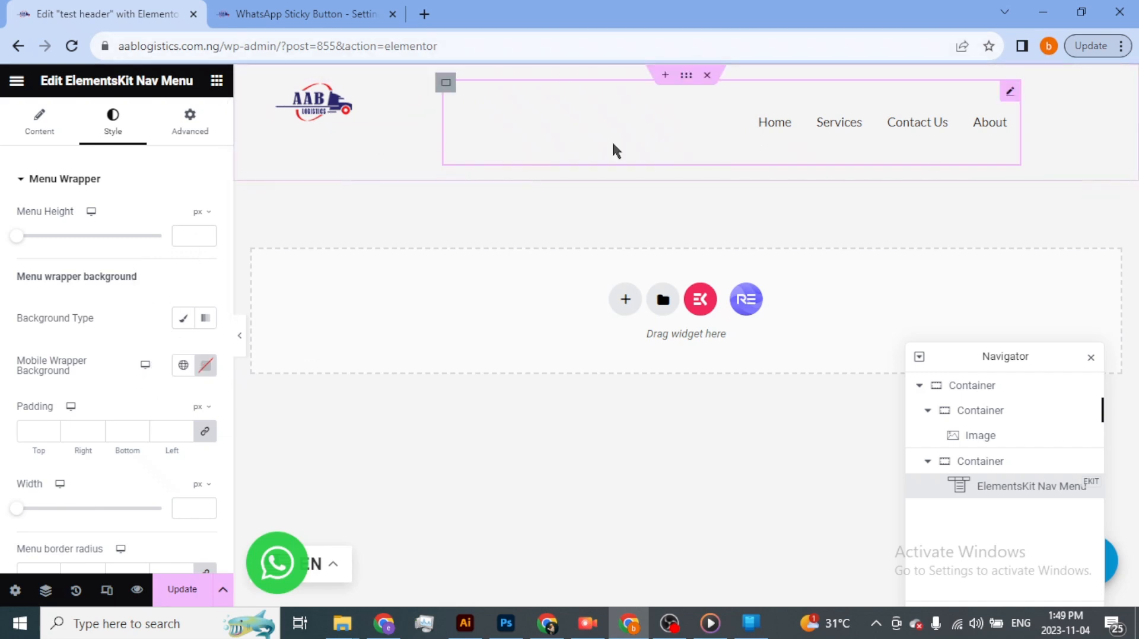
{"action": "left_click", "coordinate": [687, 76]}
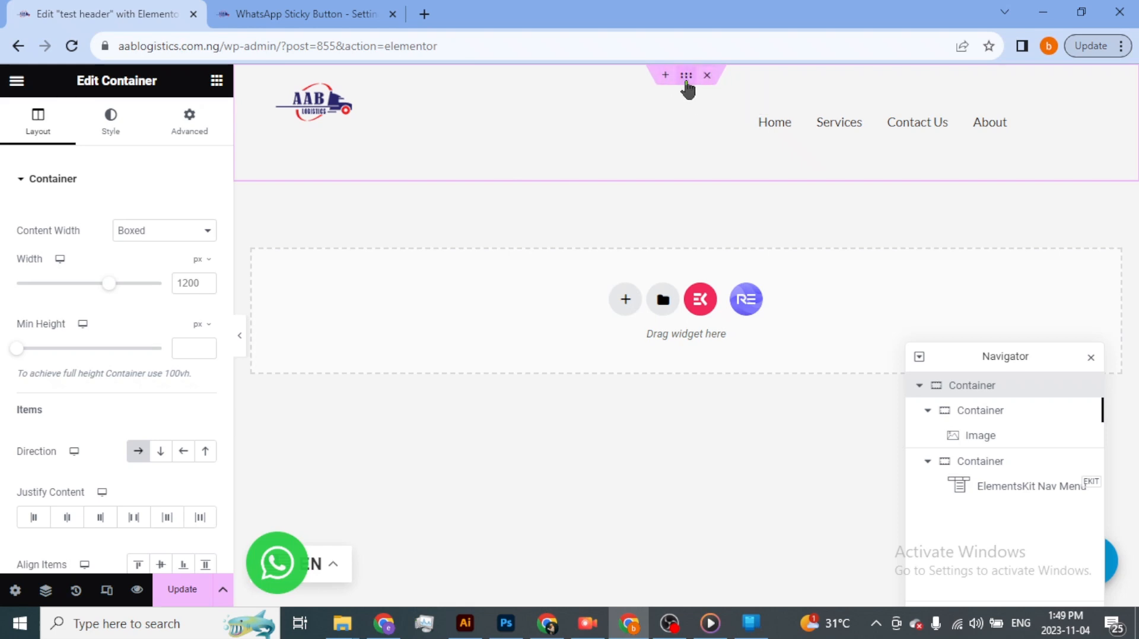
{"action": "left_click", "coordinate": [121, 136]}
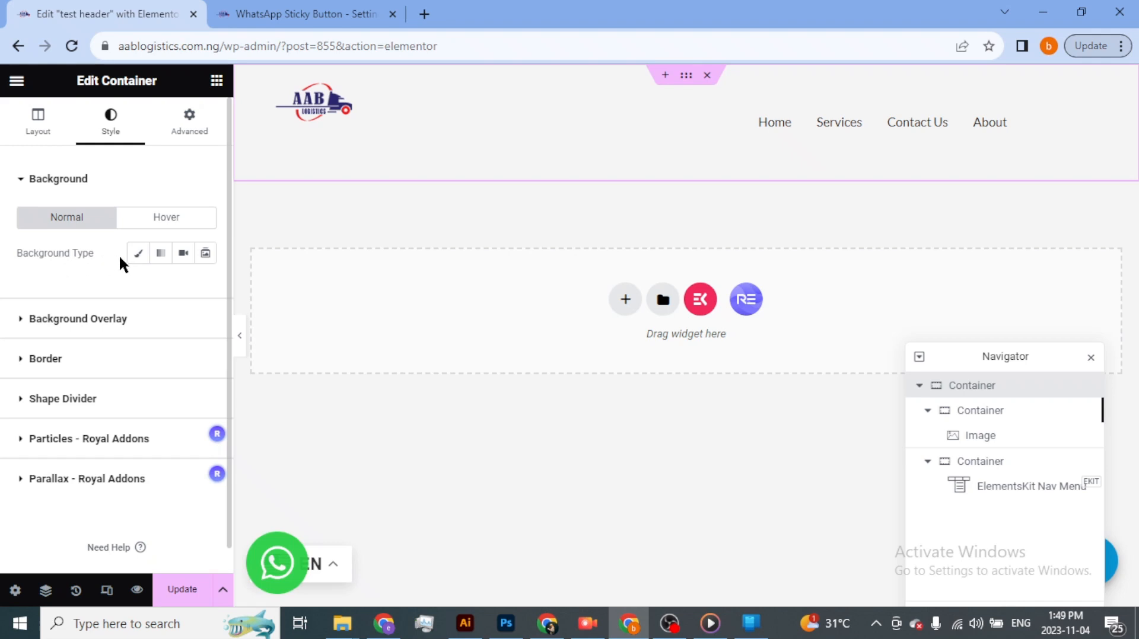
{"action": "left_click", "coordinate": [140, 258]}
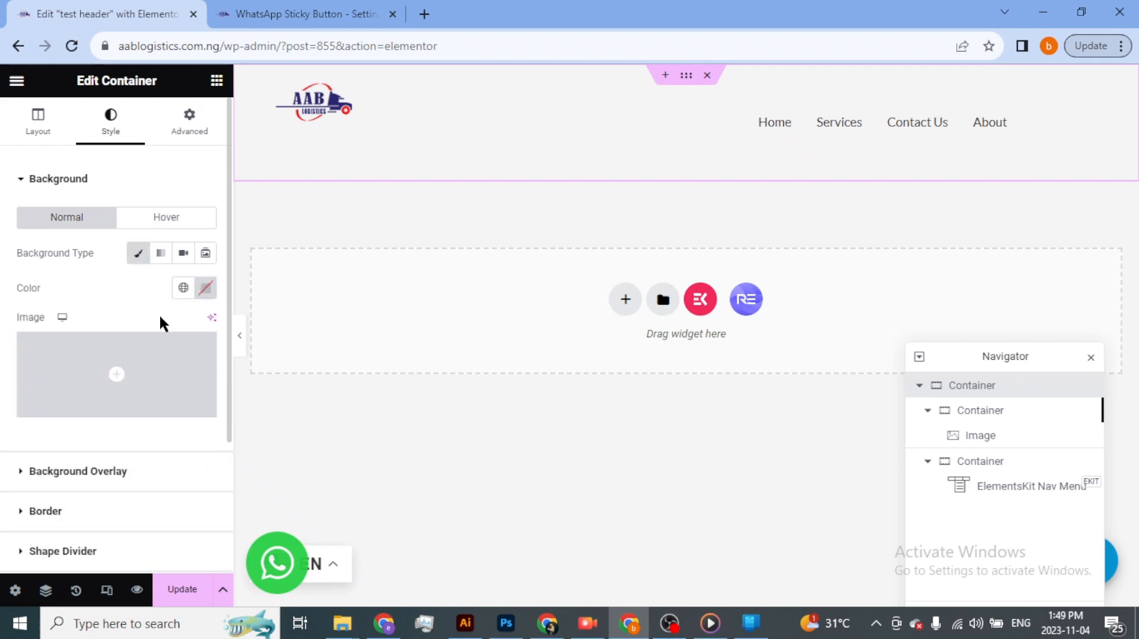
{"action": "left_click", "coordinate": [184, 290]}
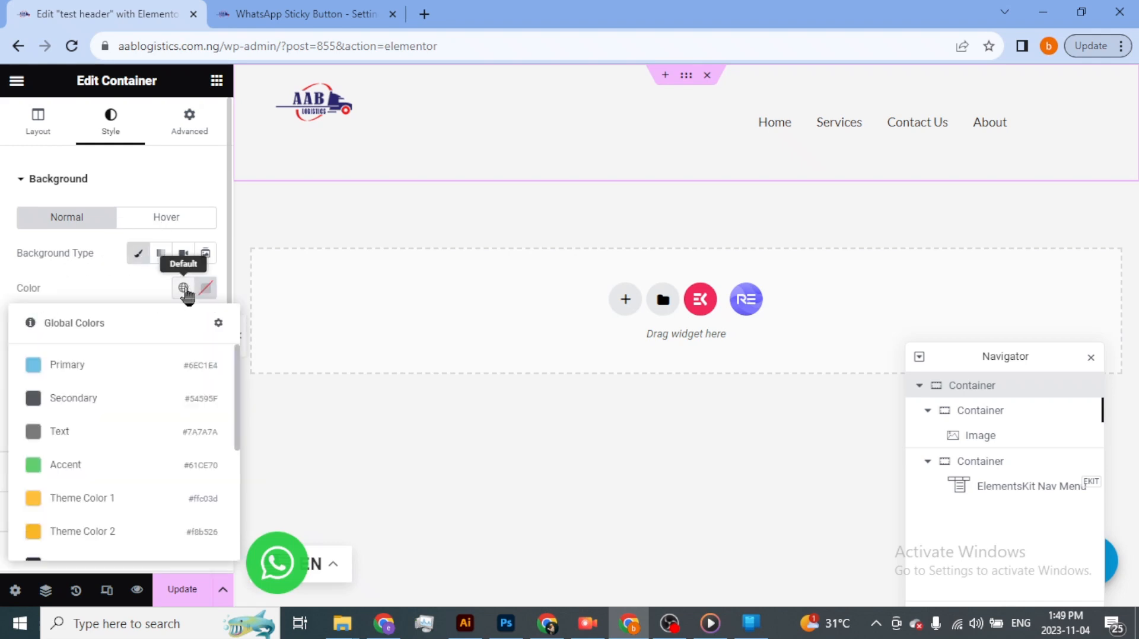
{"action": "left_click", "coordinate": [207, 290]}
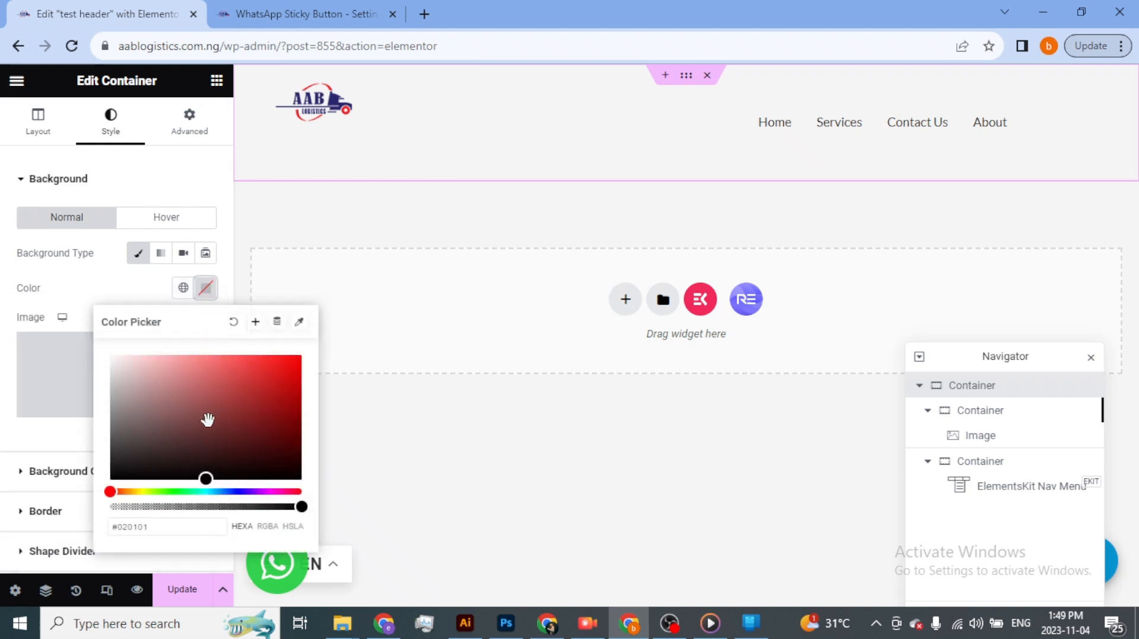
{"action": "left_click_drag", "start_coordinate": [208, 420], "coordinate": [296, 497]}
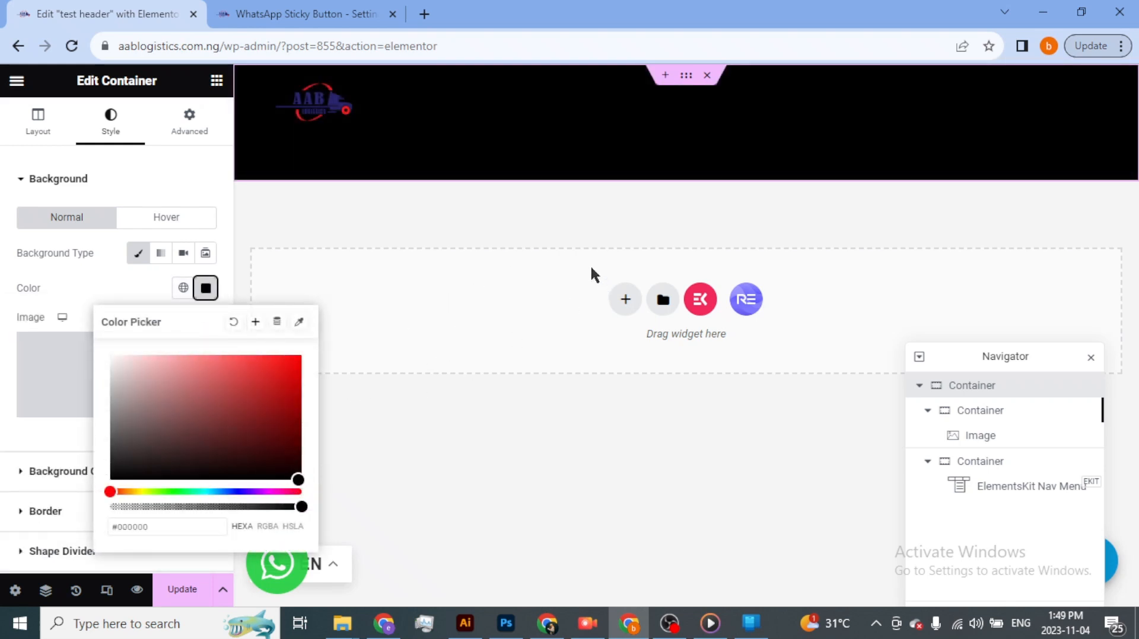
{"action": "left_click", "coordinate": [415, 318]}
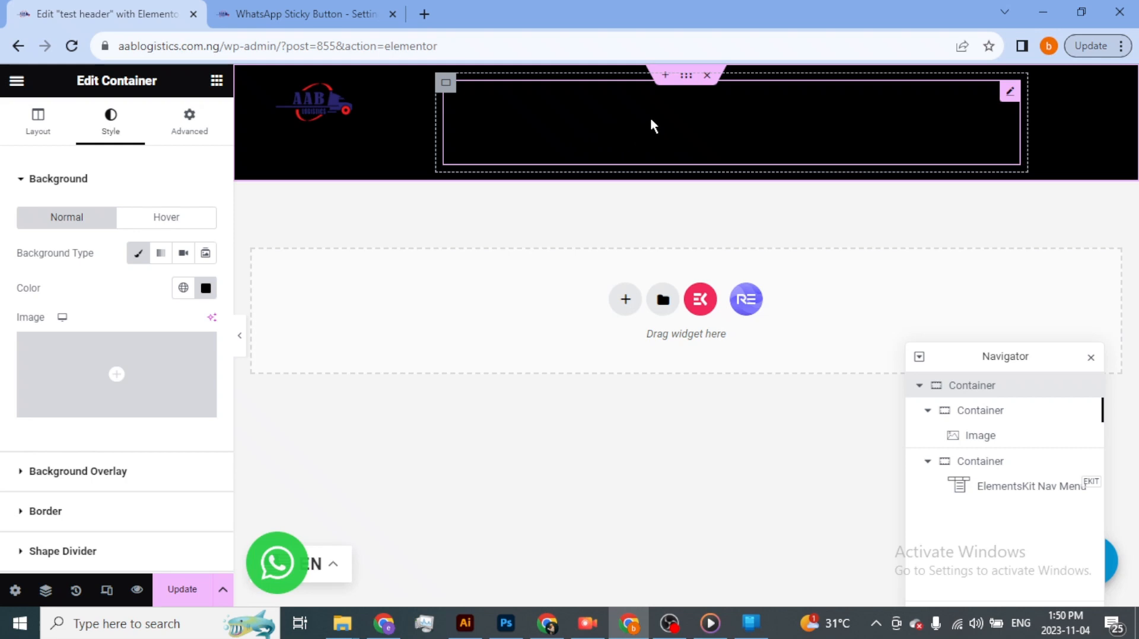
- Select the nav menu widget and set its normal menu item text color to white, #FFFFFF
{"action": "left_click", "coordinate": [500, 129]}
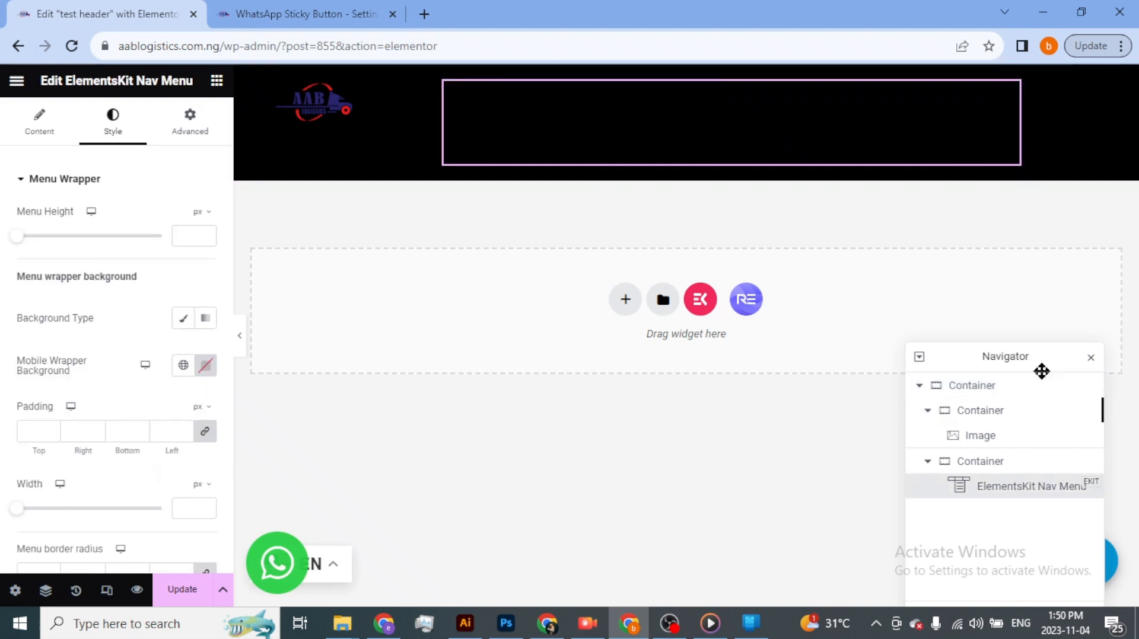
{"action": "left_click_drag", "start_coordinate": [1034, 368], "coordinate": [1041, 285]}
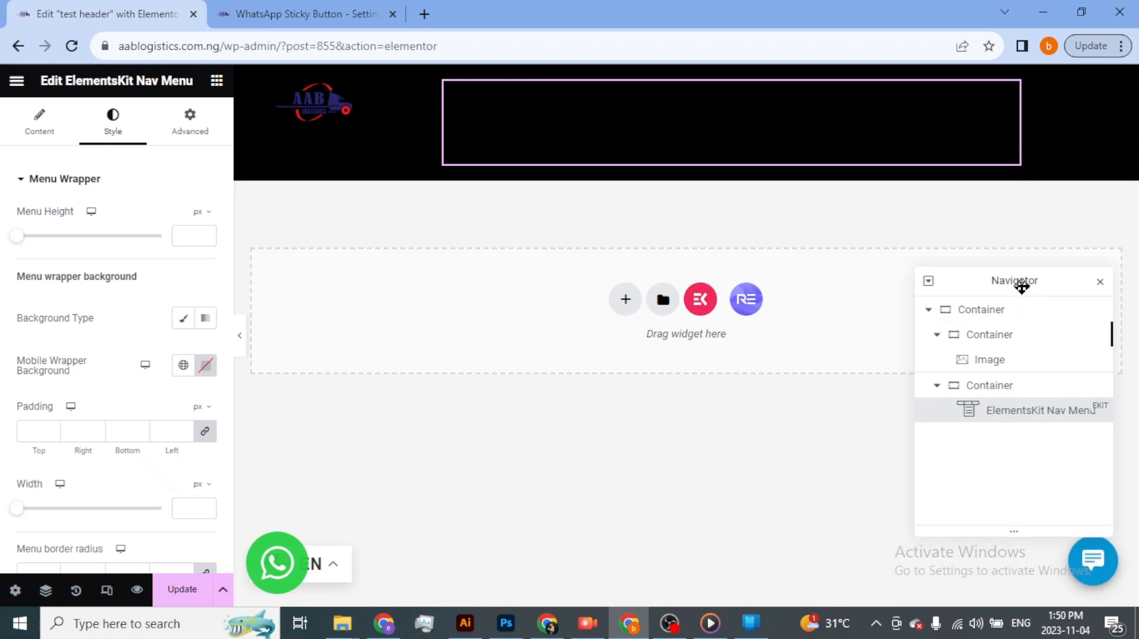
{"action": "left_click", "coordinate": [998, 362]}
{"action": "left_click", "coordinate": [998, 384]}
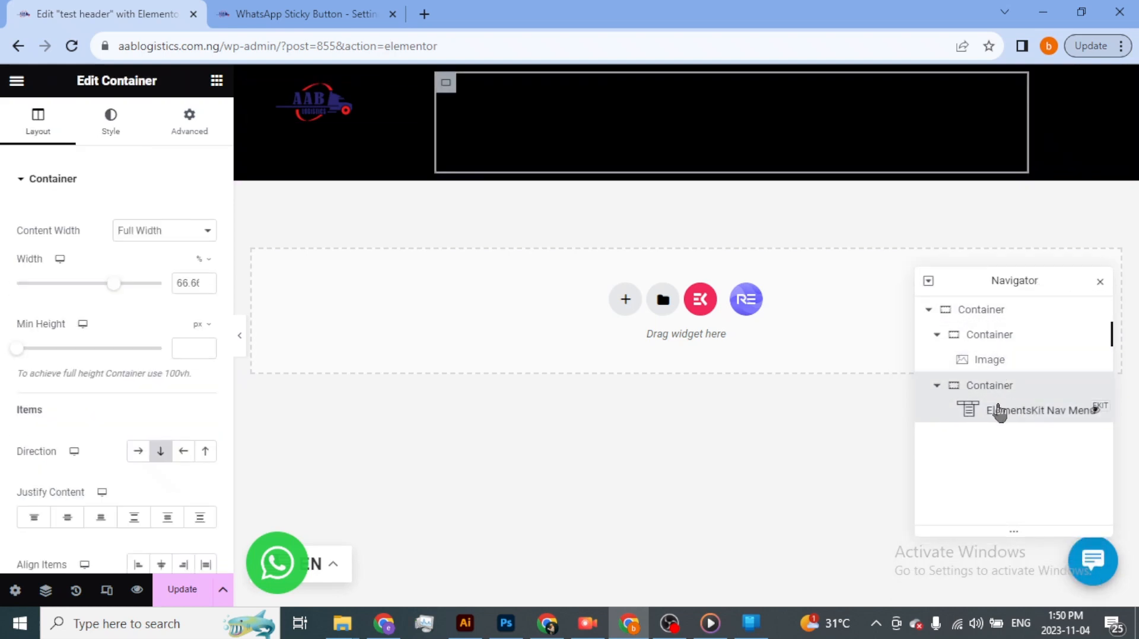
{"action": "left_click", "coordinate": [1000, 412]}
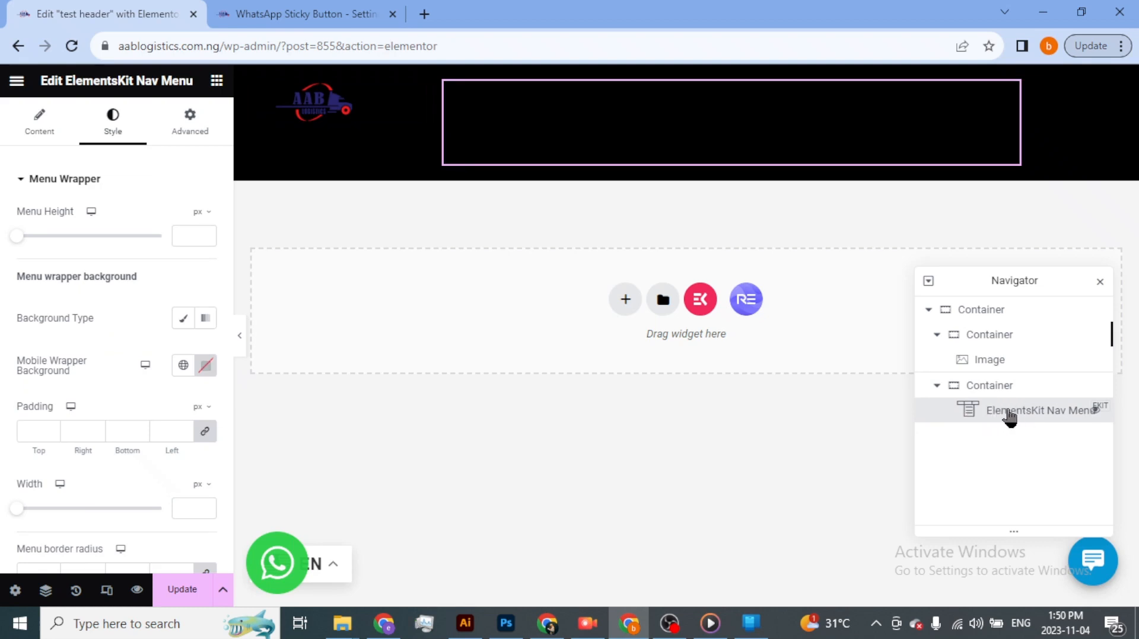
{"action": "left_click", "coordinate": [27, 184]}
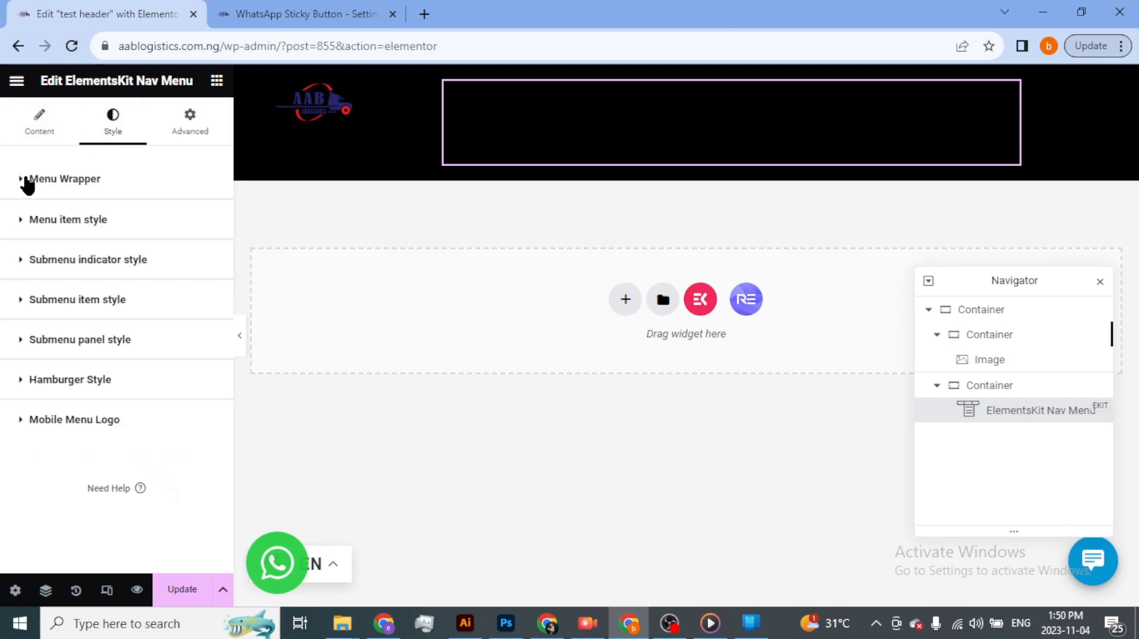
{"action": "left_click", "coordinate": [26, 228]}
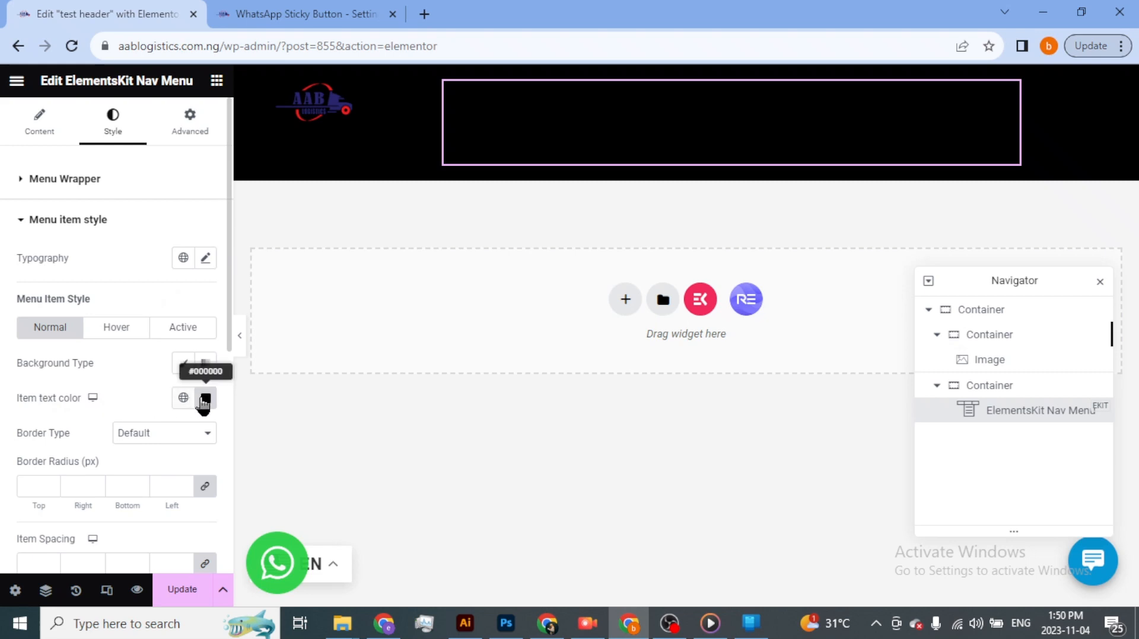
{"action": "left_click", "coordinate": [206, 402]}
{"action": "type", "text": "#FFFFFF"}
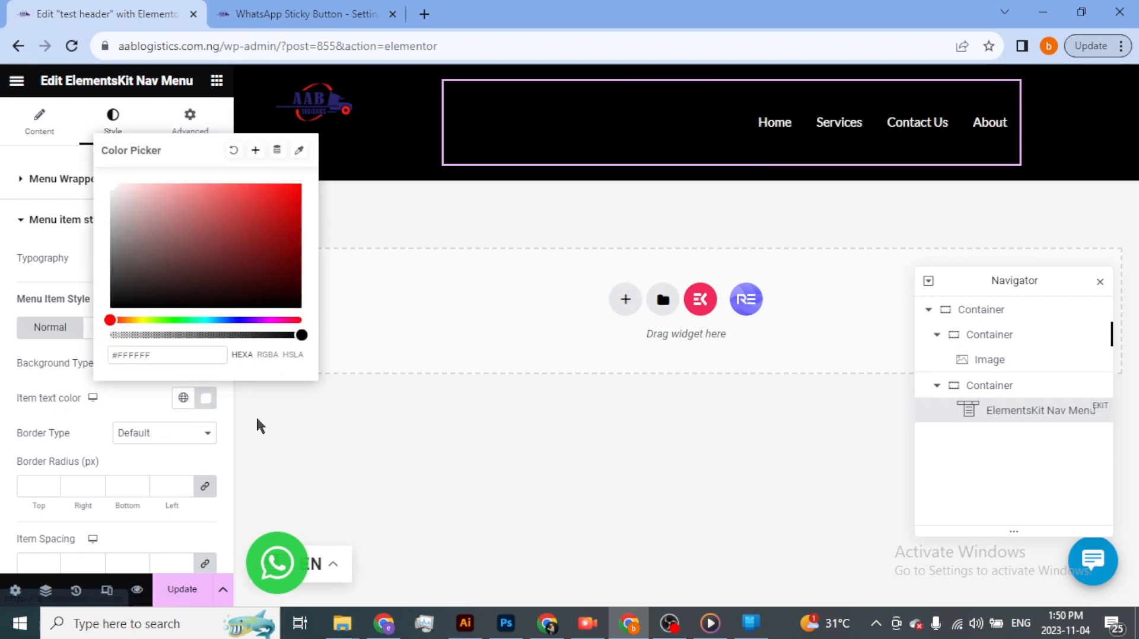
{"action": "left_click", "coordinate": [257, 433]}
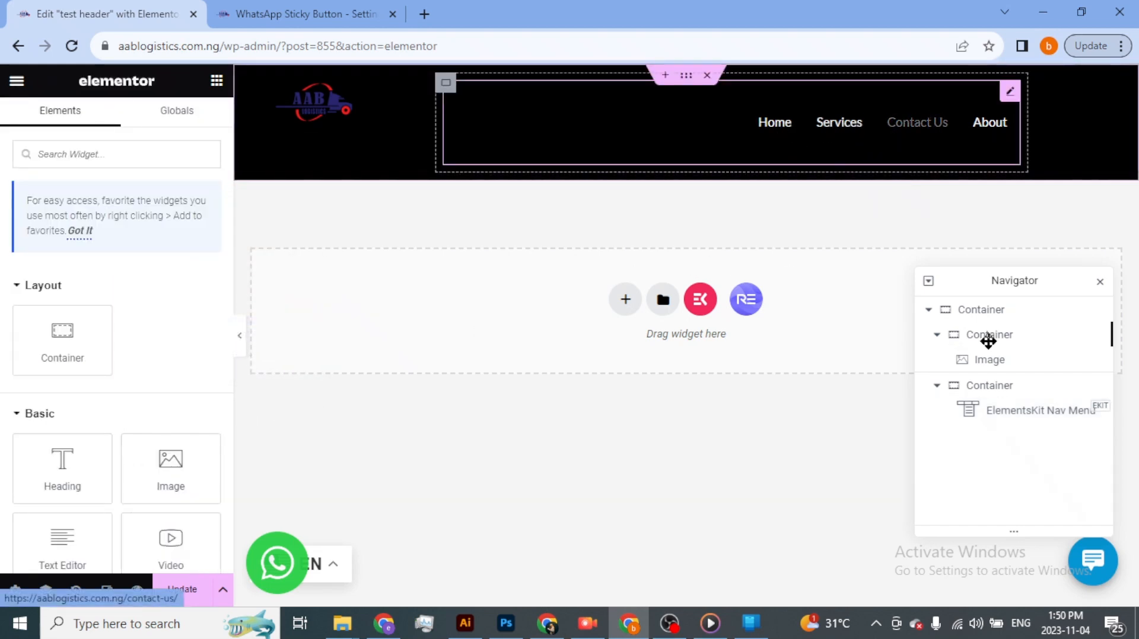
- Set the nav menu's hover item text color to bright blue, #098BF8
{"action": "left_click", "coordinate": [1021, 413]}
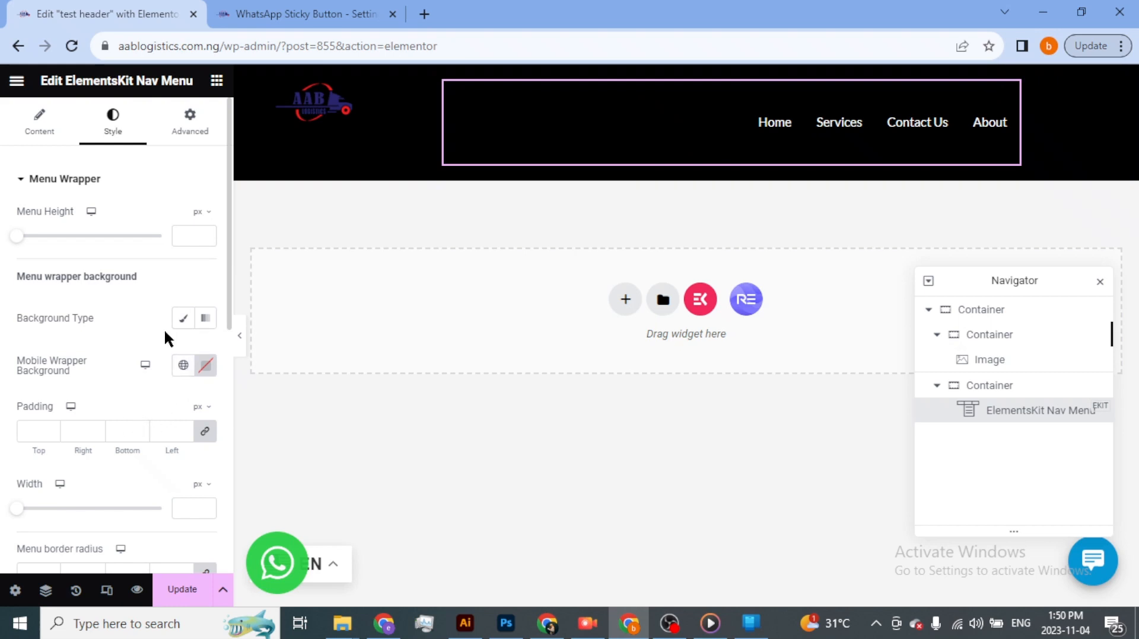
{"action": "left_click", "coordinate": [23, 180]}
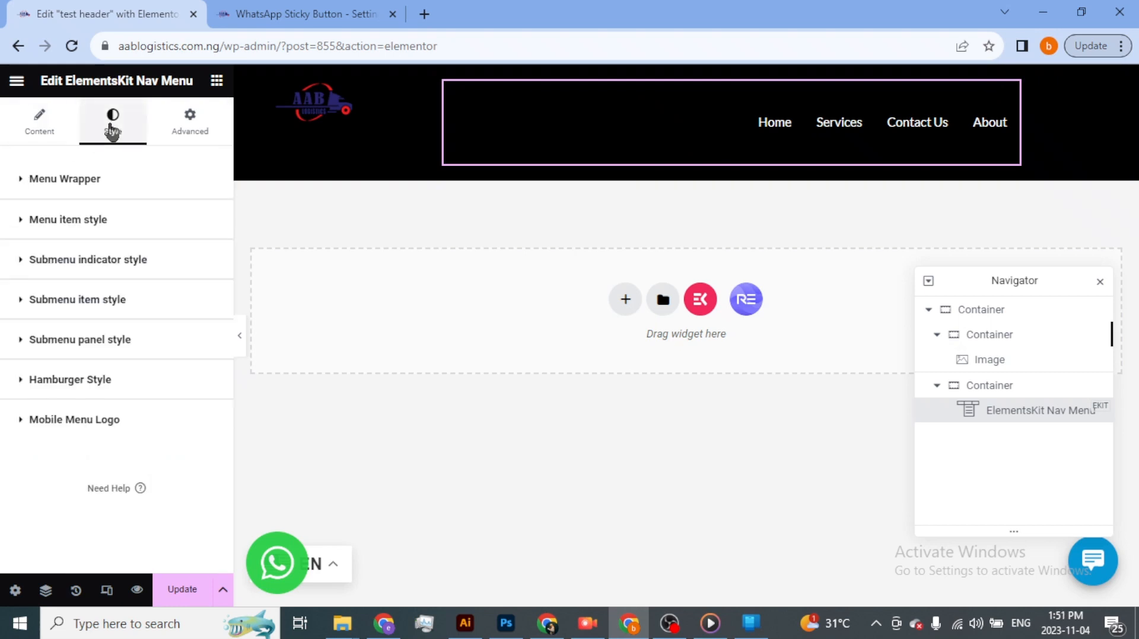
{"action": "left_click", "coordinate": [22, 224]}
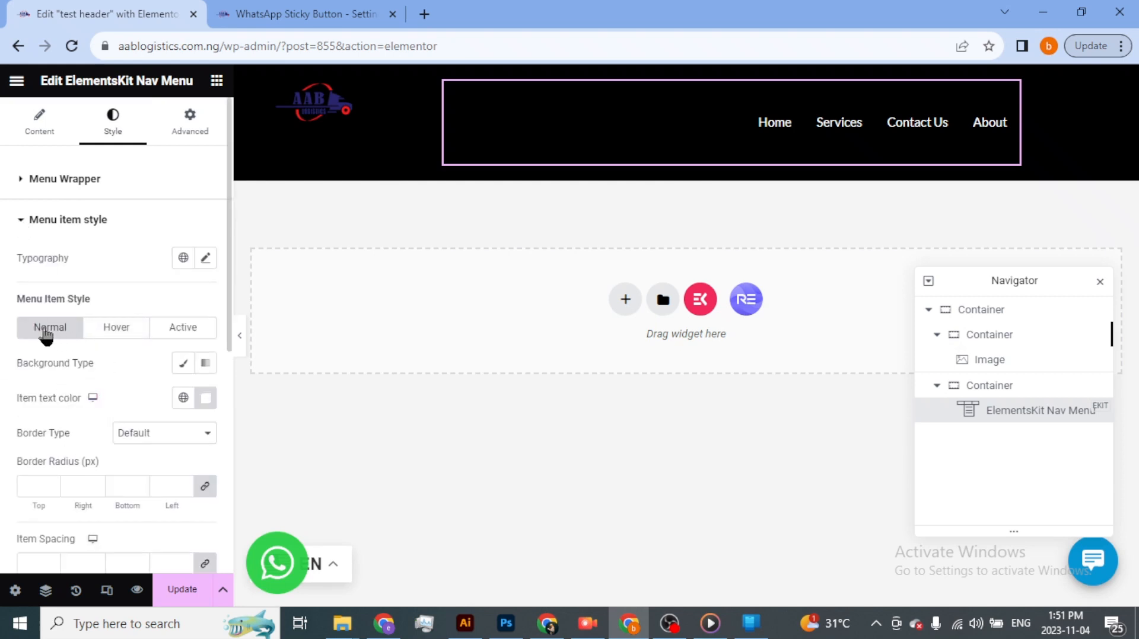
{"action": "left_click", "coordinate": [117, 330]}
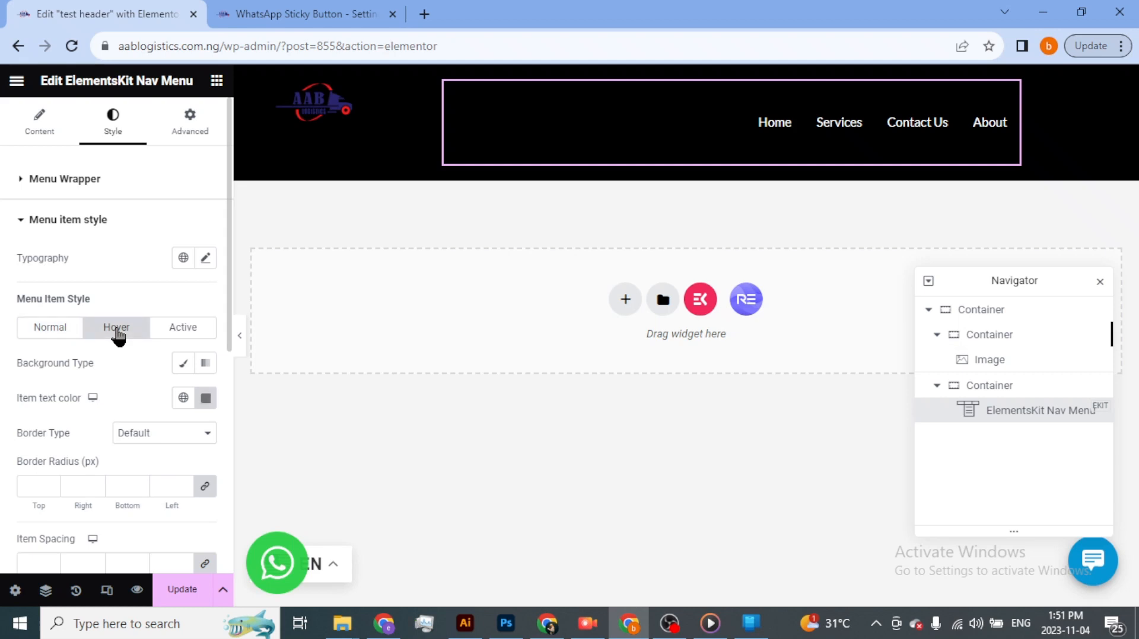
{"action": "left_click", "coordinate": [205, 399]}
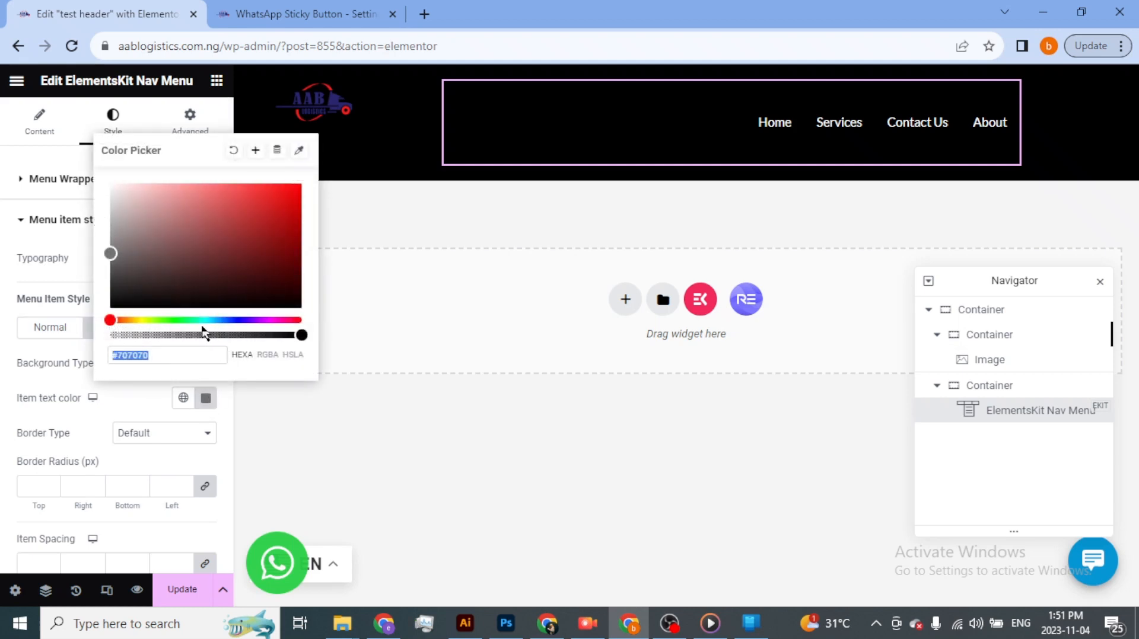
{"action": "left_click_drag", "start_coordinate": [187, 280], "coordinate": [204, 278]}
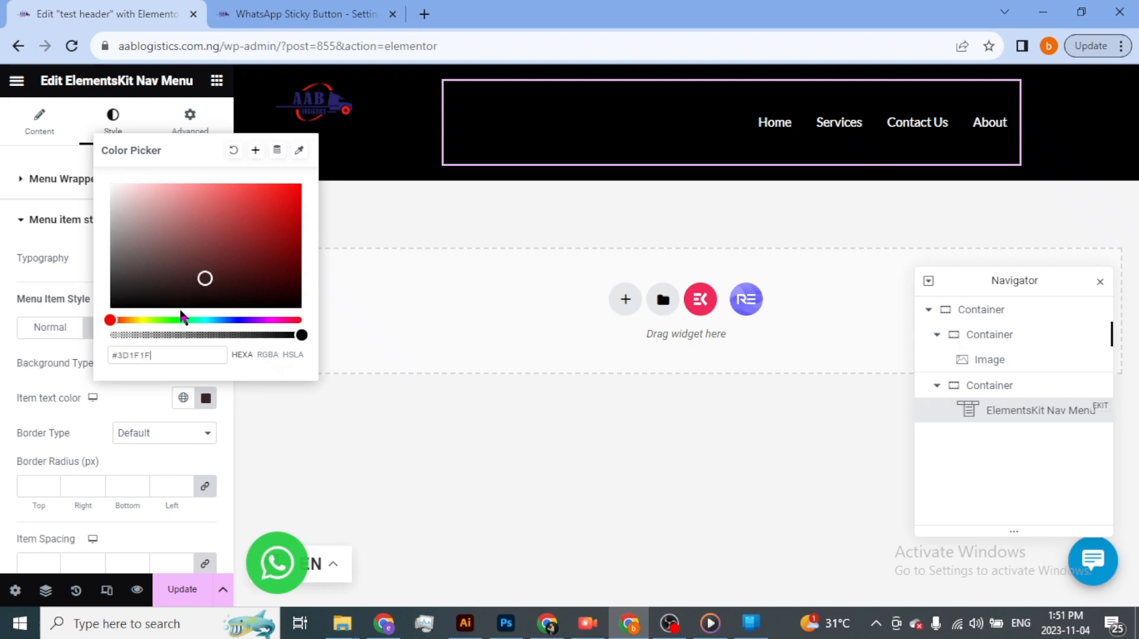
{"action": "left_click_drag", "start_coordinate": [180, 320], "coordinate": [197, 321]}
{"action": "left_click", "coordinate": [219, 320]}
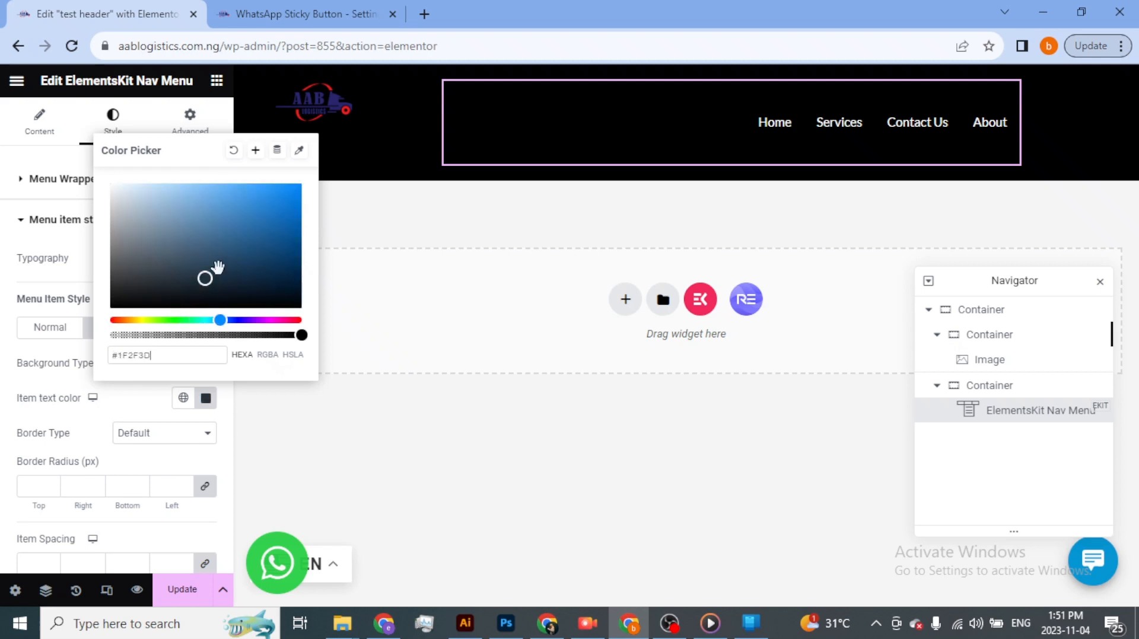
{"action": "left_click_drag", "start_coordinate": [218, 268], "coordinate": [294, 187]}
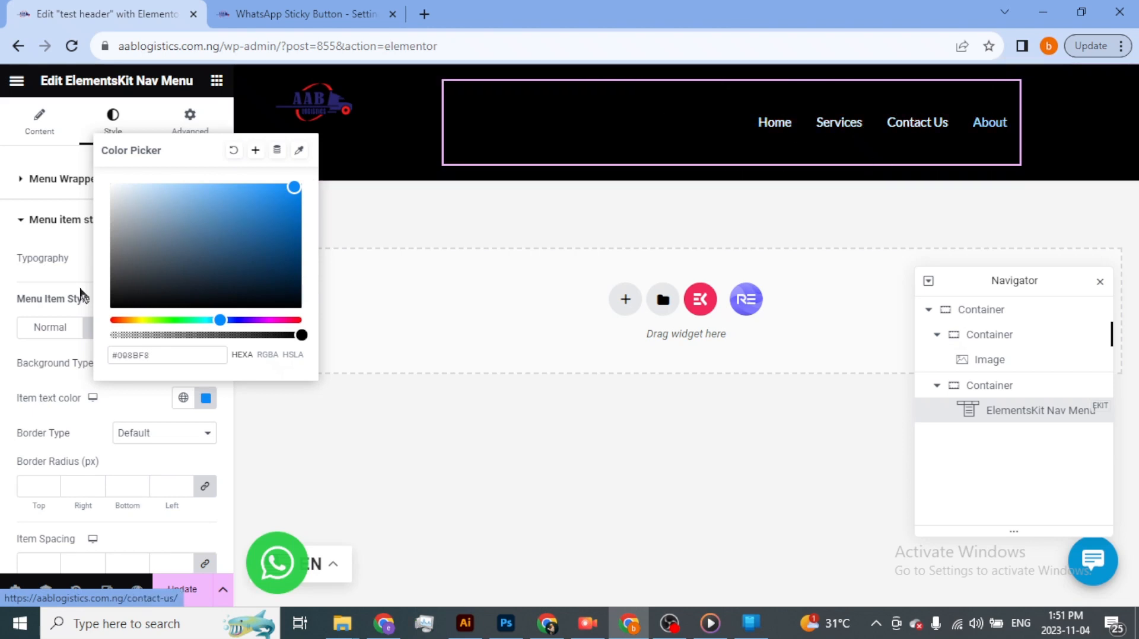
- Set the nav menu's active item text color to black, #000000
{"action": "left_click", "coordinate": [3, 343]}
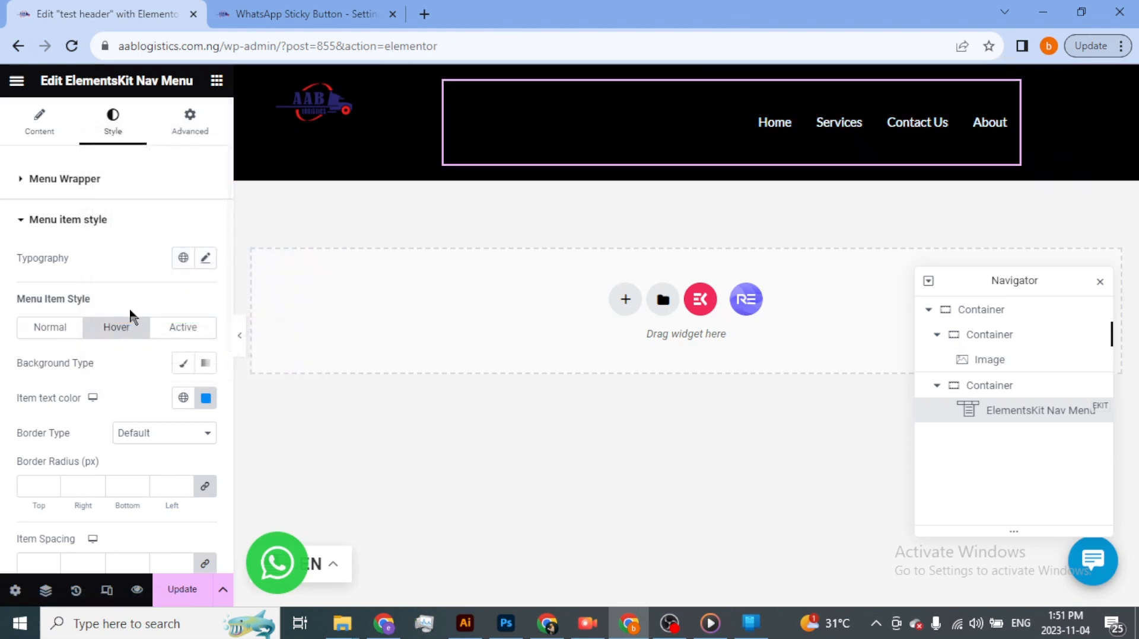
{"action": "left_click", "coordinate": [183, 328]}
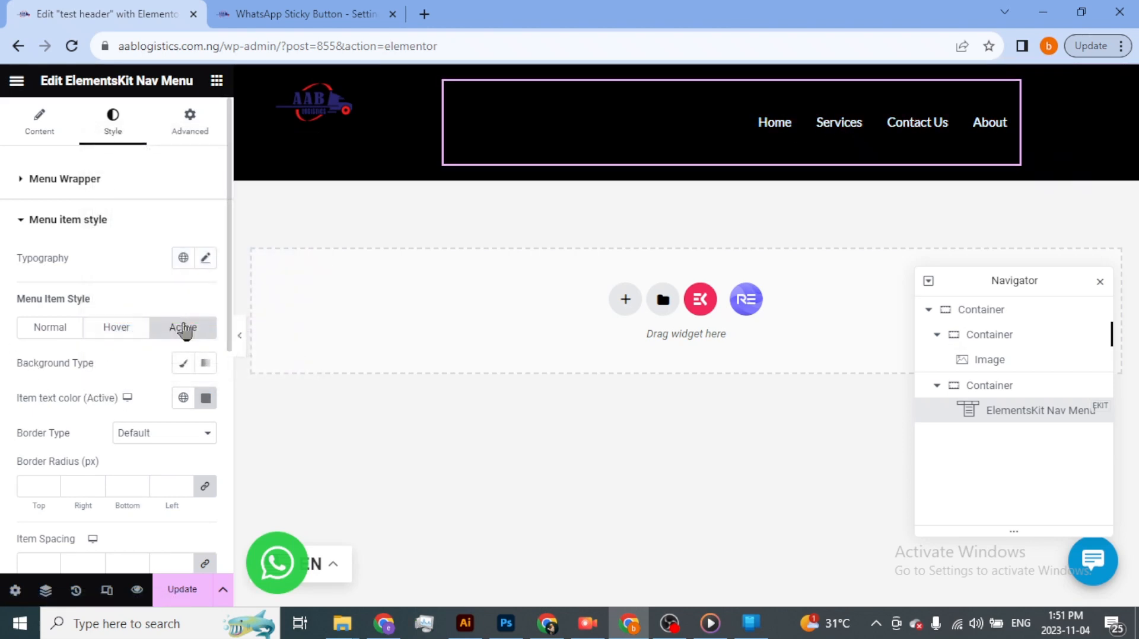
{"action": "left_click", "coordinate": [206, 400]}
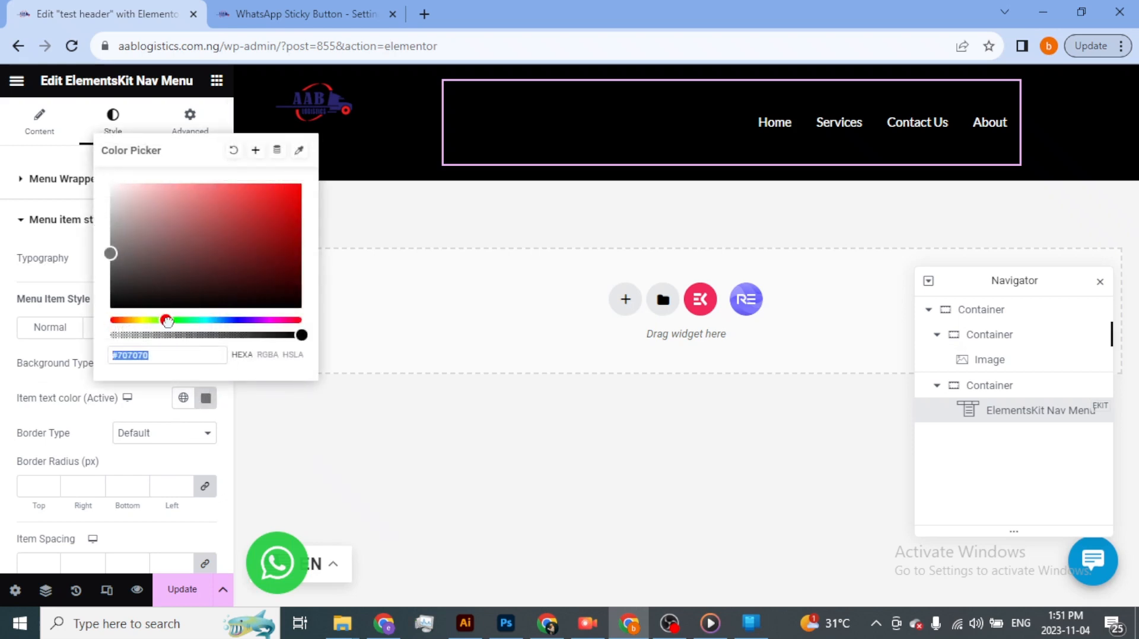
{"action": "left_click_drag", "start_coordinate": [168, 320], "coordinate": [173, 321]}
{"action": "left_click", "coordinate": [290, 197]}
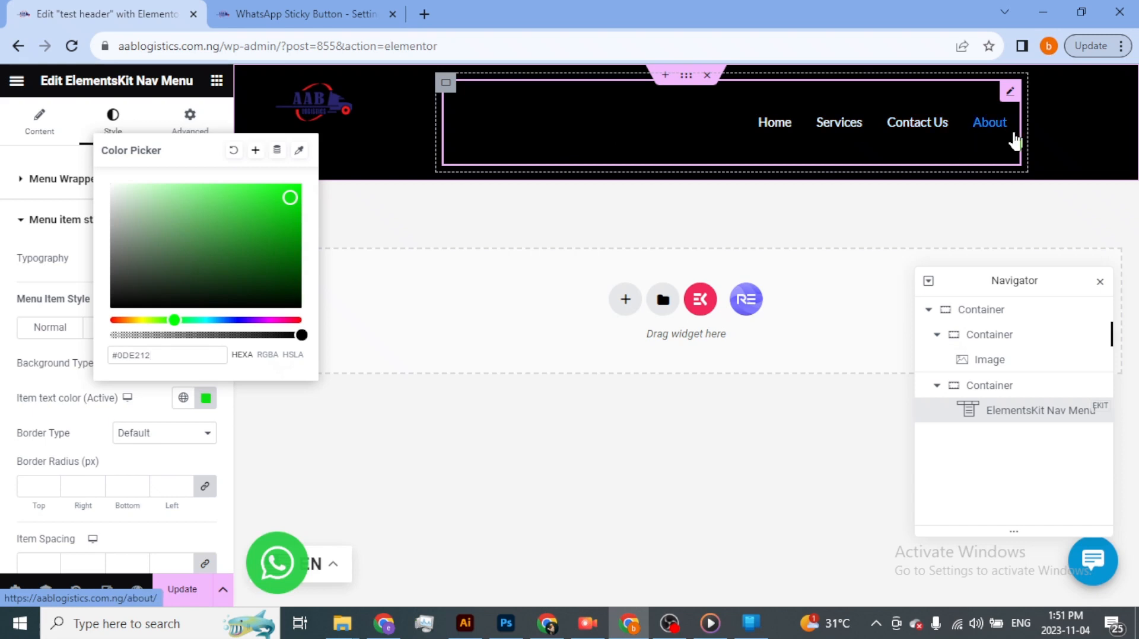
{"action": "mouse_move", "coordinate": [299, 304]}
{"action": "left_mouse_down"}
{"action": "mouse_move", "coordinate": [198, 433]}
{"action": "mouse_move", "coordinate": [231, 439]}
{"action": "left_mouse_up"}
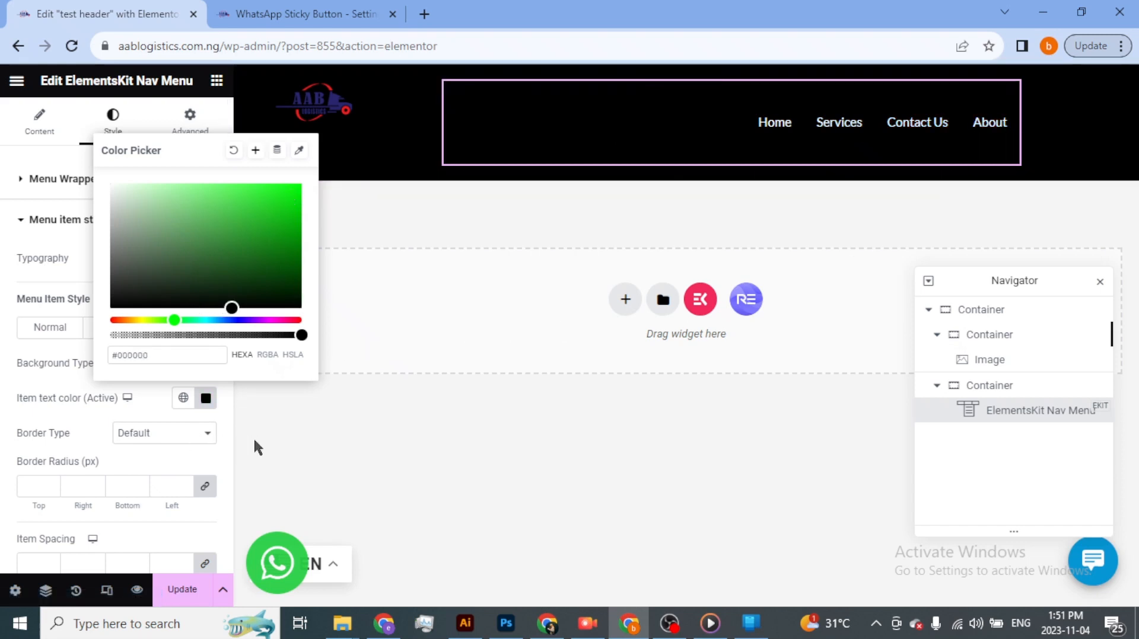
{"action": "left_click", "coordinate": [254, 441]}
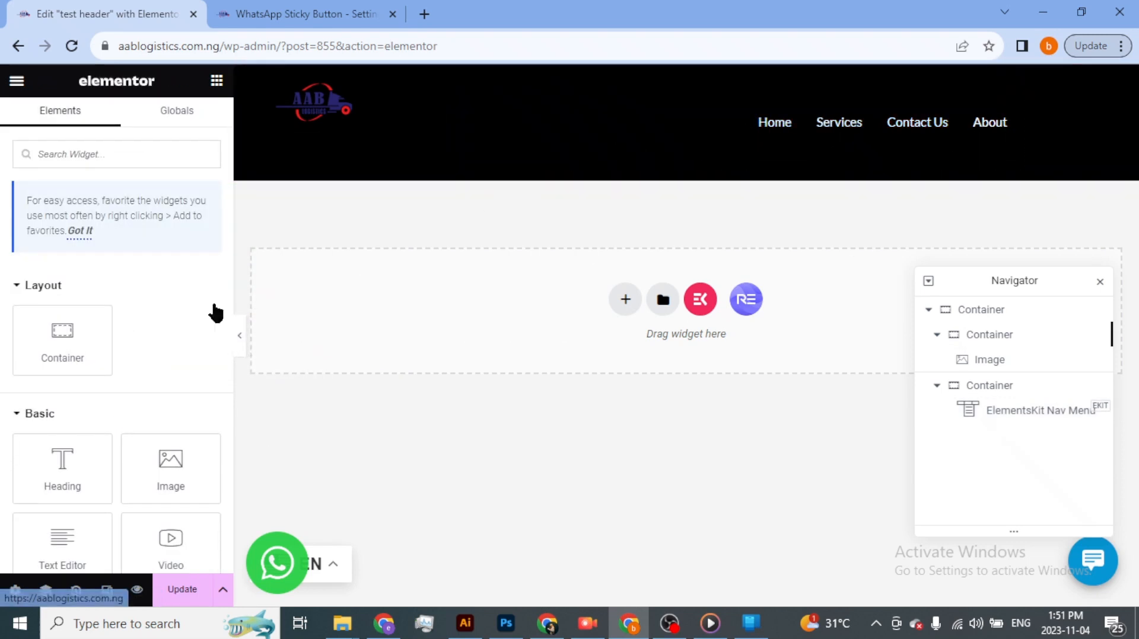
- Reselect the nav menu widget and set its menu item typography family to Poppins
{"action": "left_click", "coordinate": [1020, 417]}
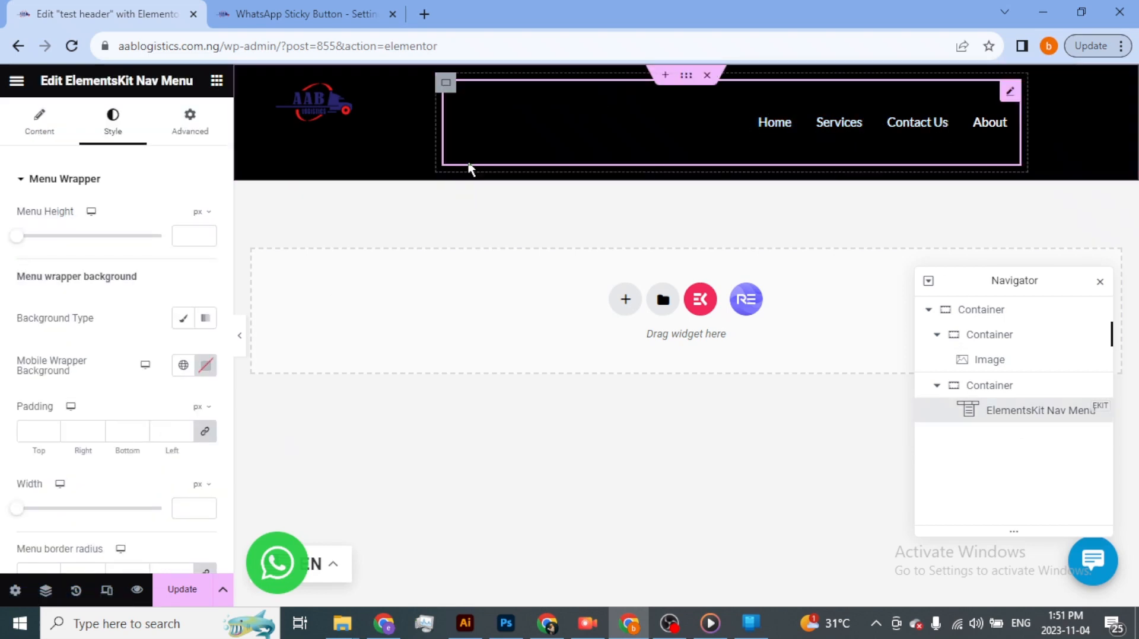
{"action": "left_click", "coordinate": [22, 180]}
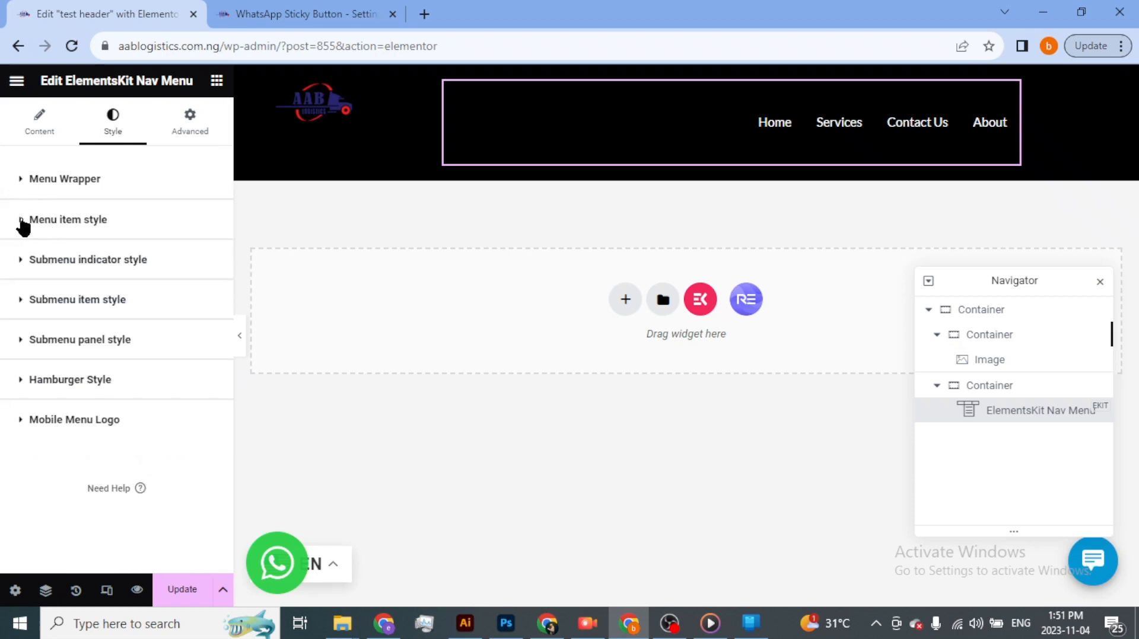
{"action": "left_click", "coordinate": [22, 222]}
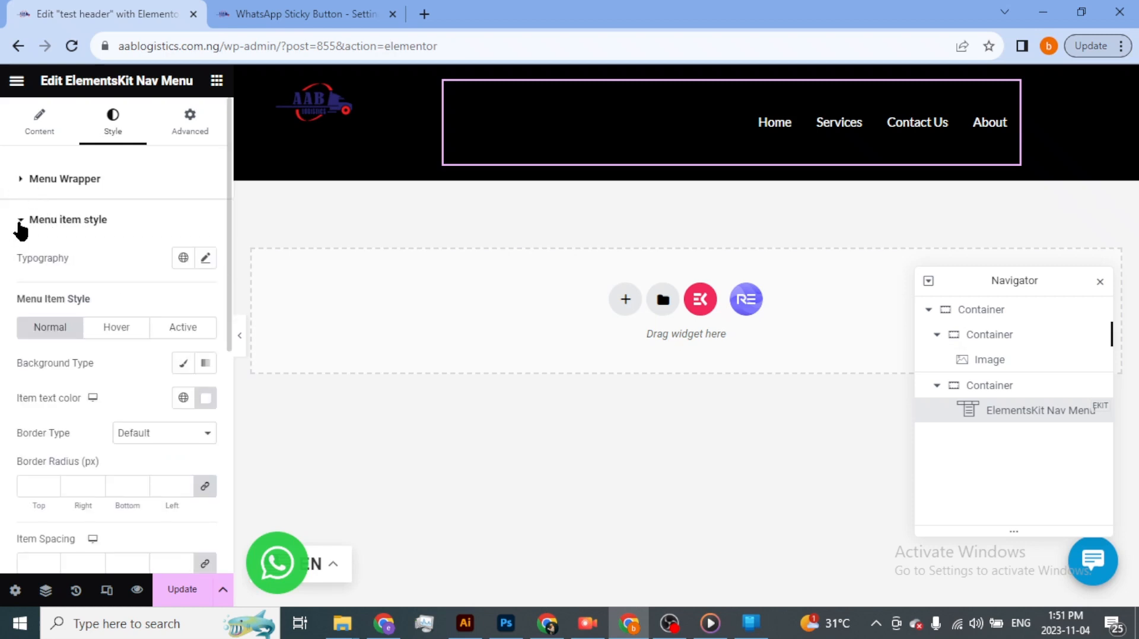
{"action": "left_click", "coordinate": [206, 261]}
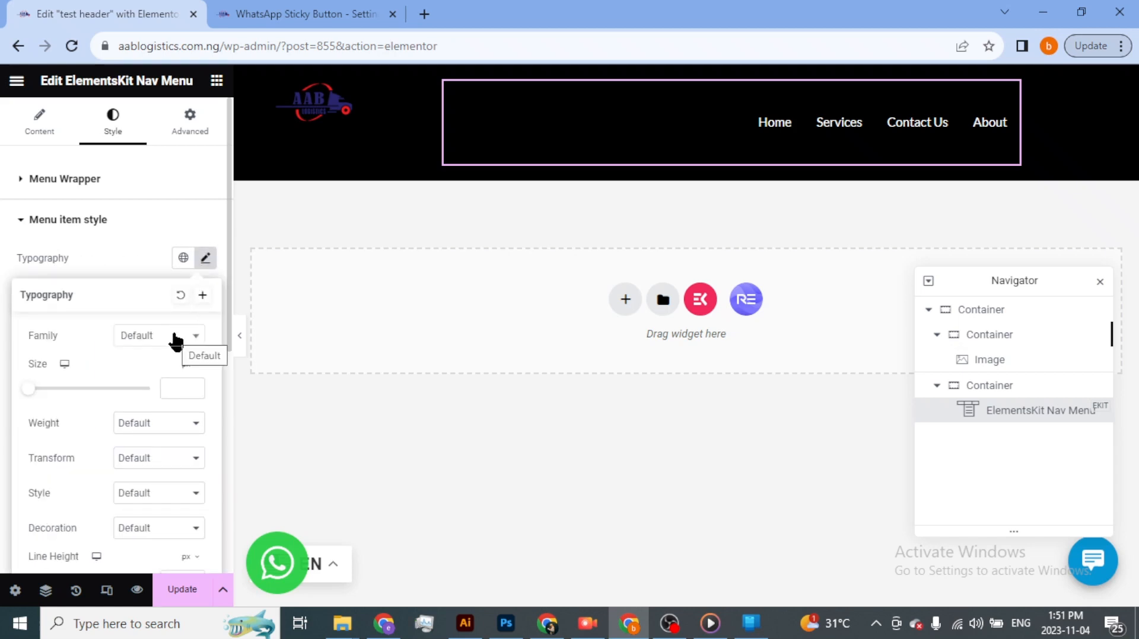
{"action": "left_click", "coordinate": [176, 341]}
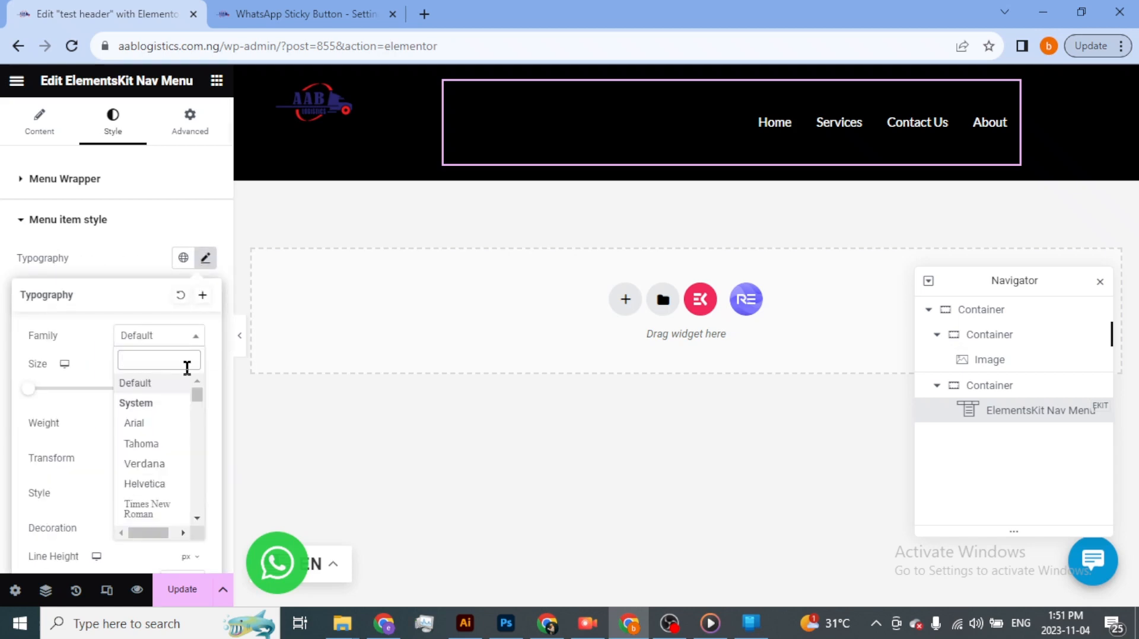
{"action": "type", "text": "pop"}
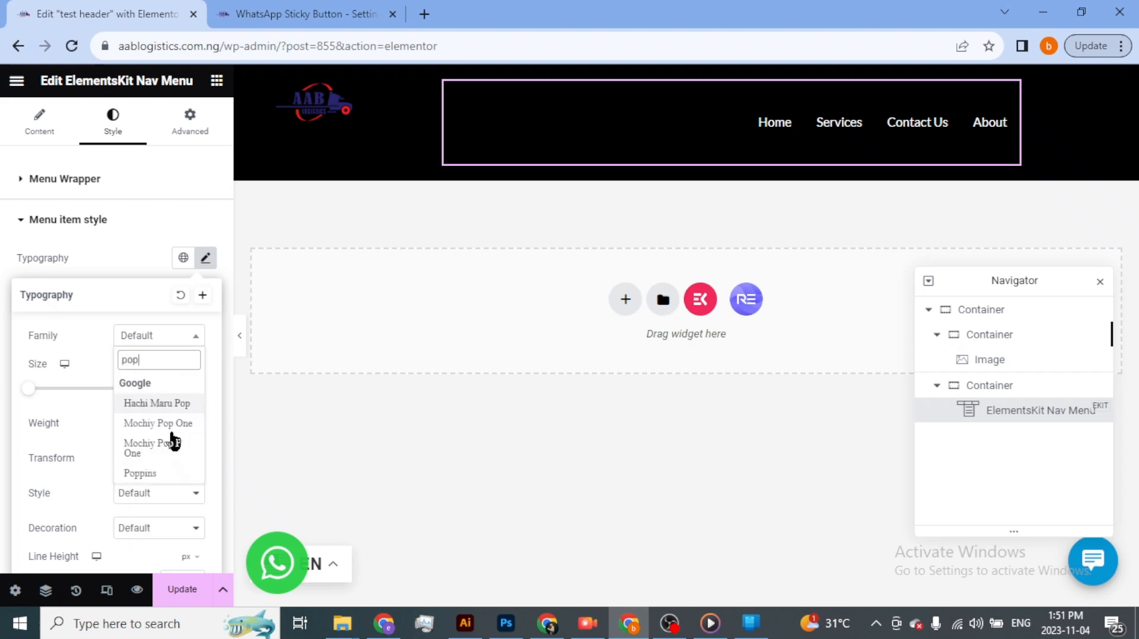
{"action": "left_click", "coordinate": [152, 472]}
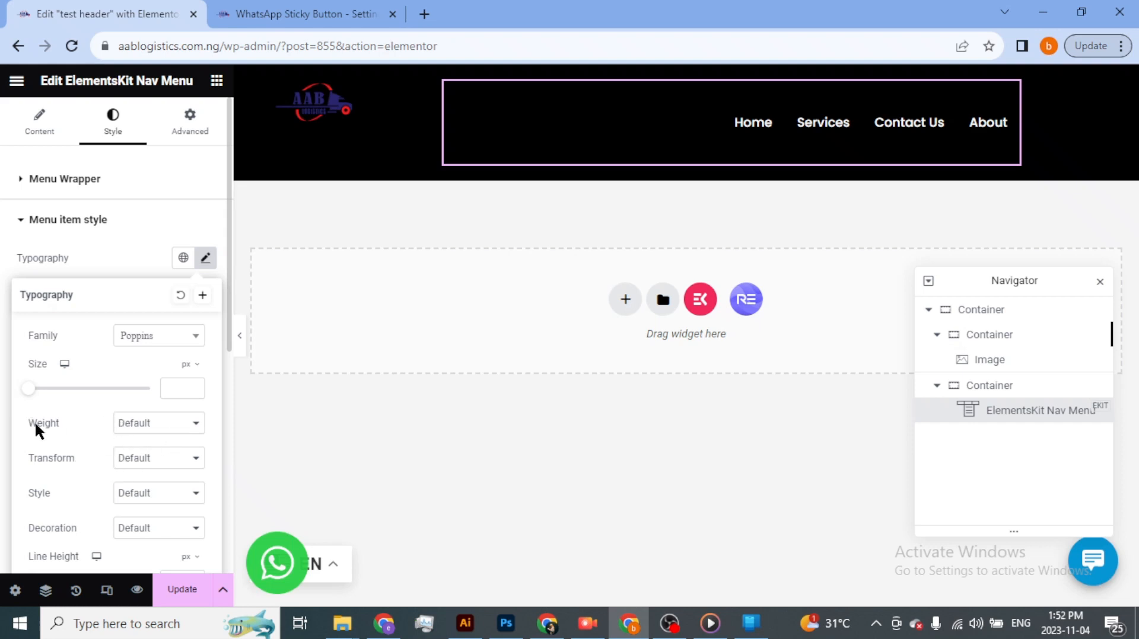
- Set the menu item font weight to 700 (Bold) and save the header template
{"action": "left_click", "coordinate": [170, 425]}
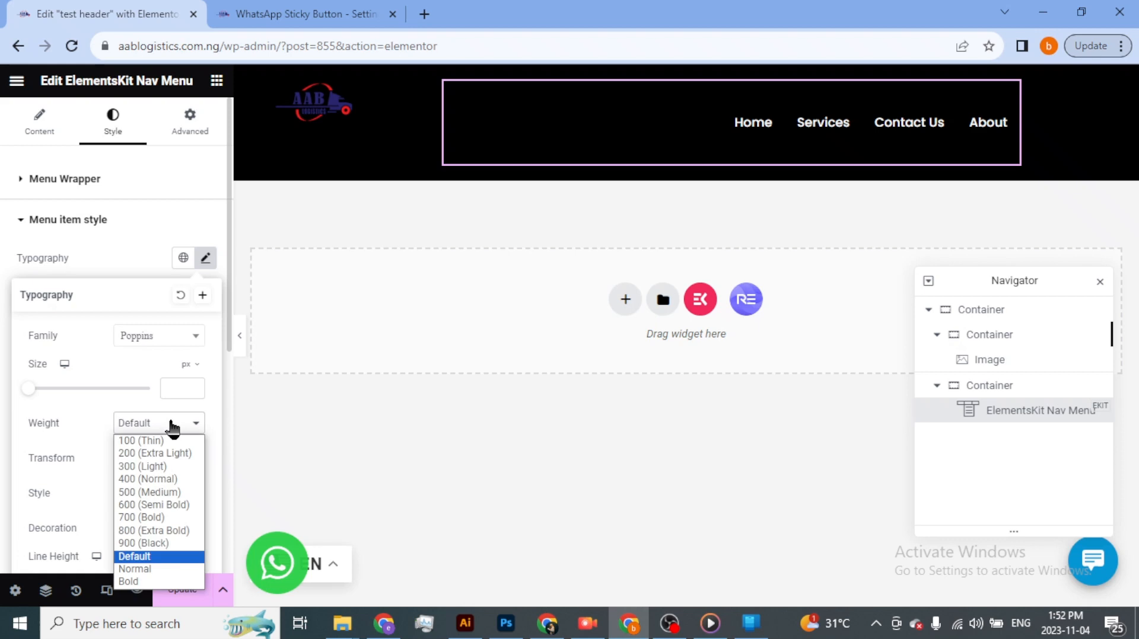
{"action": "left_click", "coordinate": [163, 493]}
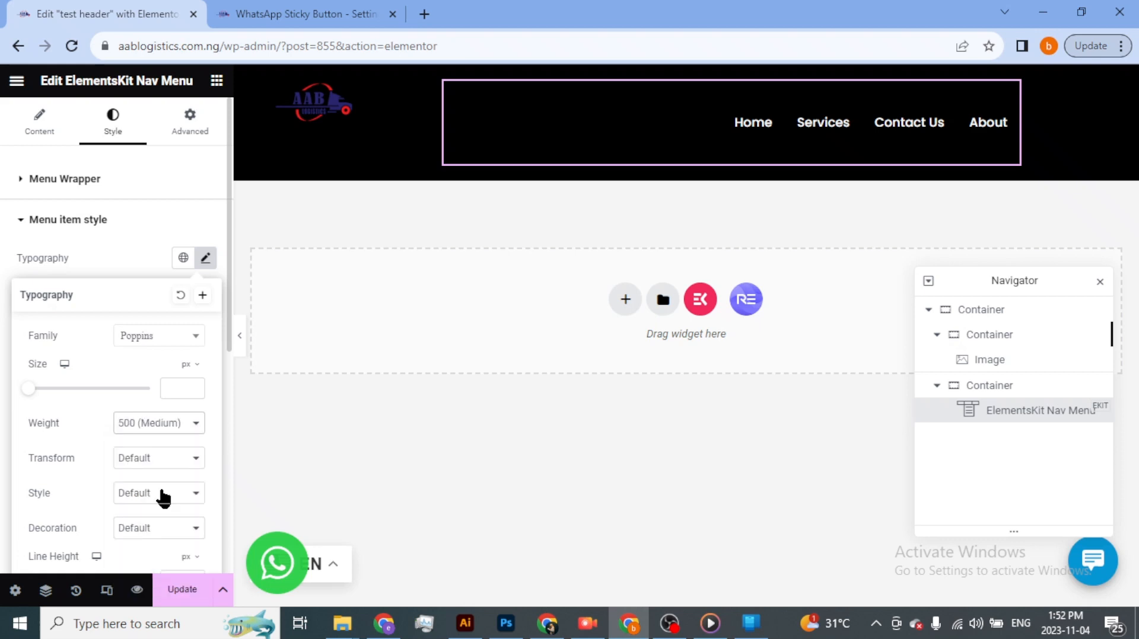
{"action": "left_click", "coordinate": [185, 431]}
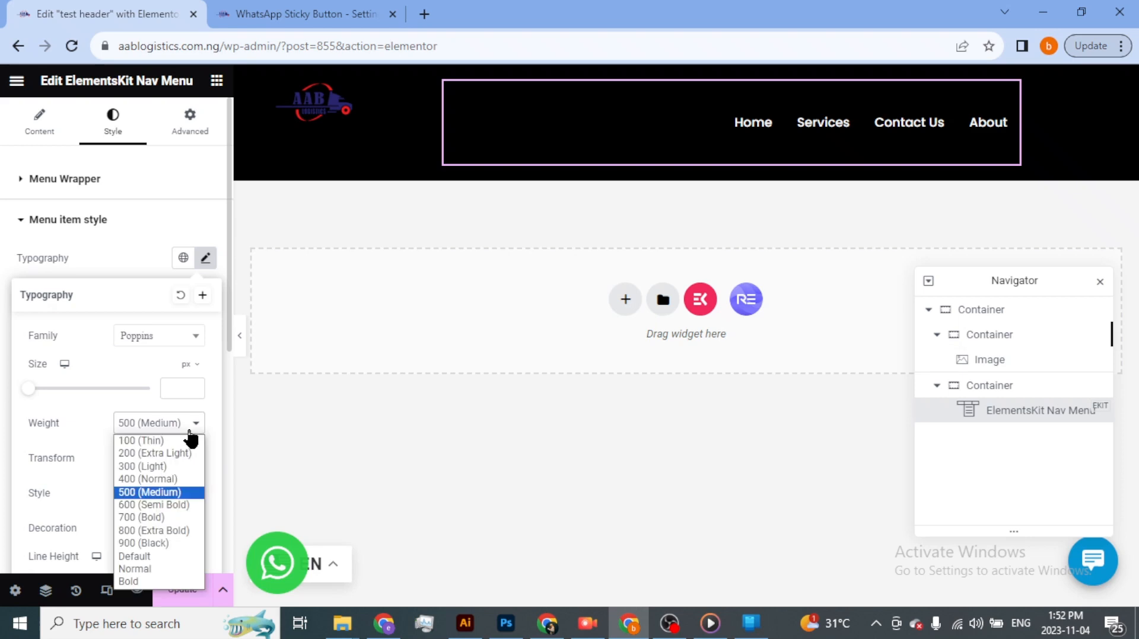
{"action": "left_click", "coordinate": [171, 517]}
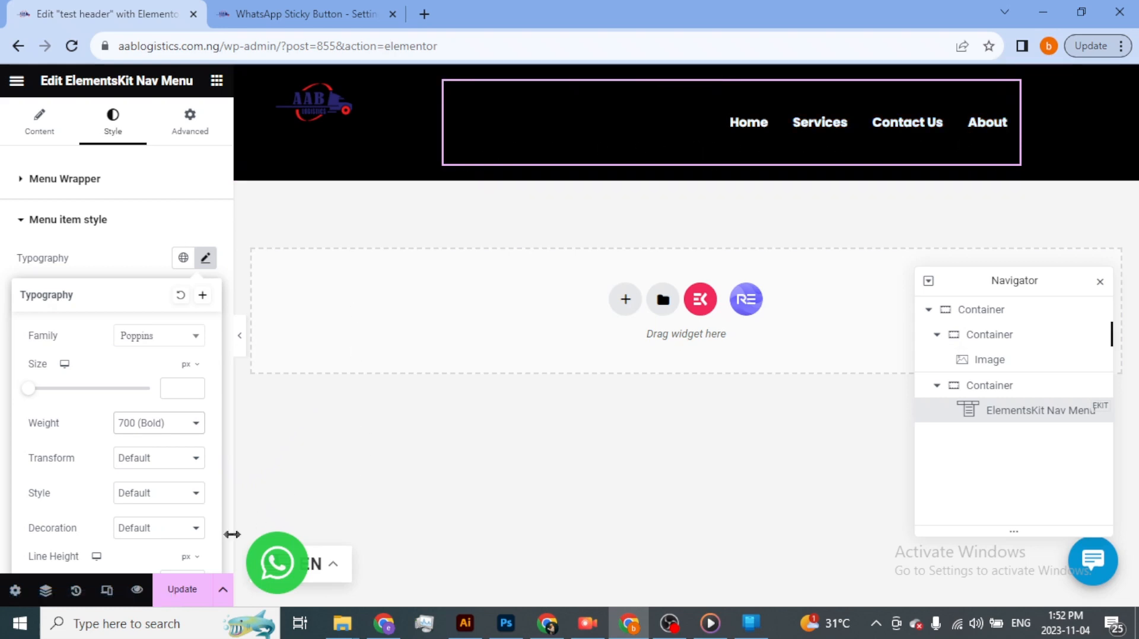
{"action": "left_click", "coordinate": [183, 597]}
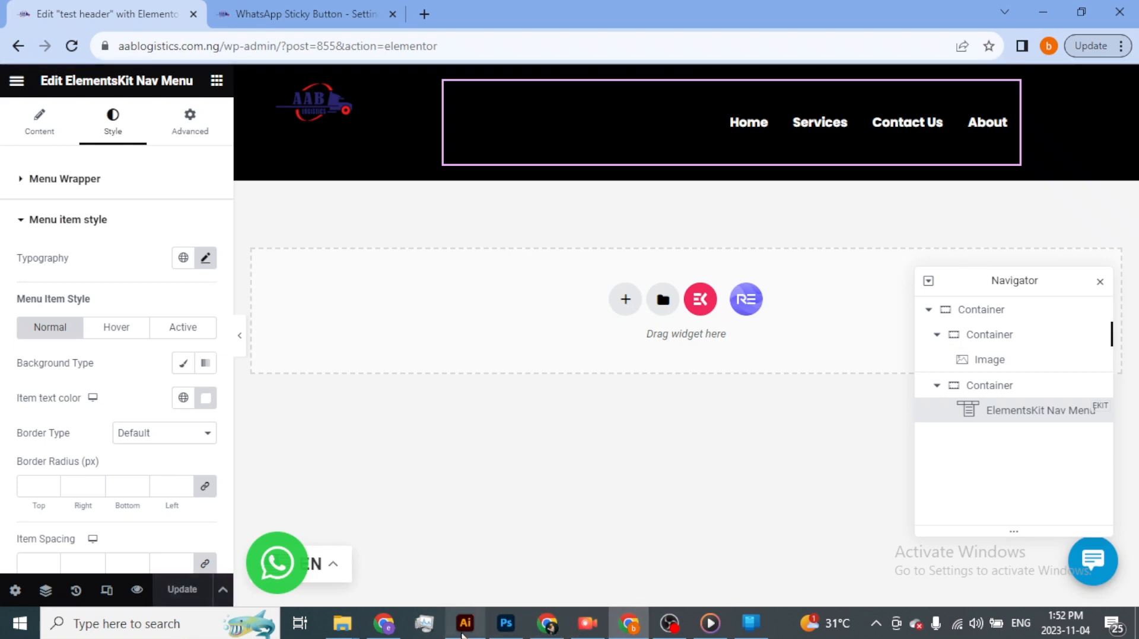
- Reload the live aablogistics.com.ng homepage in the other browser window and check the header's menu items and their hover color
{"action": "left_click", "coordinate": [392, 632]}
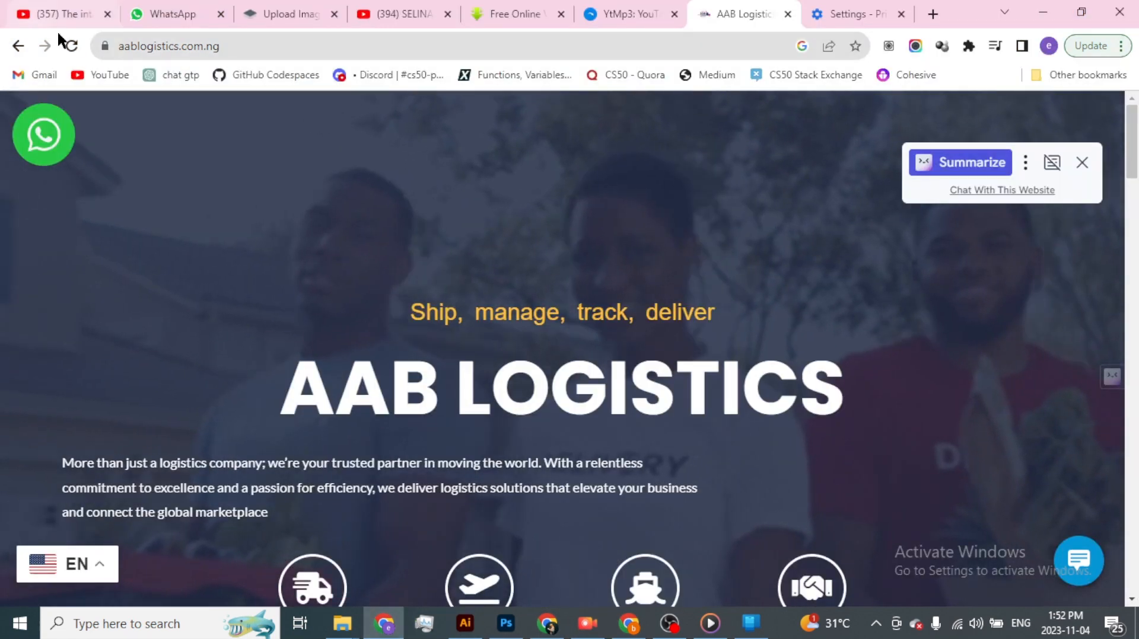
{"action": "left_click", "coordinate": [73, 45]}
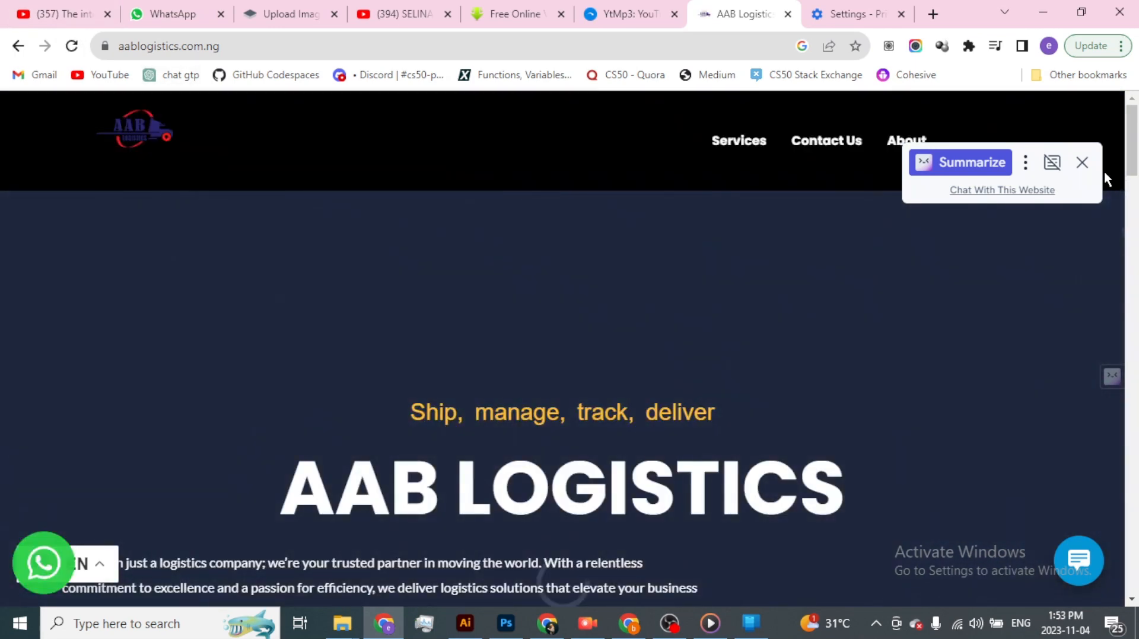
{"action": "left_click", "coordinate": [1081, 162]}
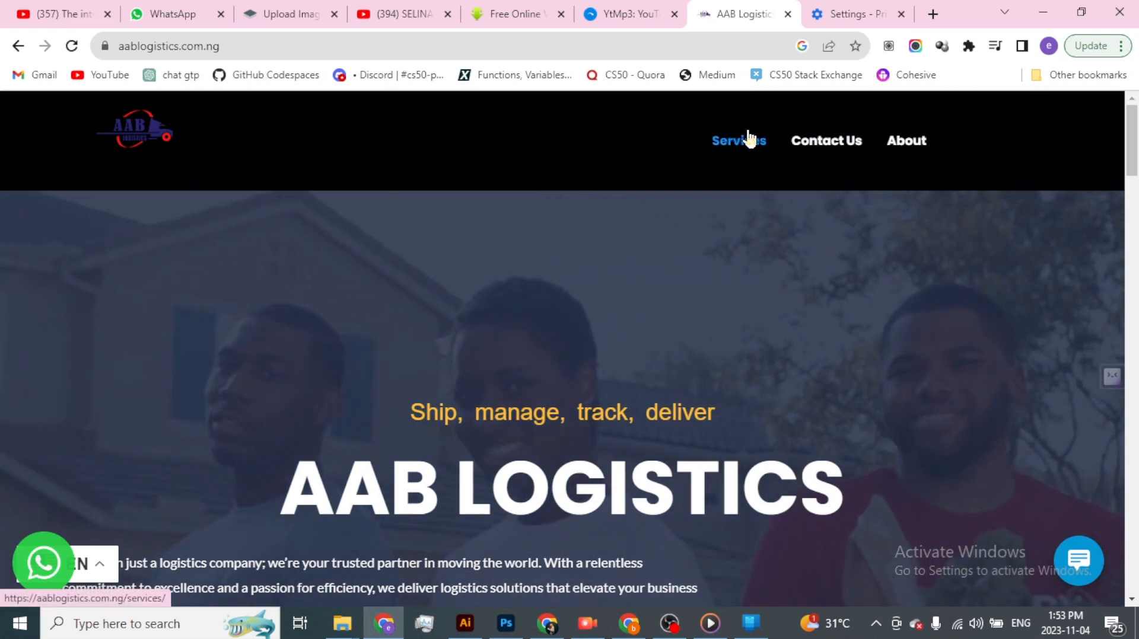
{"action": "key", "text": "alt+Tab"}
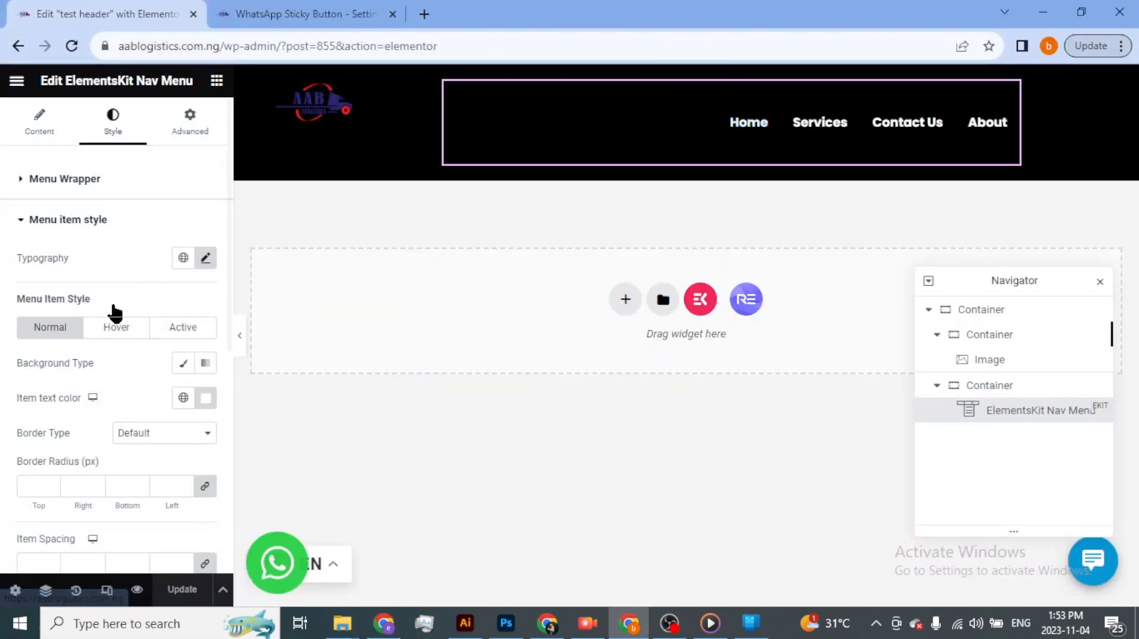
- Set the nav menu's active item text color to bright green, #00FD4E, and save the header template
{"action": "left_click", "coordinate": [193, 327]}
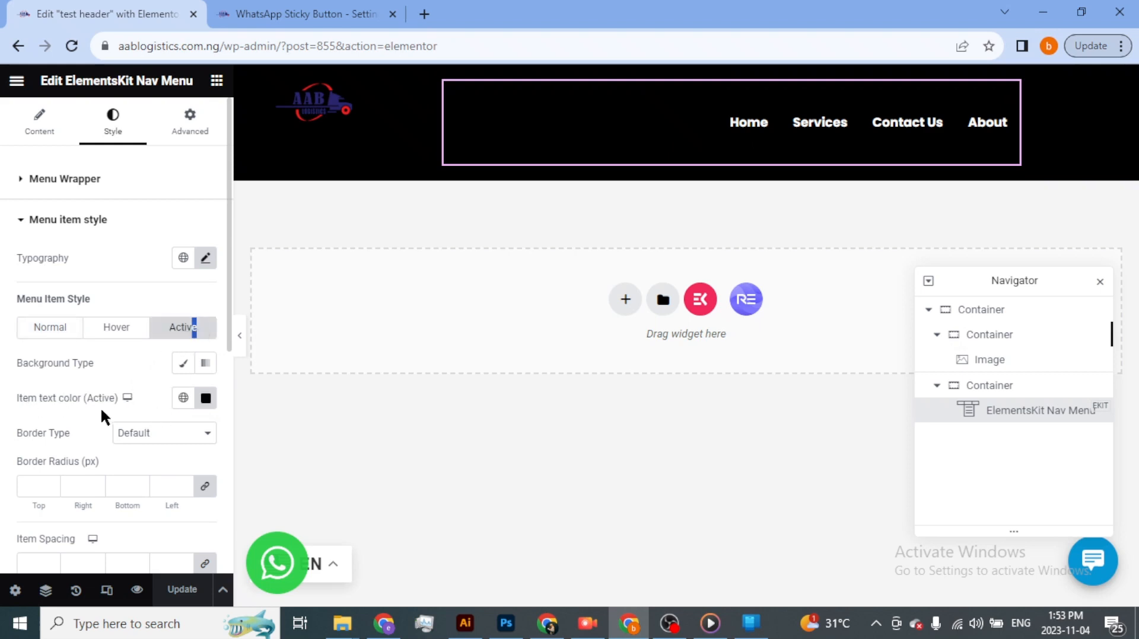
{"action": "left_click", "coordinate": [205, 400]}
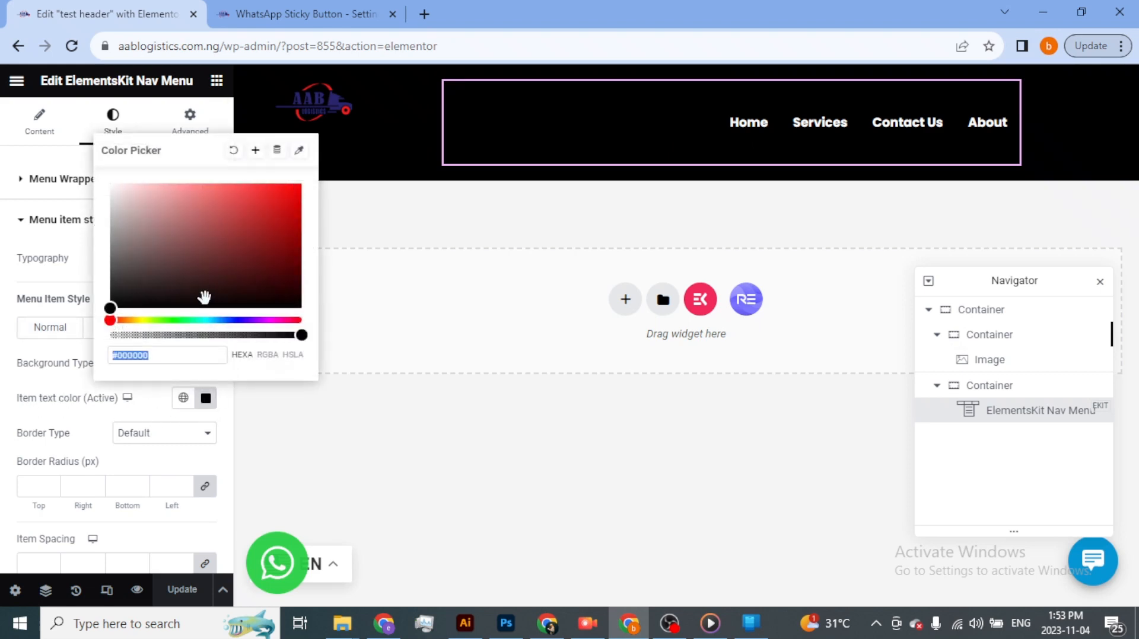
{"action": "mouse_move", "coordinate": [177, 319]}
{"action": "left_mouse_down"}
{"action": "mouse_move", "coordinate": [154, 321]}
{"action": "mouse_move", "coordinate": [183, 320]}
{"action": "left_mouse_up"}
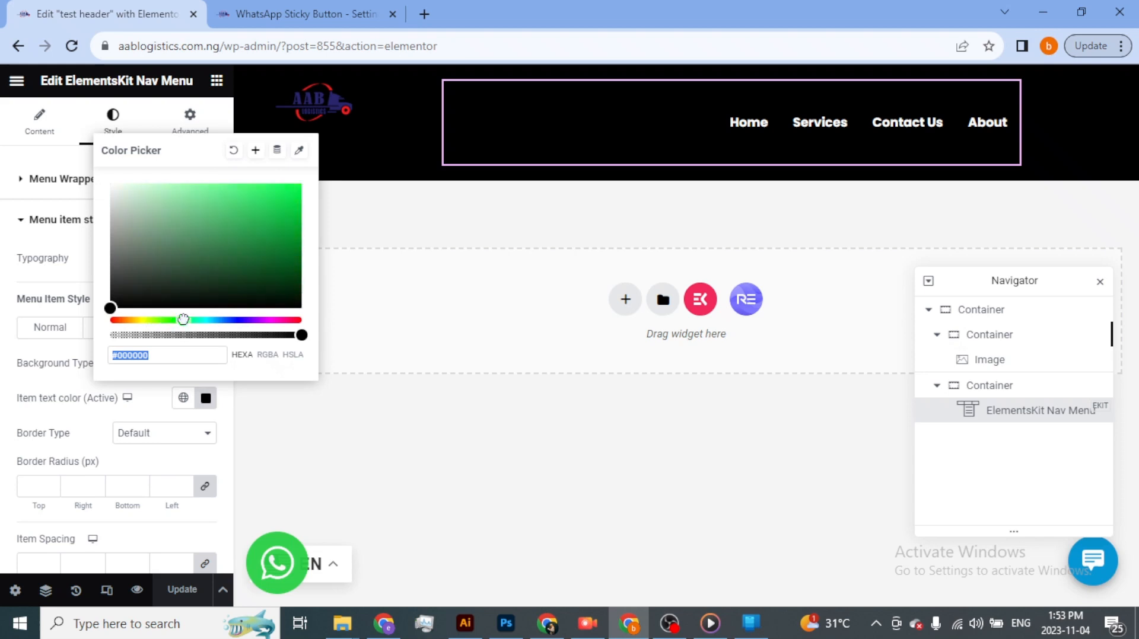
{"action": "left_click_drag", "start_coordinate": [260, 229], "coordinate": [303, 183]}
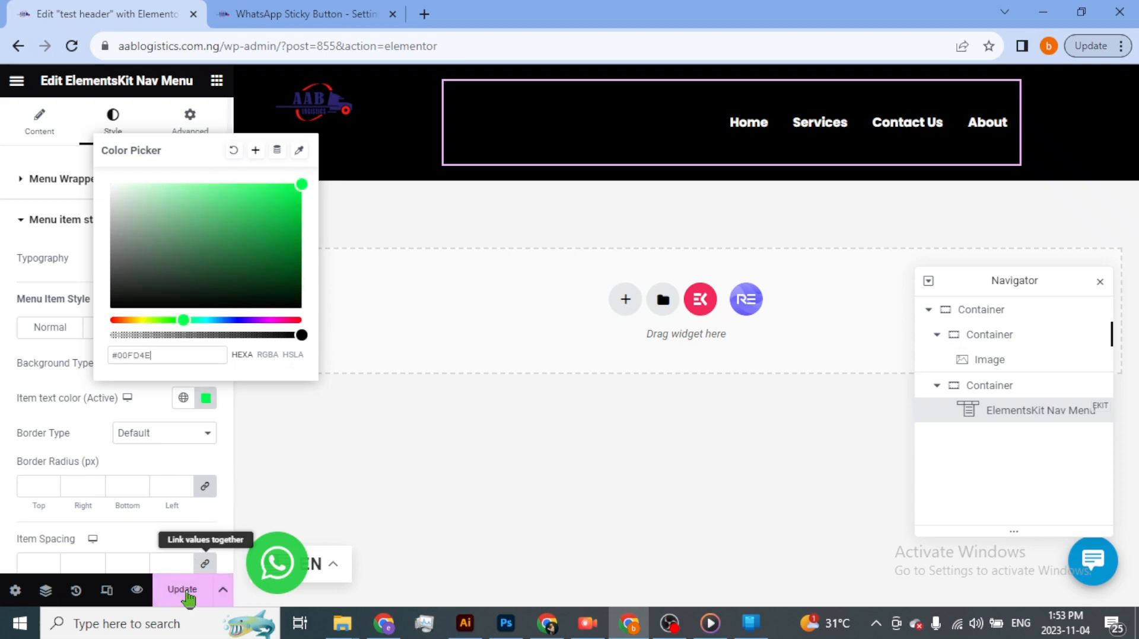
{"action": "left_click", "coordinate": [208, 590]}
- Reload the live homepage and check the active Home item's color in the header, returning to the editor
{"action": "key", "text": "alt+Tab"}
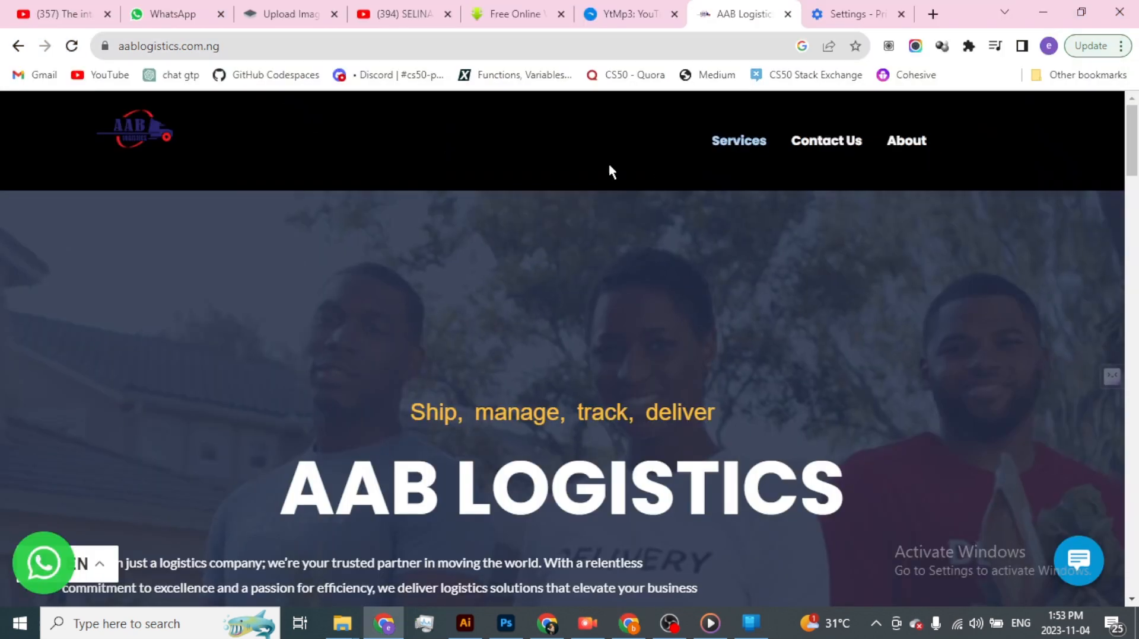
{"action": "left_click", "coordinate": [72, 44]}
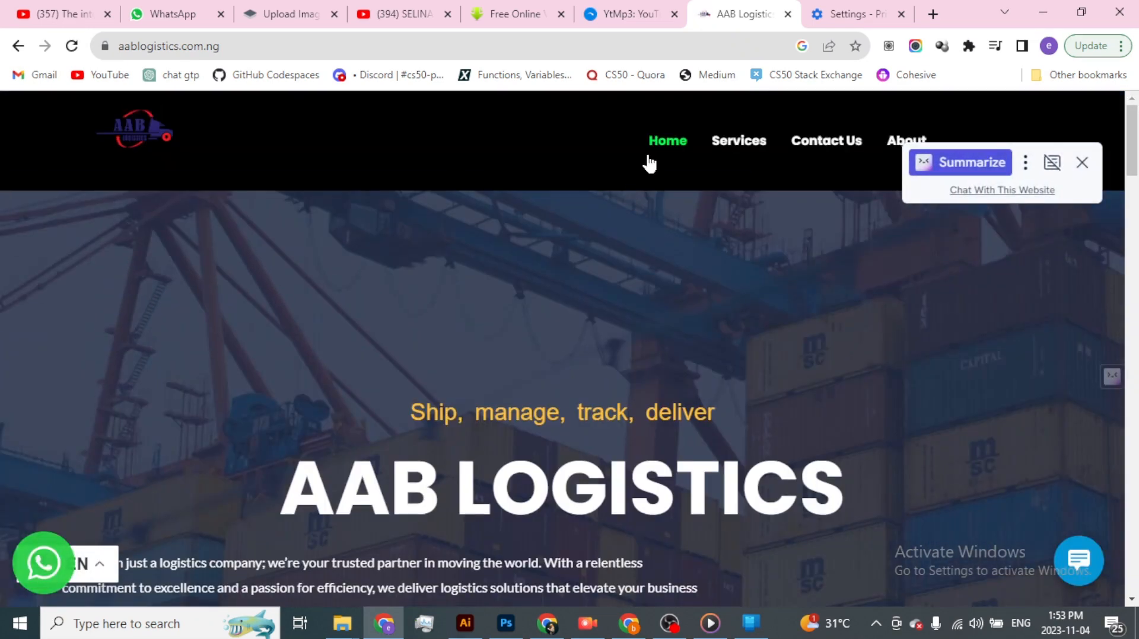
{"action": "key", "text": "alt+Tab"}
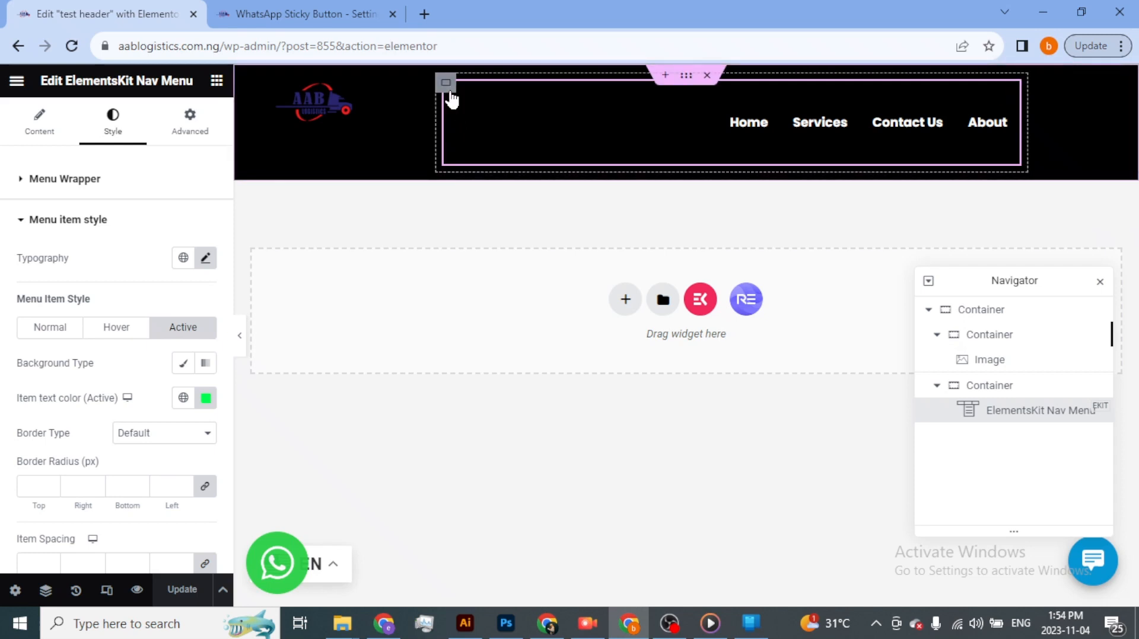
- Widen the logo container so the nav menu's container shifts toward the right end of the header
{"action": "left_click", "coordinate": [40, 124]}
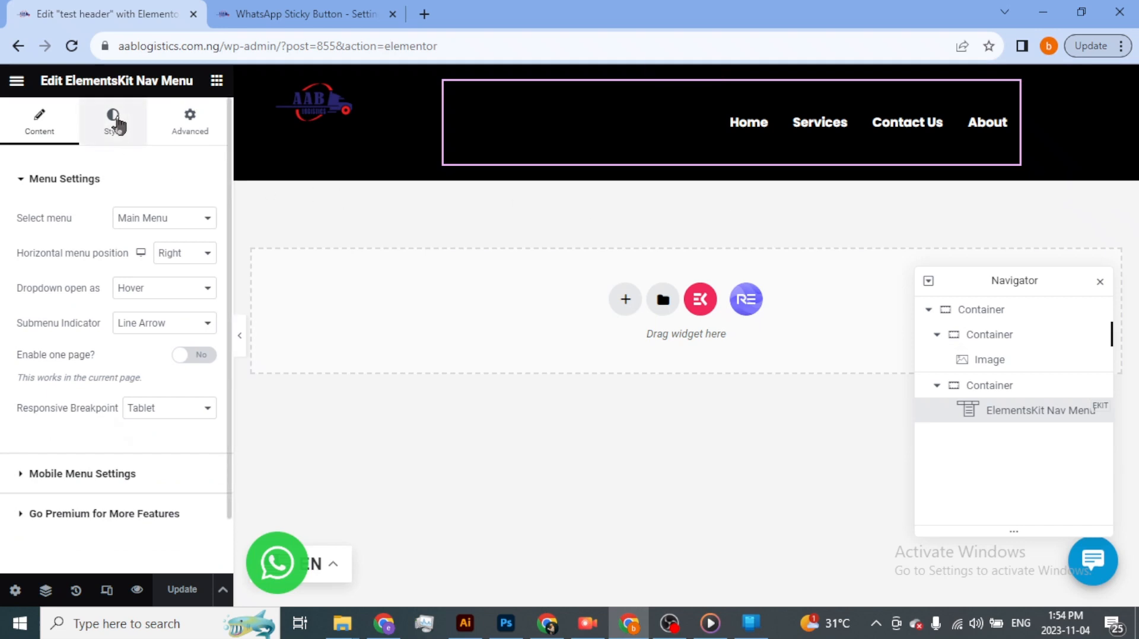
{"action": "left_click", "coordinate": [119, 124]}
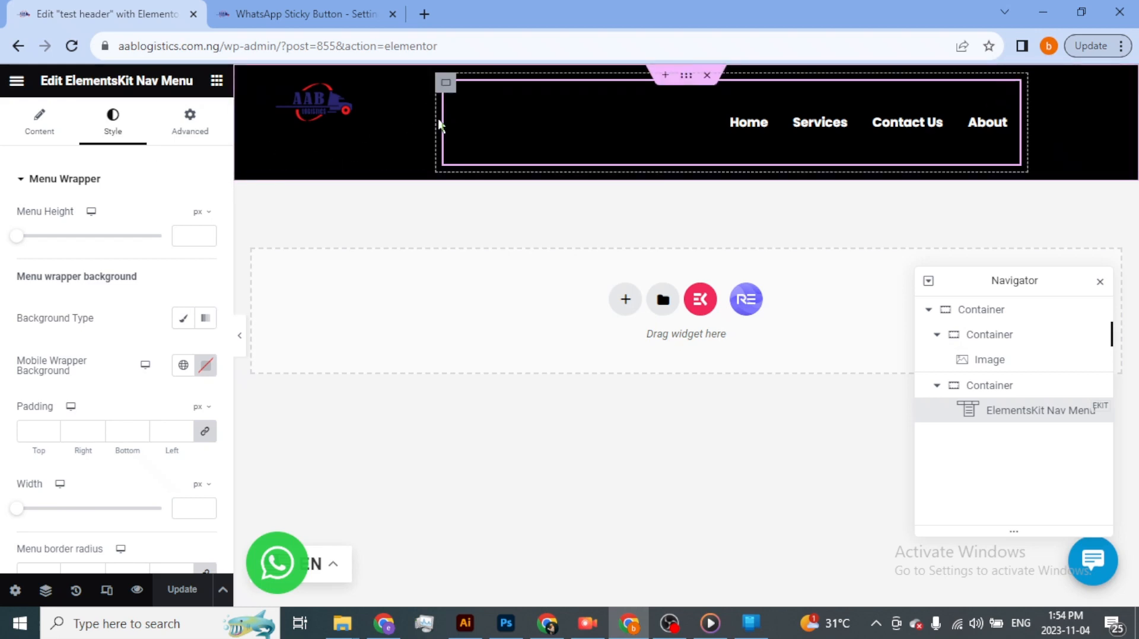
{"action": "left_click_drag", "start_coordinate": [435, 122], "coordinate": [547, 133]}
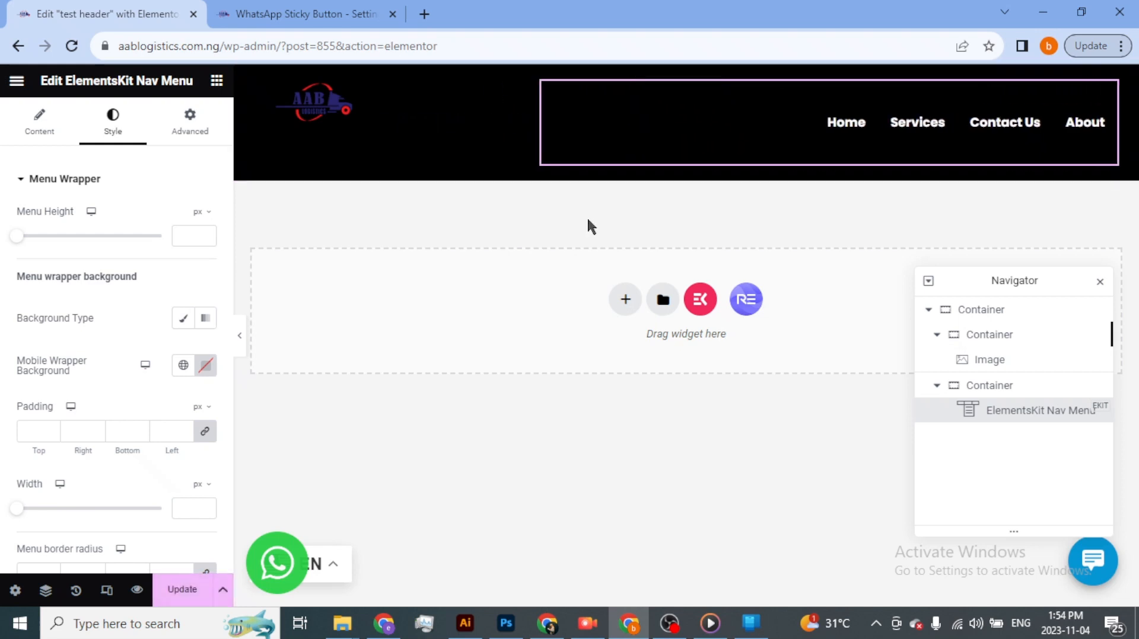
- Reduce the nav menu's height to 48 px in its menu wrapper style settings
{"action": "left_click", "coordinate": [975, 129]}
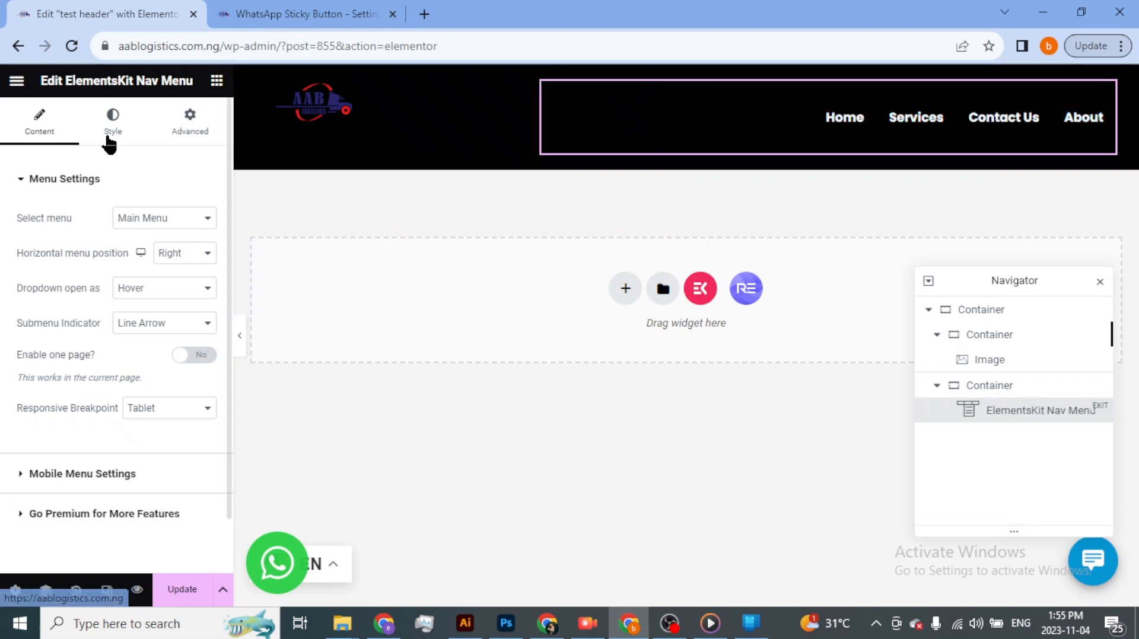
{"action": "left_click", "coordinate": [102, 132]}
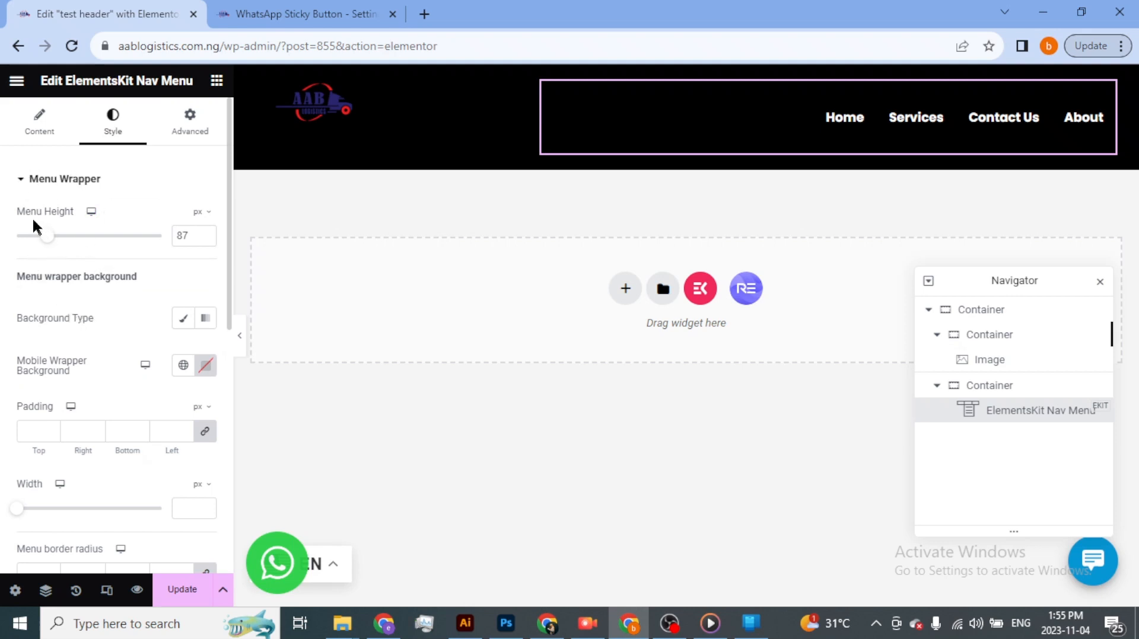
{"action": "left_click_drag", "start_coordinate": [46, 241], "coordinate": [25, 248]}
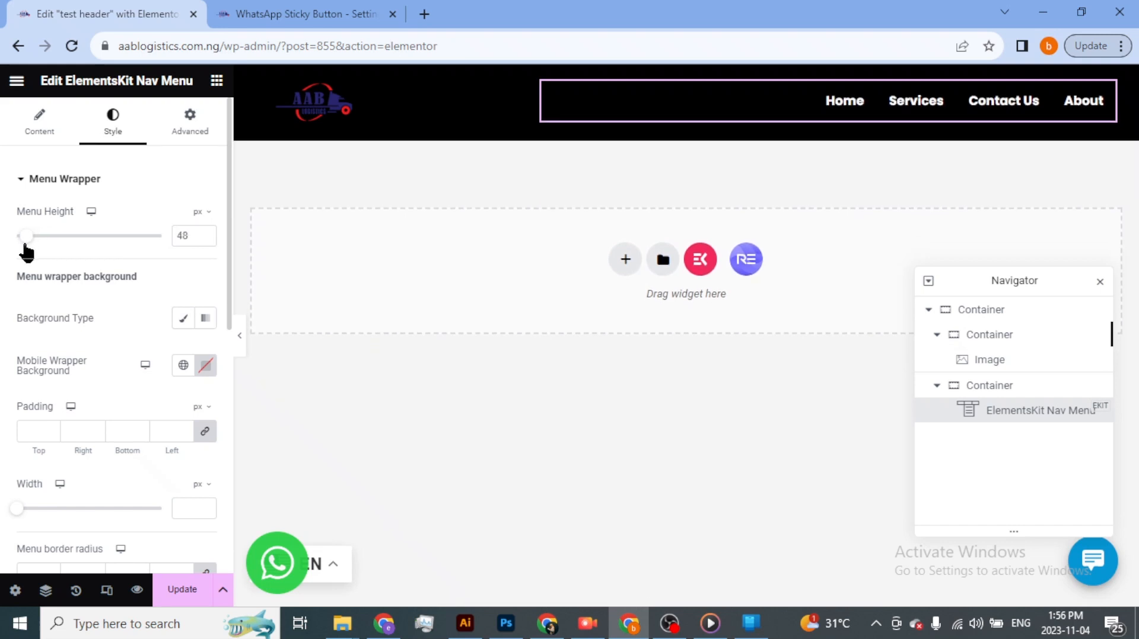
- Save the header template and reload the live homepage to check the header's height, returning to the editor
{"action": "left_click", "coordinate": [184, 590]}
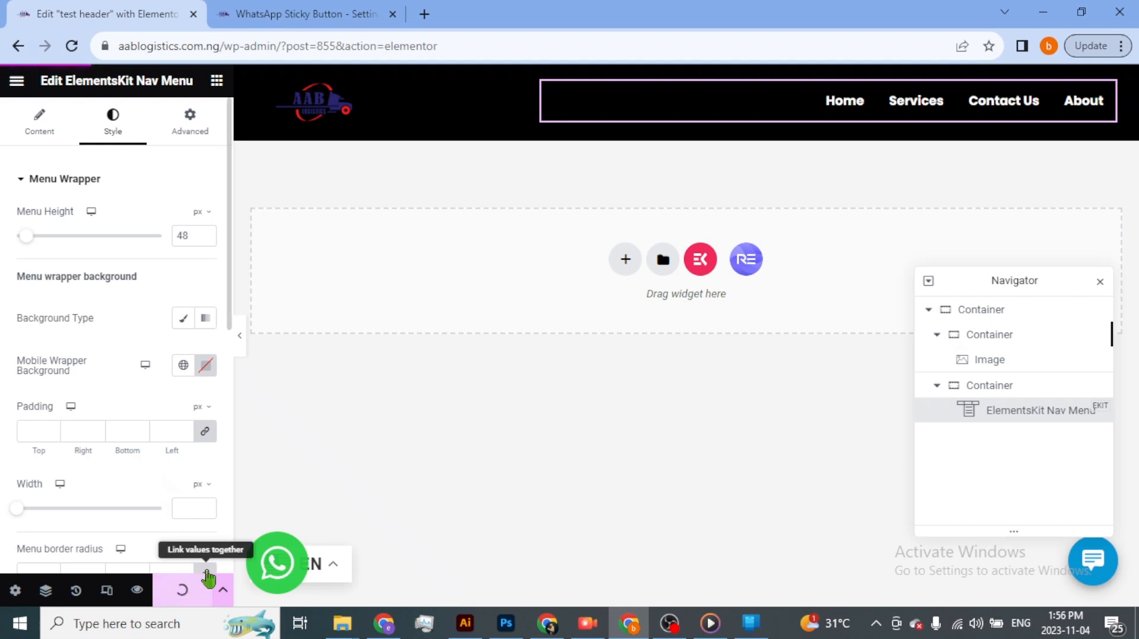
{"action": "key", "text": "alt+Tab"}
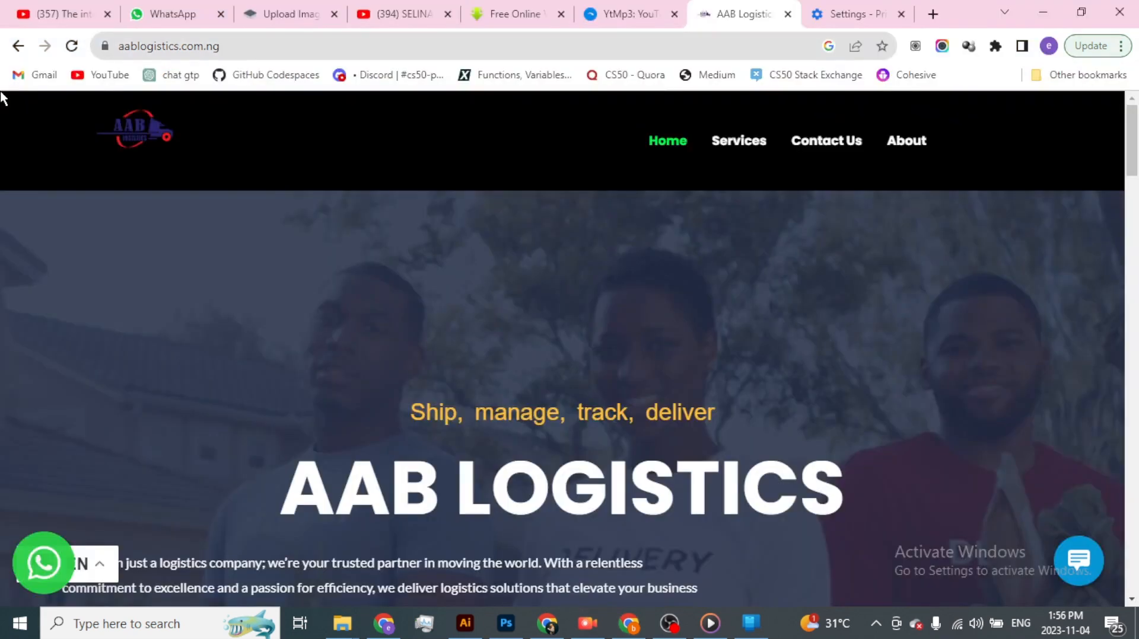
{"action": "left_click", "coordinate": [74, 48]}
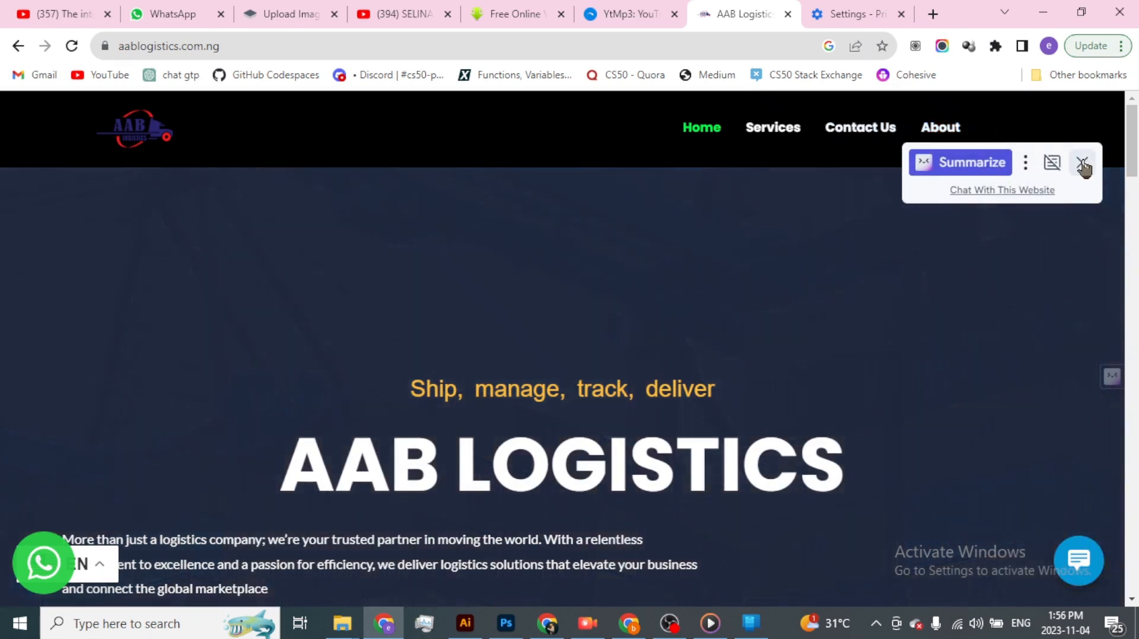
{"action": "left_click", "coordinate": [1082, 162]}
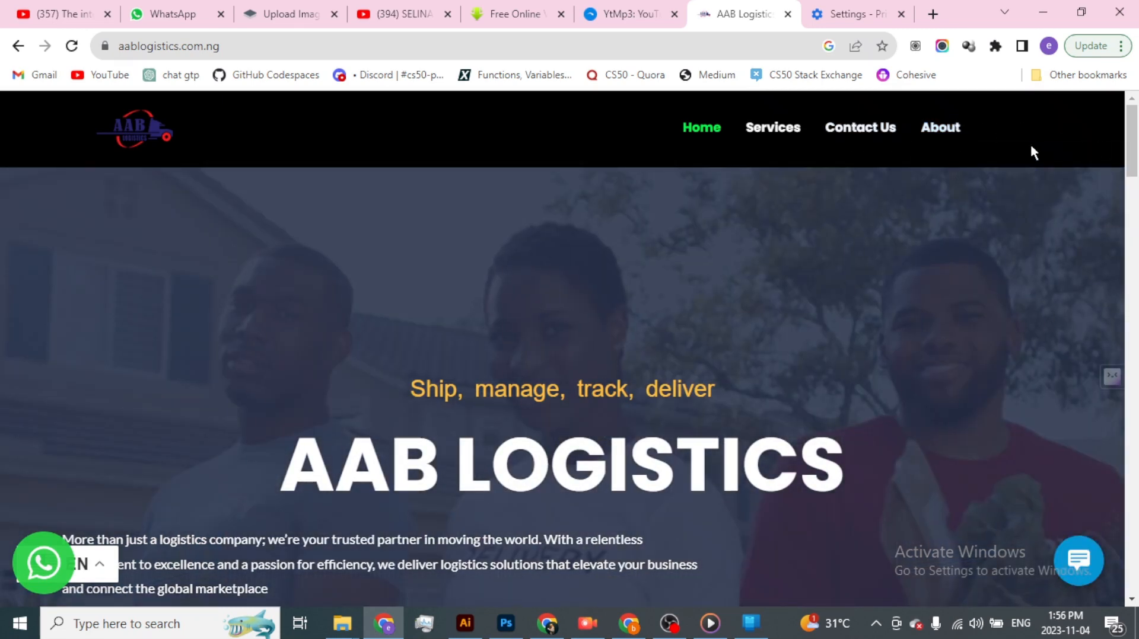
{"action": "key", "text": "alt+Tab"}
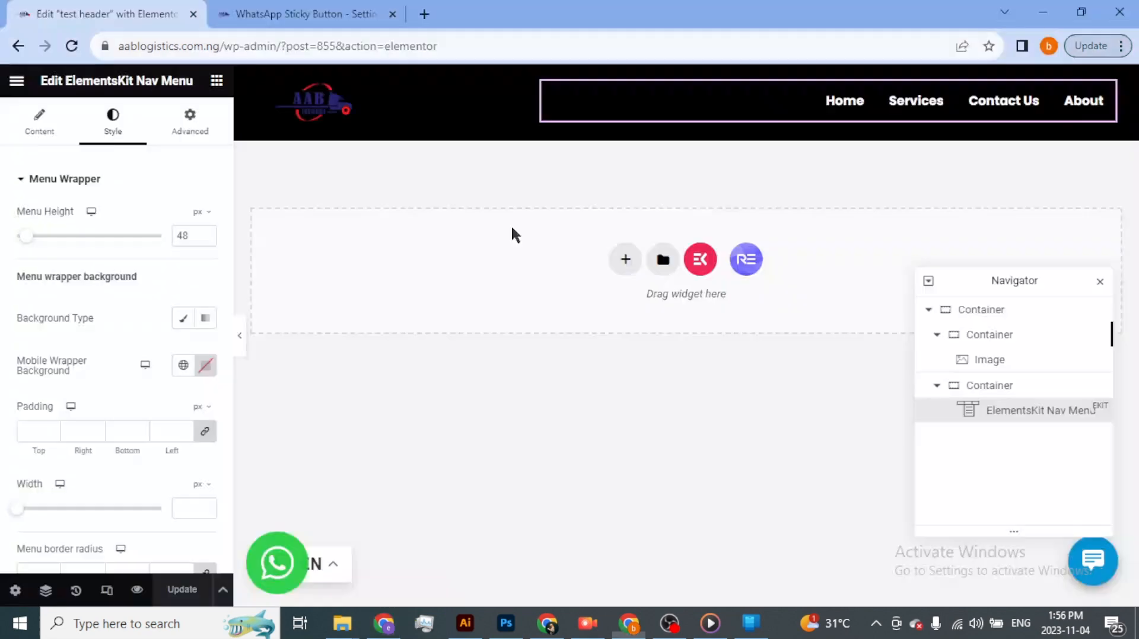
- Look through the live homepage to examine how the header sits above the hero section, returning to the editor
{"action": "left_click", "coordinate": [189, 125]}
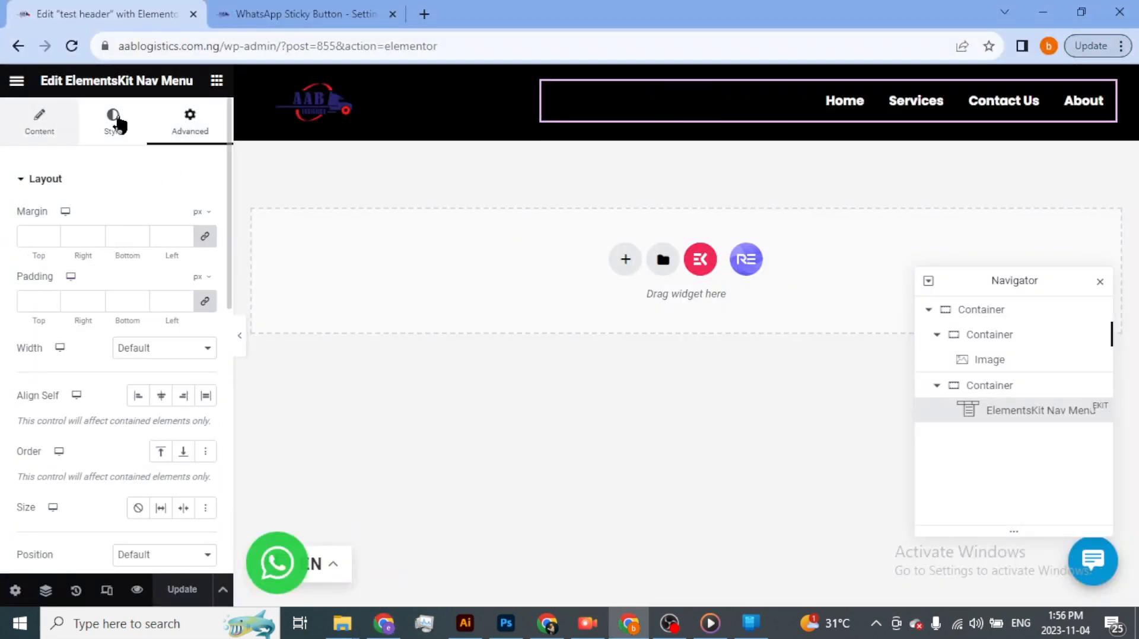
{"action": "key", "text": "alt+Tab"}
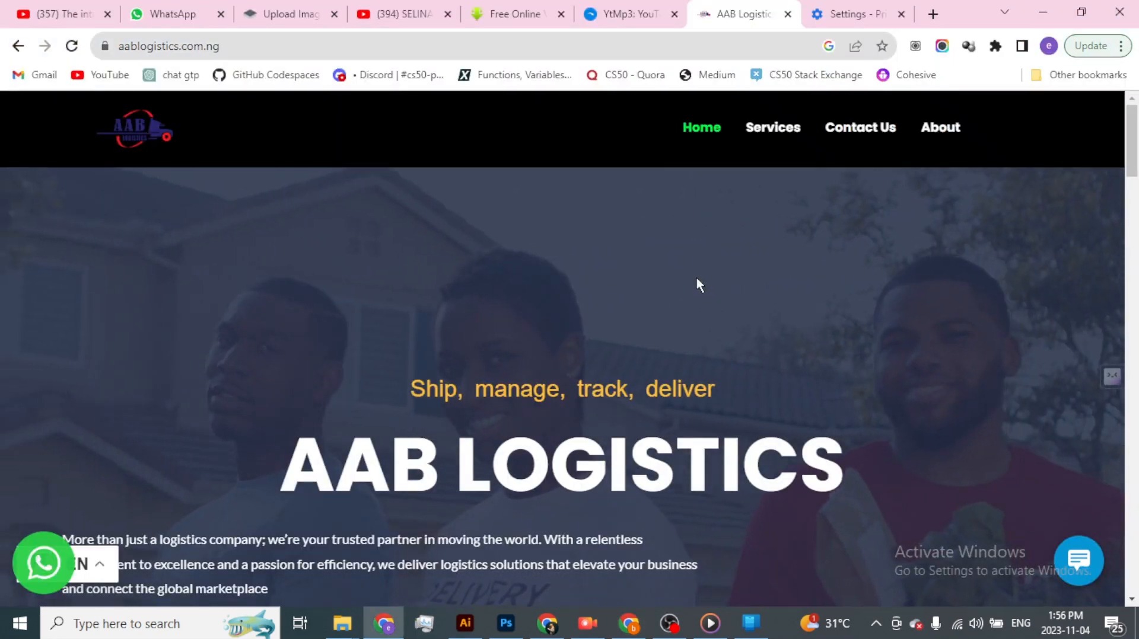
{"action": "scroll", "coordinate": [696, 279], "scroll_direction": "down", "scroll_amount": 15}
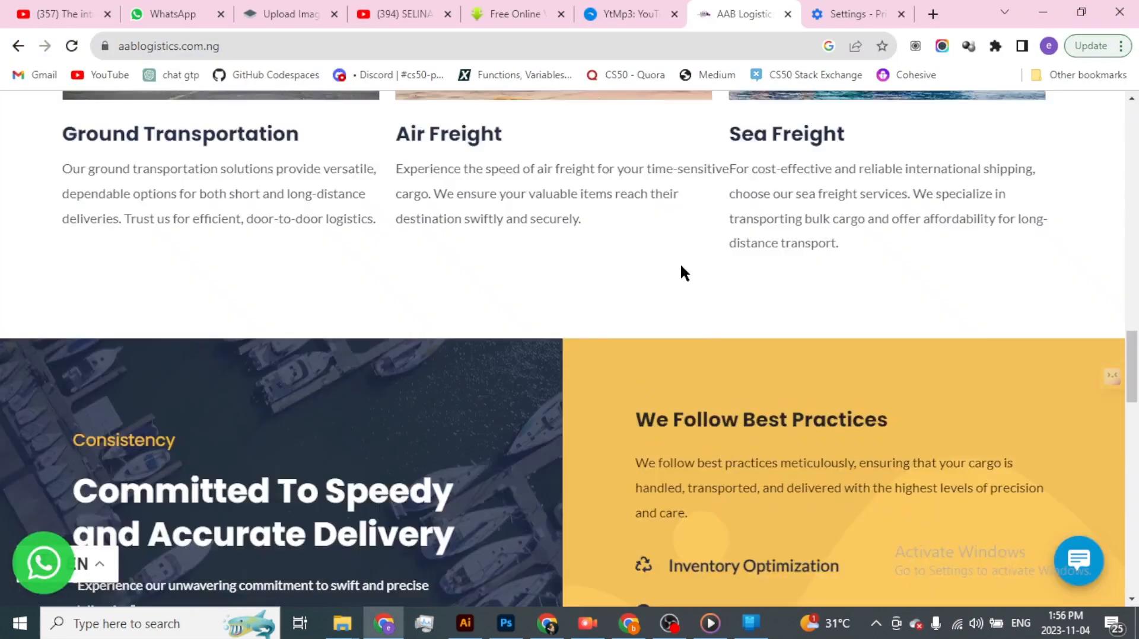
{"action": "scroll", "coordinate": [681, 266], "scroll_direction": "up", "scroll_amount": 15}
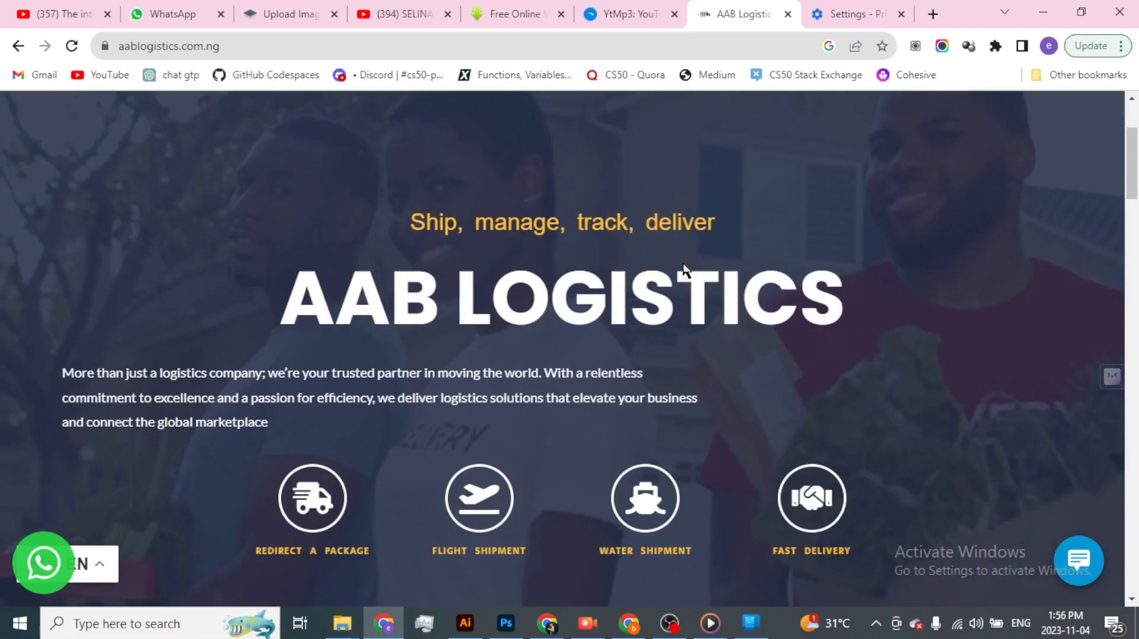
{"action": "scroll", "coordinate": [682, 262], "scroll_direction": "up", "scroll_amount": 3}
{"action": "scroll", "coordinate": [682, 262], "scroll_direction": "down", "scroll_amount": 4}
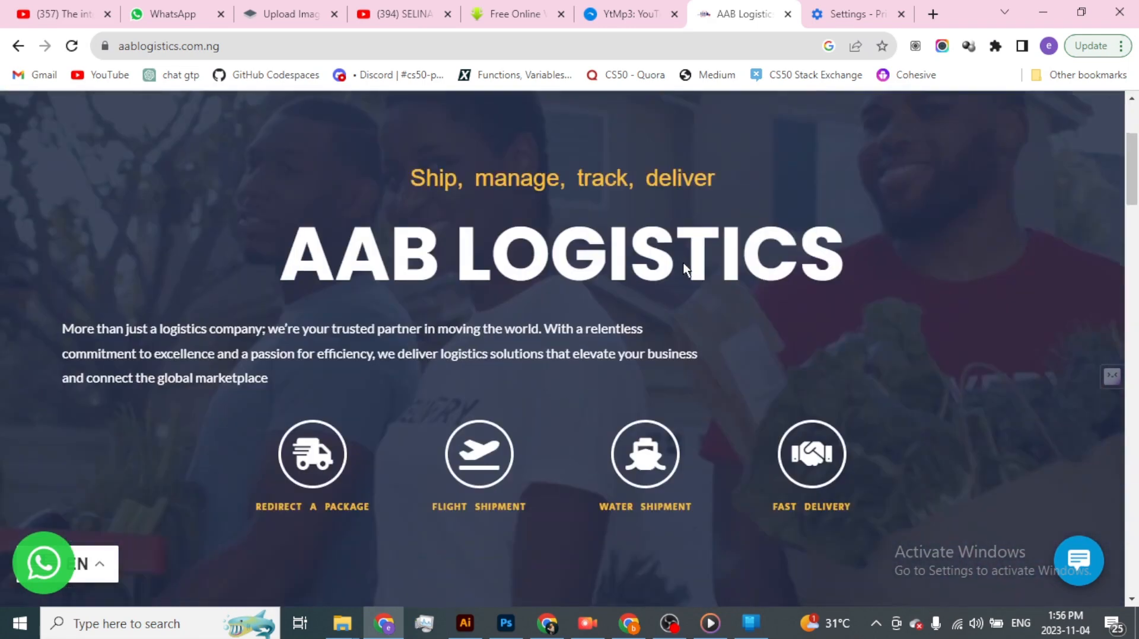
{"action": "scroll", "coordinate": [682, 263], "scroll_direction": "up", "scroll_amount": 3}
{"action": "key", "text": "alt+Tab"}
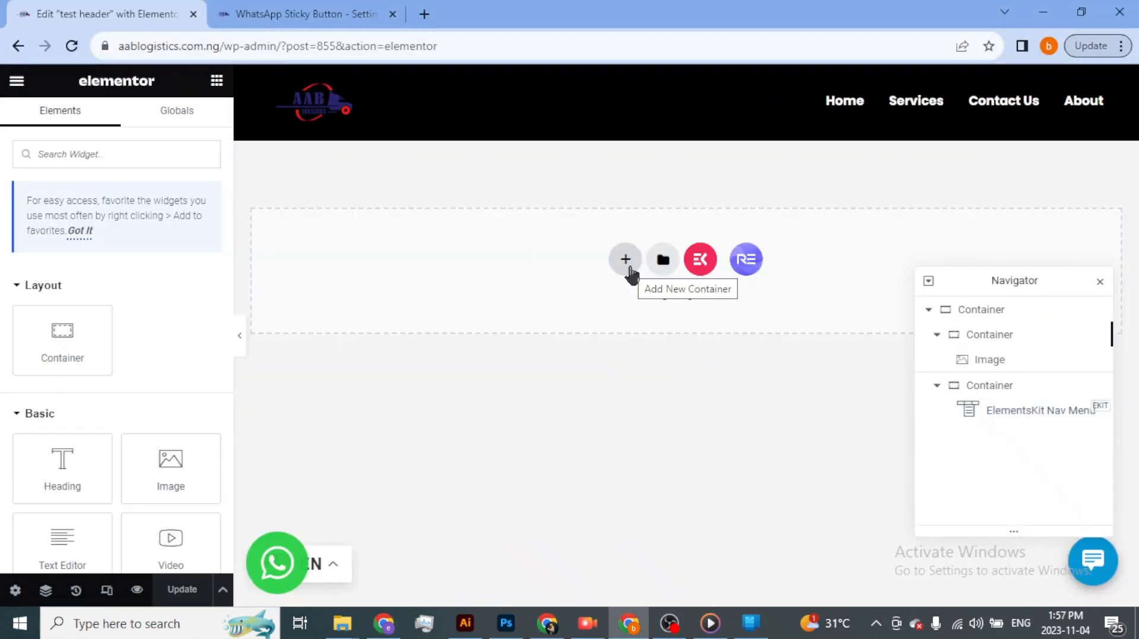
- Add a single-column container below the header and give it a classic background in dark red, #A70B0B
{"action": "left_click", "coordinate": [628, 262]}
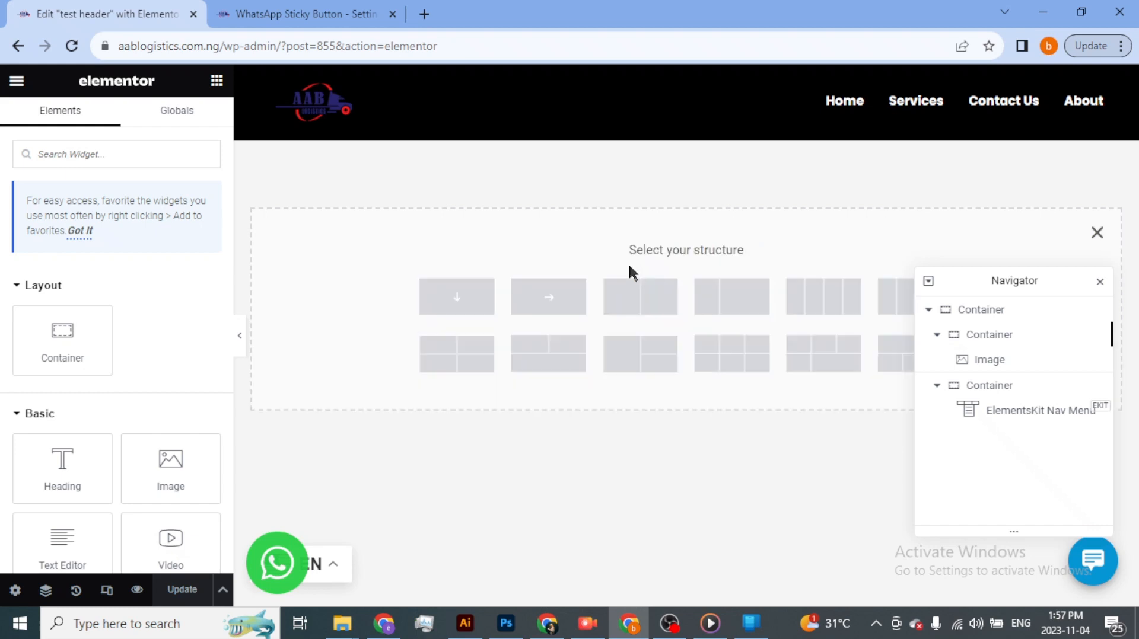
{"action": "left_click", "coordinate": [457, 297]}
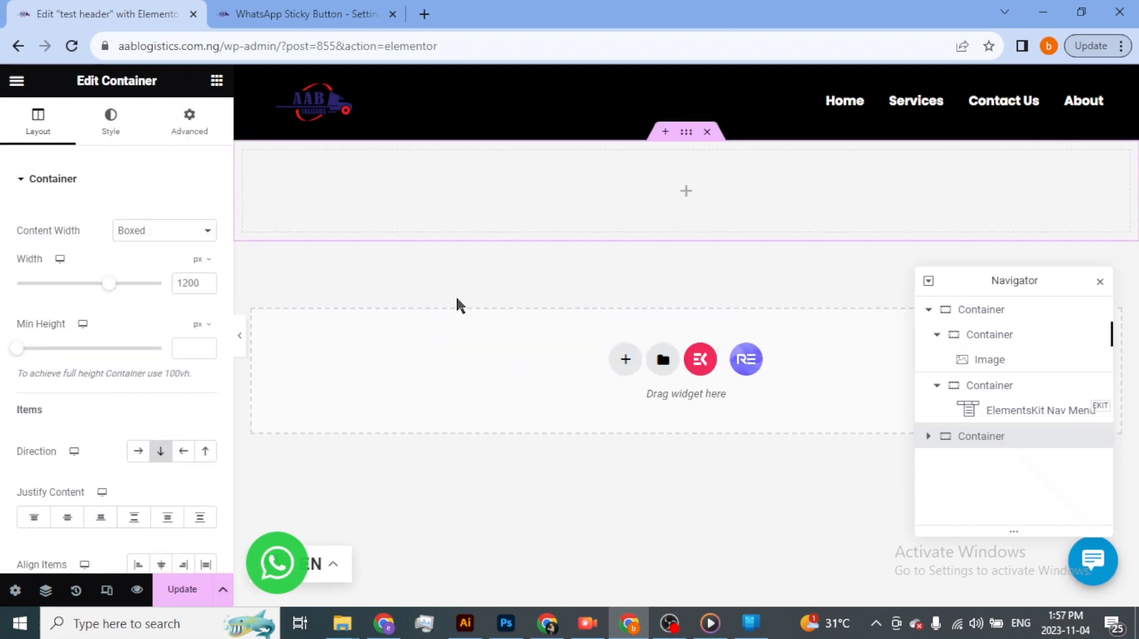
{"action": "left_click", "coordinate": [111, 126]}
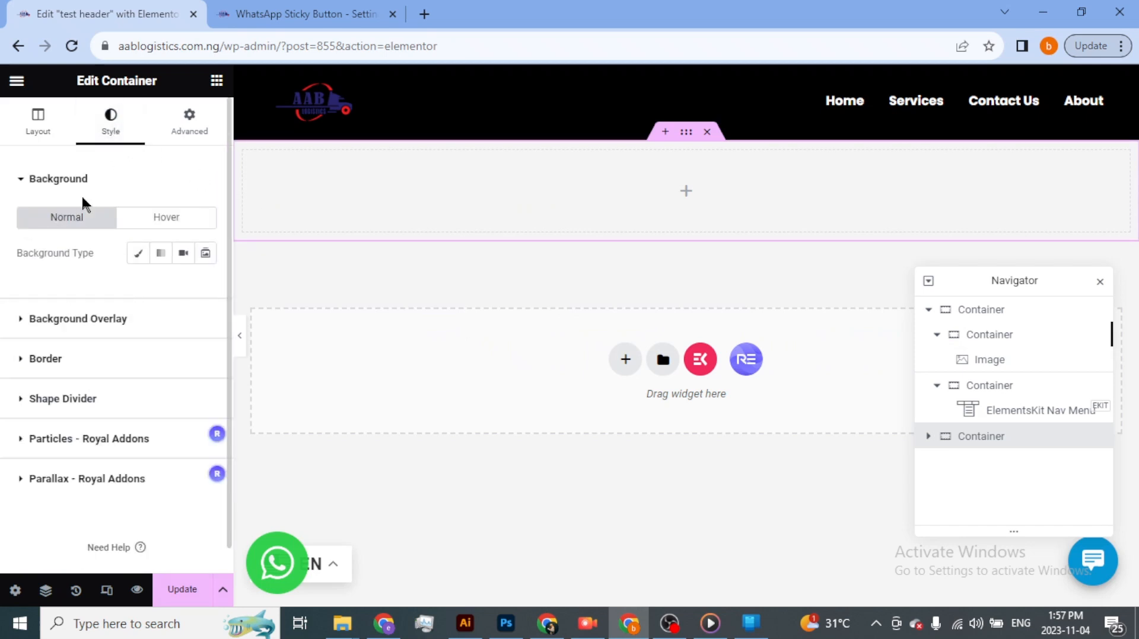
{"action": "left_click", "coordinate": [140, 255]}
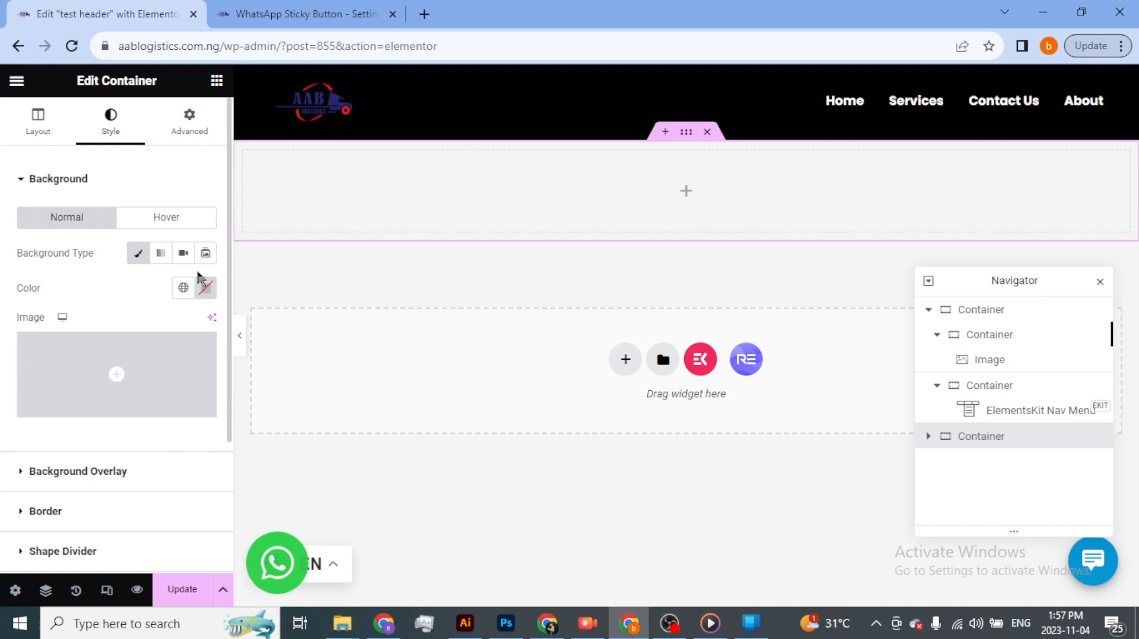
{"action": "left_click", "coordinate": [205, 291]}
{"action": "left_click", "coordinate": [282, 473]}
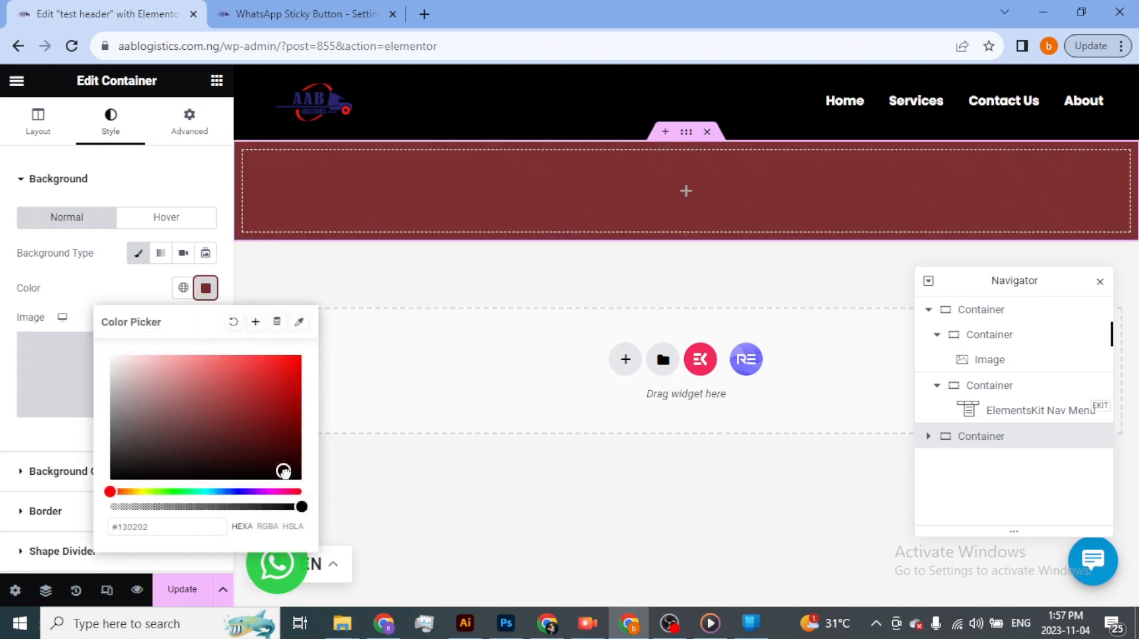
{"action": "left_click", "coordinate": [284, 442]}
{"action": "left_click", "coordinate": [283, 424]}
{"action": "left_click", "coordinate": [288, 399]}
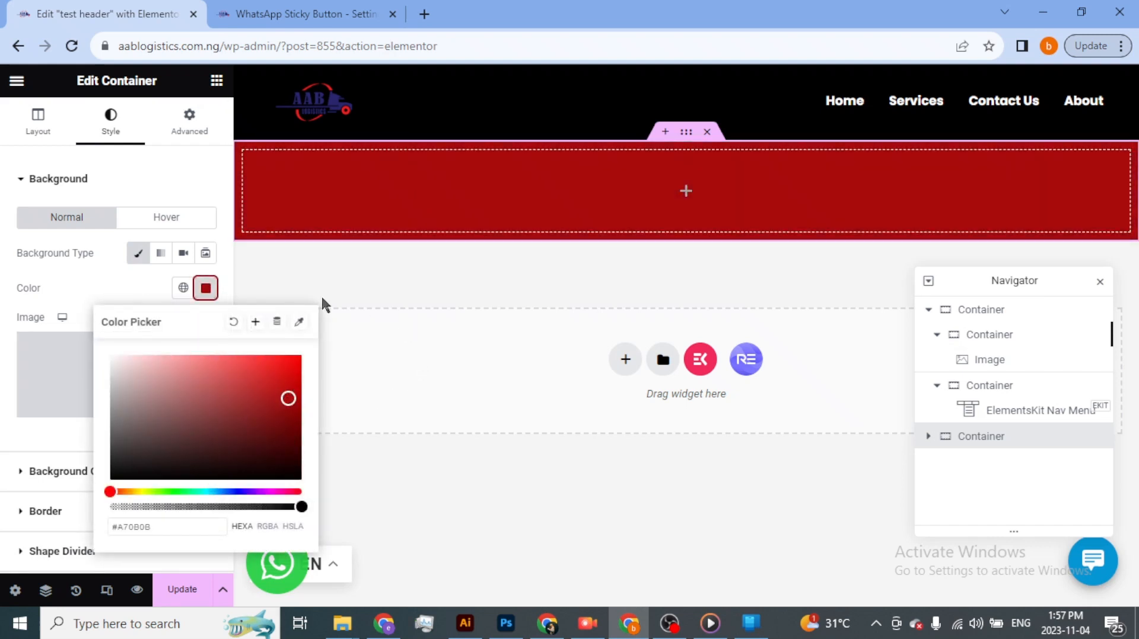
{"action": "left_click", "coordinate": [133, 286]}
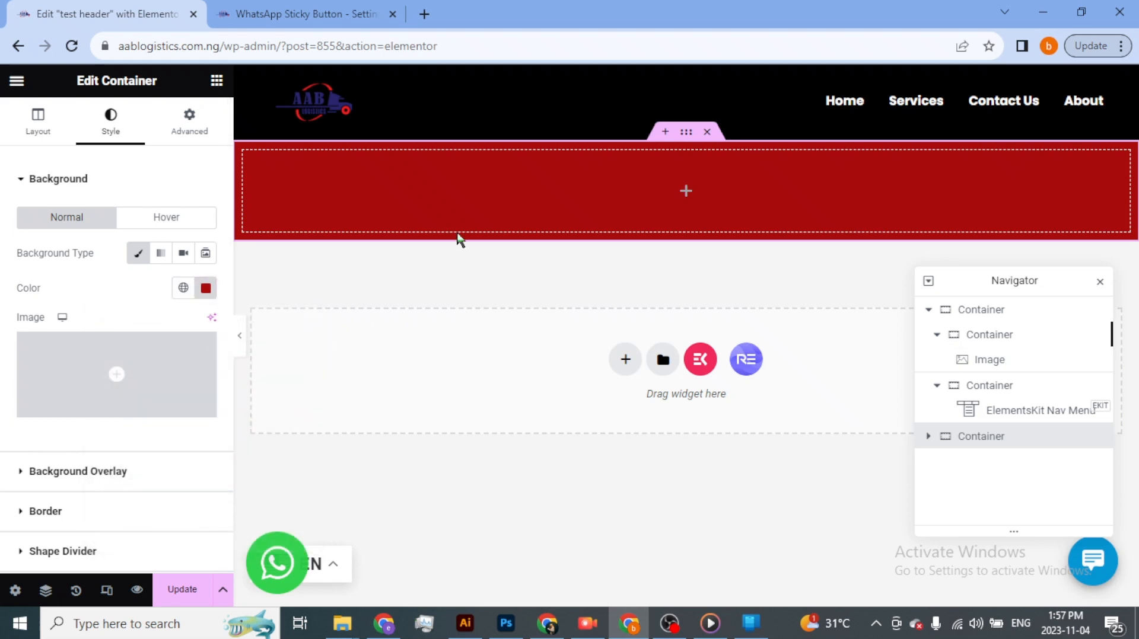
- Set the red container's minimum height to 100 vh
{"action": "left_click", "coordinate": [457, 235]}
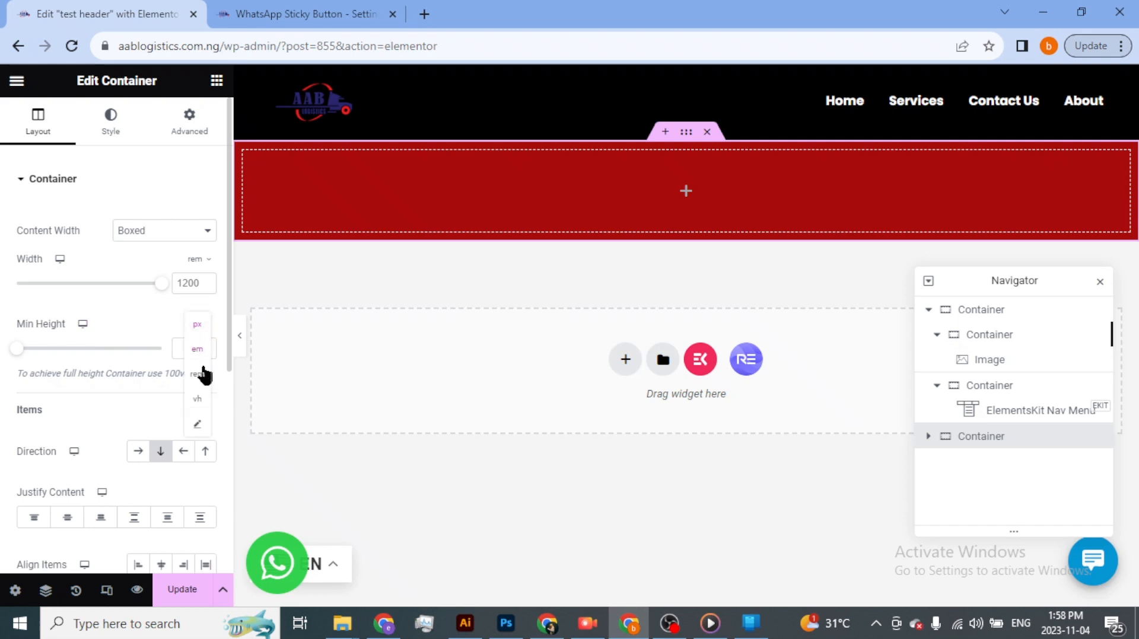
{"action": "left_click", "coordinate": [197, 399]}
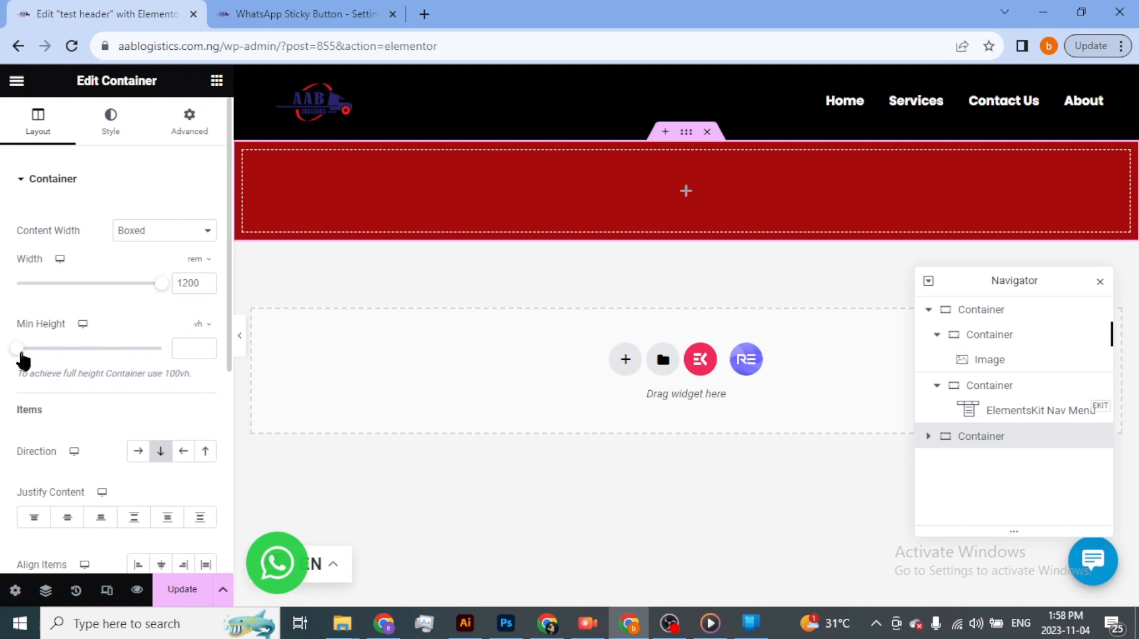
{"action": "left_click_drag", "start_coordinate": [20, 359], "coordinate": [170, 370]}
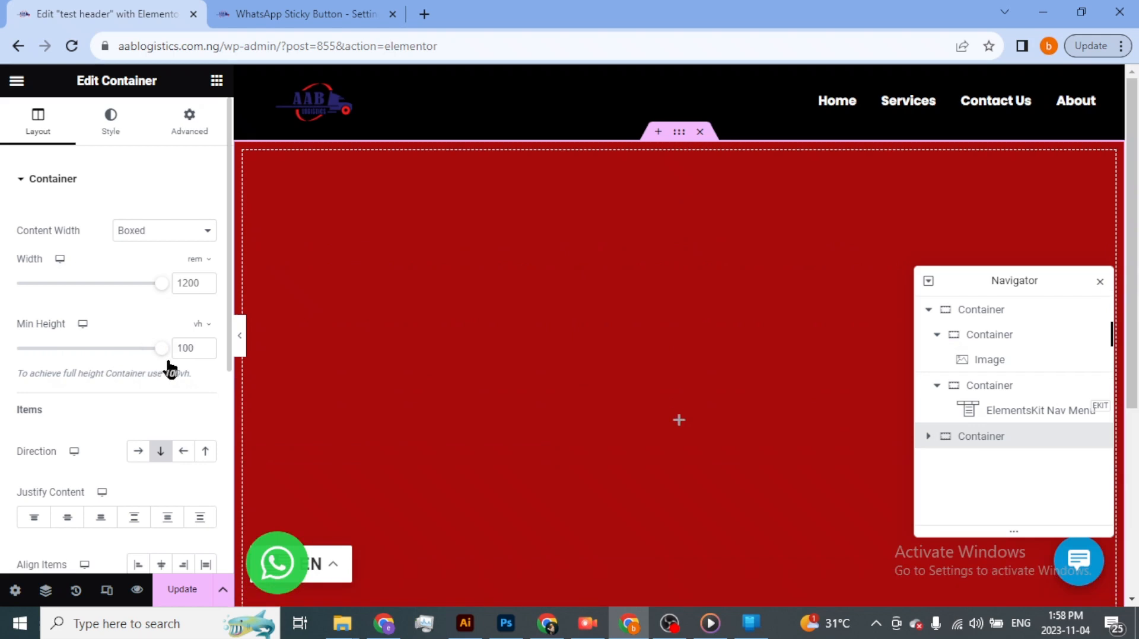
{"action": "scroll", "coordinate": [391, 318], "scroll_direction": "down", "scroll_amount": 5}
{"action": "scroll", "coordinate": [398, 315], "scroll_direction": "up", "scroll_amount": 5}
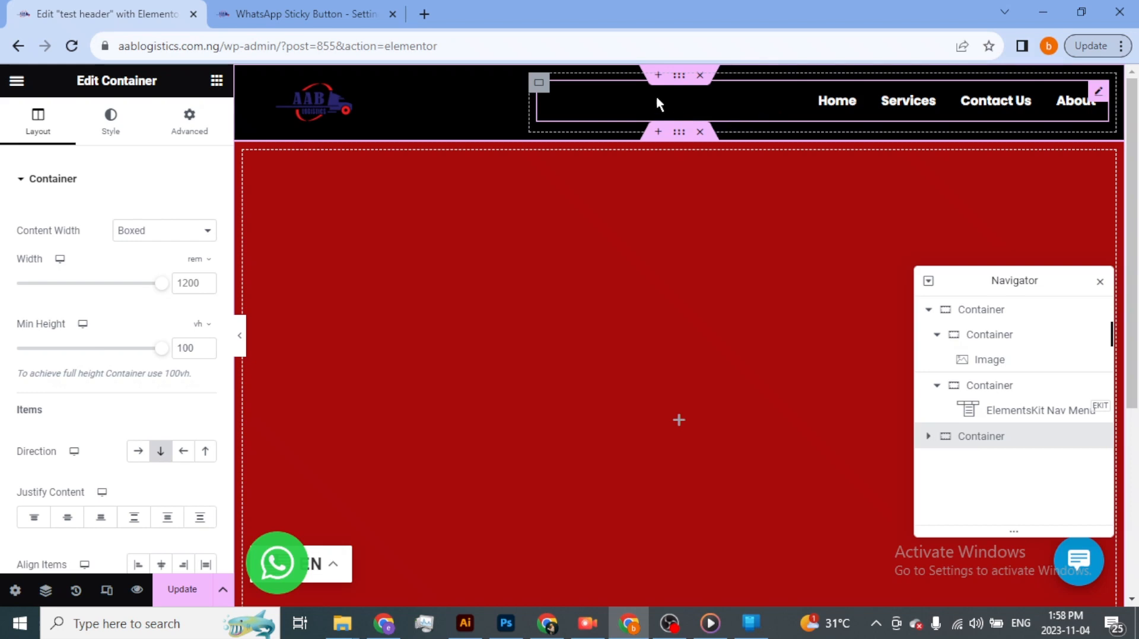
- Clear the header container's background color and set its bottom margin to -94 px
{"action": "left_click", "coordinate": [682, 80]}
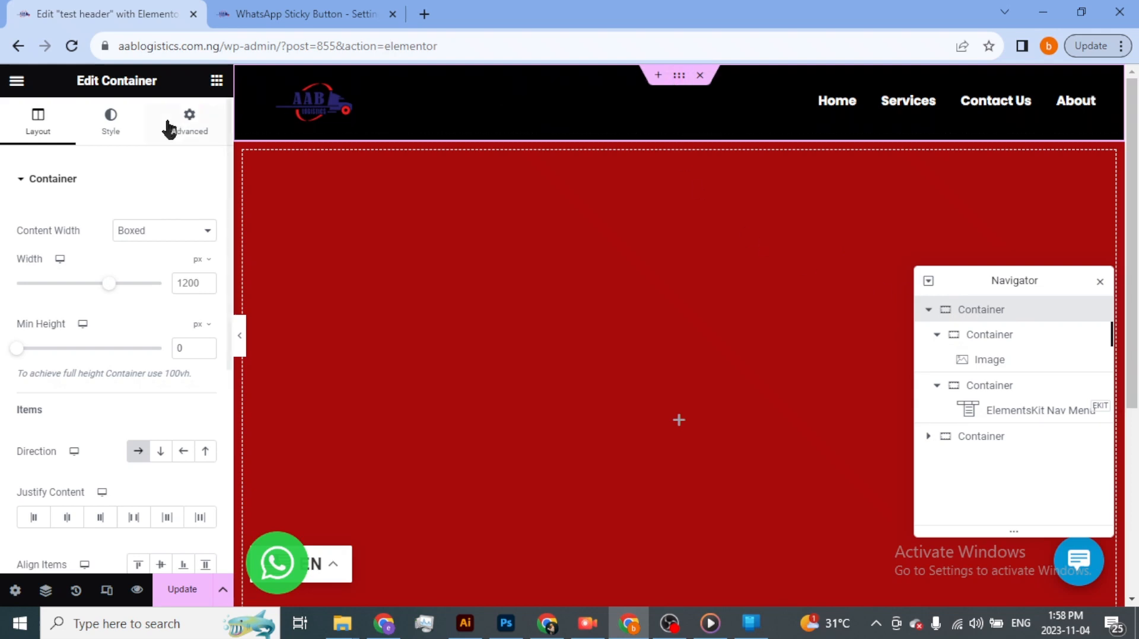
{"action": "left_click", "coordinate": [114, 129]}
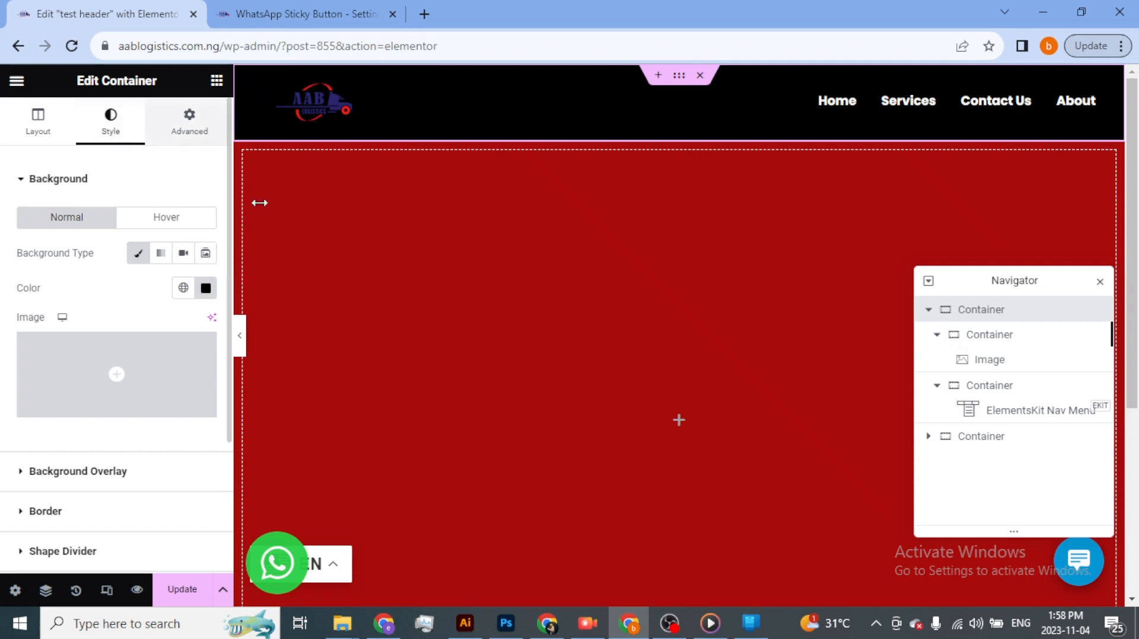
{"action": "left_click", "coordinate": [205, 289]}
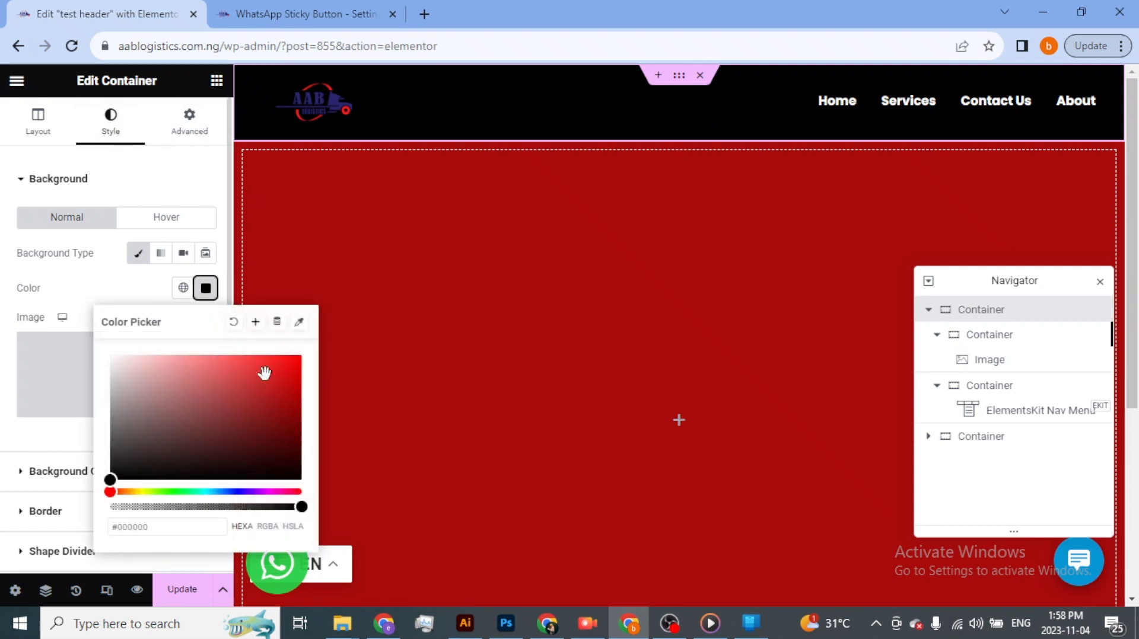
{"action": "left_click", "coordinate": [234, 324]}
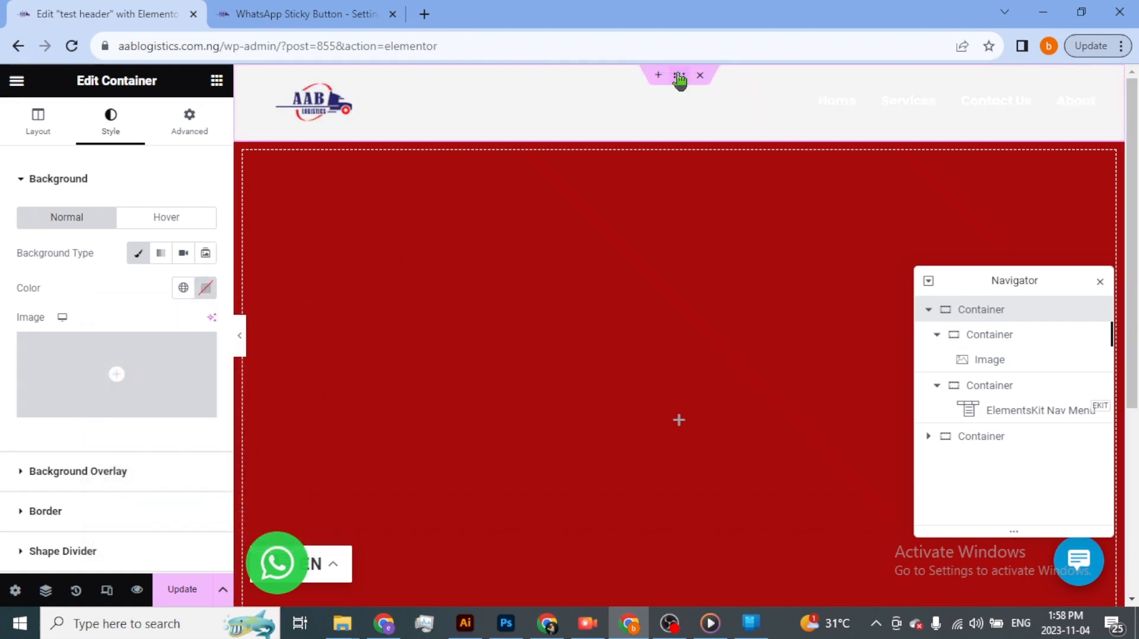
{"action": "left_click", "coordinate": [191, 123]}
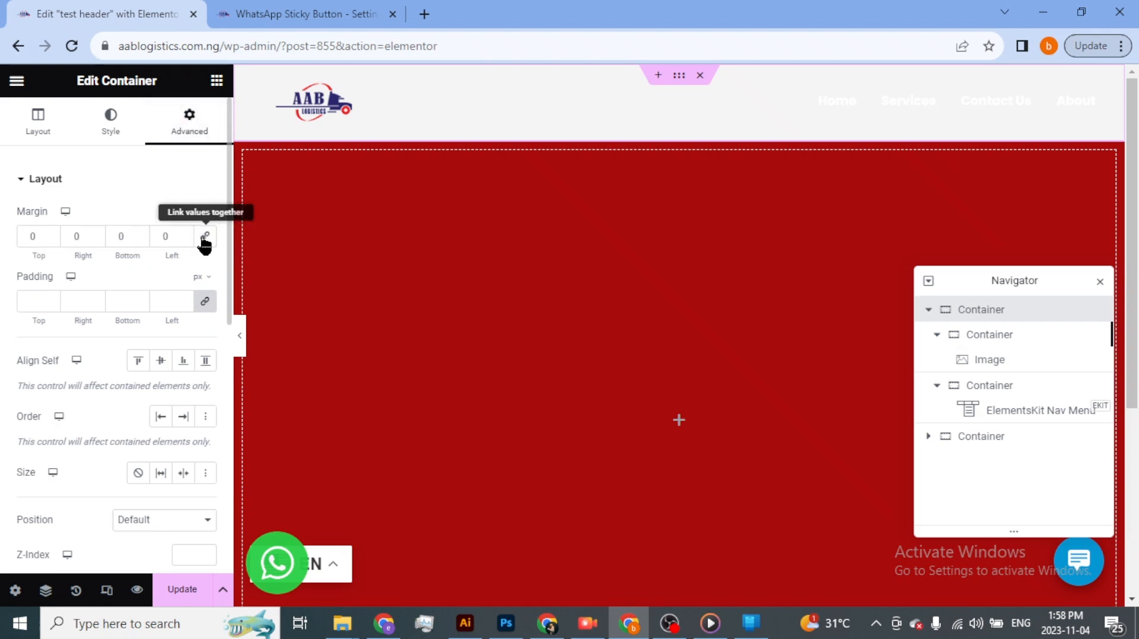
{"action": "left_click", "coordinate": [140, 240]}
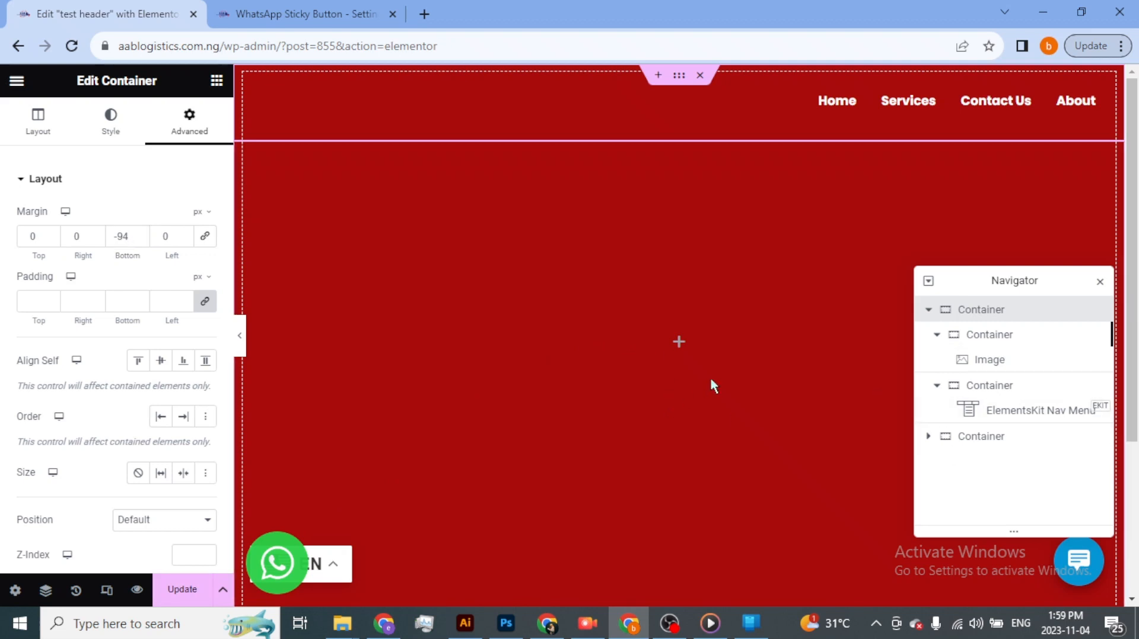
- Delete the red container below the header and save the header template
{"action": "left_click", "coordinate": [1015, 439]}
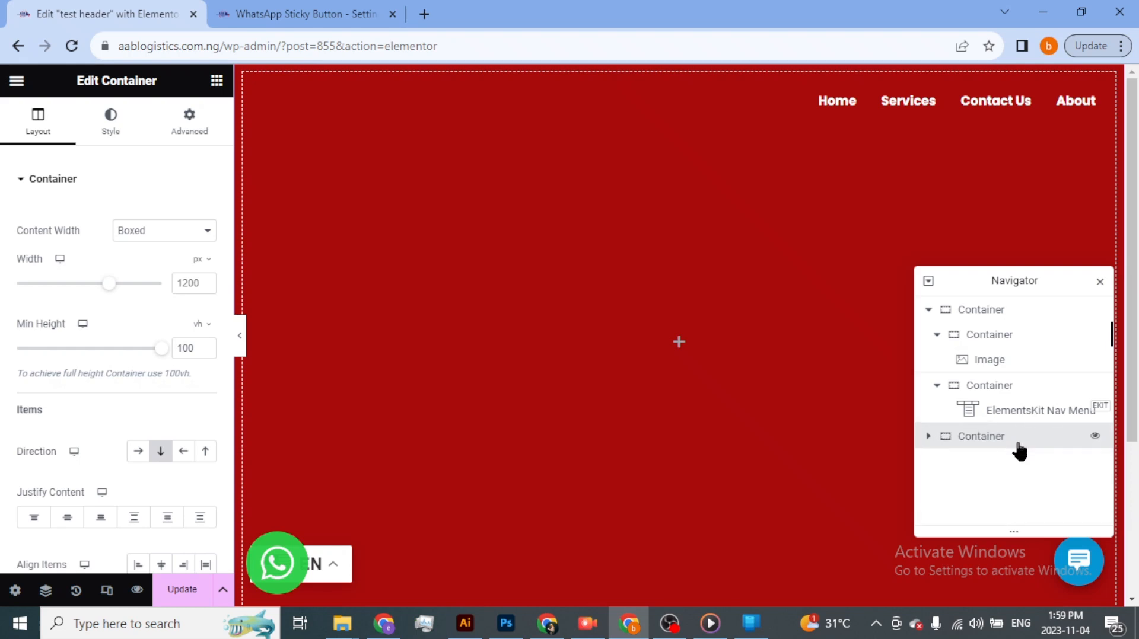
{"action": "right_click", "coordinate": [540, 337]}
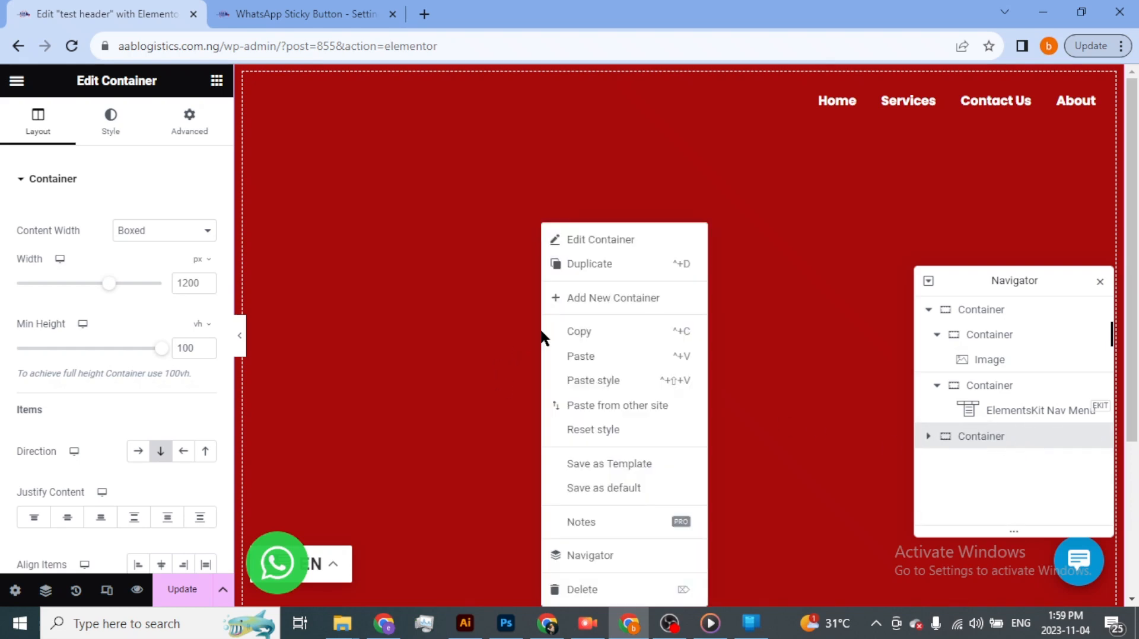
{"action": "left_click", "coordinate": [609, 593]}
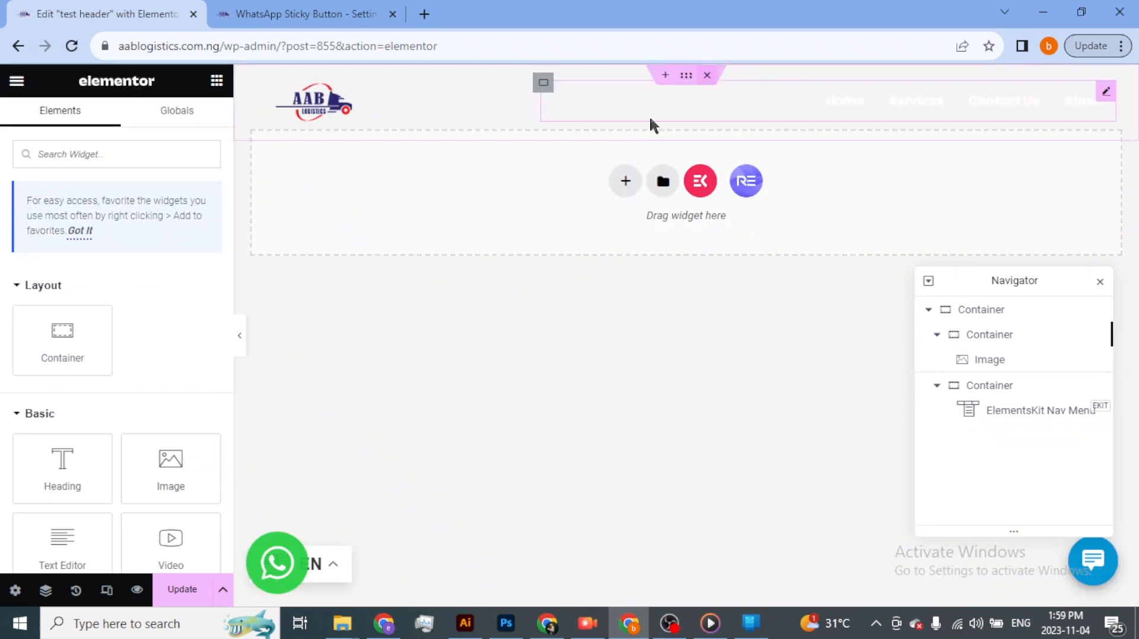
{"action": "left_click", "coordinate": [196, 593]}
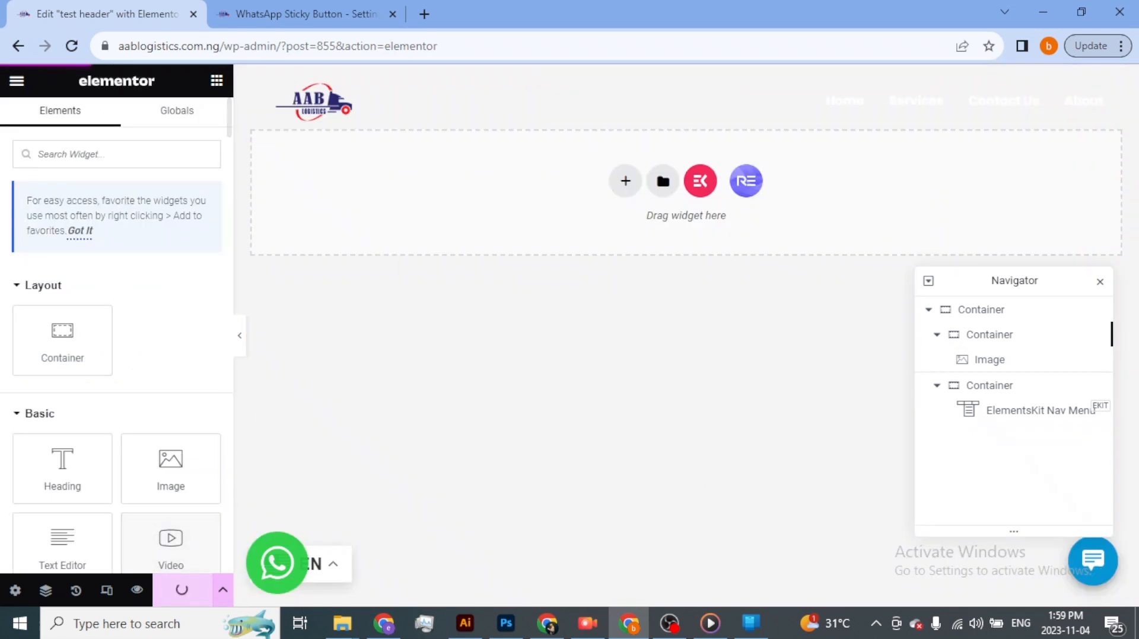
- Reload the live homepage and check how the transparent header overlays the hero section
{"action": "key", "text": "alt+Tab"}
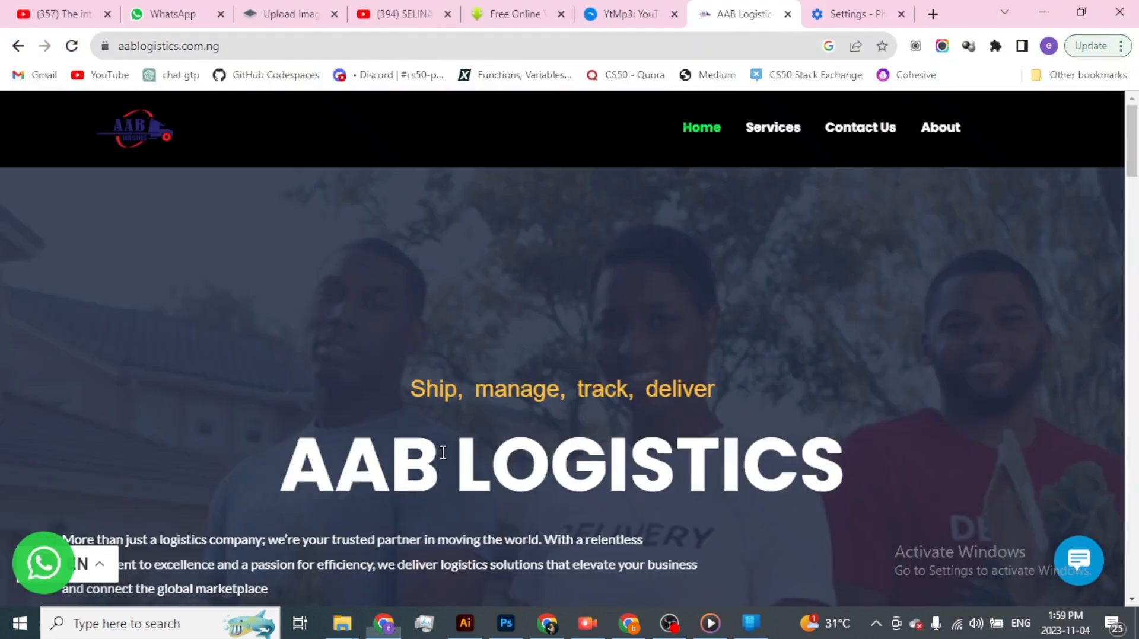
{"action": "left_click", "coordinate": [70, 45]}
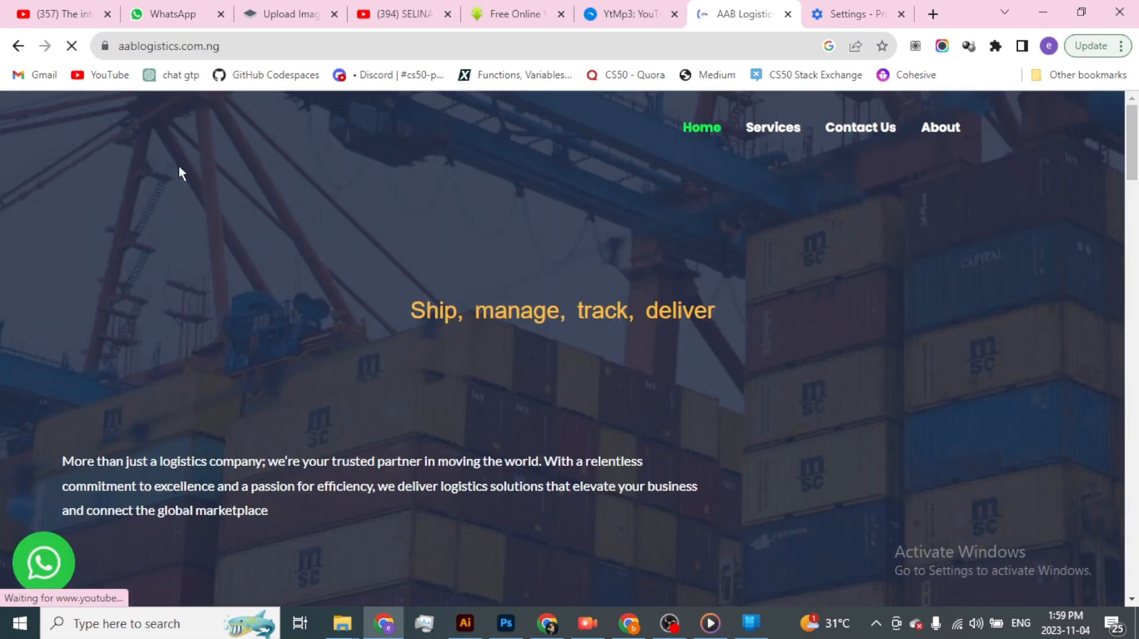
{"action": "scroll", "coordinate": [481, 202], "scroll_direction": "down", "scroll_amount": 3}
{"action": "scroll", "coordinate": [482, 205], "scroll_direction": "down", "scroll_amount": 5}
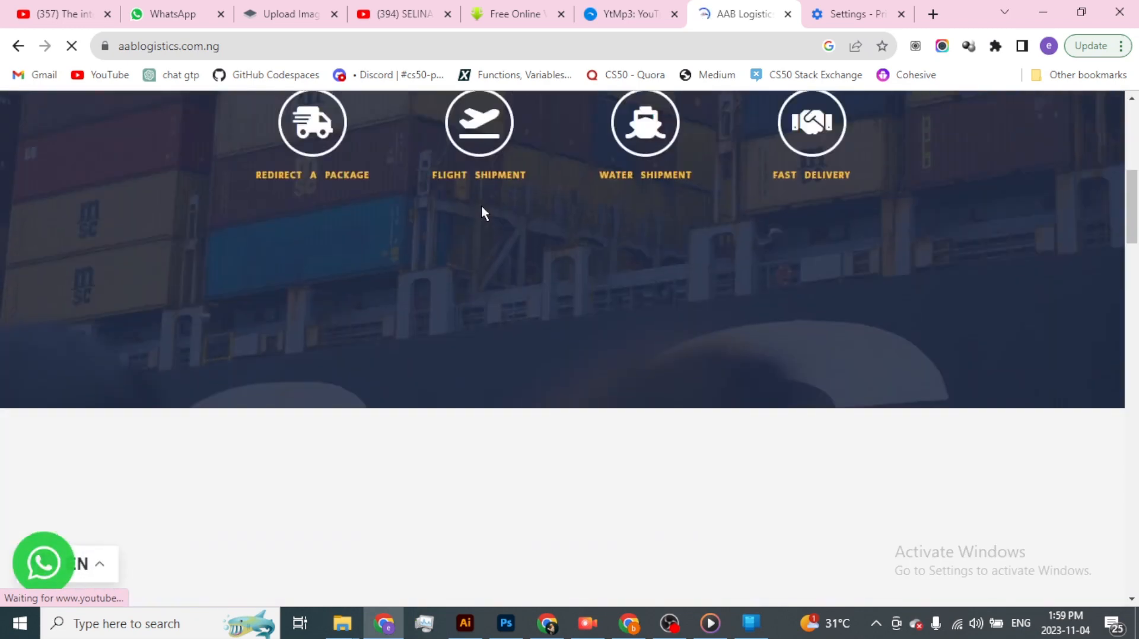
- Examine the header's logo area and menu over the live homepage's hero section, dismissing the page-summary pop-up
{"action": "scroll", "coordinate": [482, 206], "scroll_direction": "up", "scroll_amount": 8}
{"action": "scroll", "coordinate": [482, 205], "scroll_direction": "down", "scroll_amount": 7}
{"action": "scroll", "coordinate": [482, 205], "scroll_direction": "up", "scroll_amount": 5}
{"action": "scroll", "coordinate": [482, 205], "scroll_direction": "up", "scroll_amount": 3}
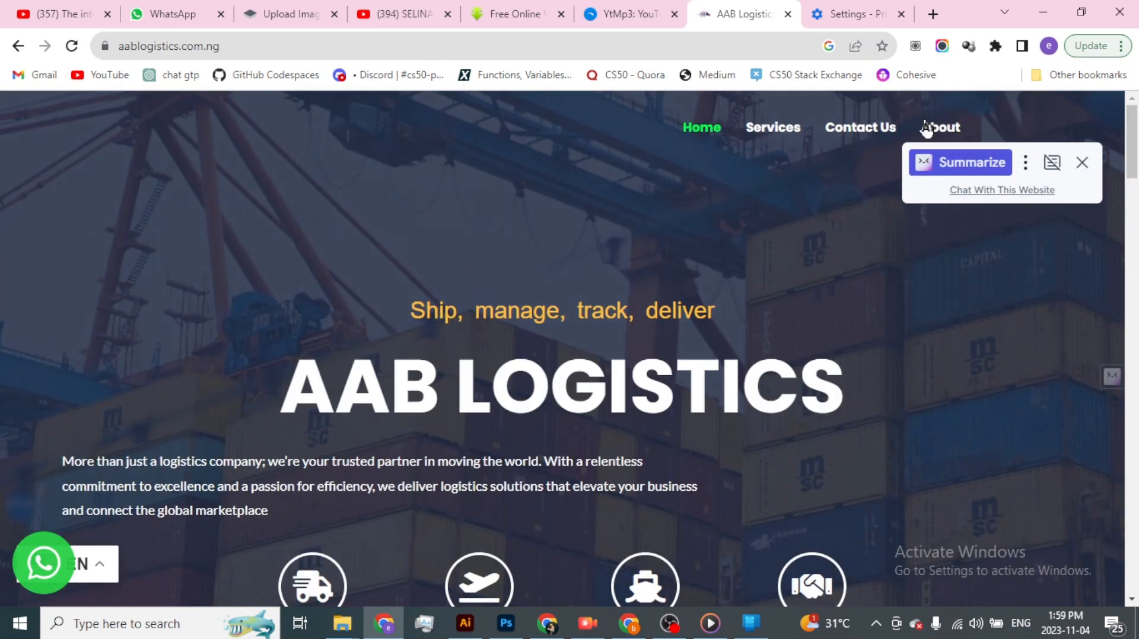
{"action": "left_click", "coordinate": [1082, 163]}
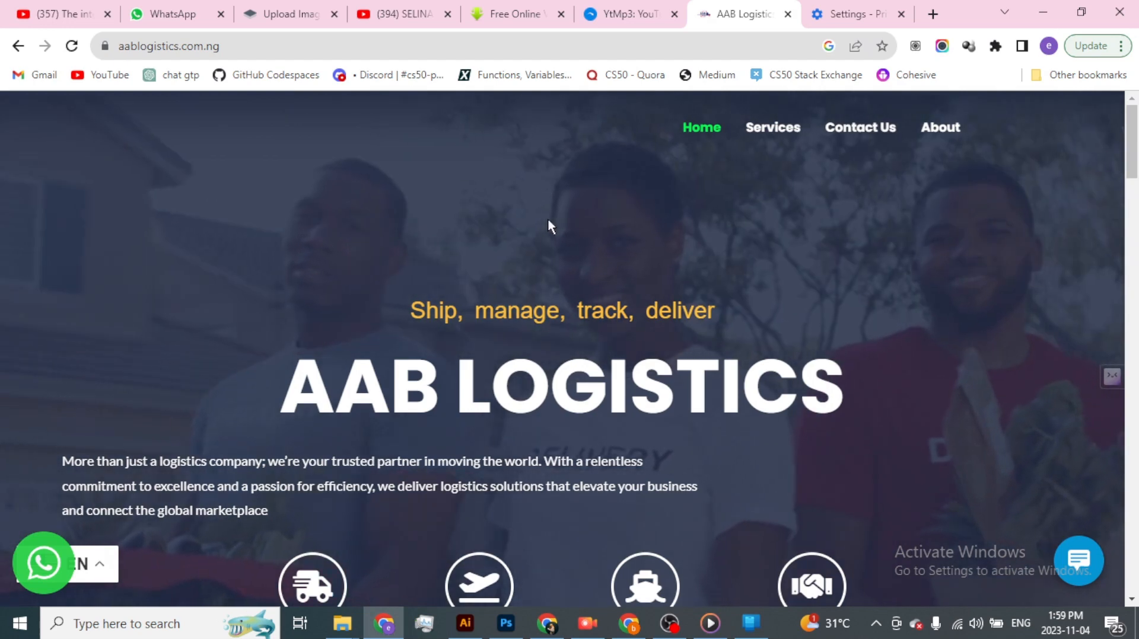
{"action": "scroll", "coordinate": [547, 218], "scroll_direction": "down", "scroll_amount": 4}
{"action": "scroll", "coordinate": [293, 142], "scroll_direction": "up", "scroll_amount": 4}
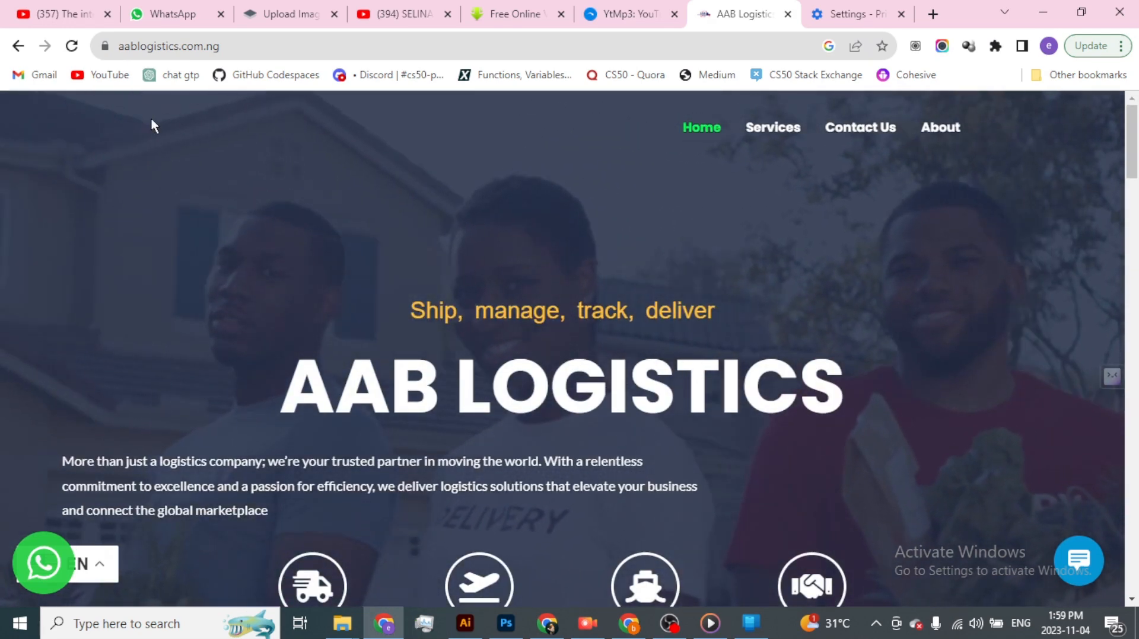
- Switch to the Elementor header template, set the outer header container's Z-index to 1 and save the template
{"action": "key", "text": "alt+Tab"}
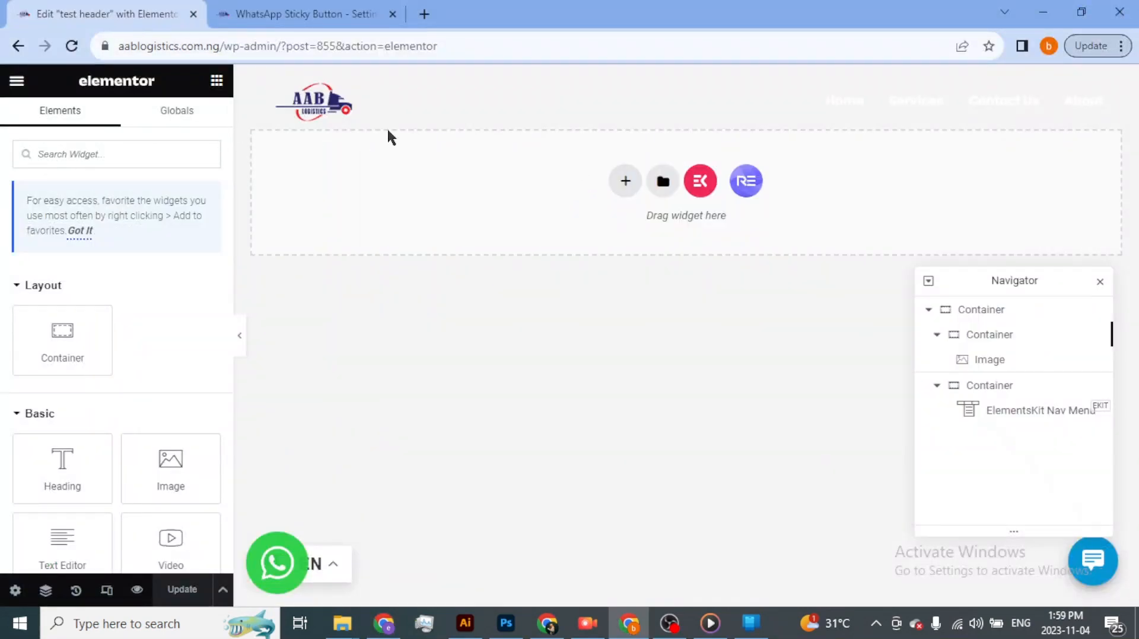
{"action": "mouse_move", "coordinate": [635, 102]}
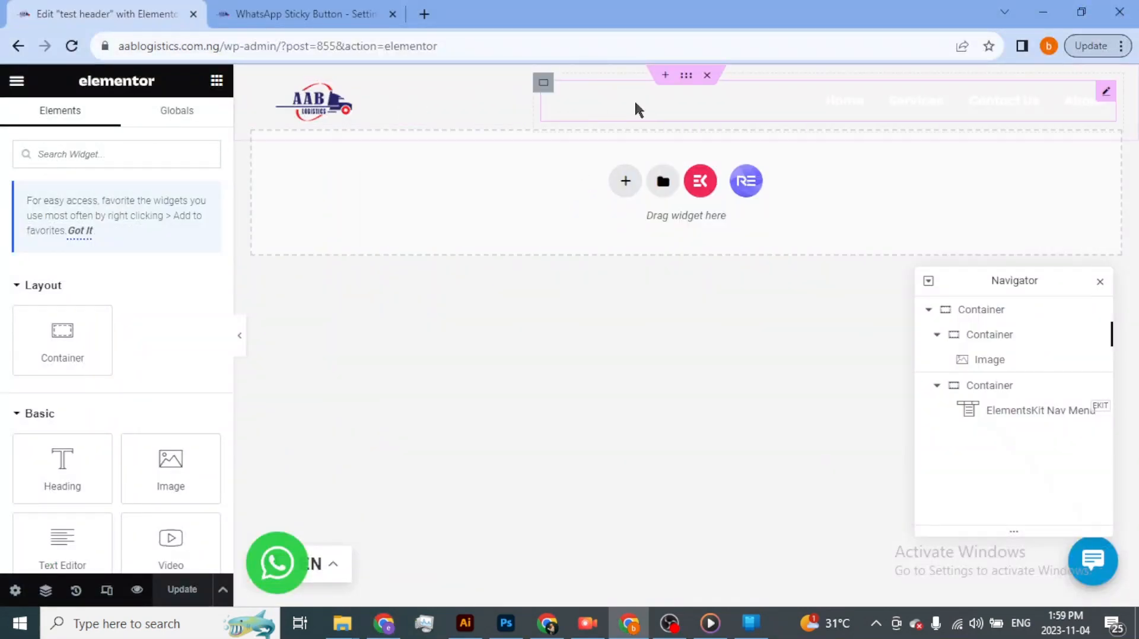
{"action": "left_click", "coordinate": [688, 78]}
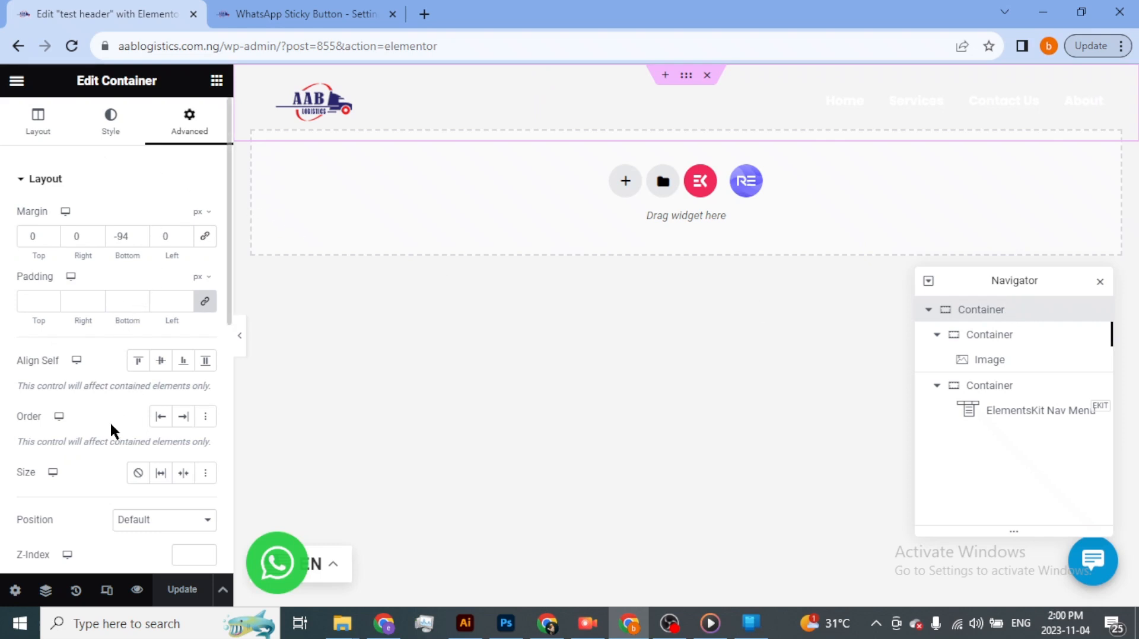
{"action": "scroll", "coordinate": [43, 510], "scroll_direction": "down", "scroll_amount": 3}
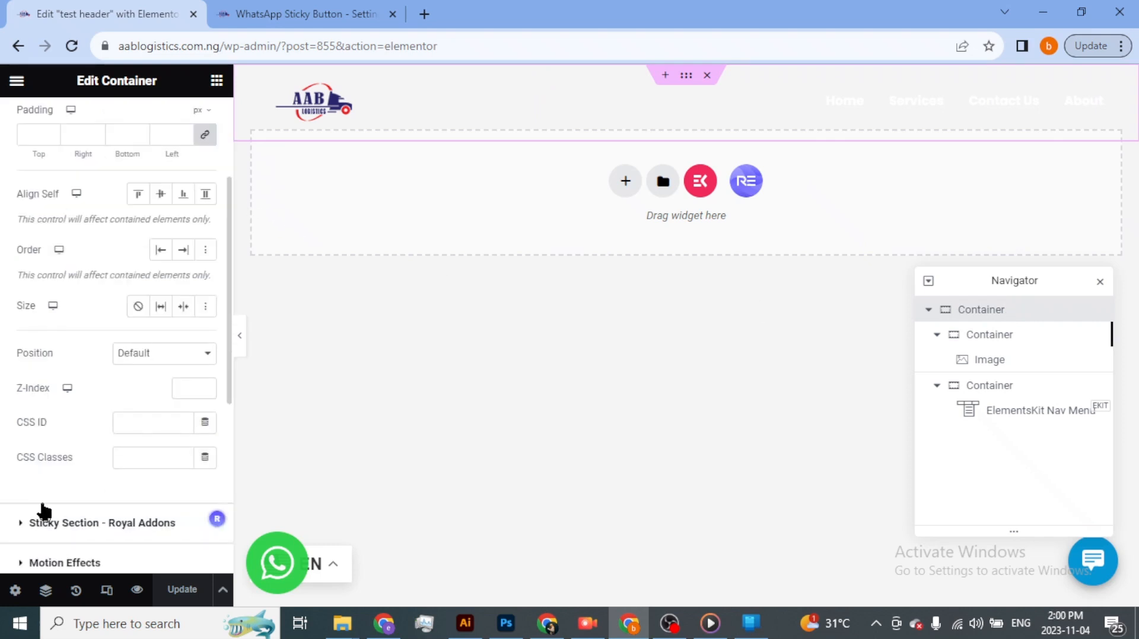
{"action": "left_click", "coordinate": [206, 385]}
{"action": "left_click", "coordinate": [183, 593]}
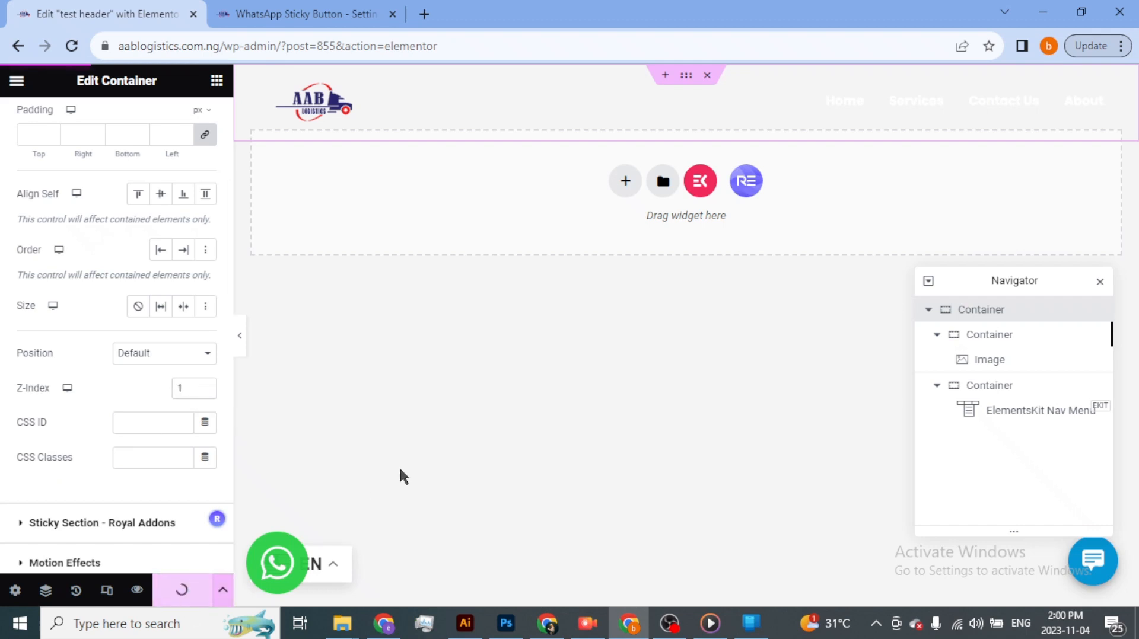
- Return to the live homepage, reload it and check the logo in the header, dismissing the page-summary pop-up
{"action": "key", "text": "alt+Tab"}
{"action": "left_click", "coordinate": [71, 46]}
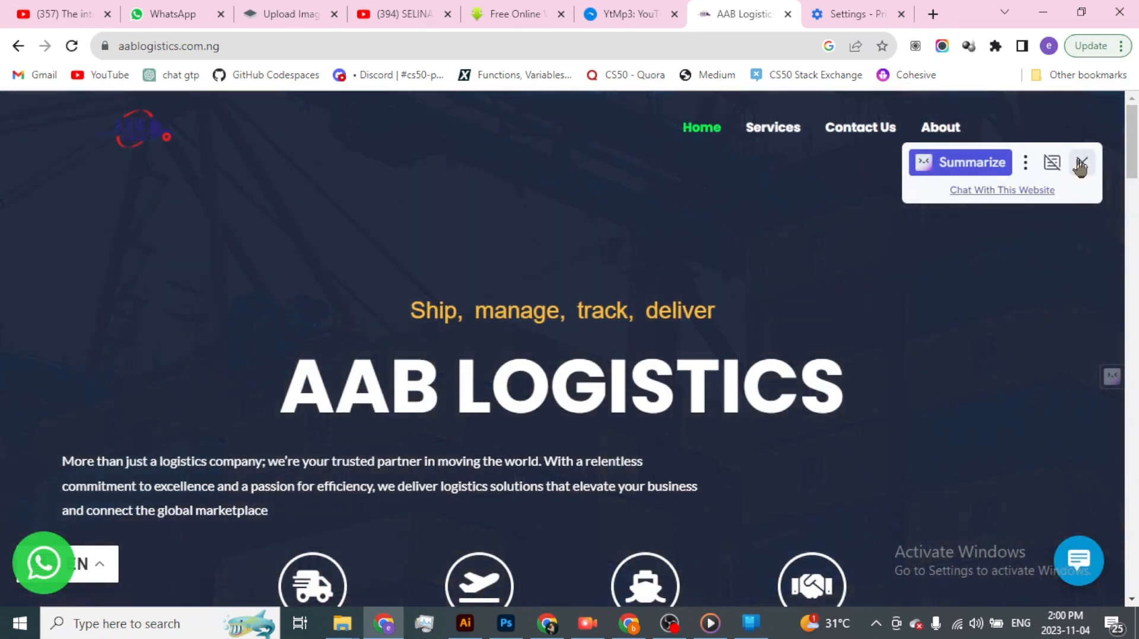
{"action": "left_click", "coordinate": [1081, 164]}
- Back in the Elementor header template, collapse both inner containers in the Navigator and select the outer header container
{"action": "key", "text": "alt+Tab"}
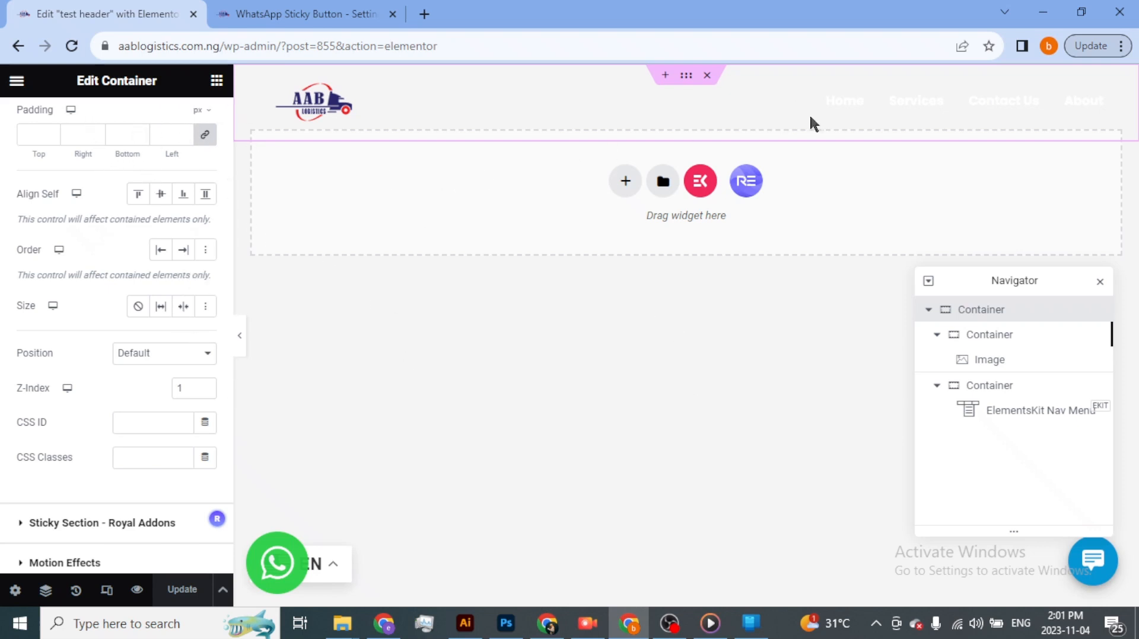
{"action": "double_click", "coordinate": [1002, 309]}
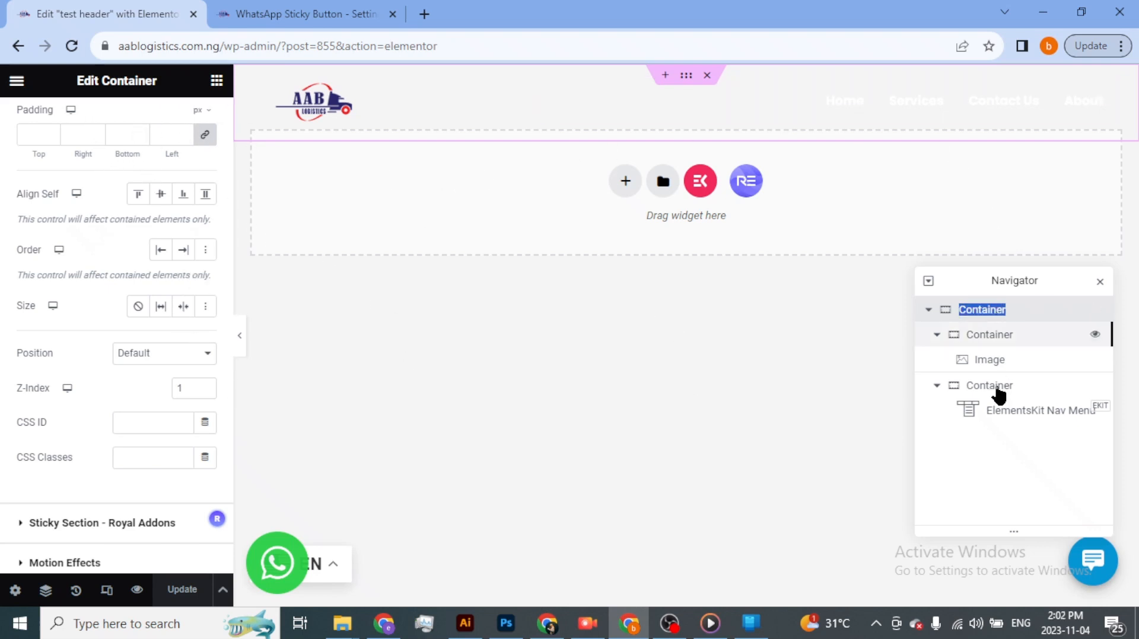
{"action": "left_click", "coordinate": [945, 383]}
{"action": "left_click", "coordinate": [945, 340]}
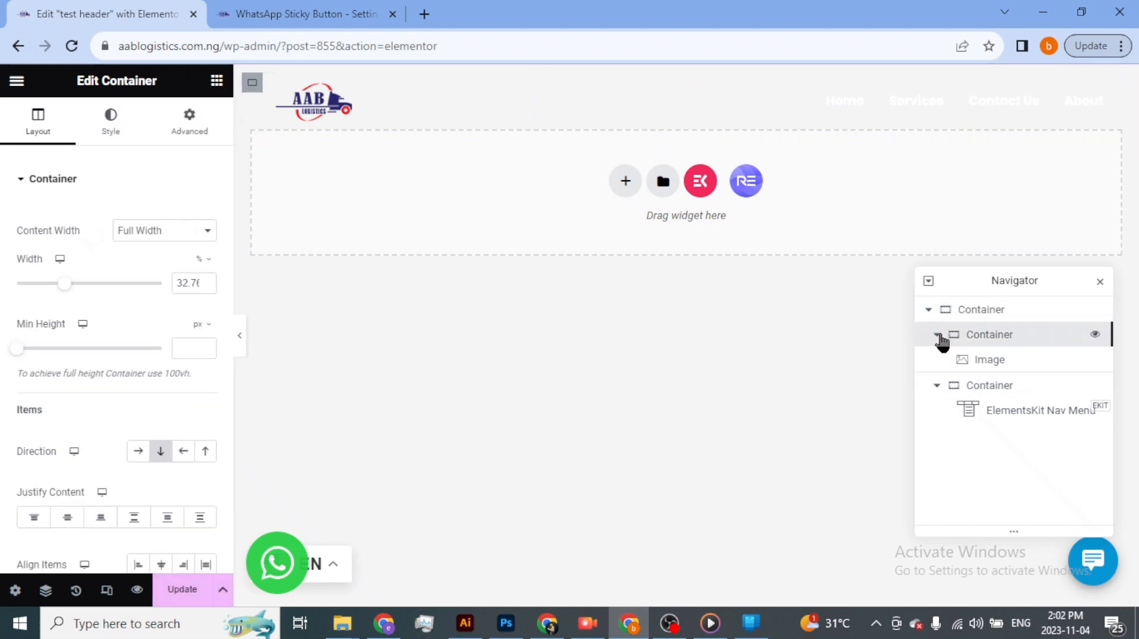
{"action": "left_click", "coordinate": [937, 336]}
{"action": "left_click", "coordinate": [936, 359]}
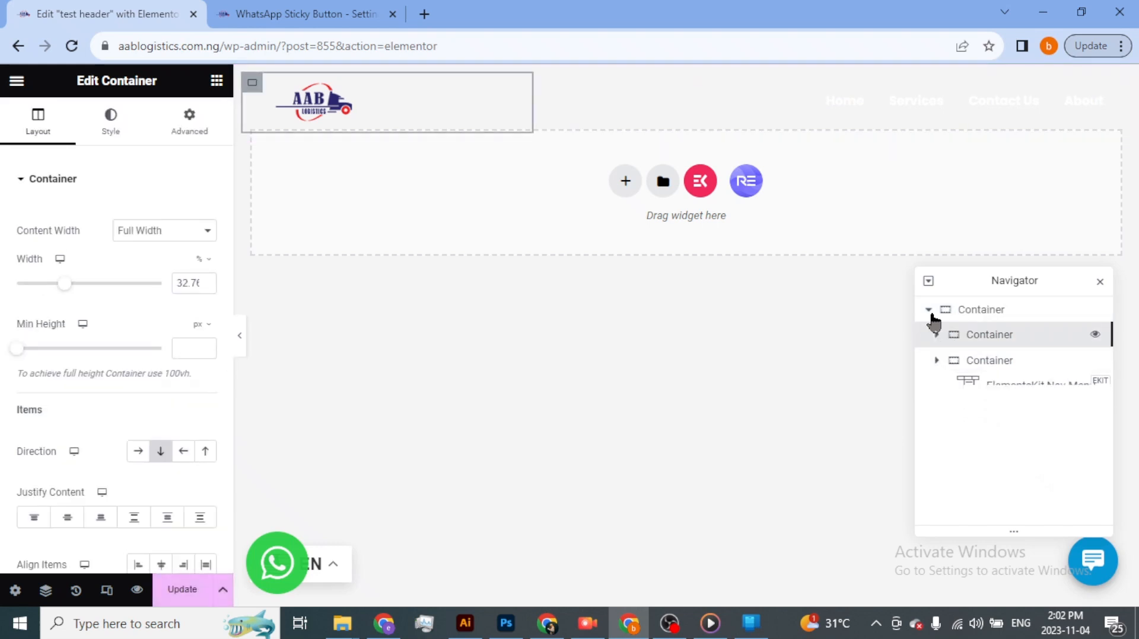
{"action": "left_click", "coordinate": [967, 311]}
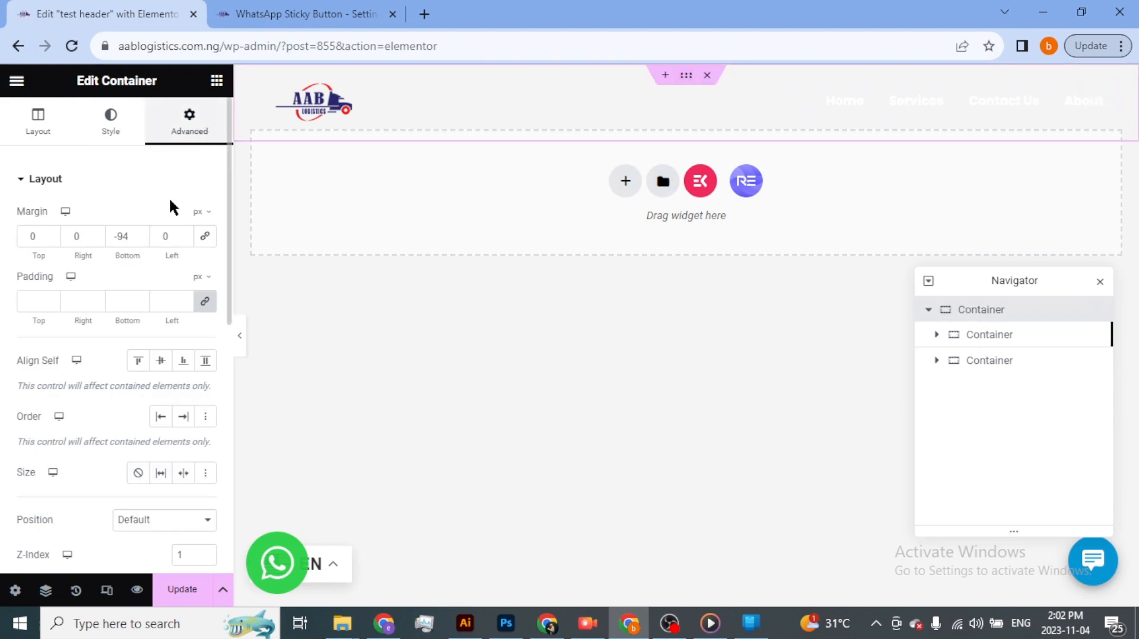
- Enable Sticky Header Effects on the outer container with a scroll distance of 106 px and Transparent Header turned on
{"action": "left_click", "coordinate": [24, 180]}
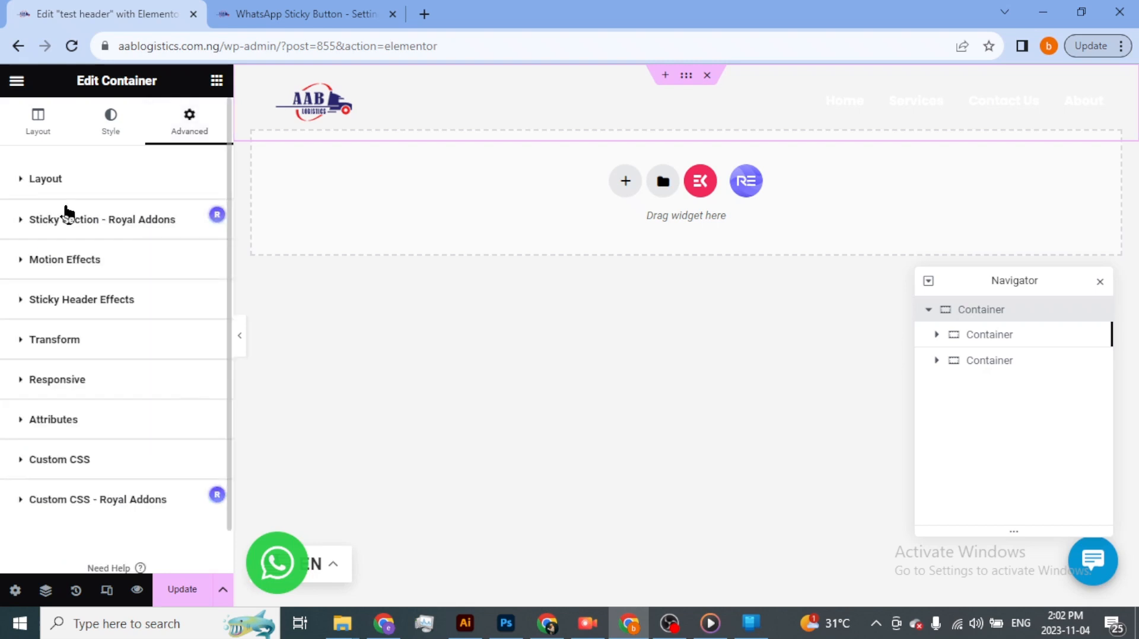
{"action": "left_click", "coordinate": [21, 306]}
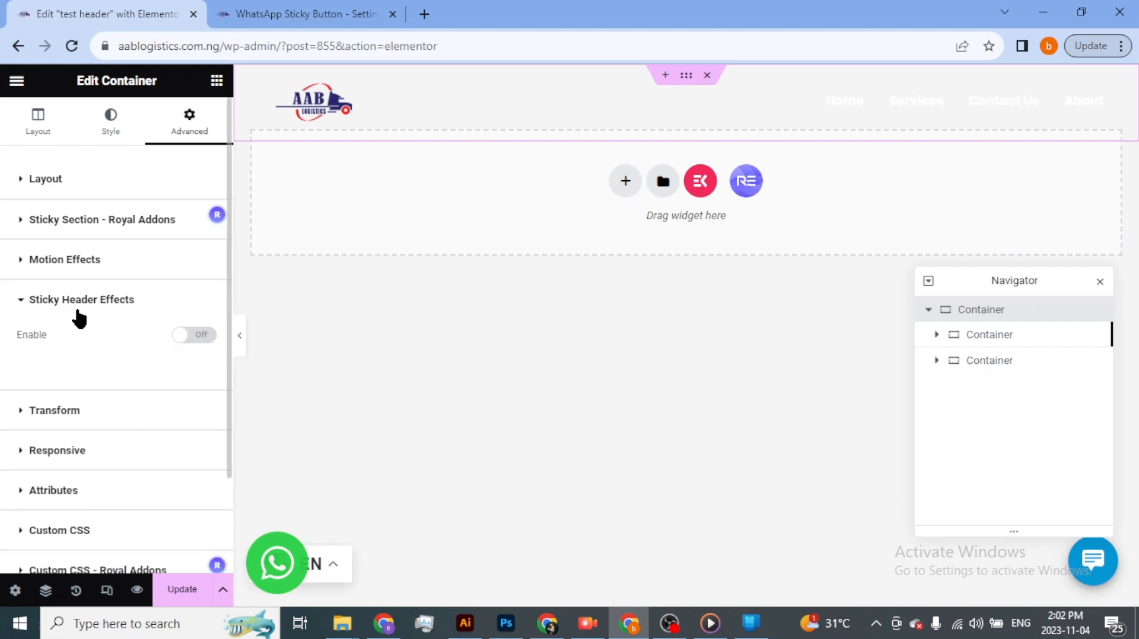
{"action": "left_click", "coordinate": [199, 336]}
{"action": "scroll", "coordinate": [137, 374], "scroll_direction": "down", "scroll_amount": 3}
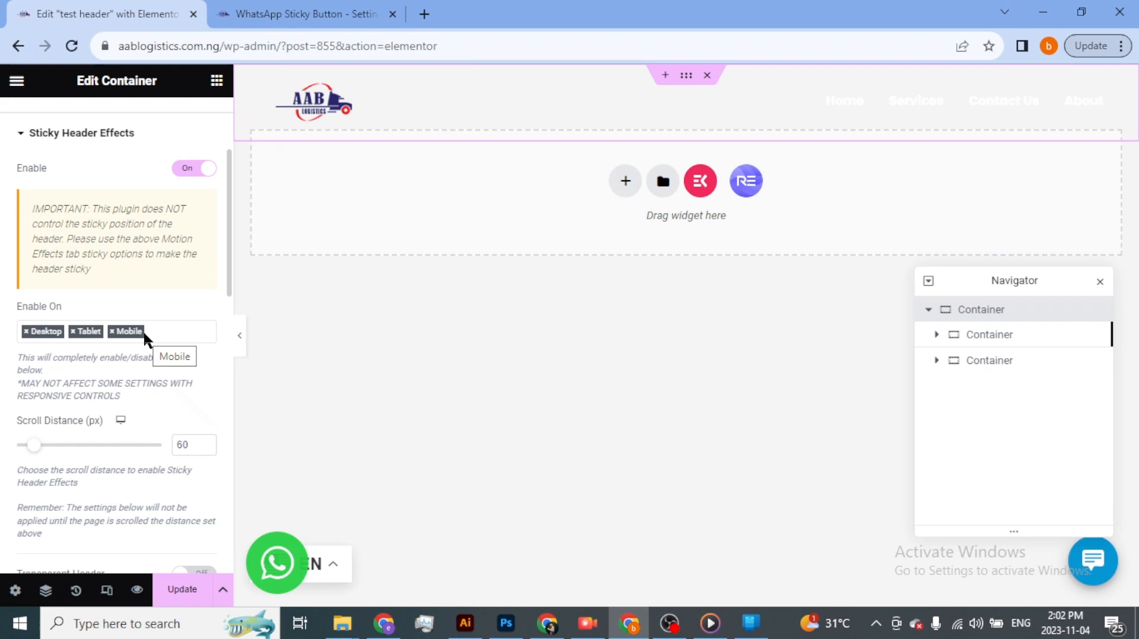
{"action": "scroll", "coordinate": [143, 330], "scroll_direction": "down", "scroll_amount": 3}
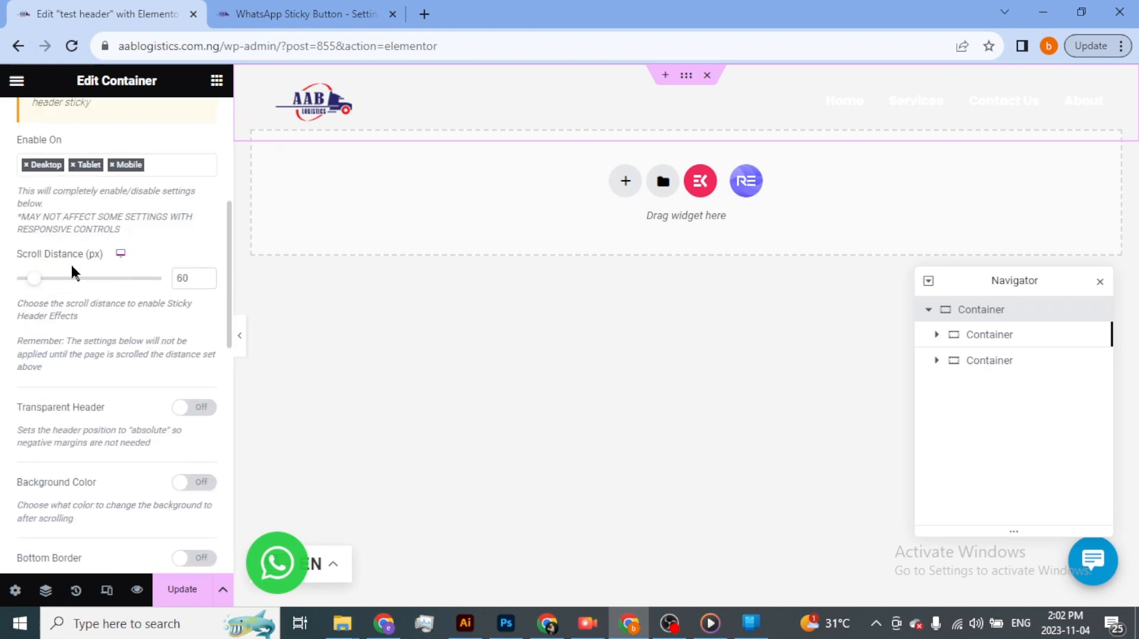
{"action": "left_click_drag", "start_coordinate": [28, 281], "coordinate": [44, 287]}
{"action": "left_click", "coordinate": [196, 412]}
- Enable the sticky header's after-scroll background color and set it to the half-transparent near-black #10010180
{"action": "scroll", "coordinate": [133, 393], "scroll_direction": "down", "scroll_amount": 3}
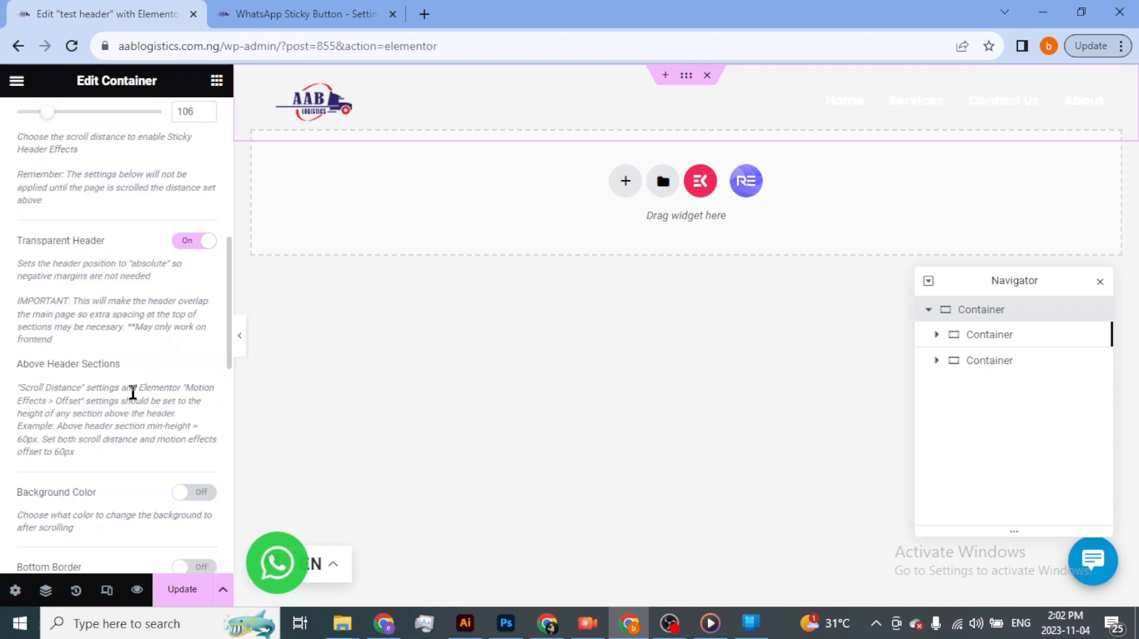
{"action": "scroll", "coordinate": [133, 392], "scroll_direction": "down", "scroll_amount": 3}
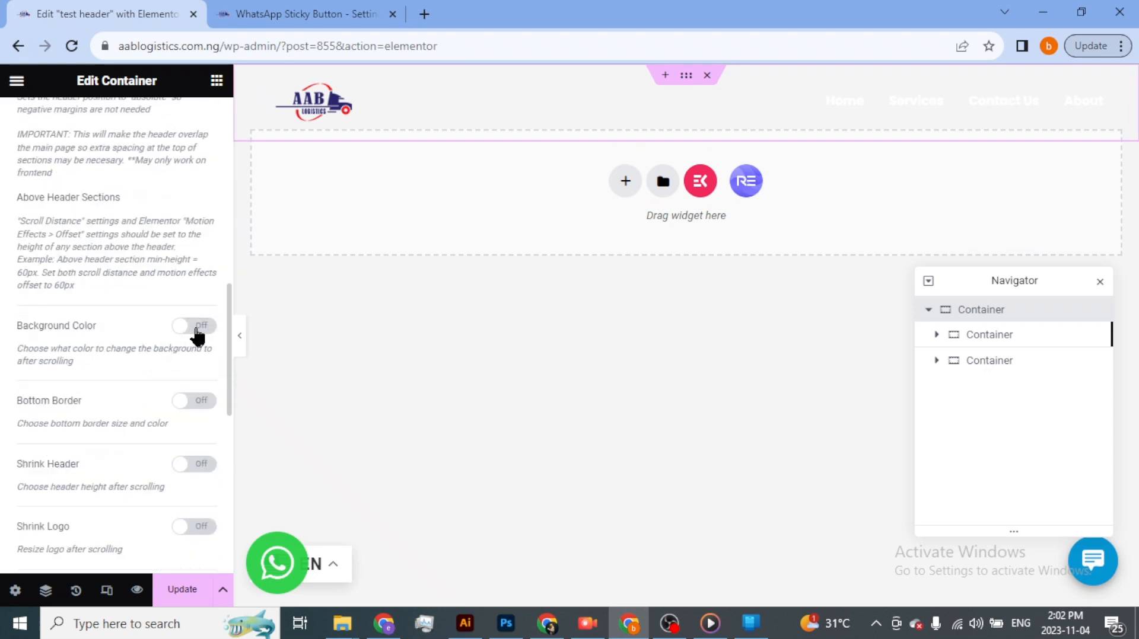
{"action": "scroll", "coordinate": [170, 313], "scroll_direction": "up", "scroll_amount": 3}
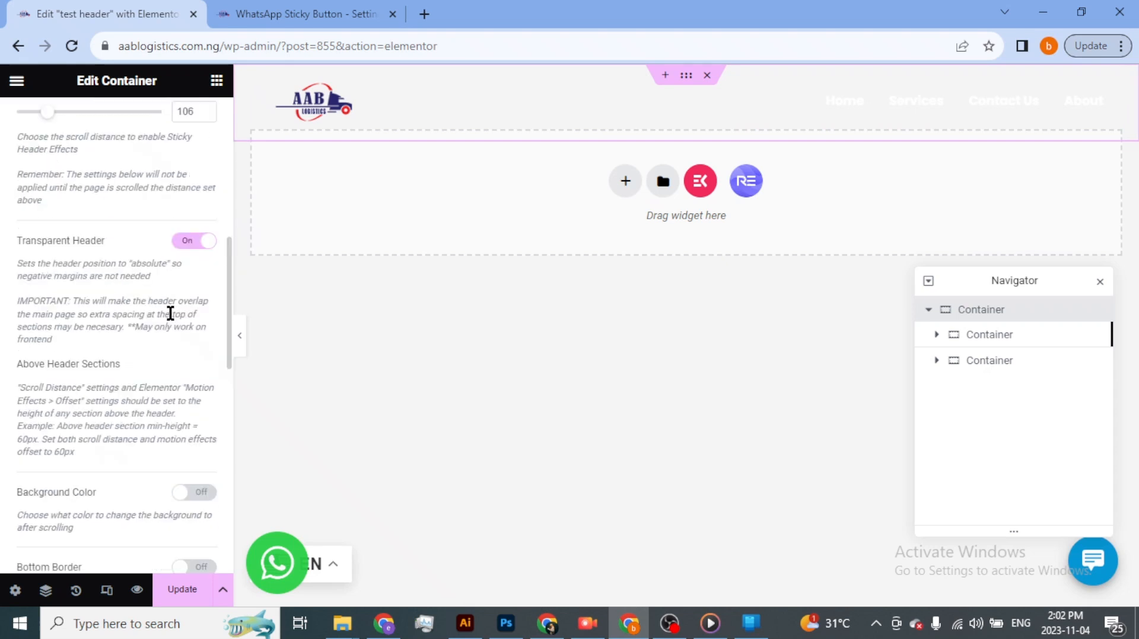
{"action": "left_click", "coordinate": [199, 492]}
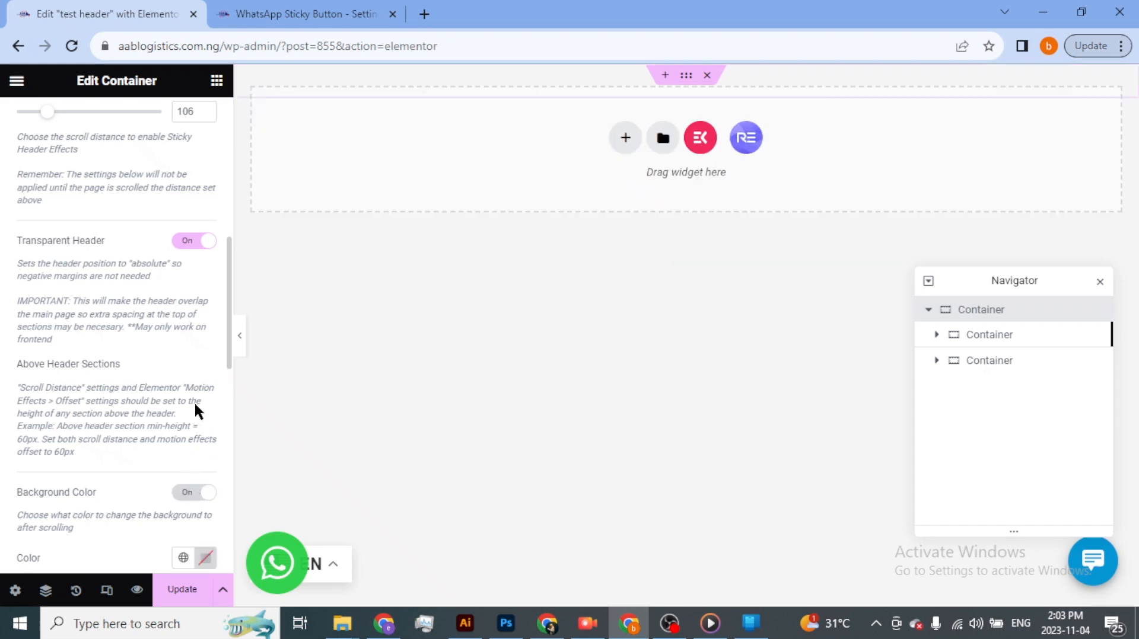
{"action": "scroll", "coordinate": [174, 401], "scroll_direction": "down", "scroll_amount": 3}
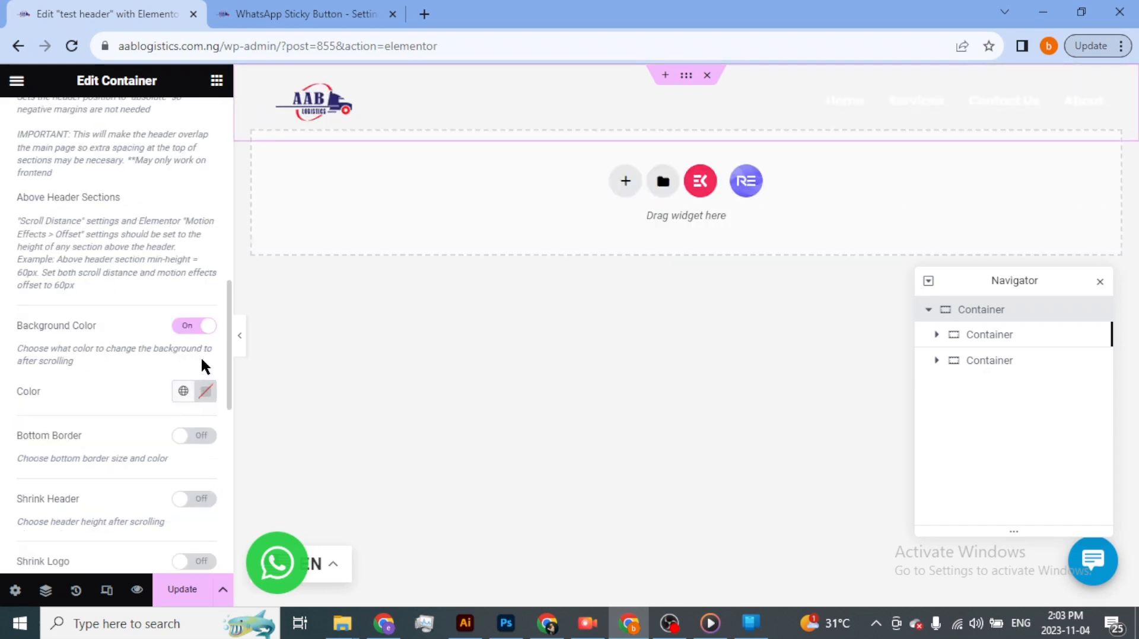
{"action": "left_click", "coordinate": [207, 393]}
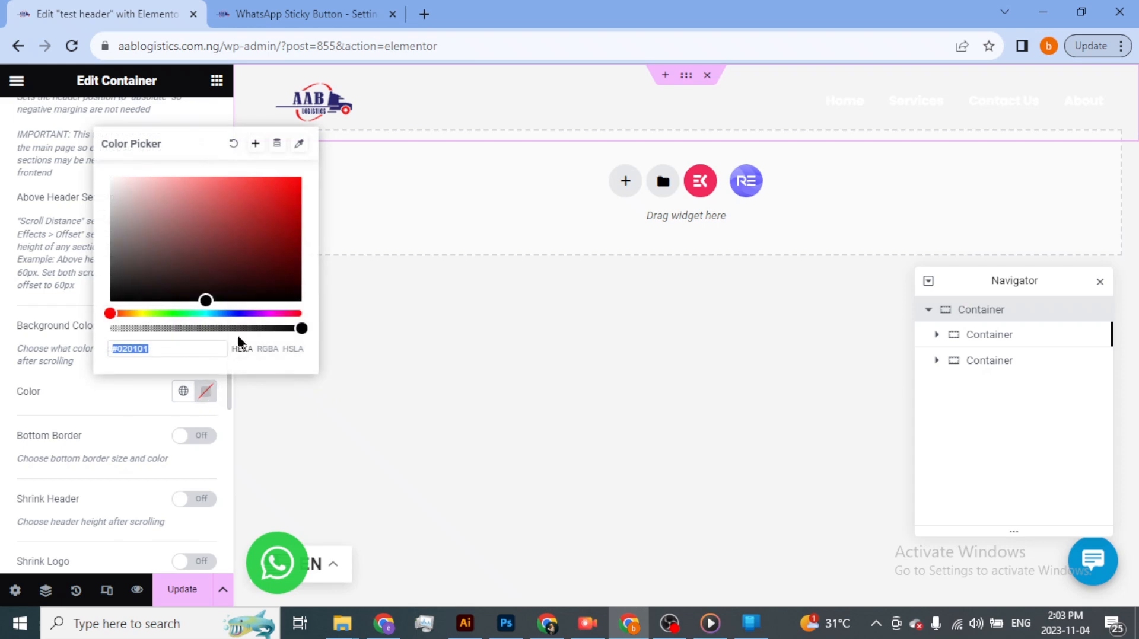
{"action": "left_click", "coordinate": [283, 296]}
{"action": "left_click_drag", "start_coordinate": [282, 296], "coordinate": [294, 294]}
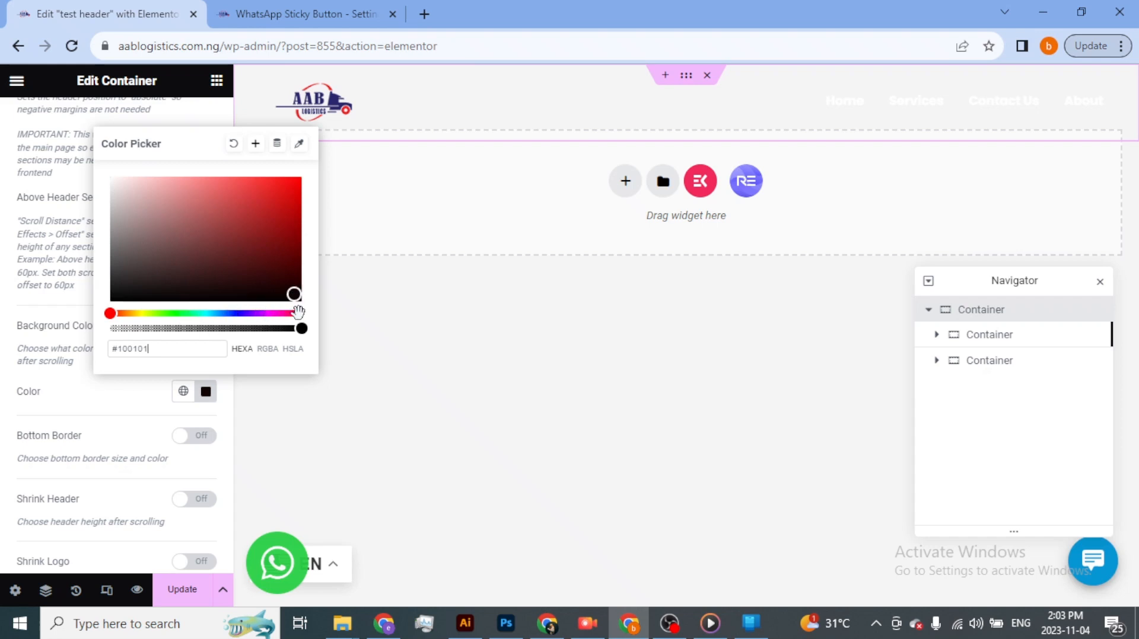
{"action": "left_click_drag", "start_coordinate": [301, 329], "coordinate": [205, 329]}
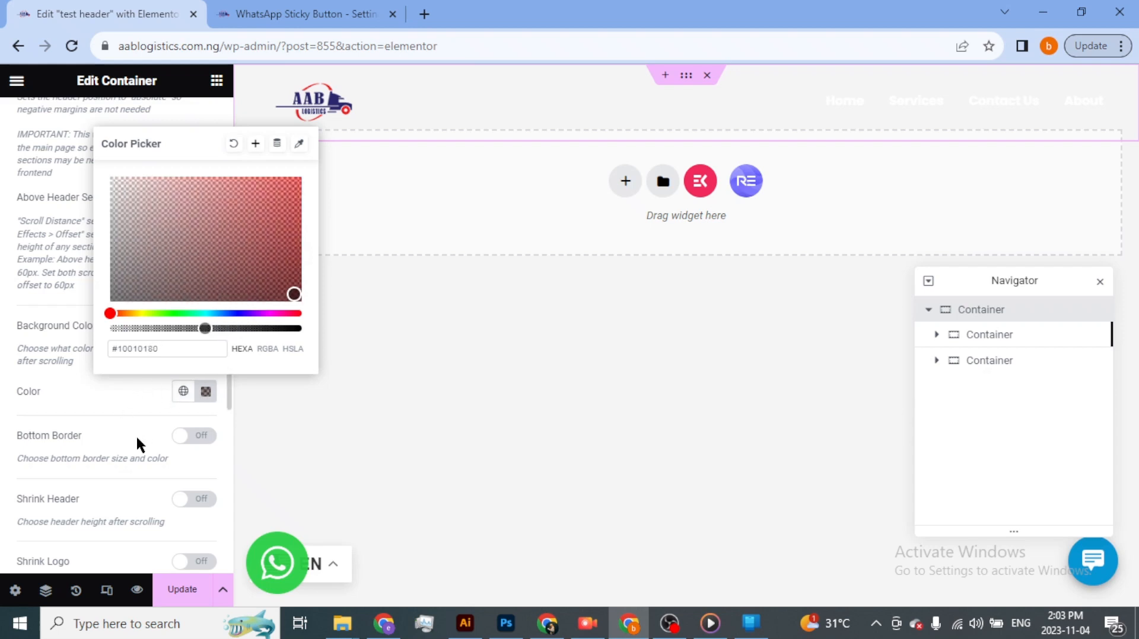
{"action": "left_click", "coordinate": [3, 446]}
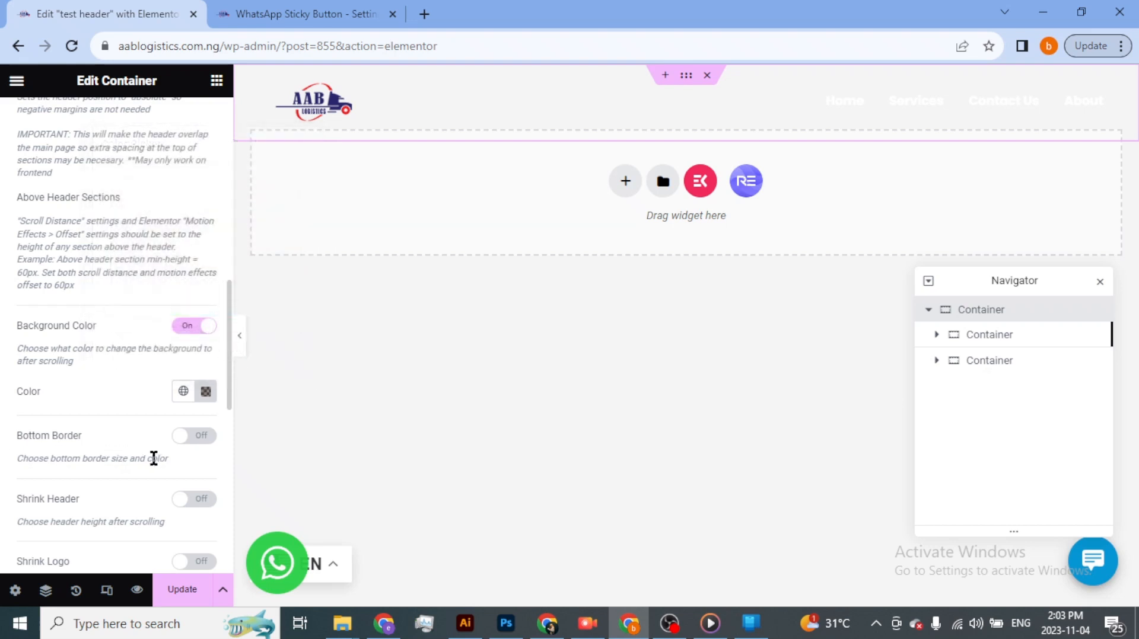
- Enable Shrink Header and set the header height after scrolling to 55 px
{"action": "scroll", "coordinate": [128, 459], "scroll_direction": "down", "scroll_amount": 3}
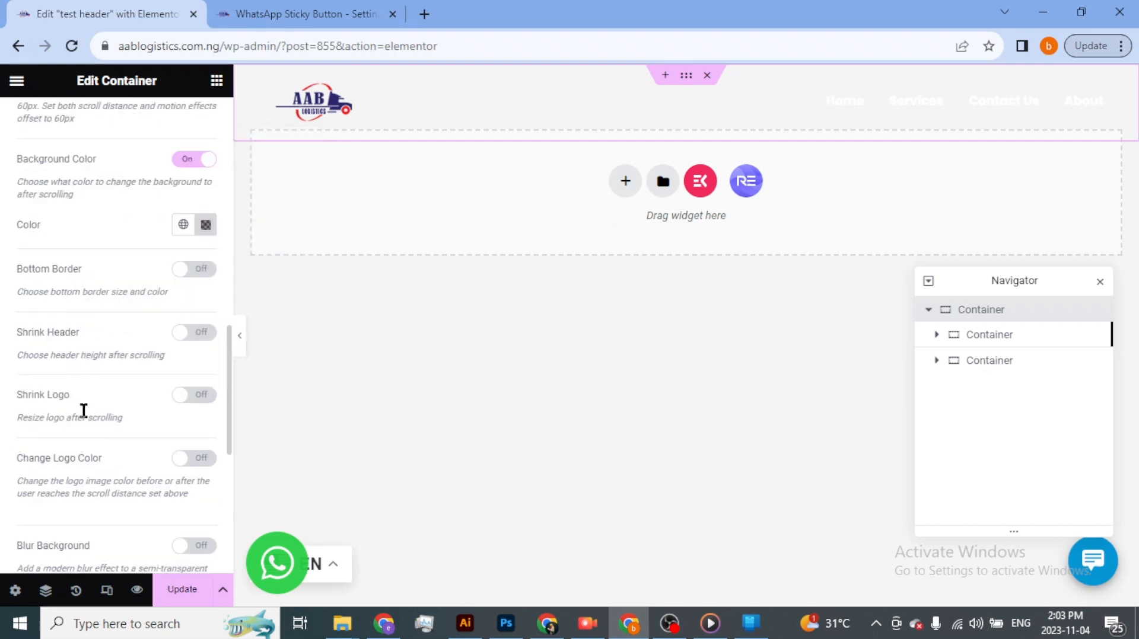
{"action": "left_click", "coordinate": [195, 333]}
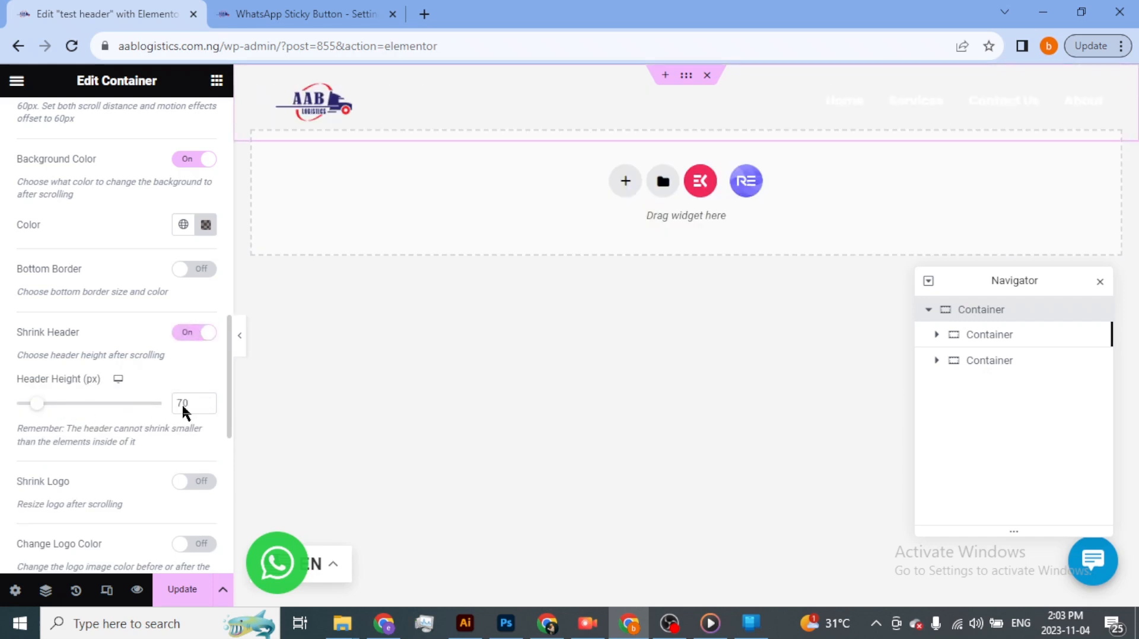
{"action": "left_click", "coordinate": [207, 406]}
{"action": "left_click", "coordinate": [208, 406]}
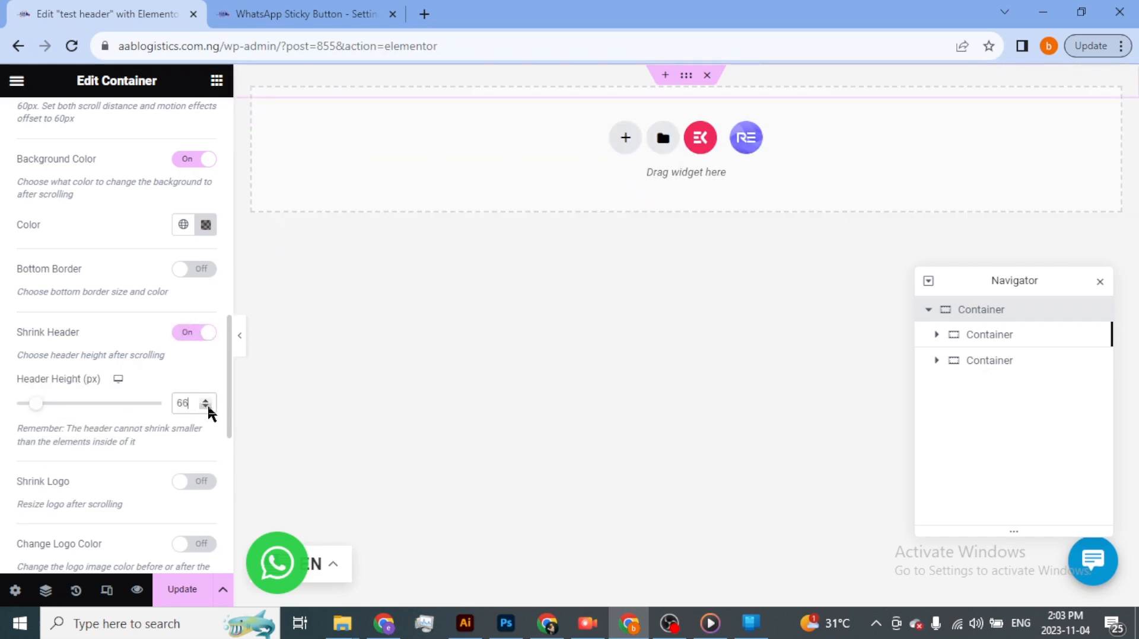
{"action": "left_click", "coordinate": [207, 406]}
{"action": "left_click", "coordinate": [207, 405]}
{"action": "left_click", "coordinate": [208, 407]}
{"action": "left_click", "coordinate": [208, 407]}
{"action": "left_click", "coordinate": [207, 407]}
{"action": "left_click", "coordinate": [207, 407]}
{"action": "left_click", "coordinate": [207, 406]}
{"action": "left_click", "coordinate": [208, 407]}
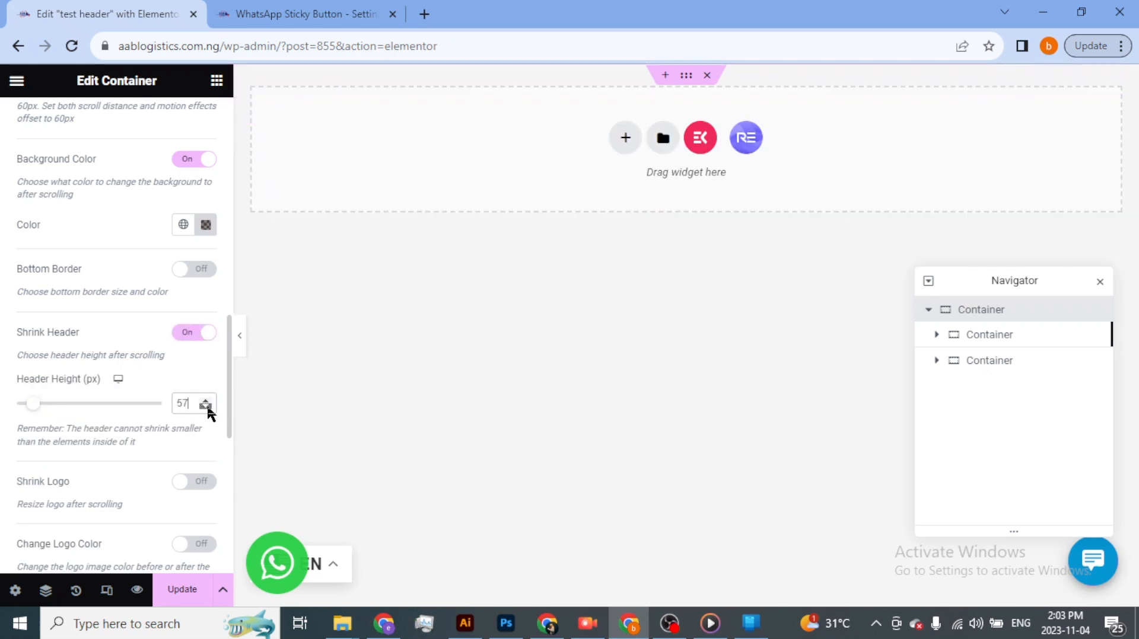
{"action": "left_click", "coordinate": [207, 407]}
{"action": "left_click", "coordinate": [207, 407]}
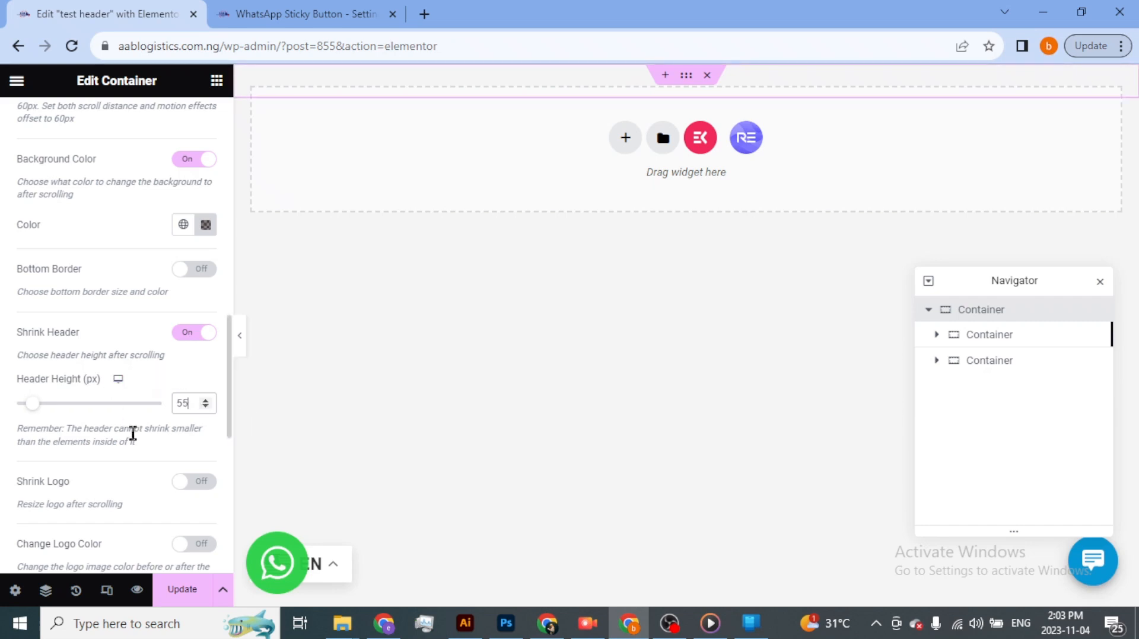
- Enable Change Logo Color and turn on the white logo for the state before scrolling
{"action": "scroll", "coordinate": [184, 470], "scroll_direction": "down", "scroll_amount": 3}
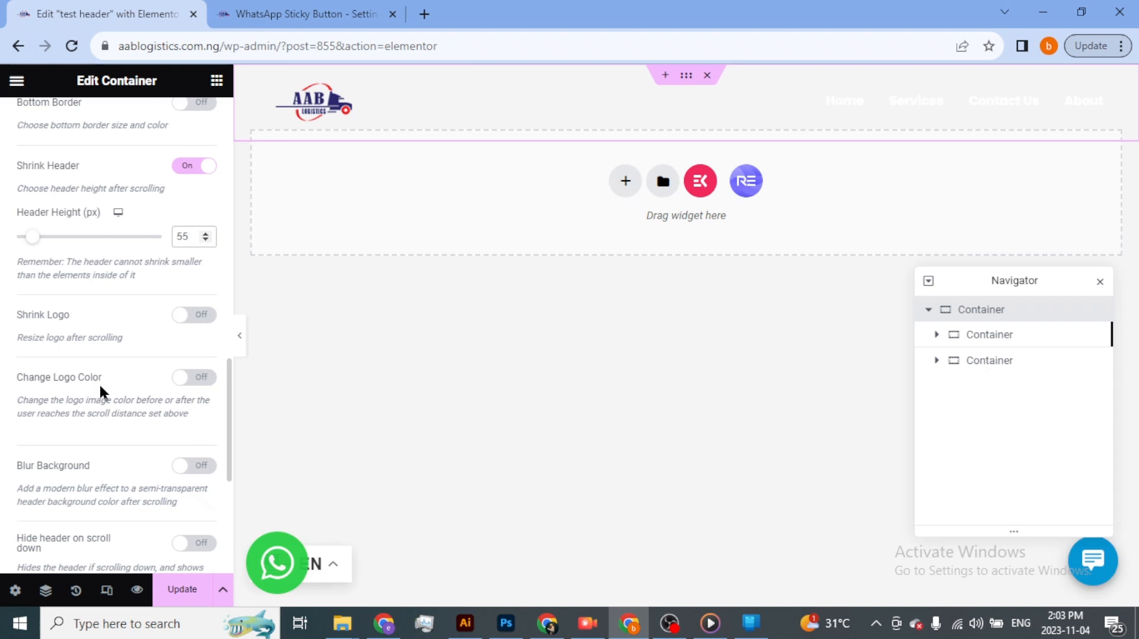
{"action": "left_click", "coordinate": [200, 379]}
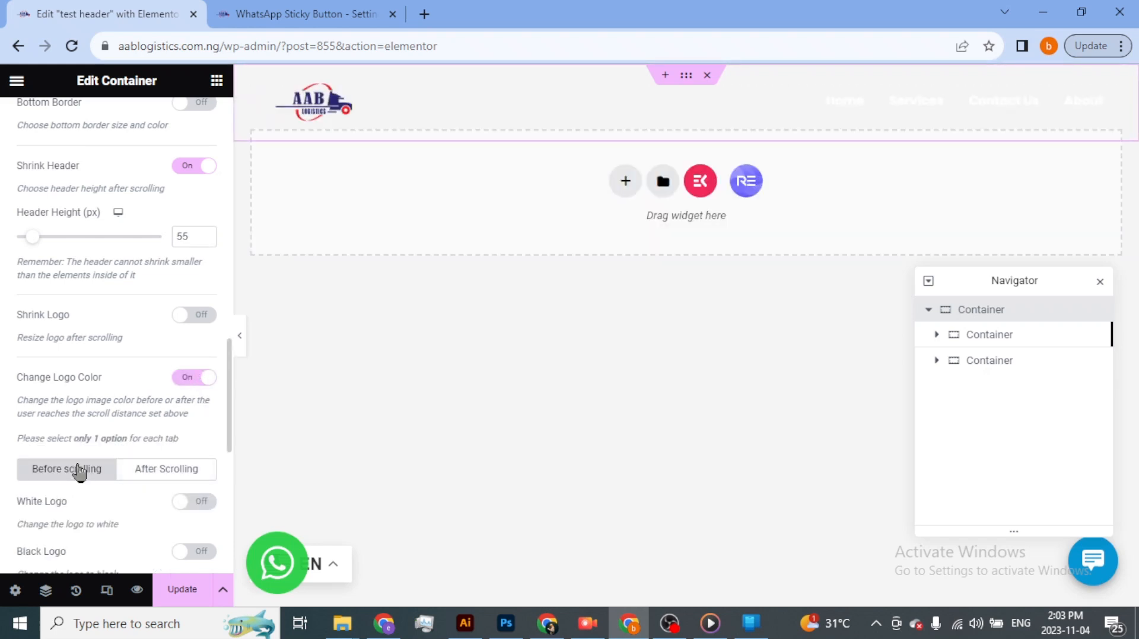
{"action": "left_click", "coordinate": [200, 509]}
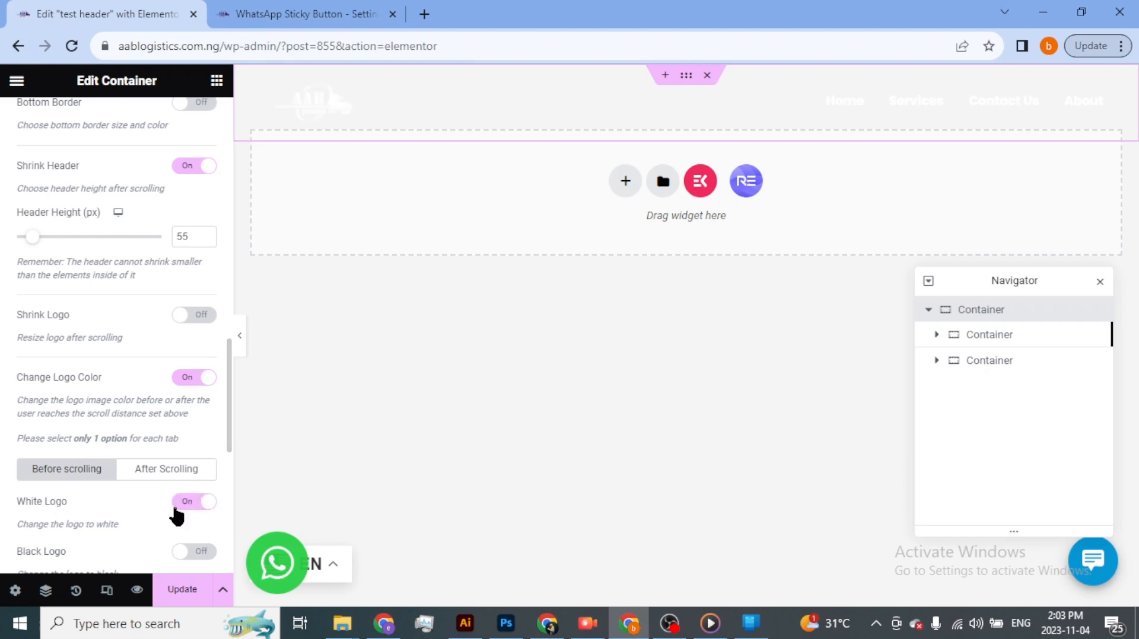
- Compare the before-scrolling and after-scrolling logo color options, and turn on Blur Background for the sticky header
{"action": "left_click", "coordinate": [180, 472]}
{"action": "scroll", "coordinate": [184, 481], "scroll_direction": "down", "scroll_amount": 3}
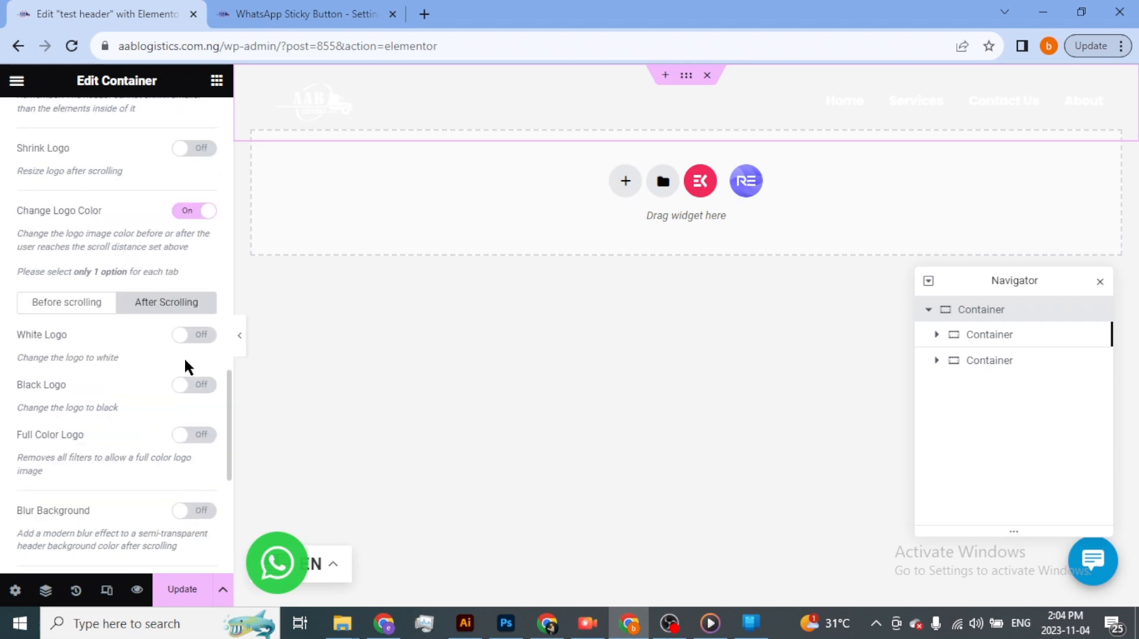
{"action": "left_click", "coordinate": [62, 305]}
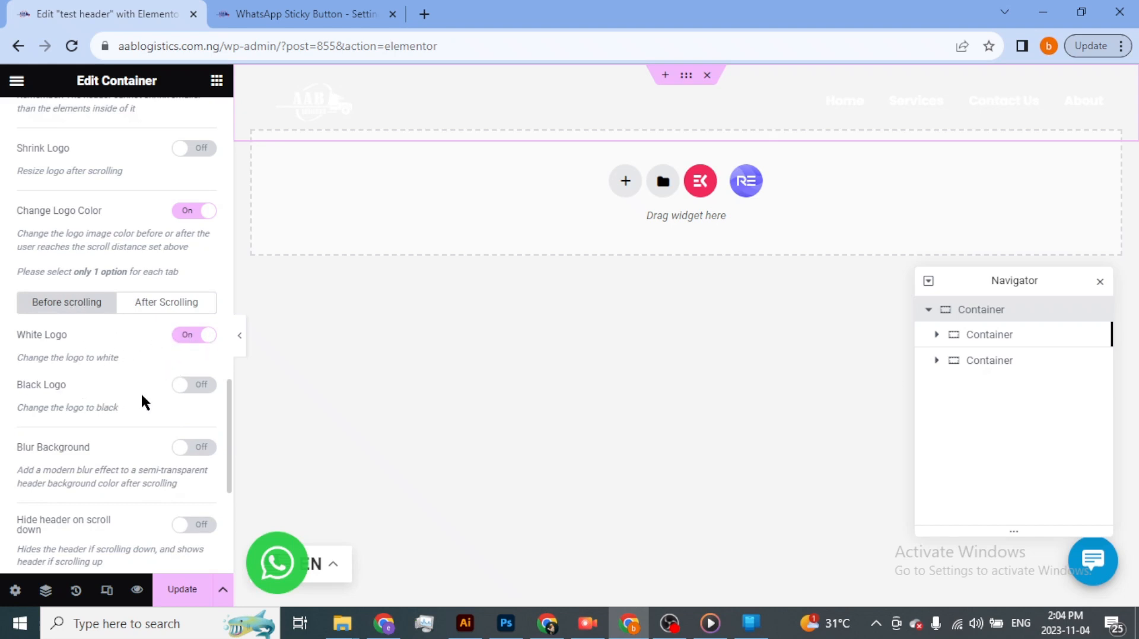
{"action": "left_click", "coordinate": [167, 304]}
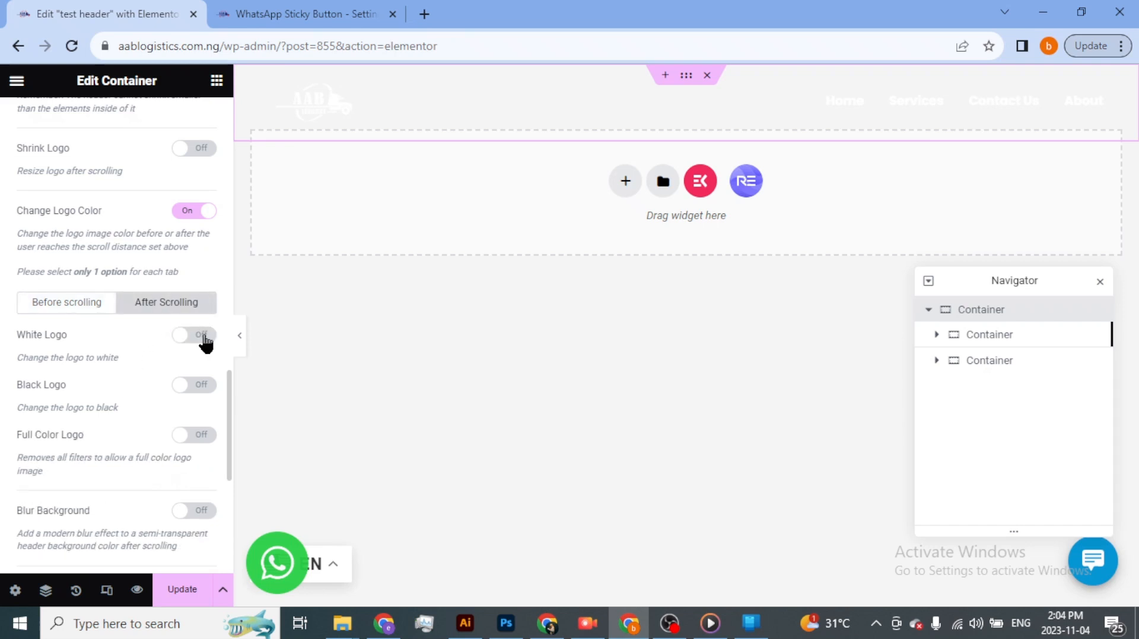
{"action": "left_click", "coordinate": [64, 307]}
{"action": "scroll", "coordinate": [136, 394], "scroll_direction": "down", "scroll_amount": 3}
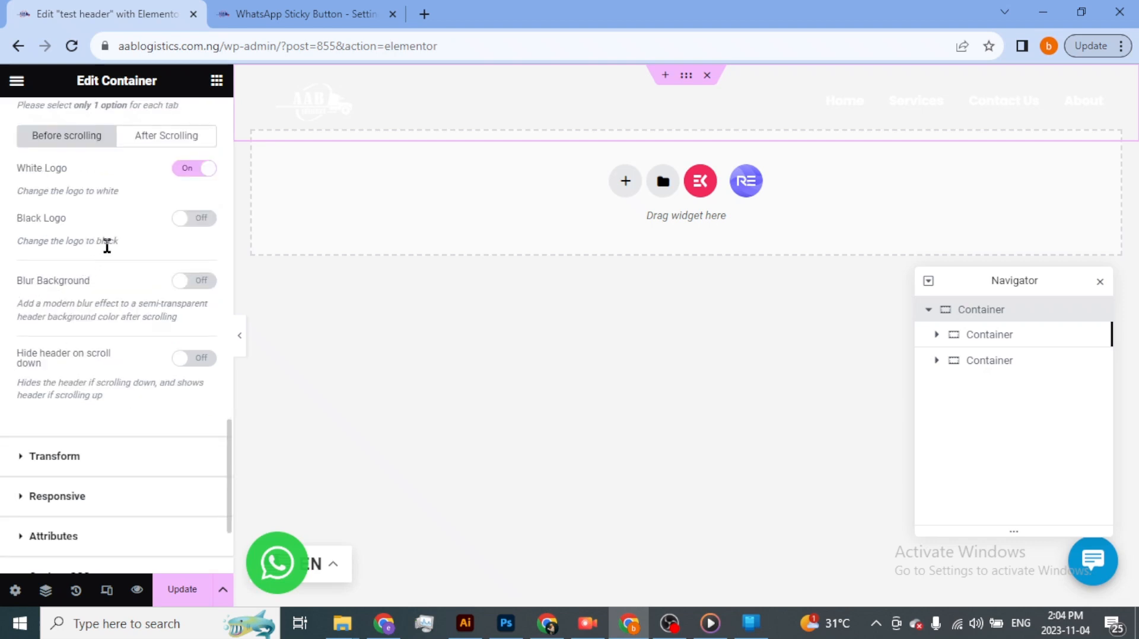
{"action": "left_click", "coordinate": [197, 282]}
- Turn on Hide header on scroll down with a scroll distance of 661 px, and update the header template
{"action": "left_click", "coordinate": [199, 359]}
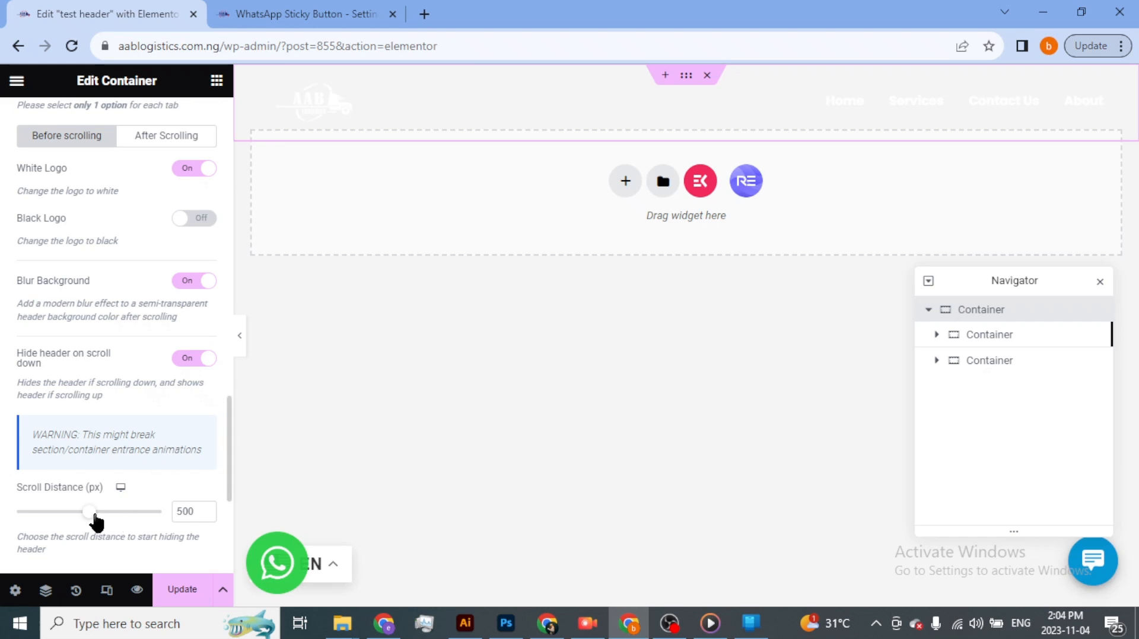
{"action": "left_click_drag", "start_coordinate": [106, 514], "coordinate": [118, 520]}
{"action": "scroll", "coordinate": [151, 485], "scroll_direction": "down", "scroll_amount": 3}
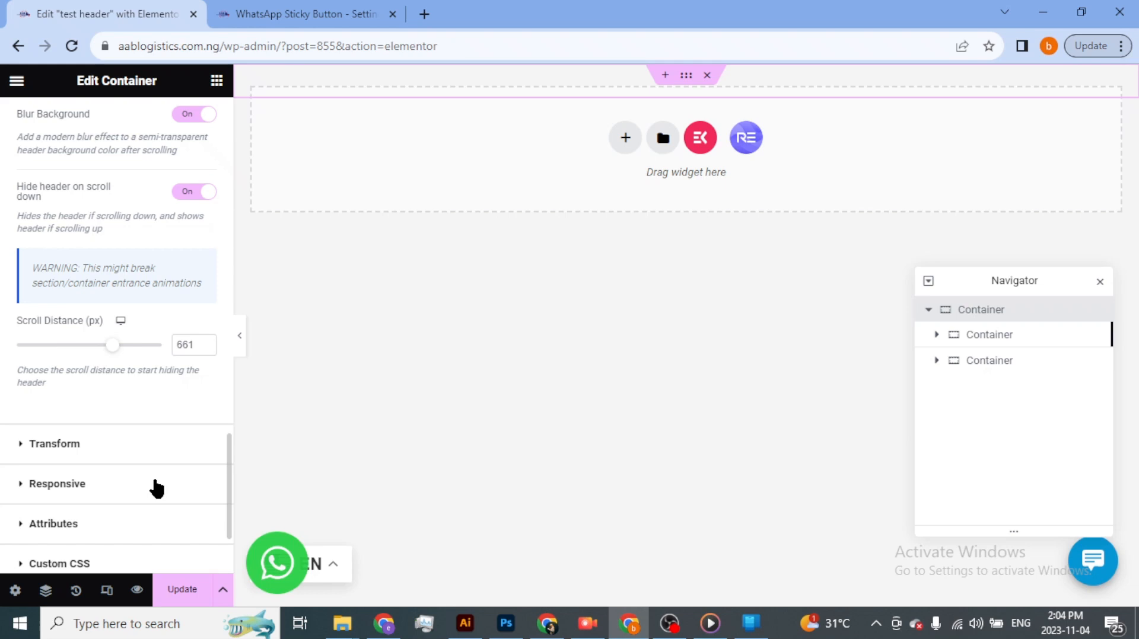
{"action": "scroll", "coordinate": [157, 487], "scroll_direction": "down", "scroll_amount": 3}
{"action": "scroll", "coordinate": [158, 472], "scroll_direction": "up", "scroll_amount": 3}
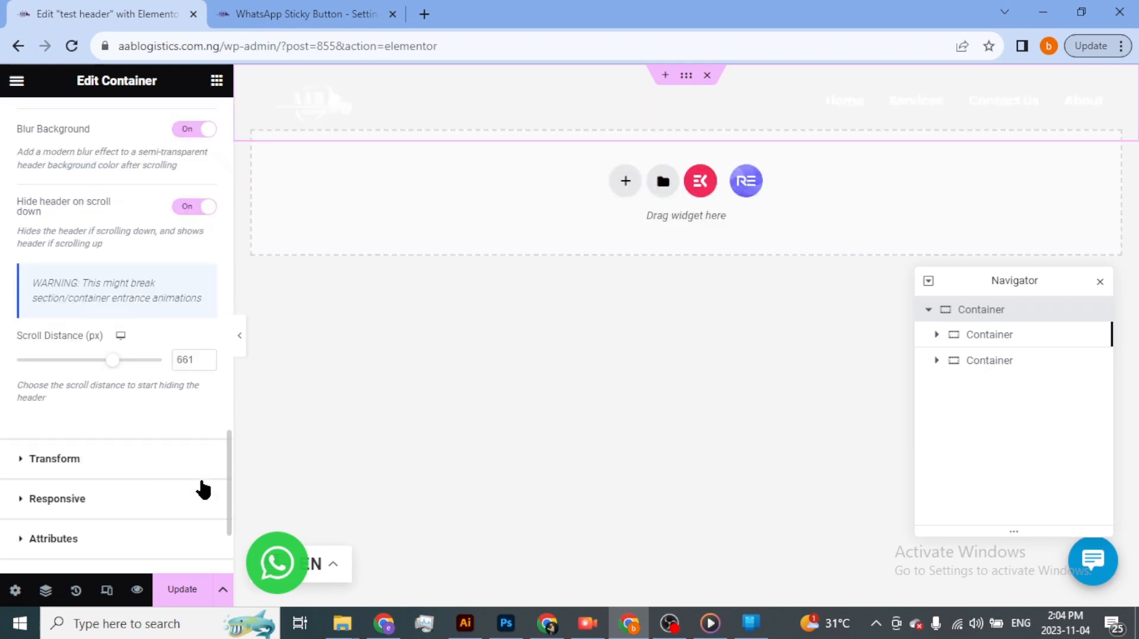
{"action": "left_click", "coordinate": [188, 590]}
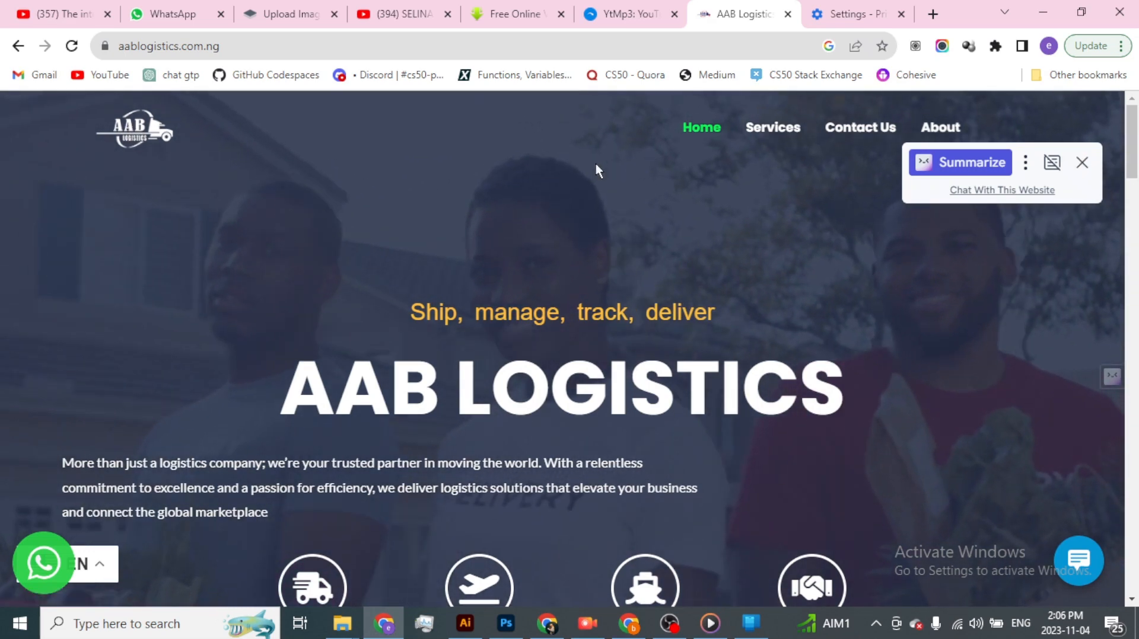
- On the live AAB Logistics home page, examine how the header's background, logo color and visibility react to scrolling down and up
{"action": "scroll", "coordinate": [578, 177], "scroll_direction": "down", "scroll_amount": 5}
{"action": "scroll", "coordinate": [579, 178], "scroll_direction": "down", "scroll_amount": 15}
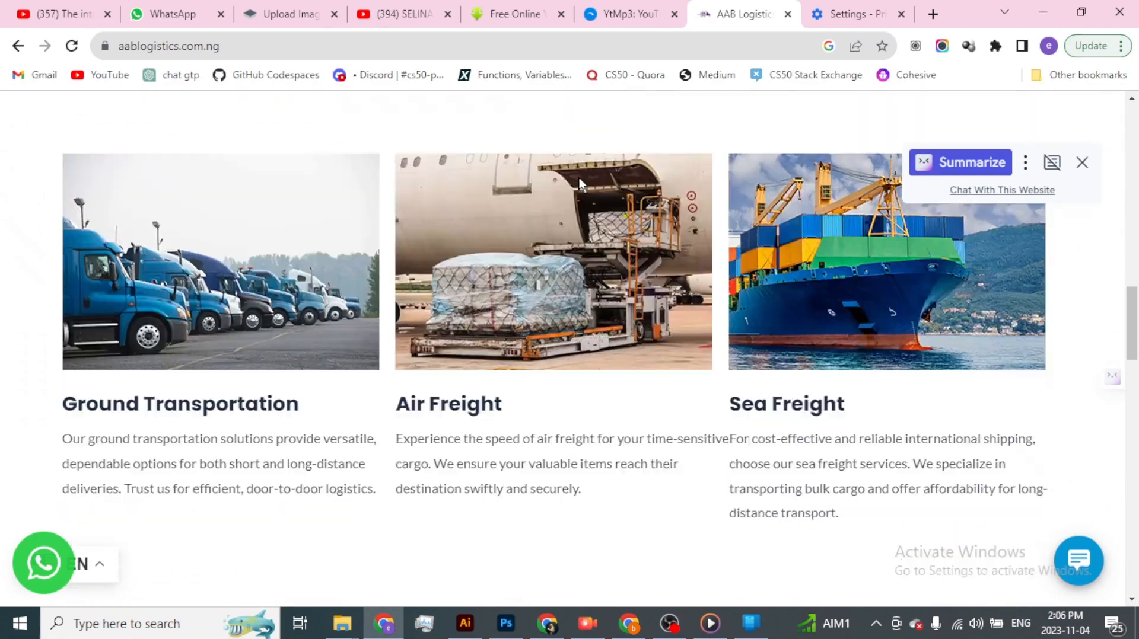
{"action": "scroll", "coordinate": [578, 178], "scroll_direction": "down", "scroll_amount": 15}
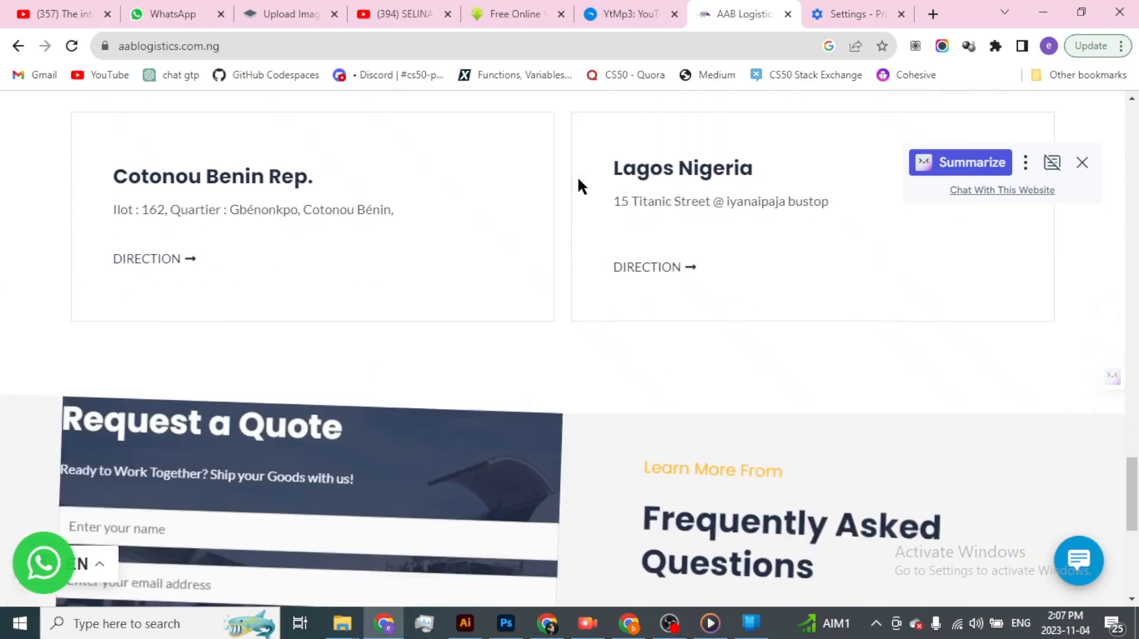
{"action": "scroll", "coordinate": [578, 175], "scroll_direction": "up", "scroll_amount": 3}
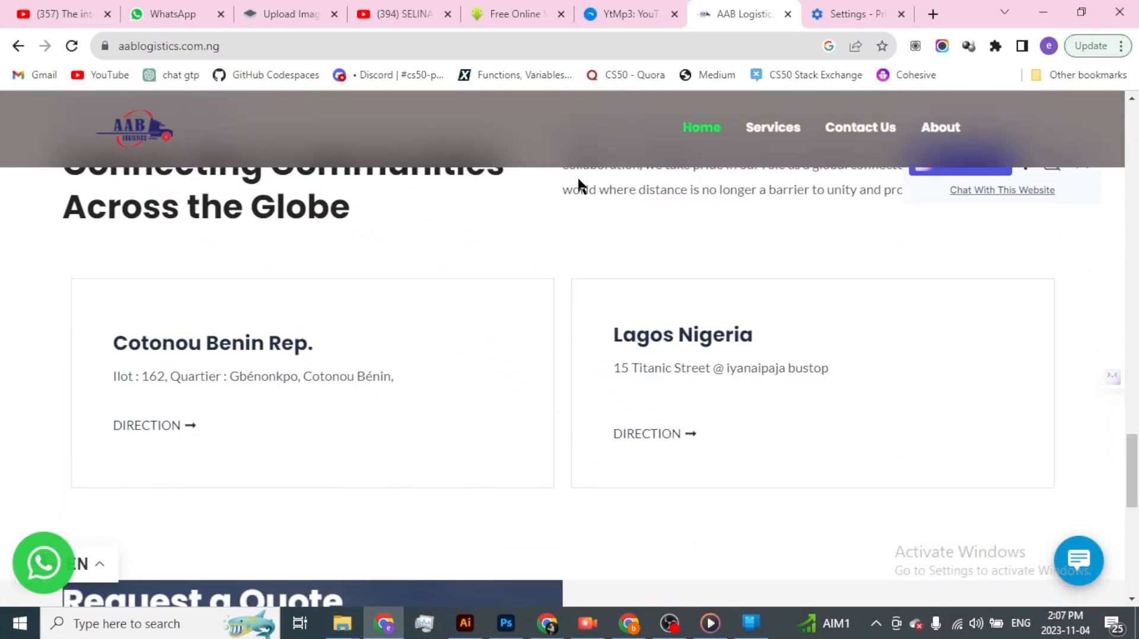
{"action": "scroll", "coordinate": [578, 177], "scroll_direction": "up", "scroll_amount": 15}
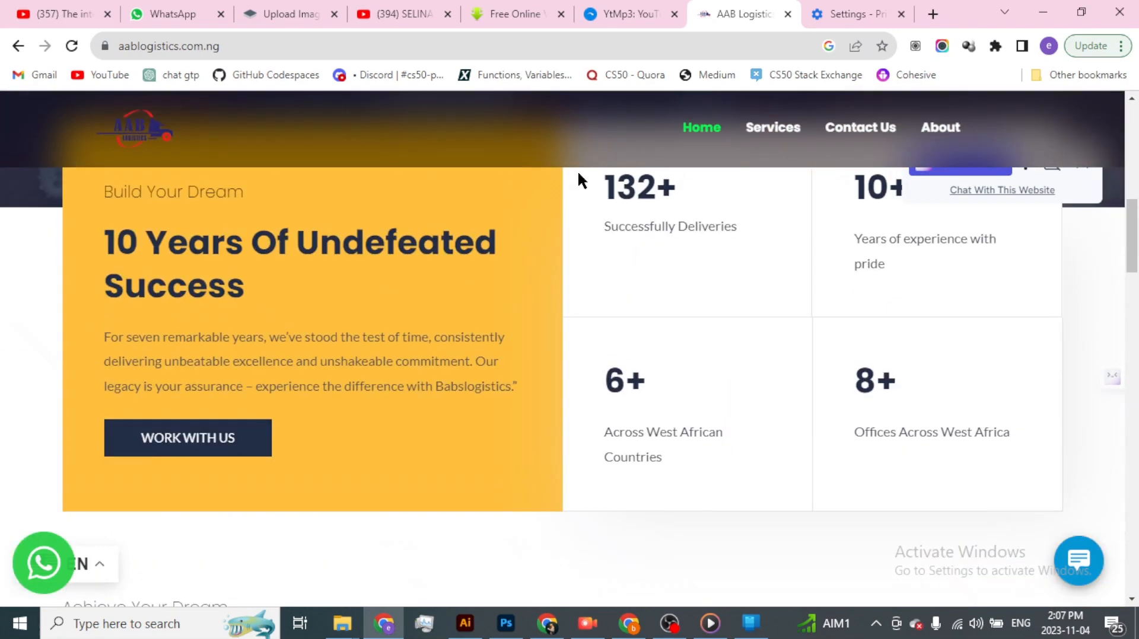
{"action": "scroll", "coordinate": [579, 172], "scroll_direction": "up", "scroll_amount": 10}
{"action": "scroll", "coordinate": [578, 172], "scroll_direction": "down", "scroll_amount": 8}
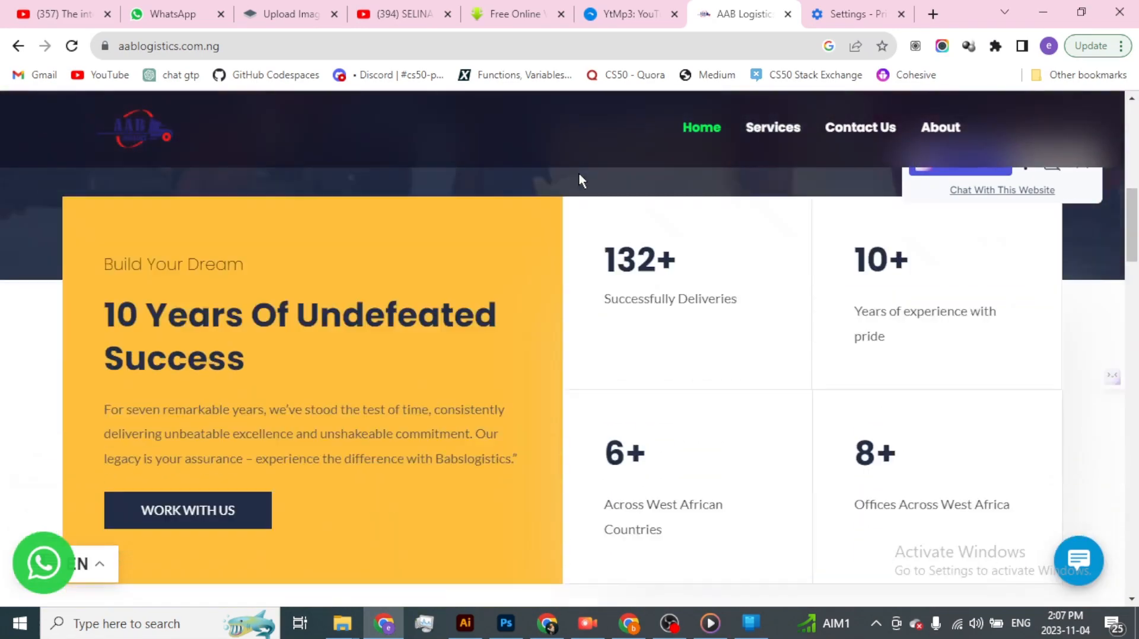
{"action": "scroll", "coordinate": [788, 142], "scroll_direction": "down", "scroll_amount": 12}
{"action": "scroll", "coordinate": [727, 188], "scroll_direction": "up", "scroll_amount": 17}
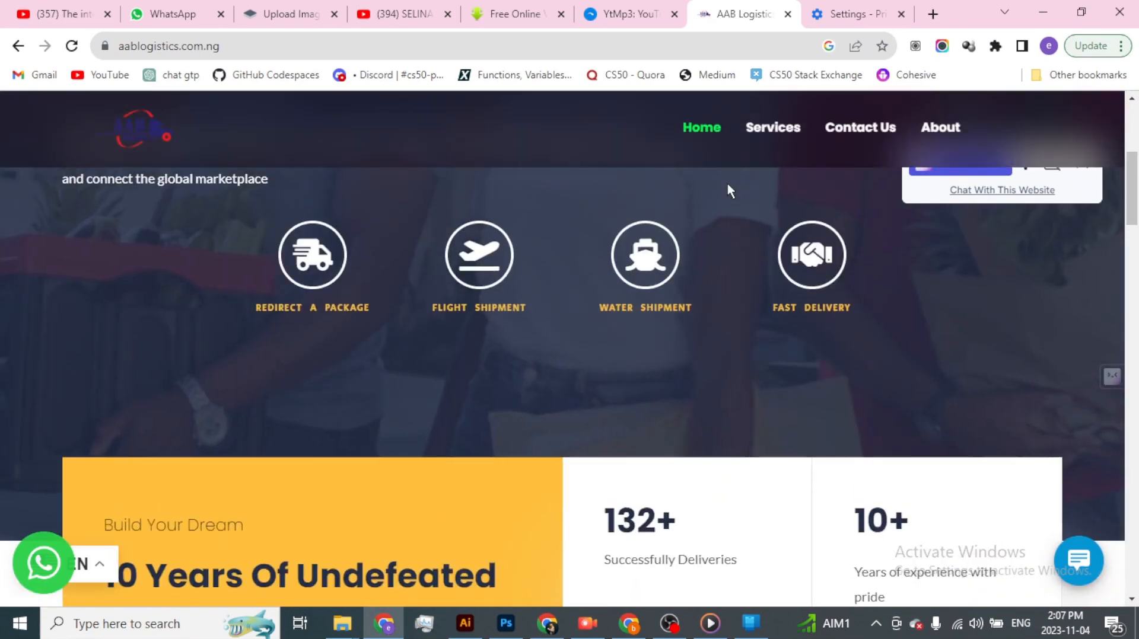
{"action": "scroll", "coordinate": [727, 183], "scroll_direction": "up", "scroll_amount": 6}
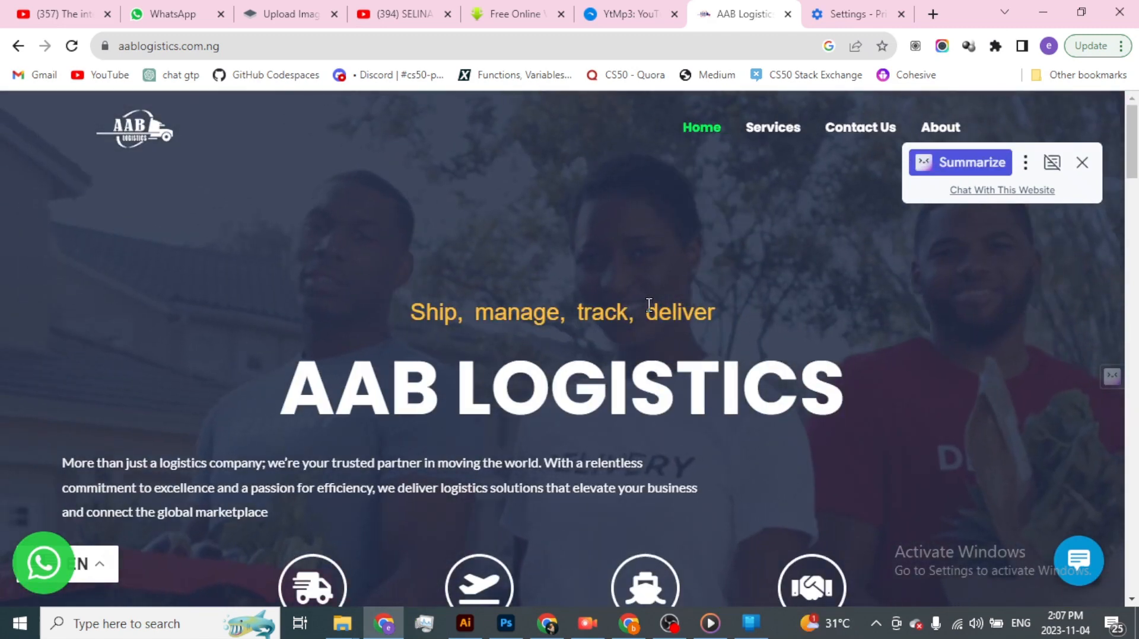
{"action": "scroll", "coordinate": [593, 309], "scroll_direction": "down", "scroll_amount": 3}
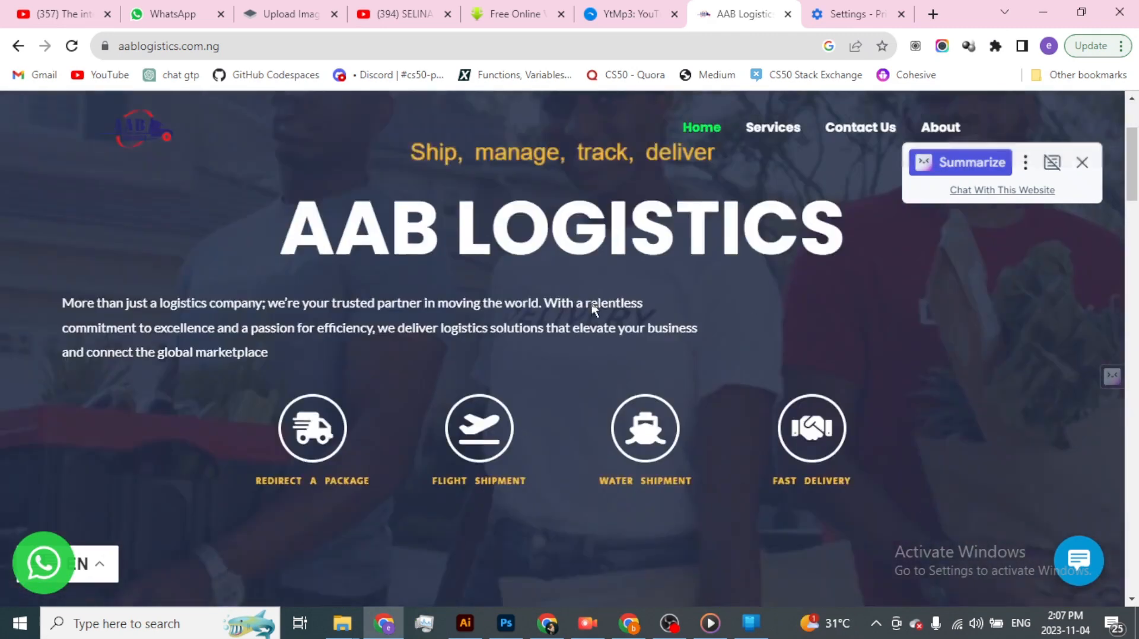
{"action": "scroll", "coordinate": [590, 301], "scroll_direction": "down", "scroll_amount": 3}
{"action": "scroll", "coordinate": [590, 302], "scroll_direction": "up", "scroll_amount": 6}
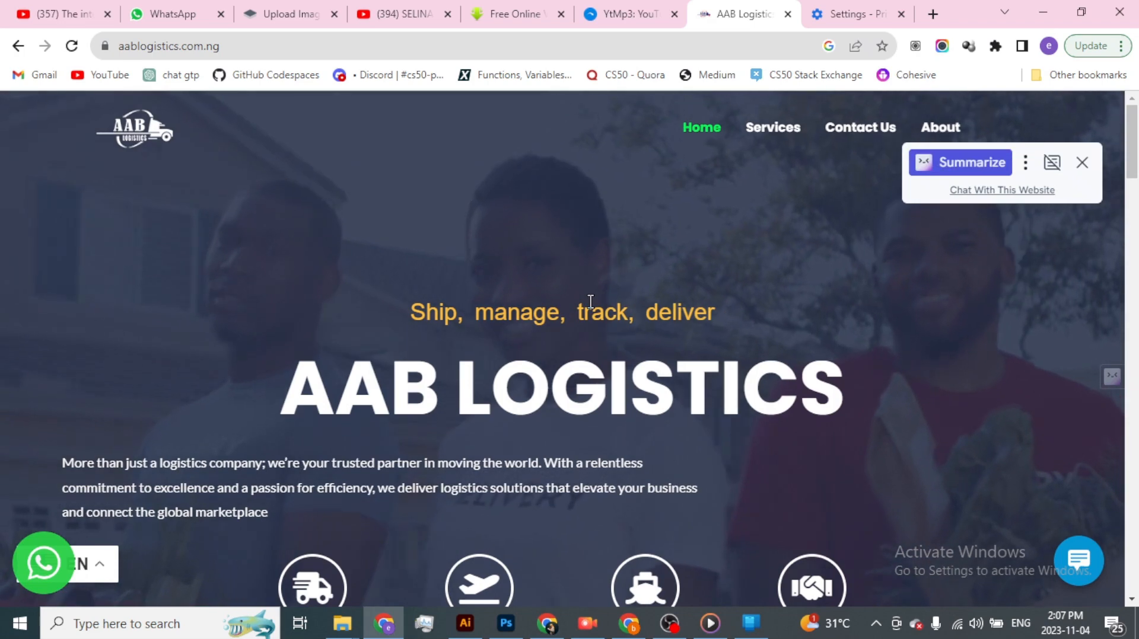
- Inspect the home page with the browser's developer tools and preview it in device emulation as an iPhone 12 Pro
{"action": "right_click", "coordinate": [571, 213]}
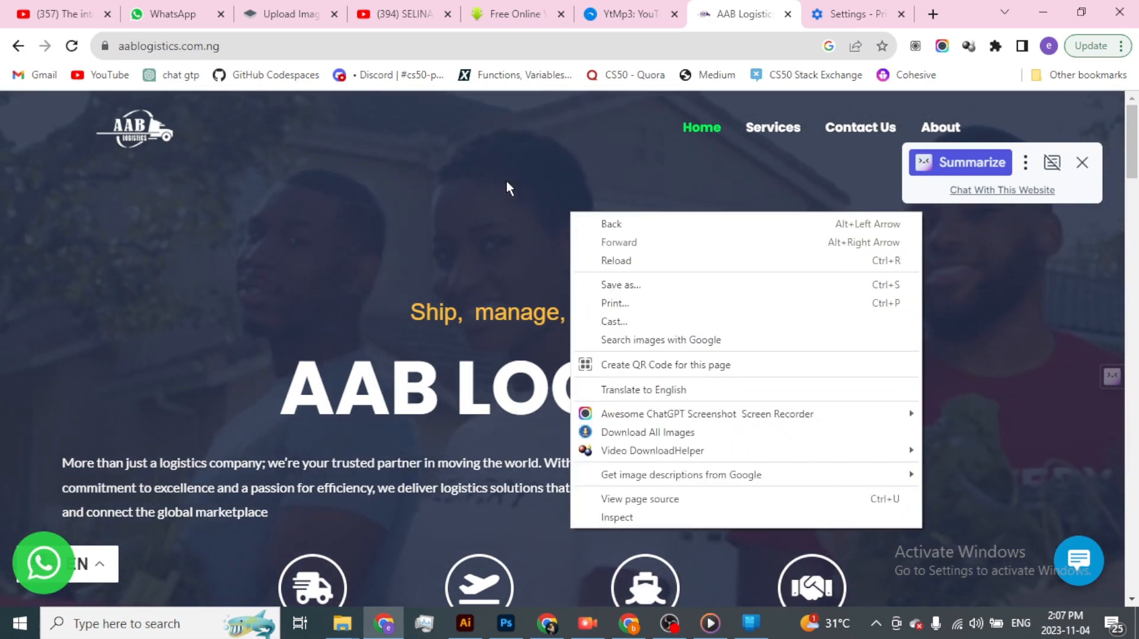
{"action": "left_click", "coordinate": [641, 519]}
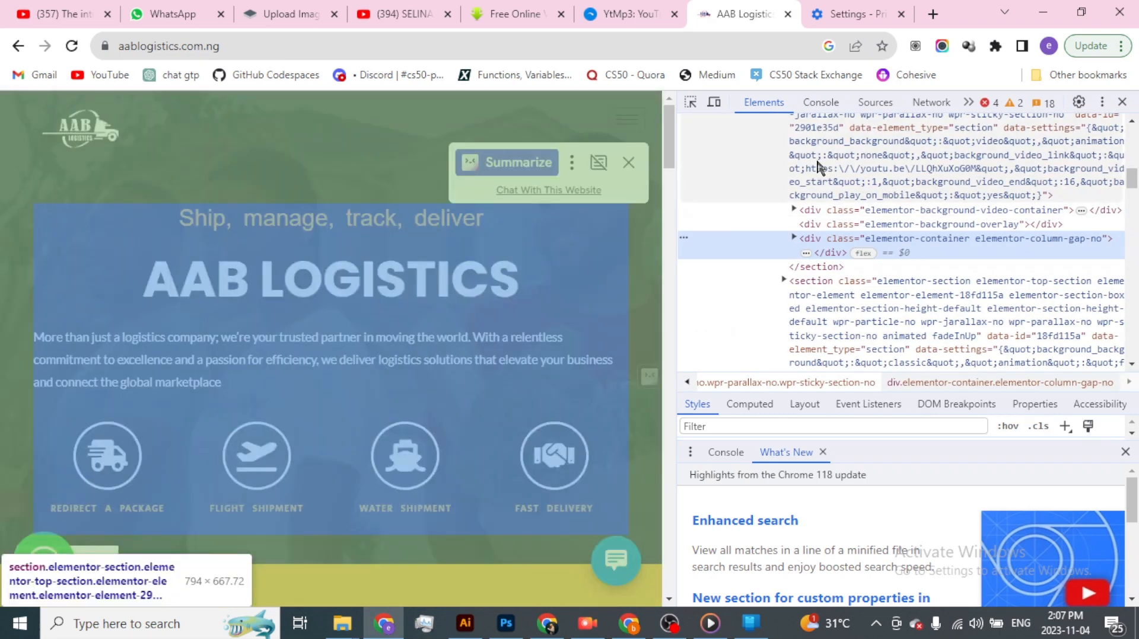
{"action": "left_click", "coordinate": [714, 102]}
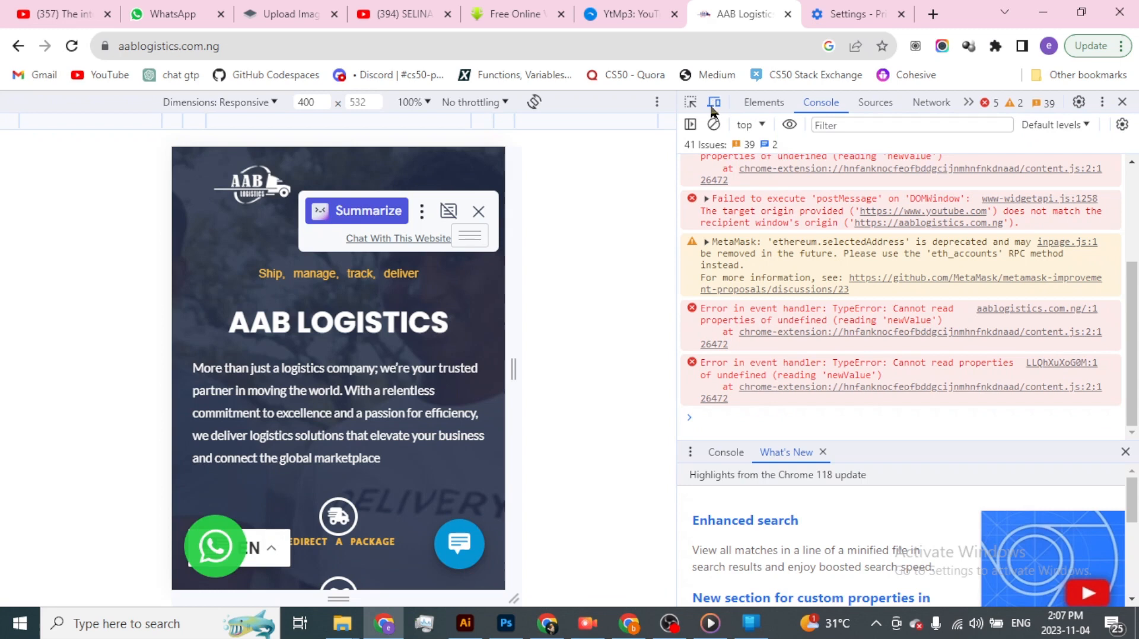
{"action": "left_click", "coordinate": [502, 104]}
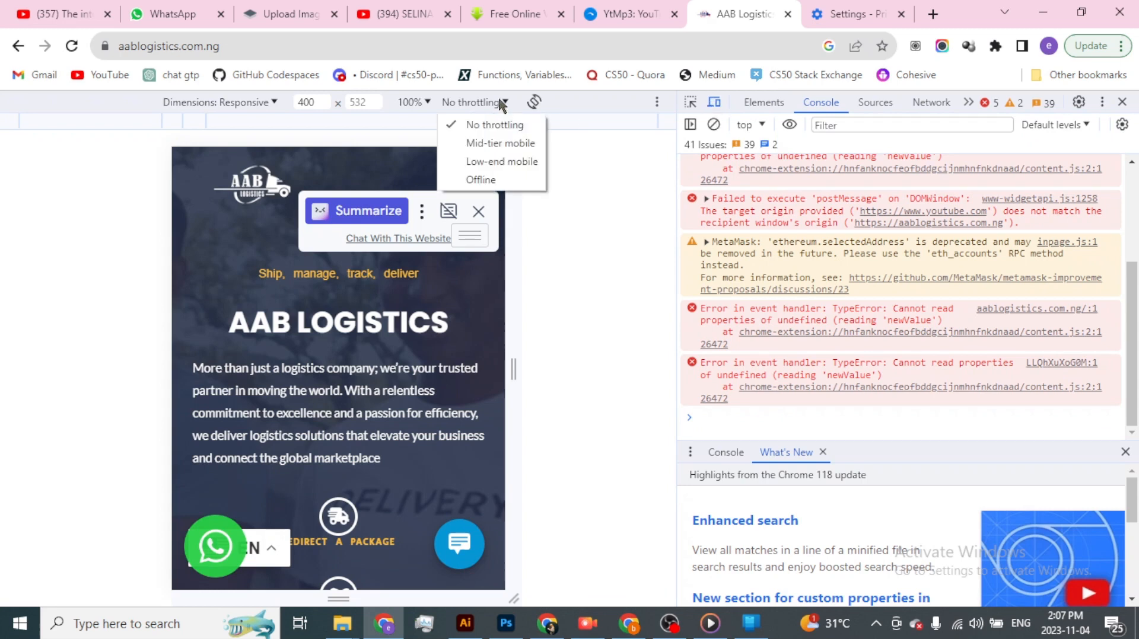
{"action": "left_click", "coordinate": [282, 102]}
{"action": "left_click", "coordinate": [274, 102]}
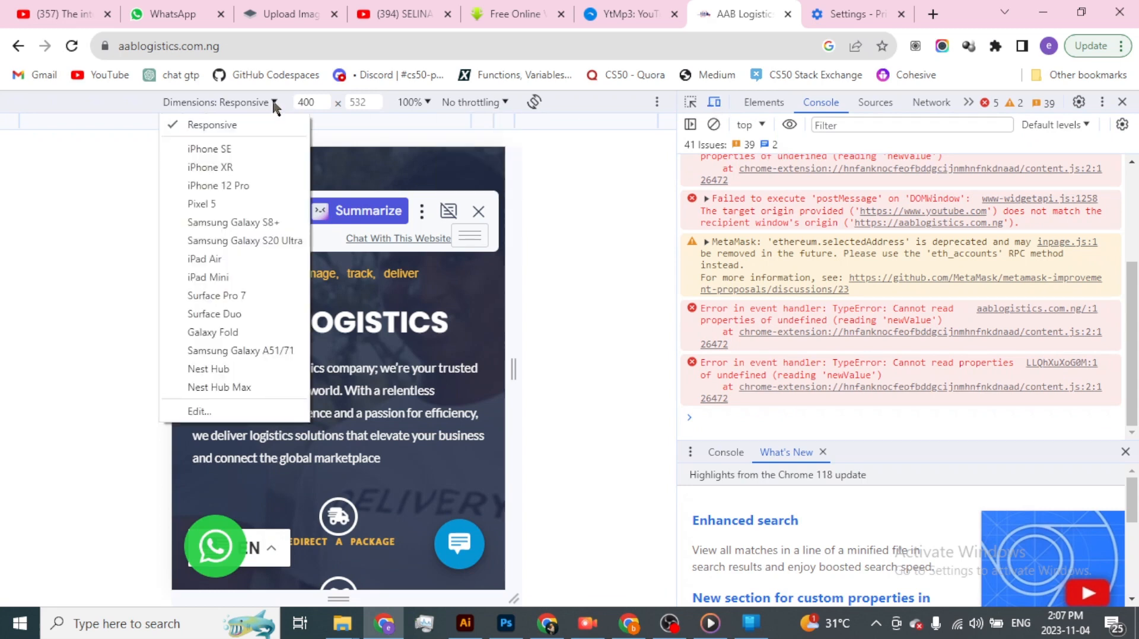
{"action": "left_click", "coordinate": [196, 183]}
- Emulate an iPad Mini, examine the header and hamburger icon while scrolling the page, and dismiss the Summarize popup covering it
{"action": "left_click", "coordinate": [272, 101]}
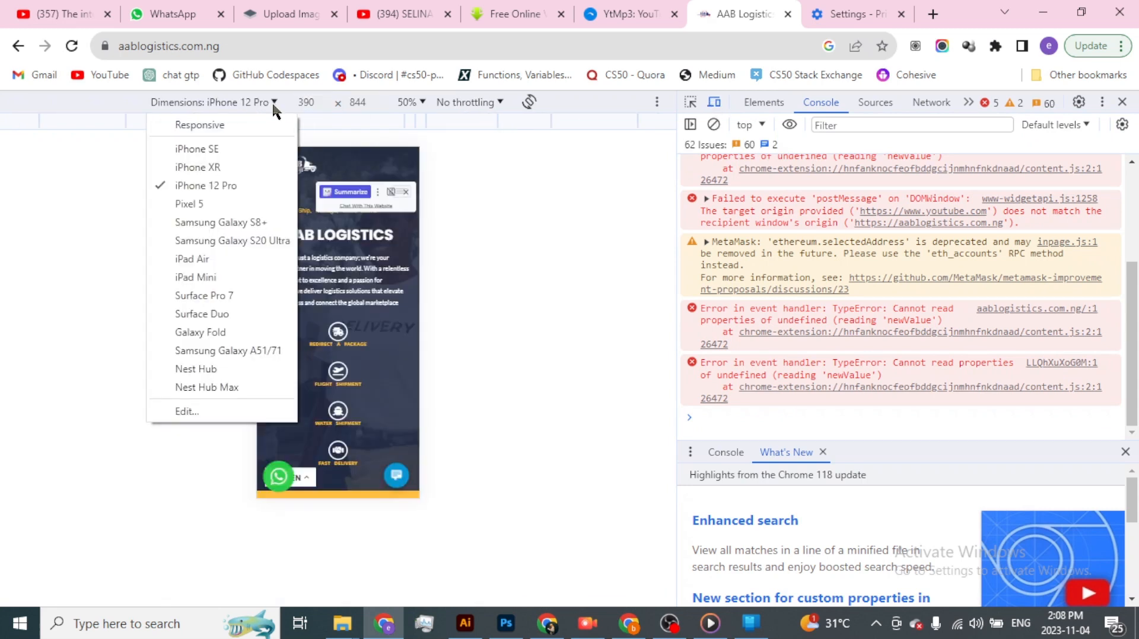
{"action": "left_click", "coordinate": [242, 277]}
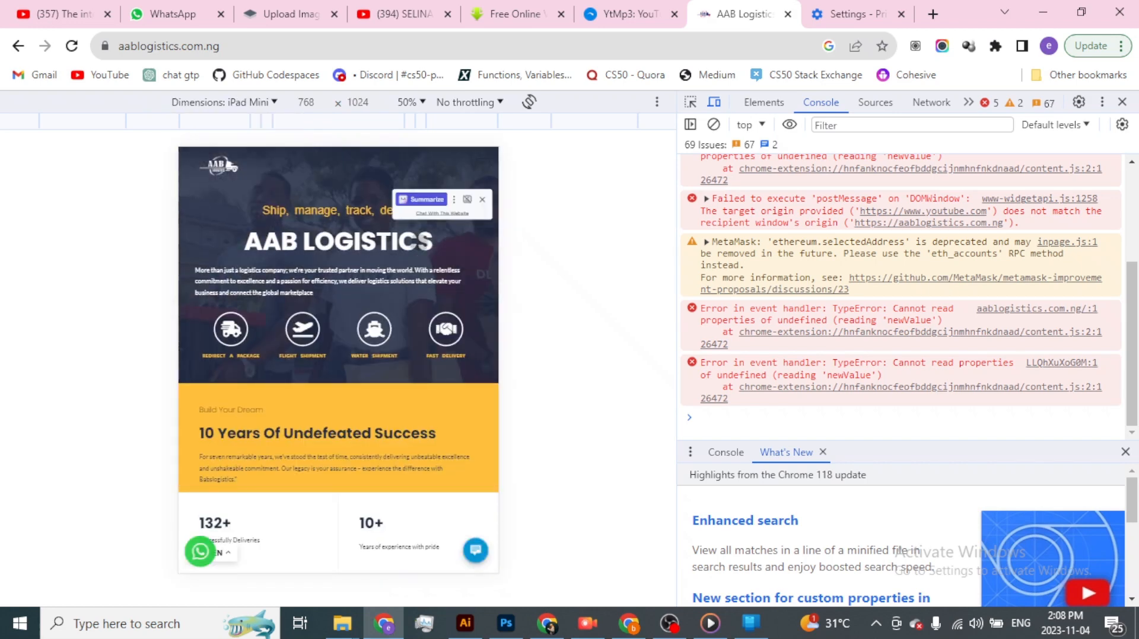
{"action": "scroll", "coordinate": [399, 300], "scroll_direction": "down", "scroll_amount": 1}
{"action": "scroll", "coordinate": [400, 299], "scroll_direction": "up", "scroll_amount": 1}
{"action": "scroll", "coordinate": [399, 299], "scroll_direction": "down", "scroll_amount": 10}
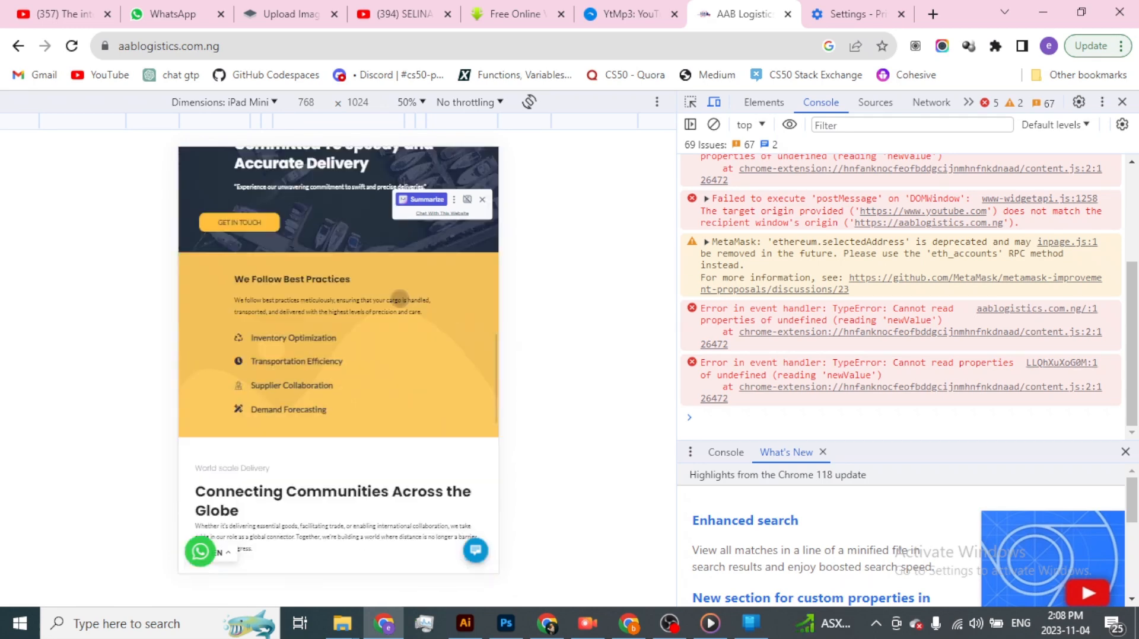
{"action": "scroll", "coordinate": [399, 299], "scroll_direction": "up", "scroll_amount": 10}
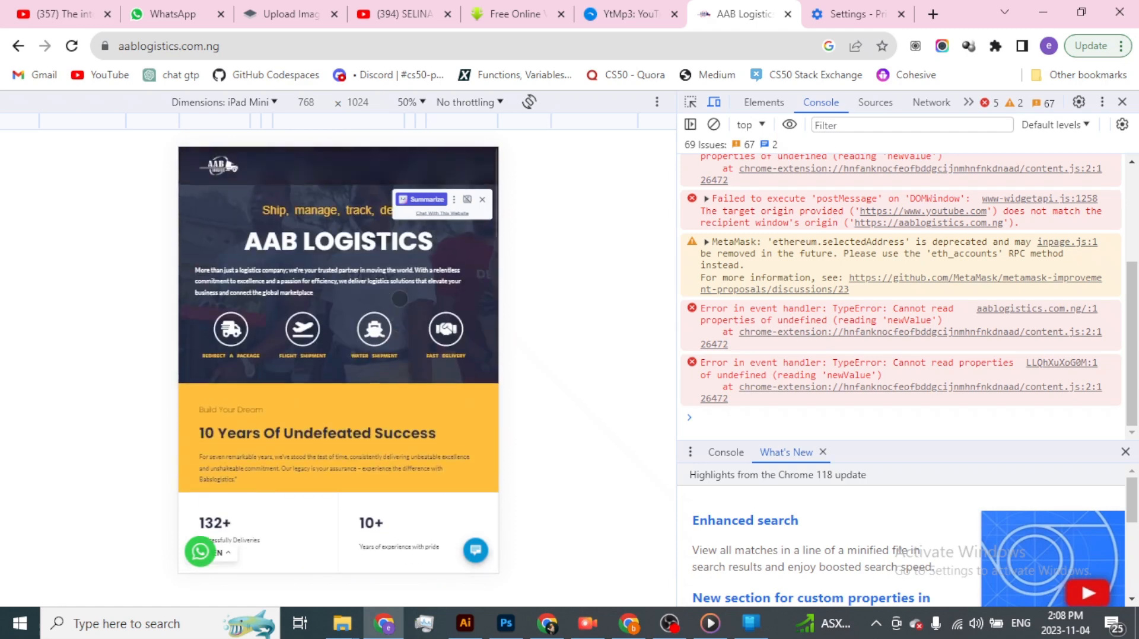
{"action": "scroll", "coordinate": [399, 299], "scroll_direction": "down", "scroll_amount": 3}
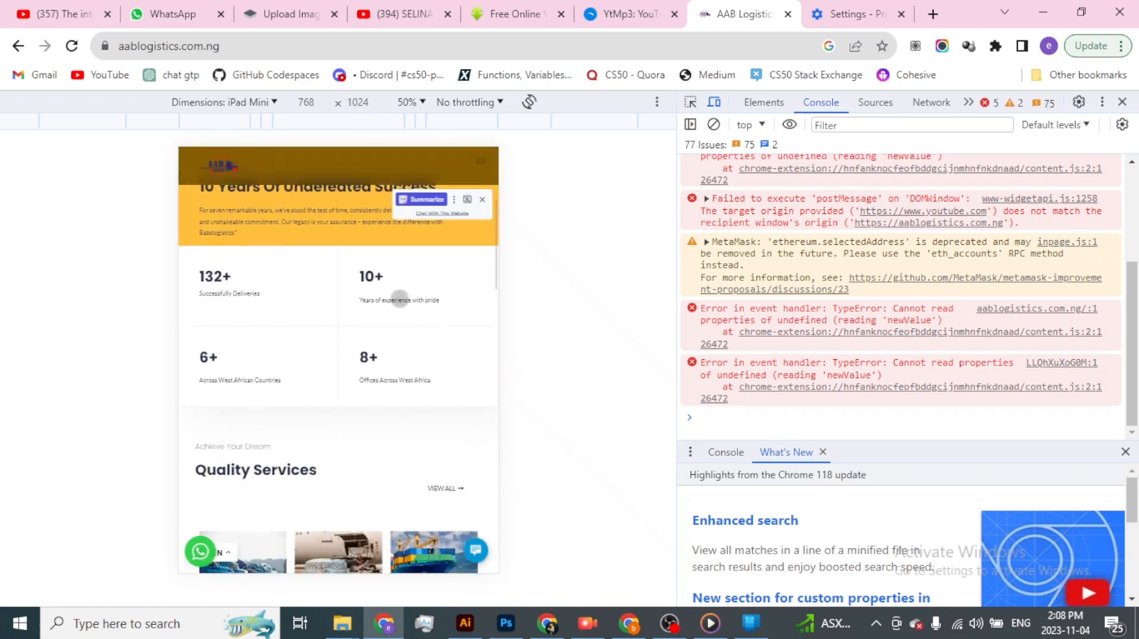
{"action": "scroll", "coordinate": [399, 299], "scroll_direction": "down", "scroll_amount": 5}
{"action": "scroll", "coordinate": [399, 298], "scroll_direction": "up", "scroll_amount": 7}
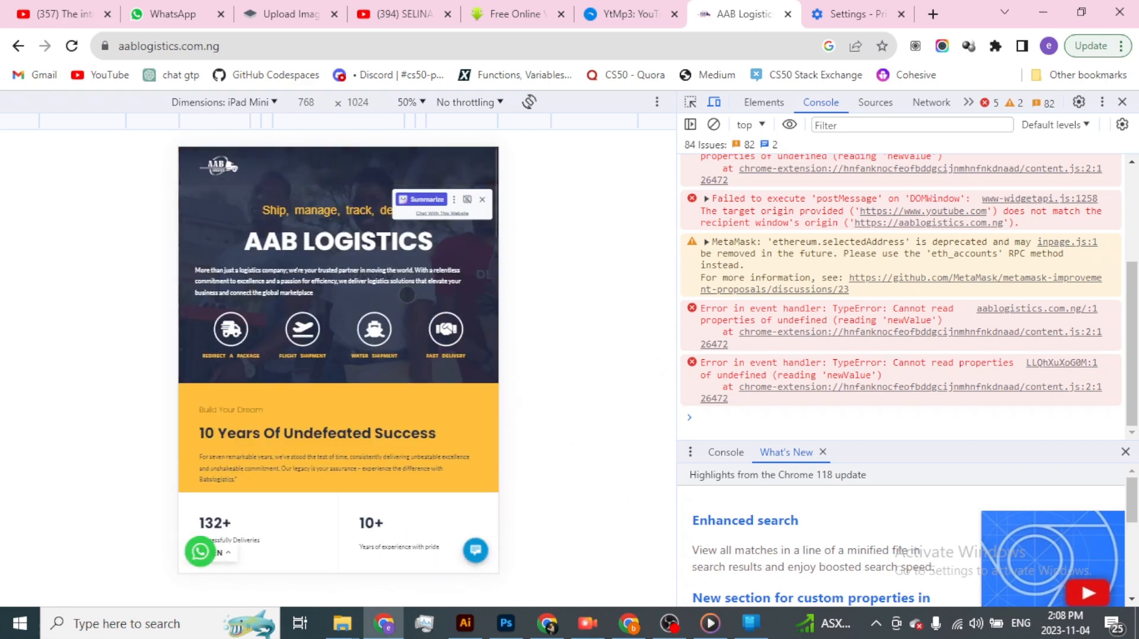
{"action": "left_click", "coordinate": [482, 199]}
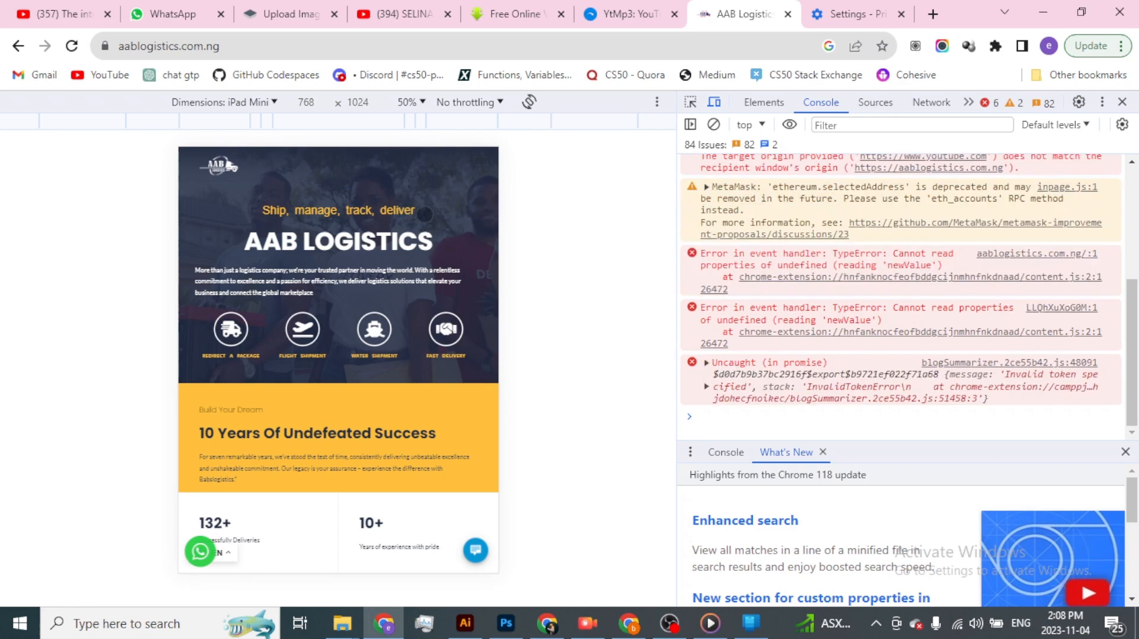
- Return to the Elementor header editor and switch the canvas to the tablet portrait responsive view
{"action": "key", "text": "alt+Tab"}
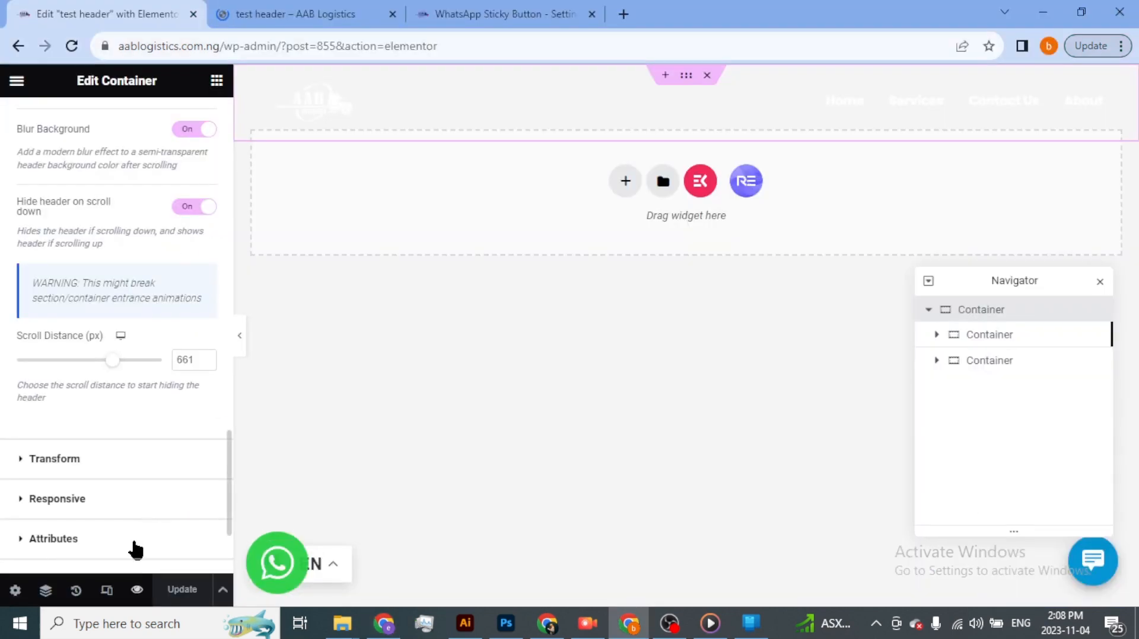
{"action": "left_click", "coordinate": [107, 590]}
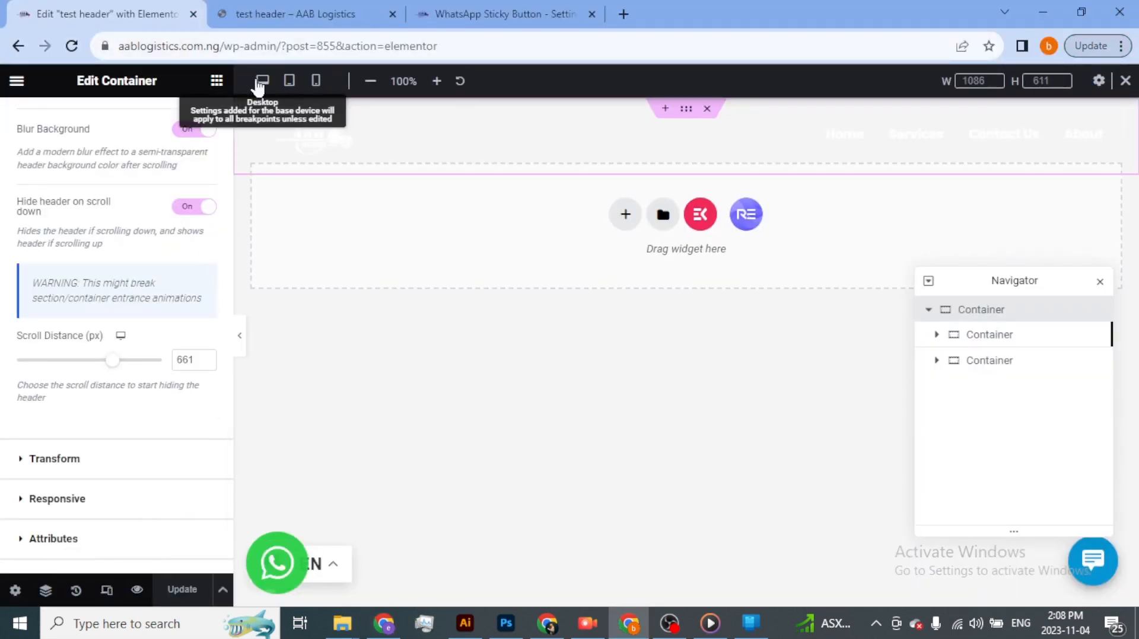
{"action": "left_click", "coordinate": [290, 81]}
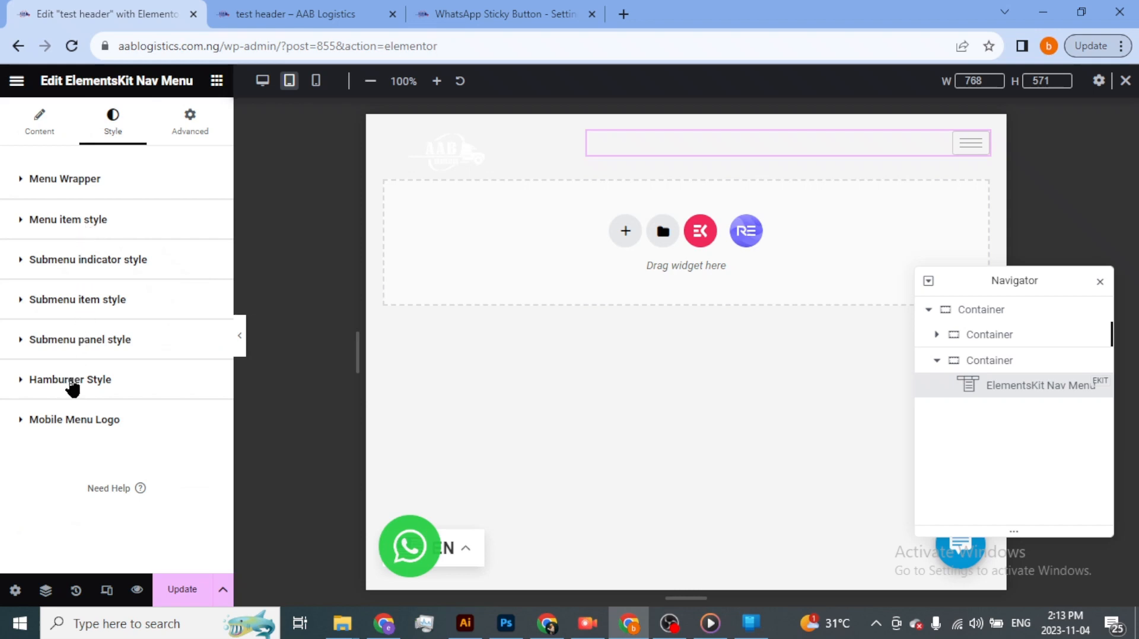
- Open the nav menu's Hamburger Style settings and bring the hamburger toggle's icon color option into view
{"action": "left_click", "coordinate": [71, 385]}
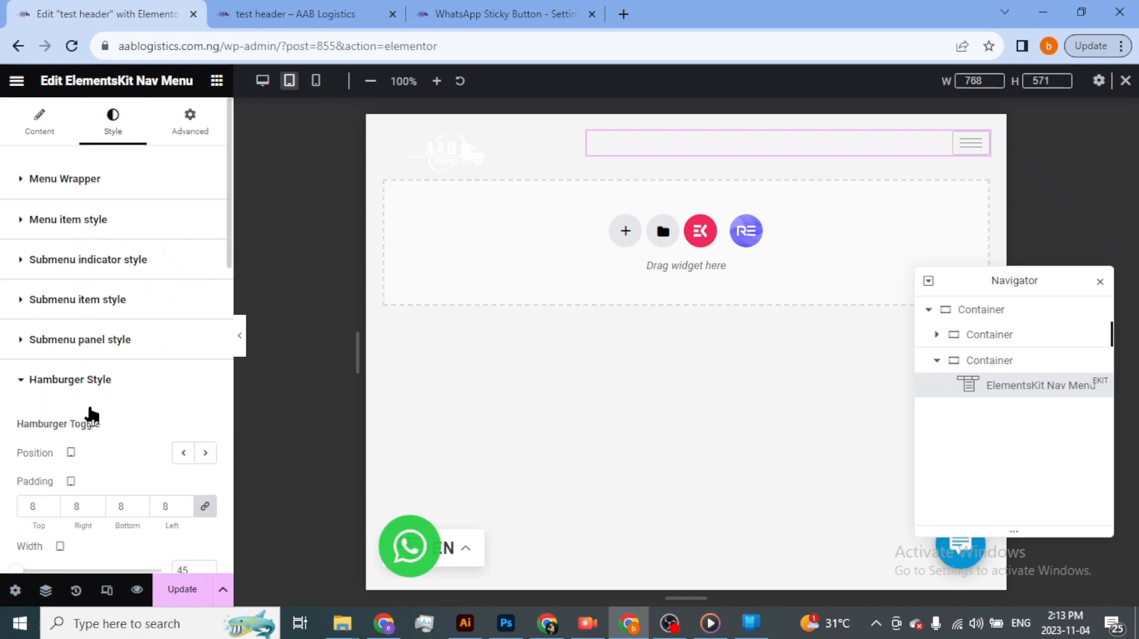
{"action": "scroll", "coordinate": [89, 424], "scroll_direction": "down", "scroll_amount": 3}
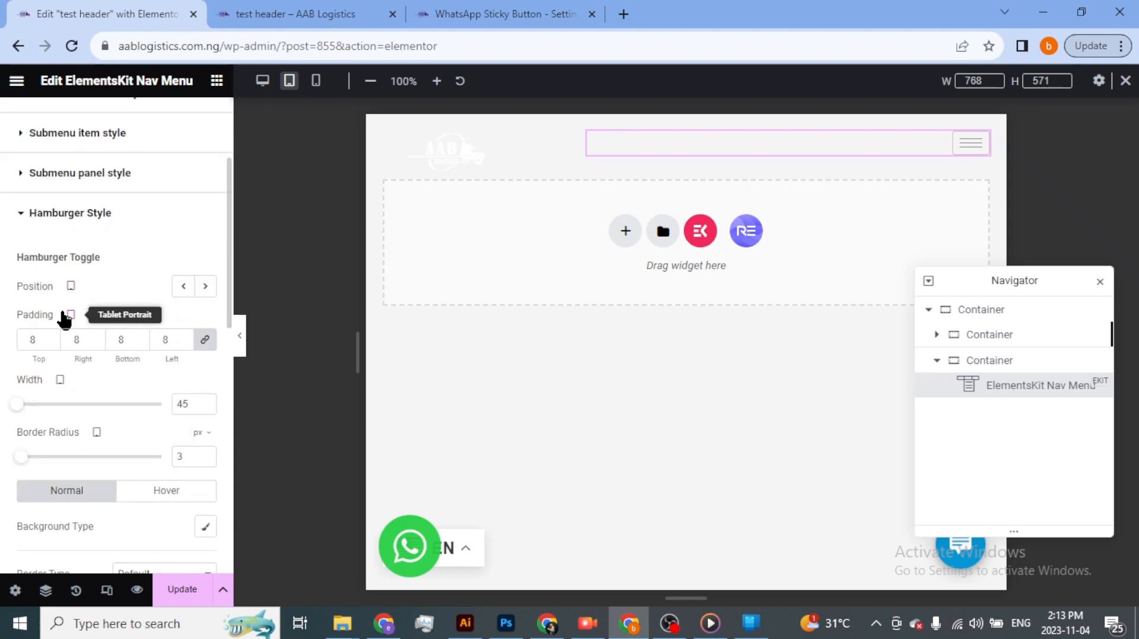
{"action": "scroll", "coordinate": [101, 403], "scroll_direction": "down", "scroll_amount": 3}
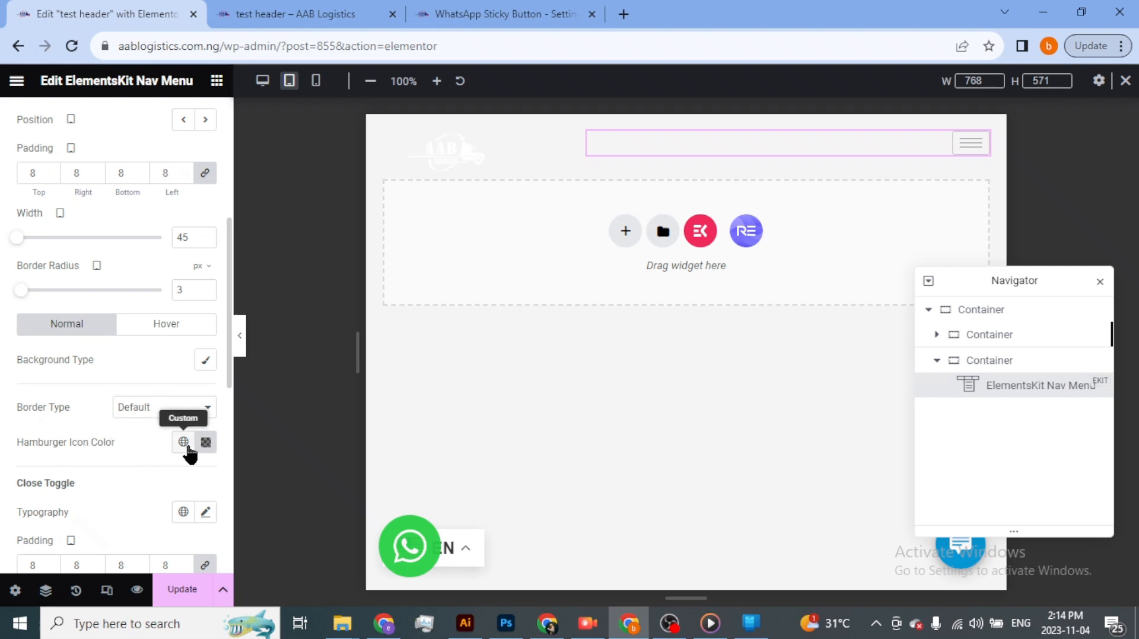
- Try semi-transparent white, #FFFFFF80, as a custom hamburger icon color
{"action": "left_click", "coordinate": [184, 443]}
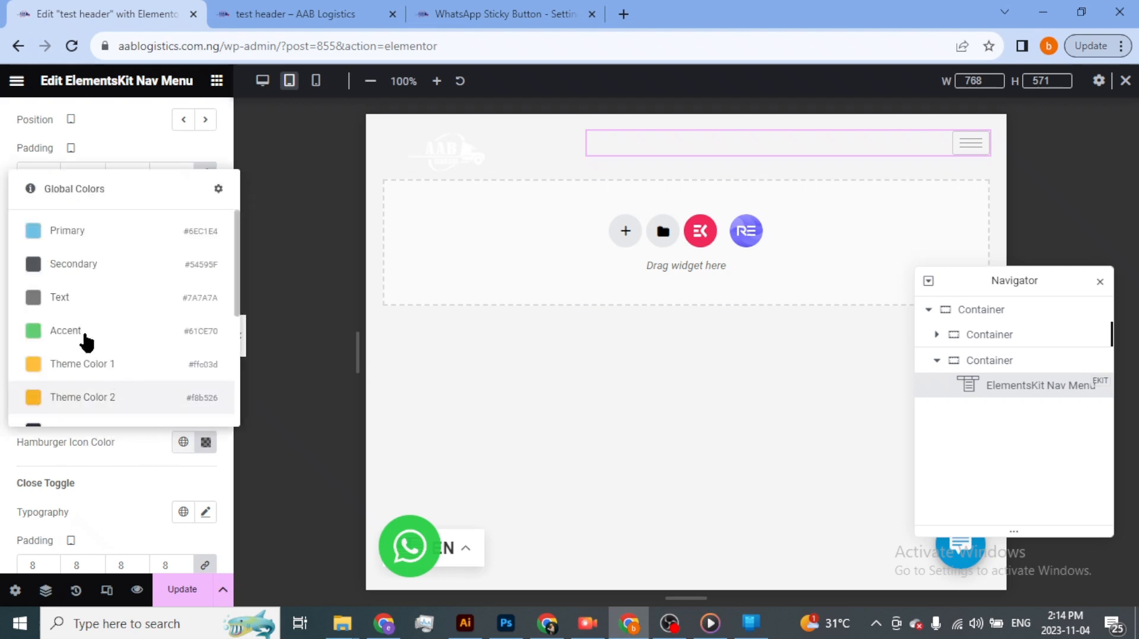
{"action": "left_click", "coordinate": [206, 442]}
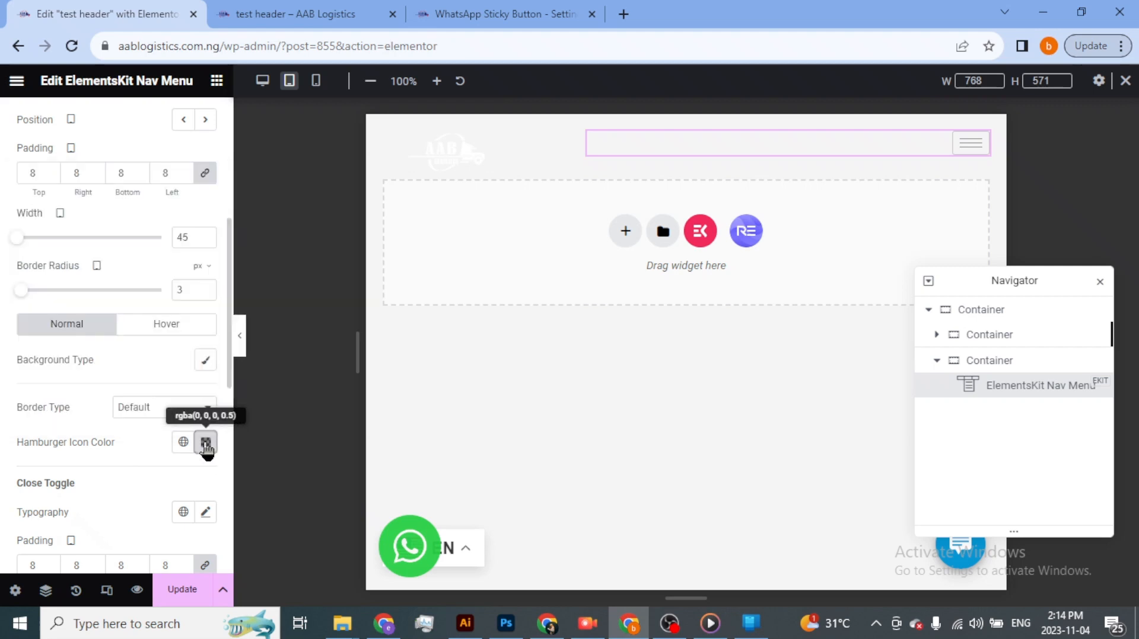
{"action": "left_click", "coordinate": [206, 442]}
{"action": "left_click", "coordinate": [143, 237]}
{"action": "left_click_drag", "start_coordinate": [124, 194], "coordinate": [82, 197]}
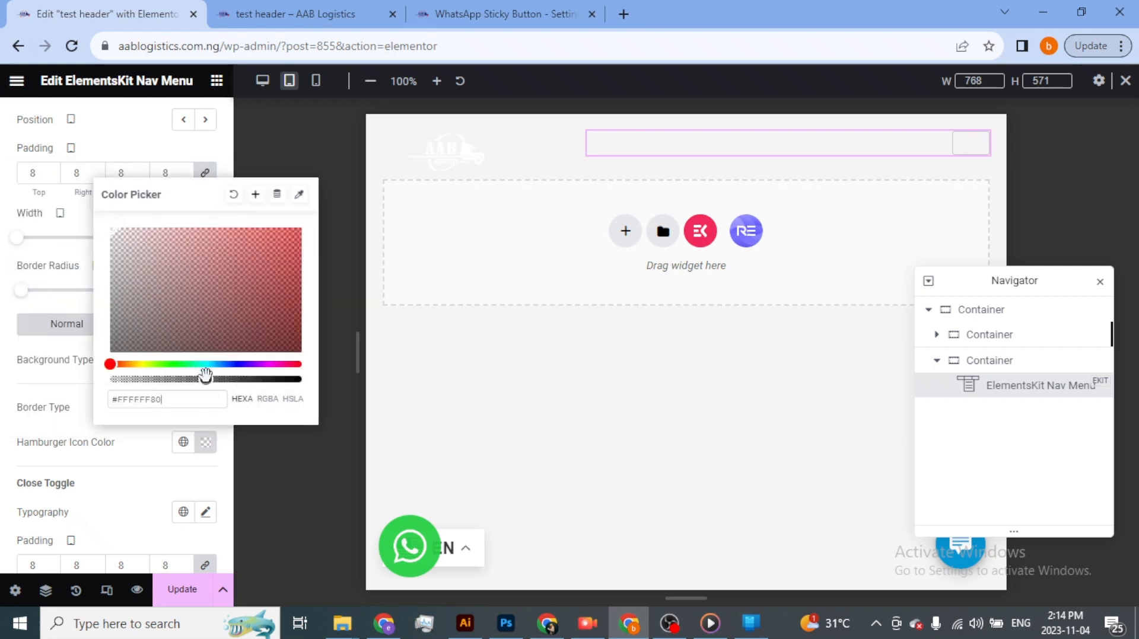
- Set the hamburger icon color to the global Theme Color 7 and update the header
{"action": "left_click", "coordinate": [182, 443]}
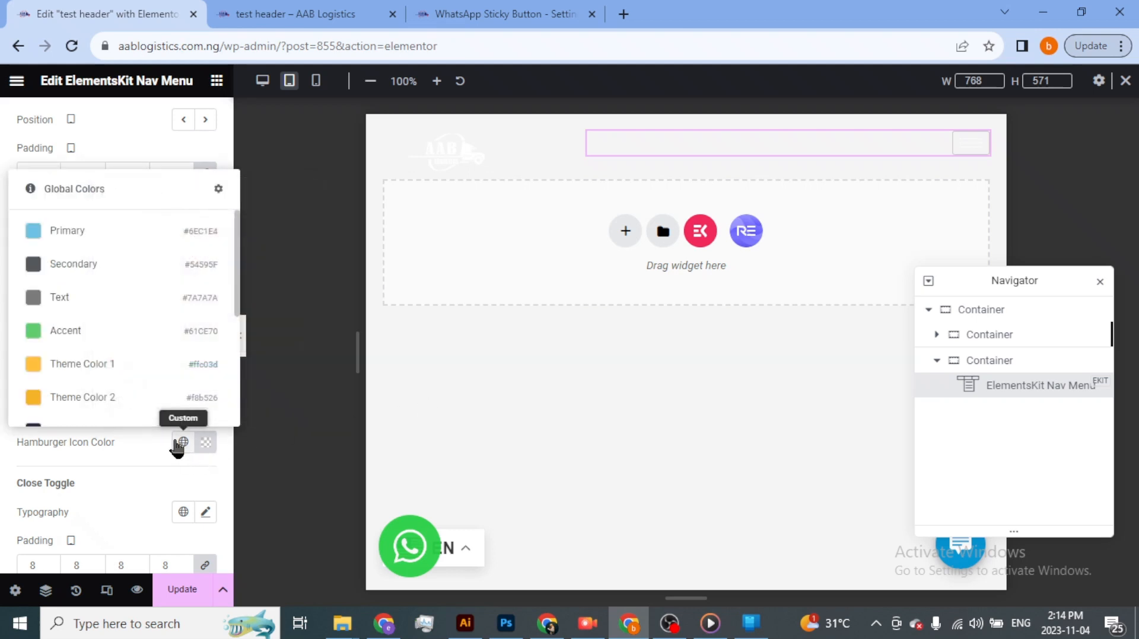
{"action": "scroll", "coordinate": [83, 344], "scroll_direction": "down", "scroll_amount": 4}
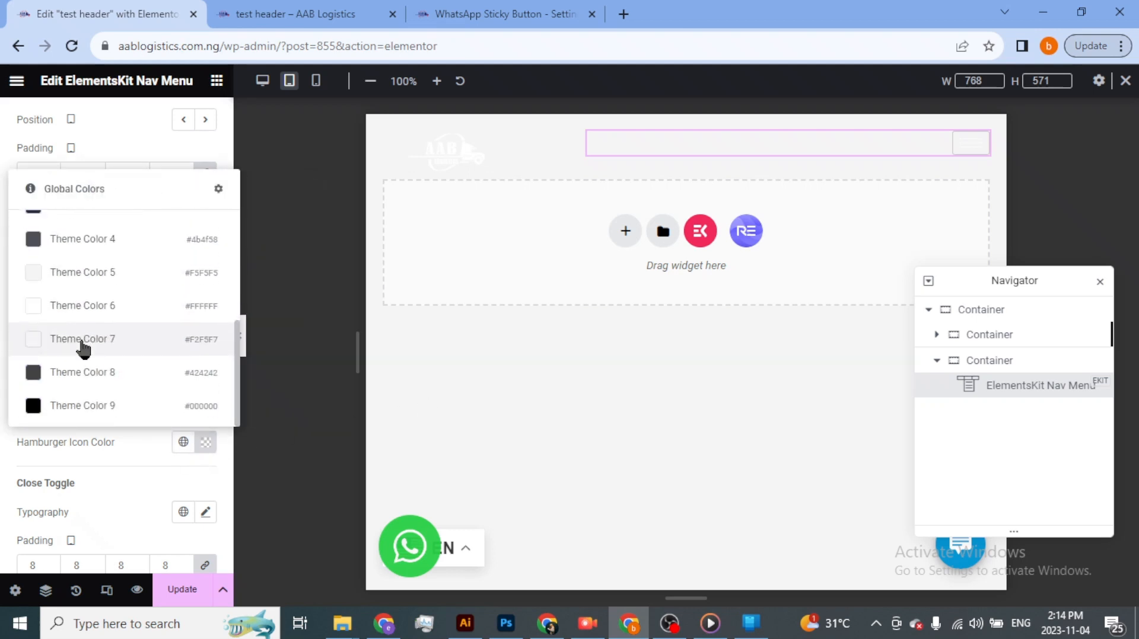
{"action": "left_click", "coordinate": [83, 341]}
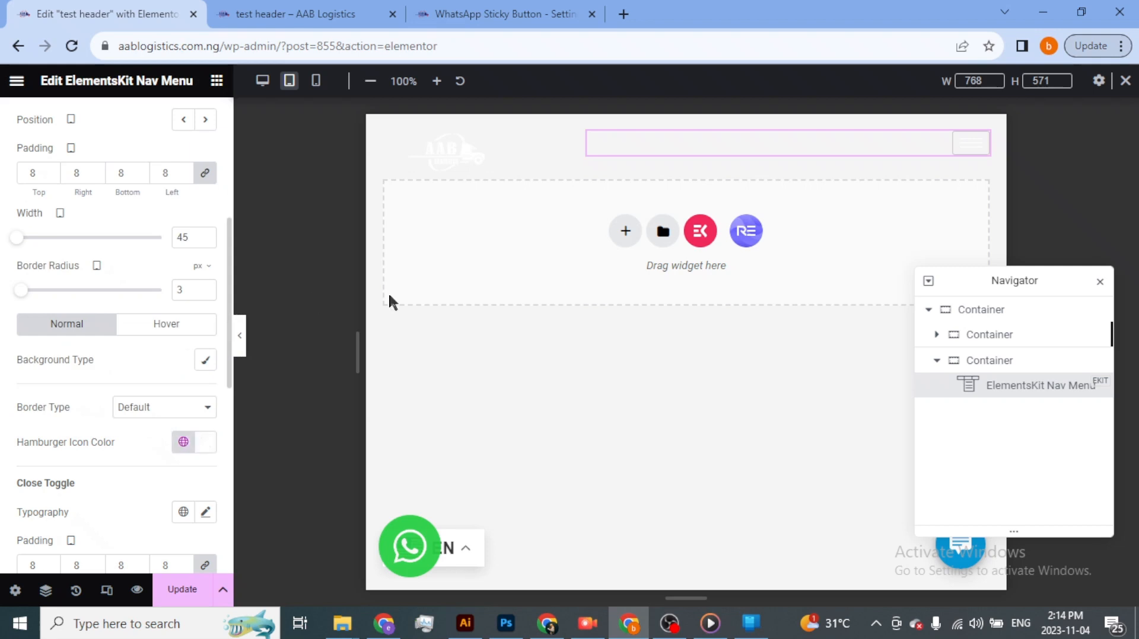
{"action": "left_click", "coordinate": [182, 589]}
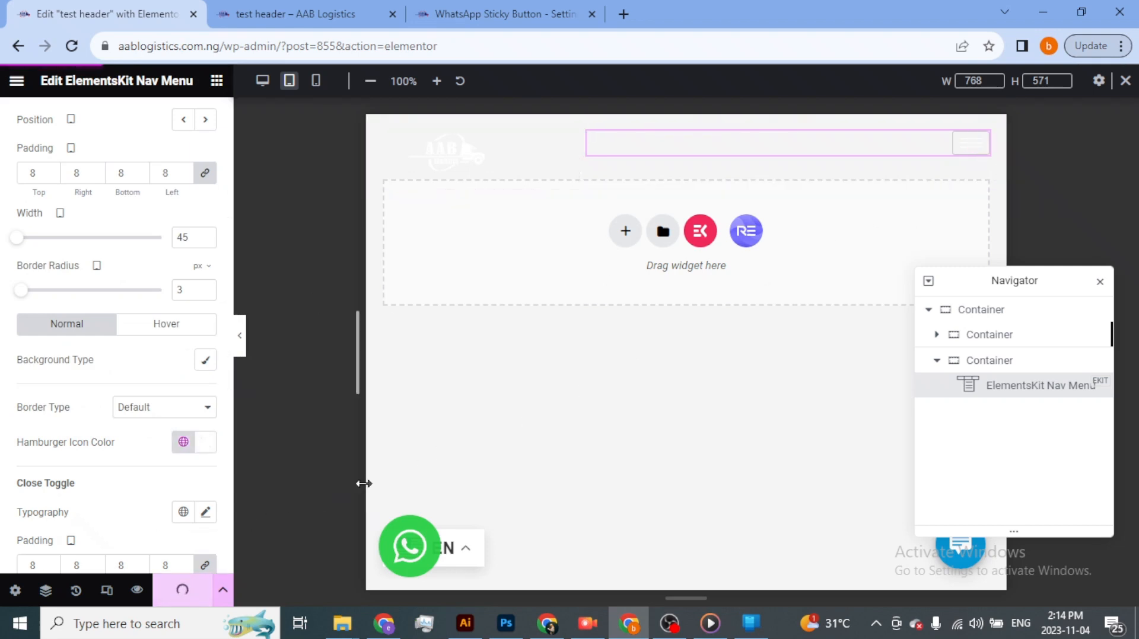
- Switch to the browser window emulating the live AAB Logistics home page on an iPad Mini and reload the page
{"action": "key", "text": "alt+Tab"}
{"action": "key", "text": "alt+Tab"}
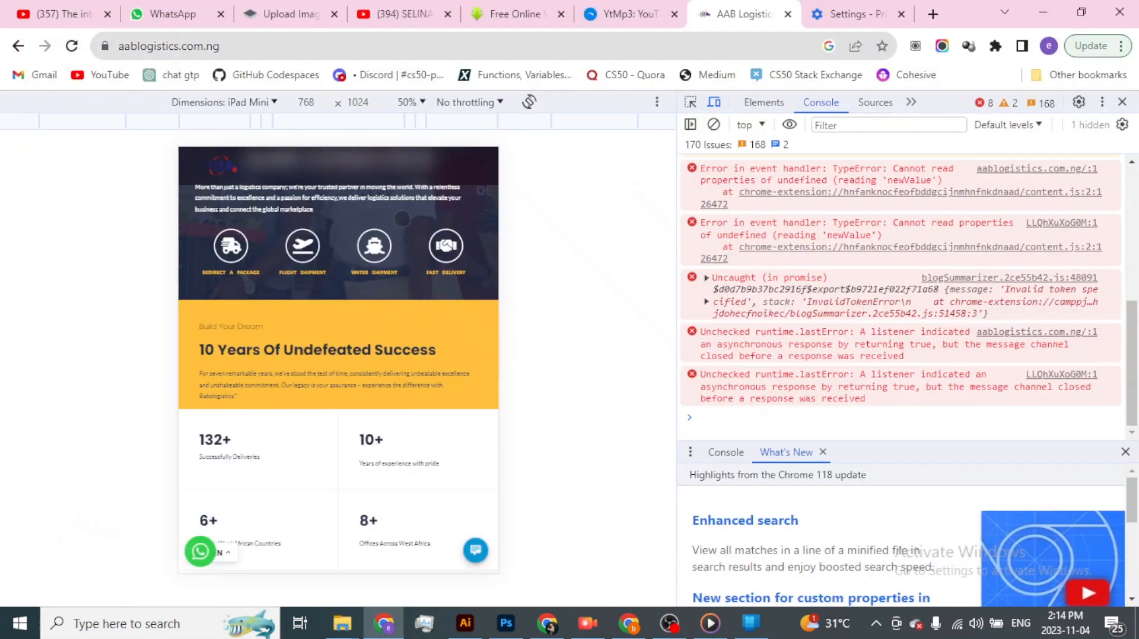
{"action": "left_click", "coordinate": [71, 46]}
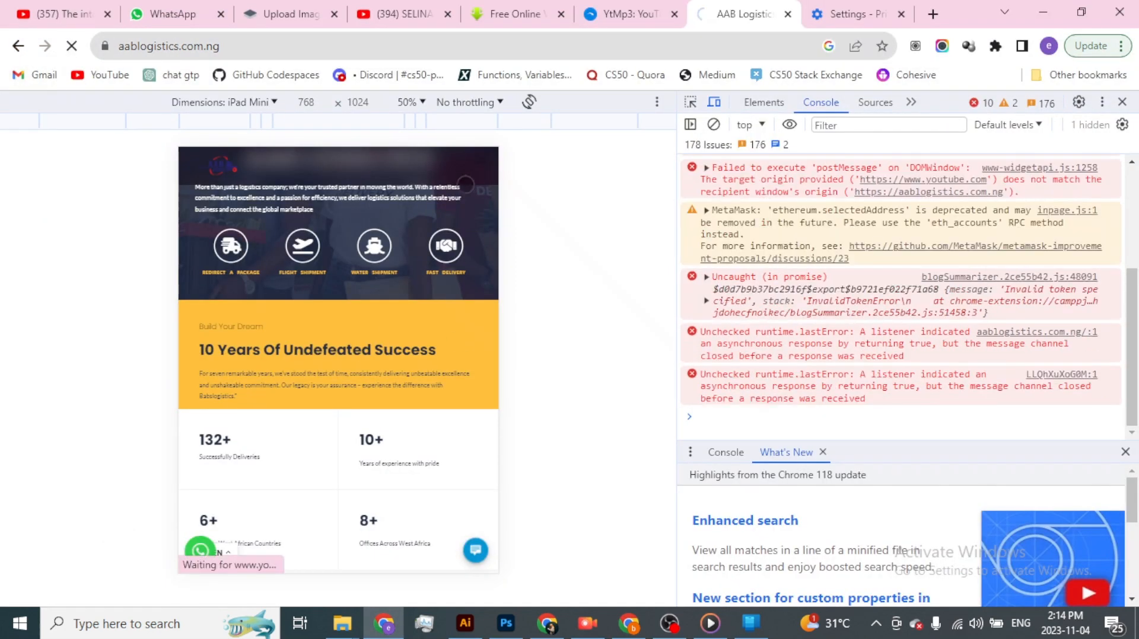
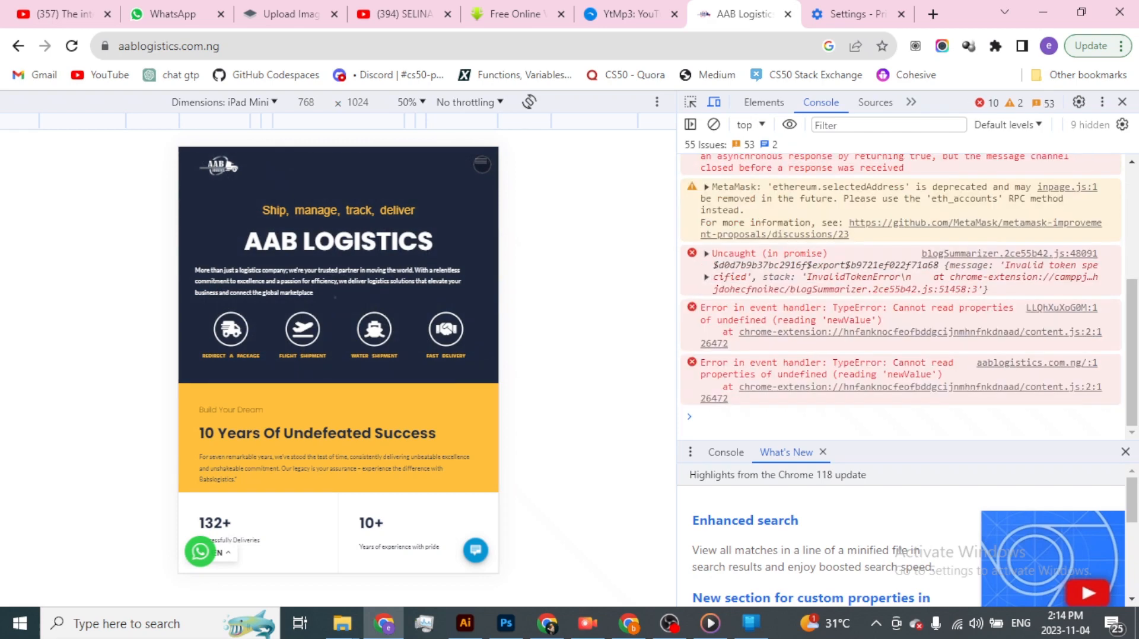
- Open the hamburger menu on the live iPad Mini page to check it, and return to the nav menu's style settings in the editor
{"action": "left_click", "coordinate": [482, 165]}
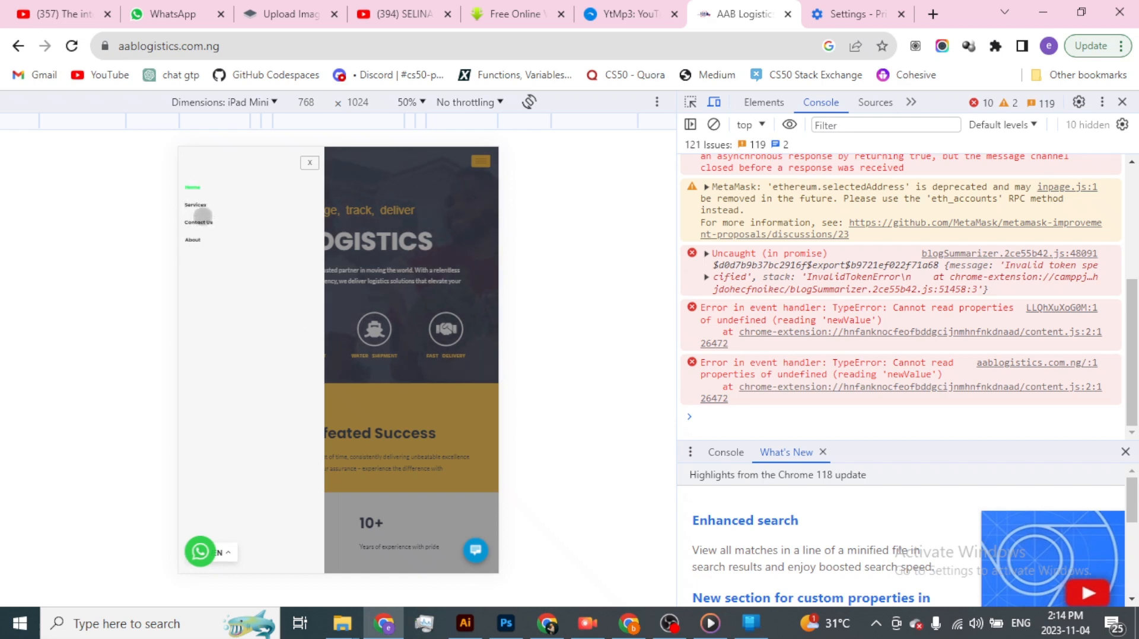
{"action": "key", "text": "alt+Tab"}
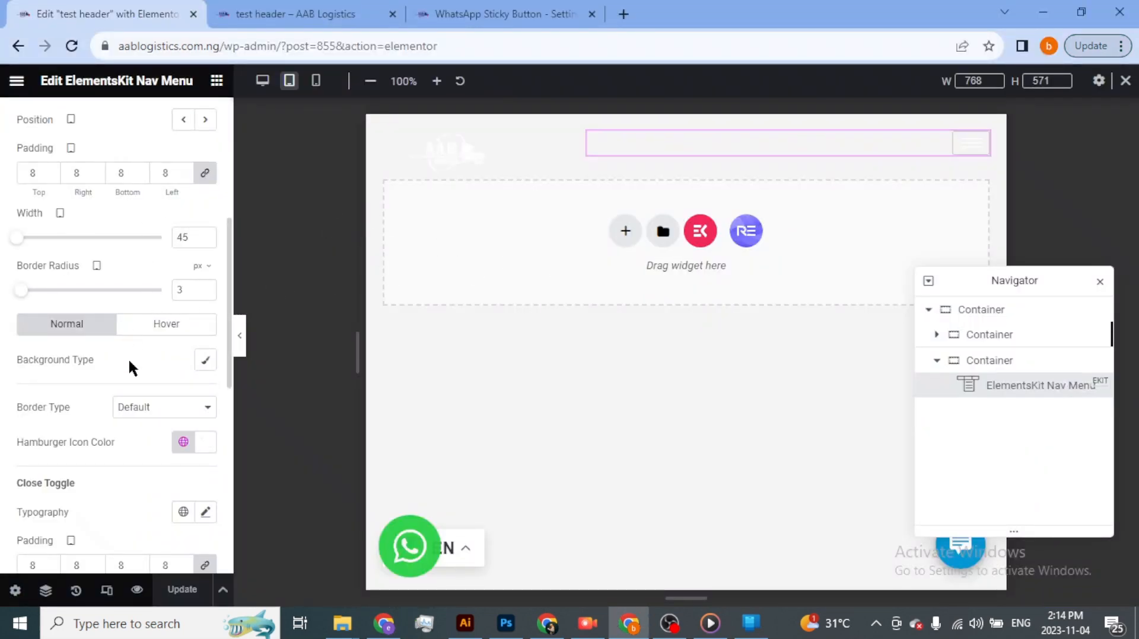
{"action": "scroll", "coordinate": [131, 407], "scroll_direction": "down", "scroll_amount": 3}
{"action": "scroll", "coordinate": [130, 397], "scroll_direction": "up", "scroll_amount": 5}
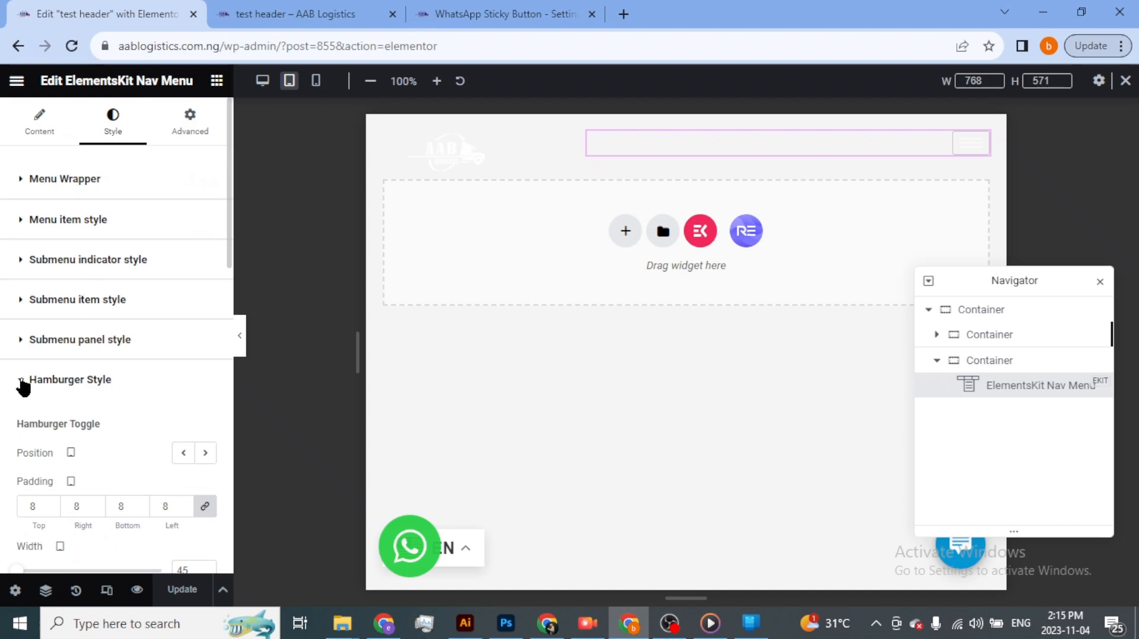
- Give the nav menu's Menu Wrapper a classic background in semi-transparent black, #0000005E
{"action": "left_click", "coordinate": [22, 383]}
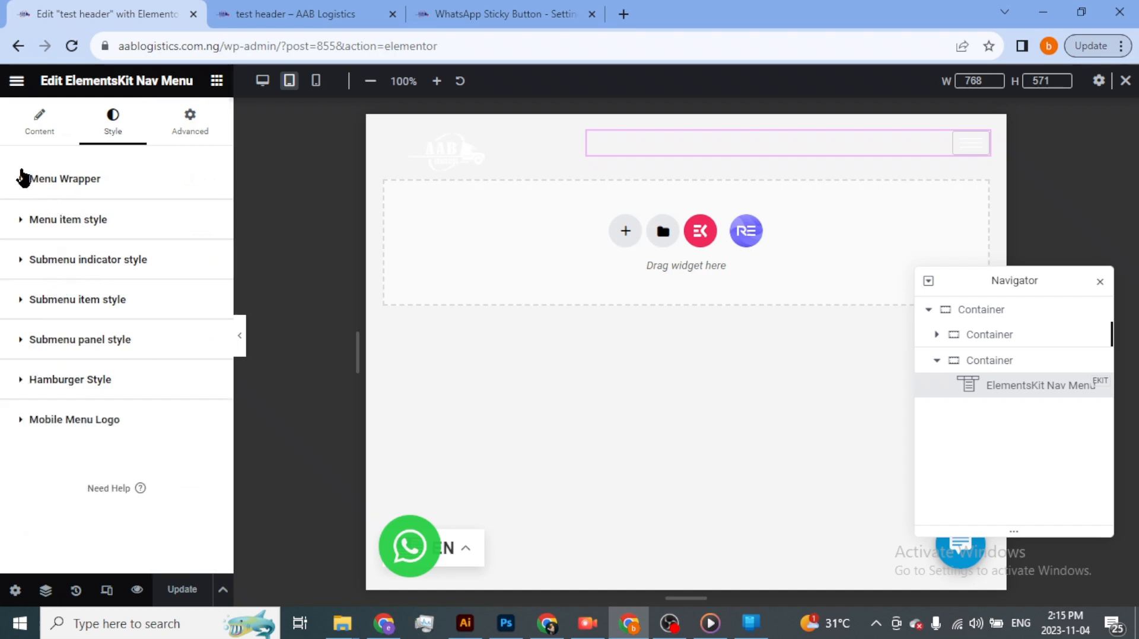
{"action": "left_click", "coordinate": [23, 176]}
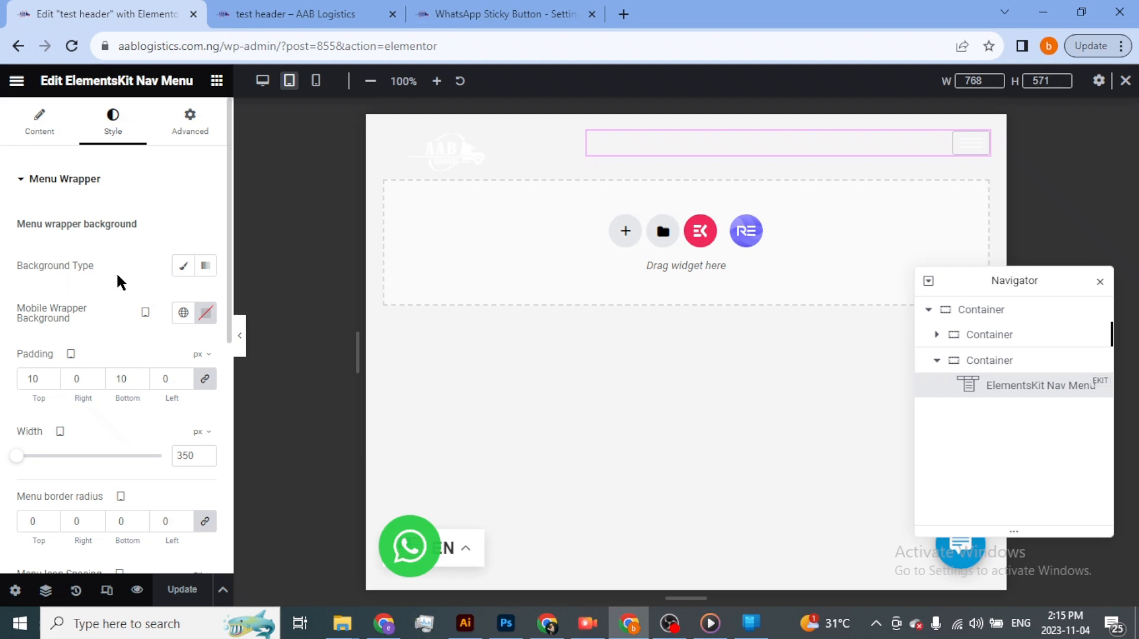
{"action": "left_click", "coordinate": [185, 268]}
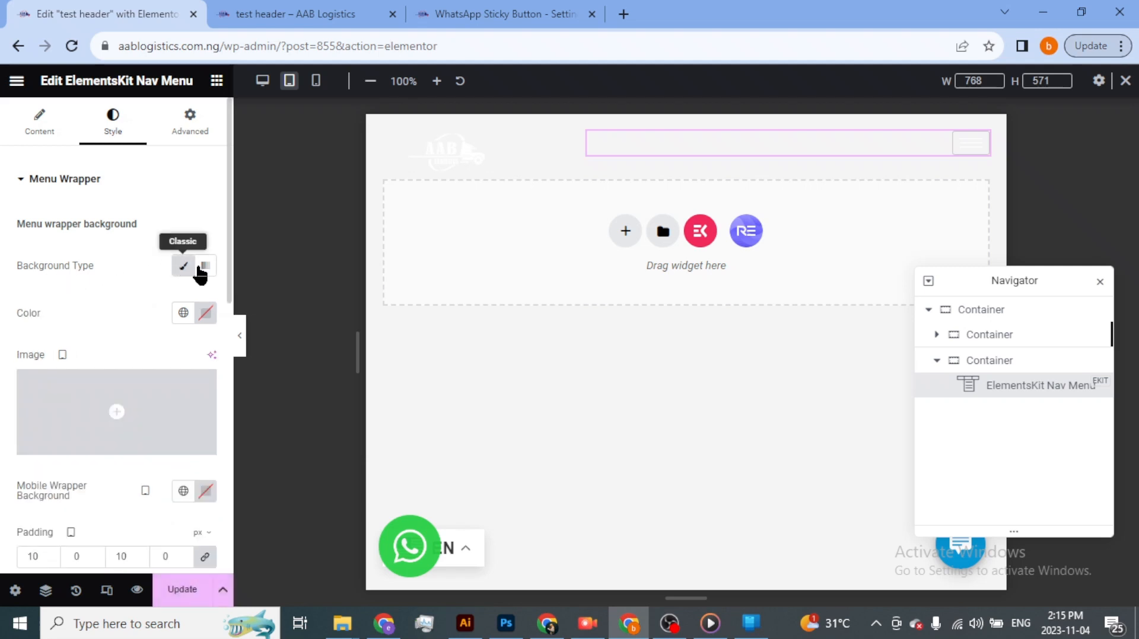
{"action": "left_click", "coordinate": [206, 315]}
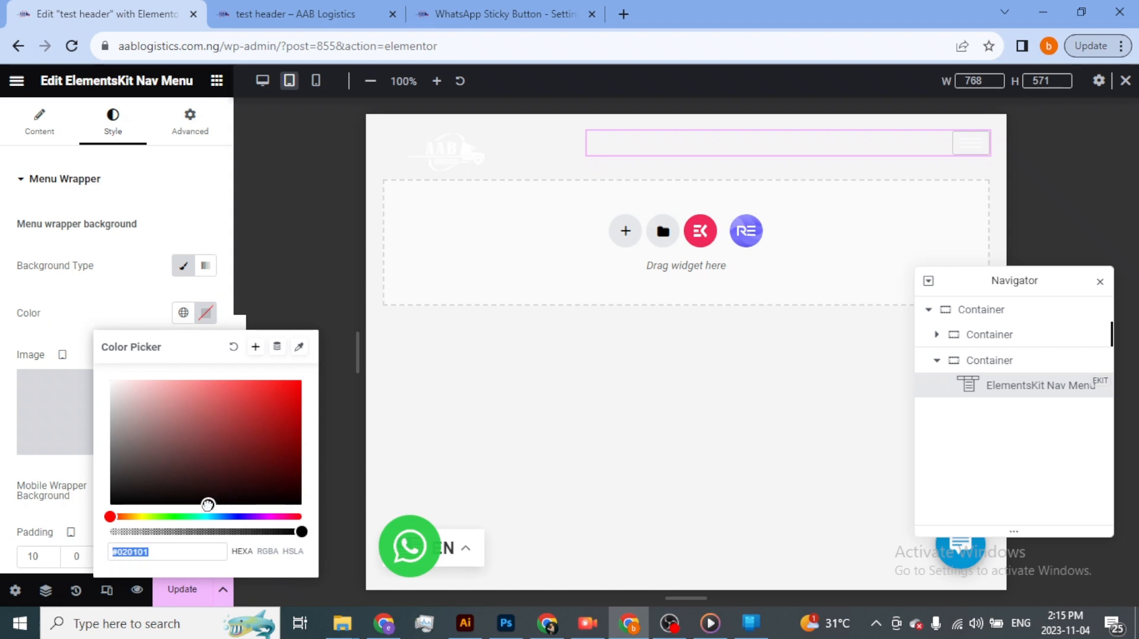
{"action": "left_click", "coordinate": [207, 505]}
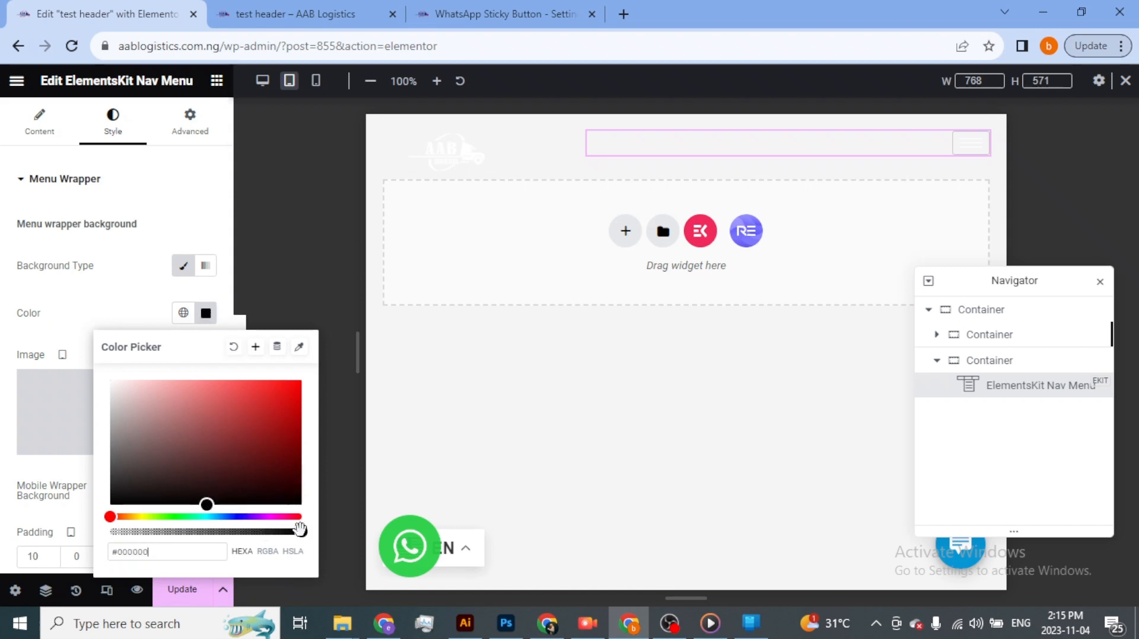
{"action": "left_click_drag", "start_coordinate": [300, 533], "coordinate": [167, 533]}
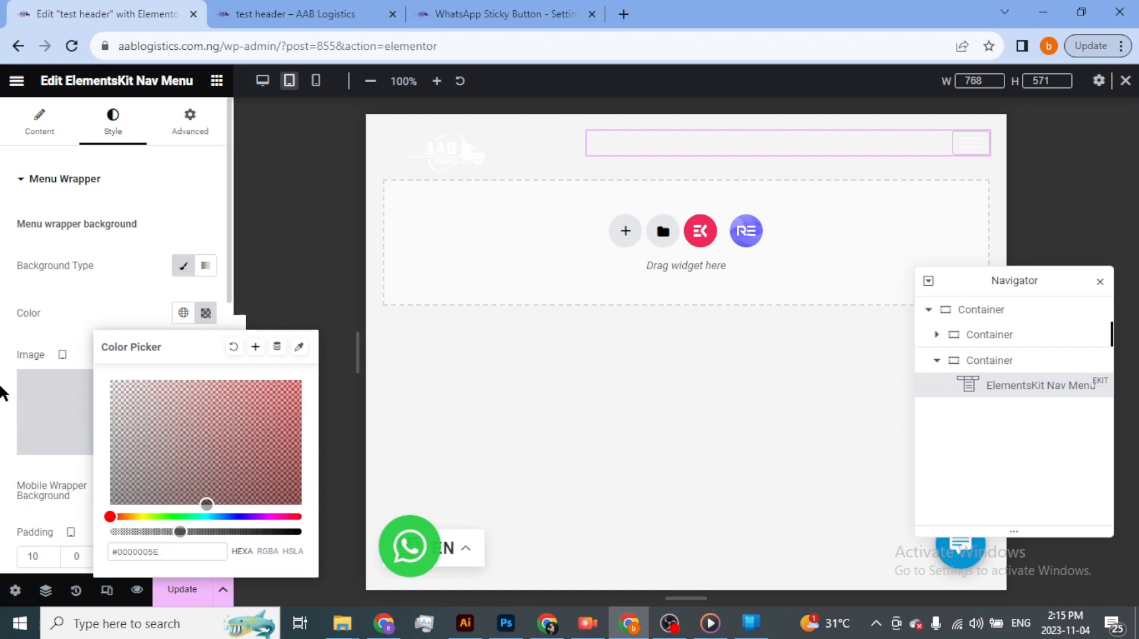
{"action": "left_click", "coordinate": [5, 389]}
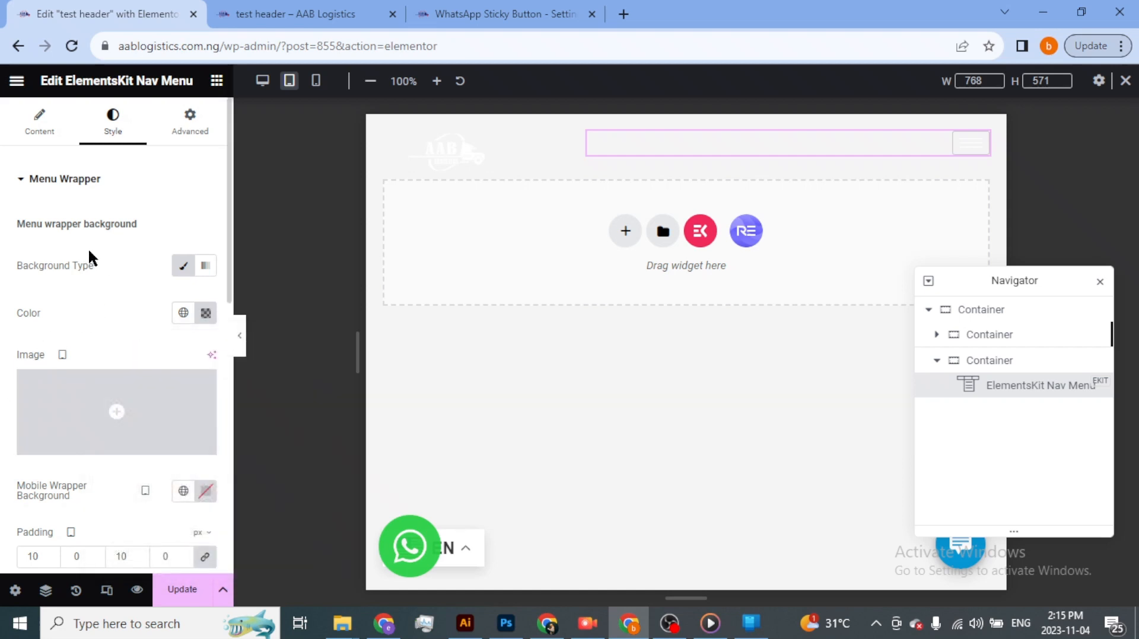
- Open the menu item style's typography settings and expand the hamburger menu in the tablet preview
{"action": "scroll", "coordinate": [98, 312], "scroll_direction": "down", "scroll_amount": 3}
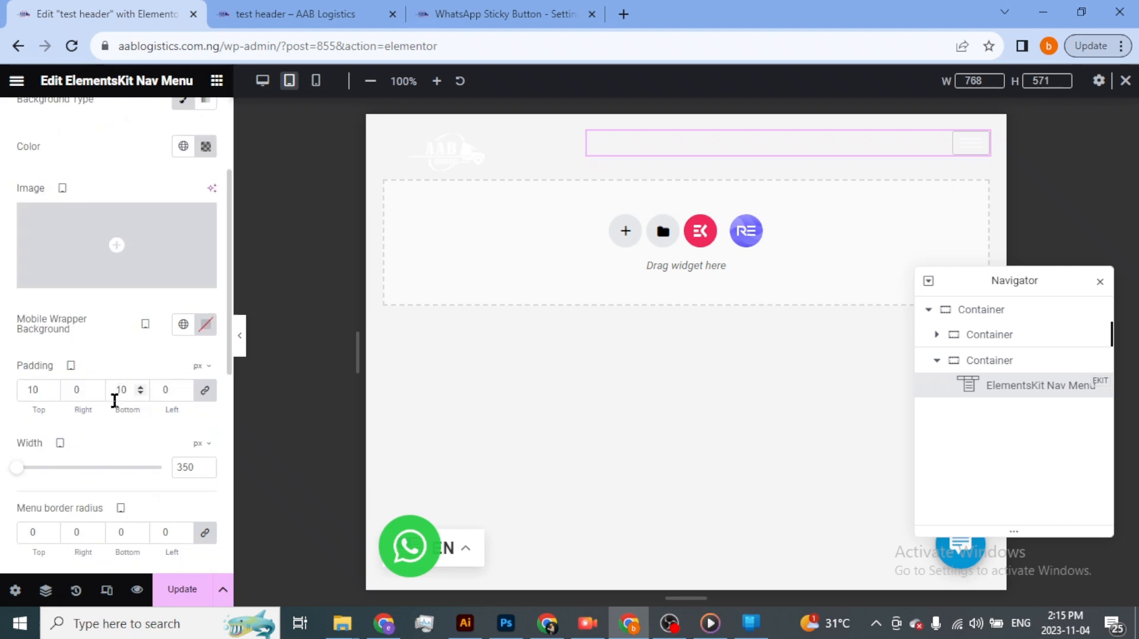
{"action": "scroll", "coordinate": [86, 446], "scroll_direction": "down", "scroll_amount": 3}
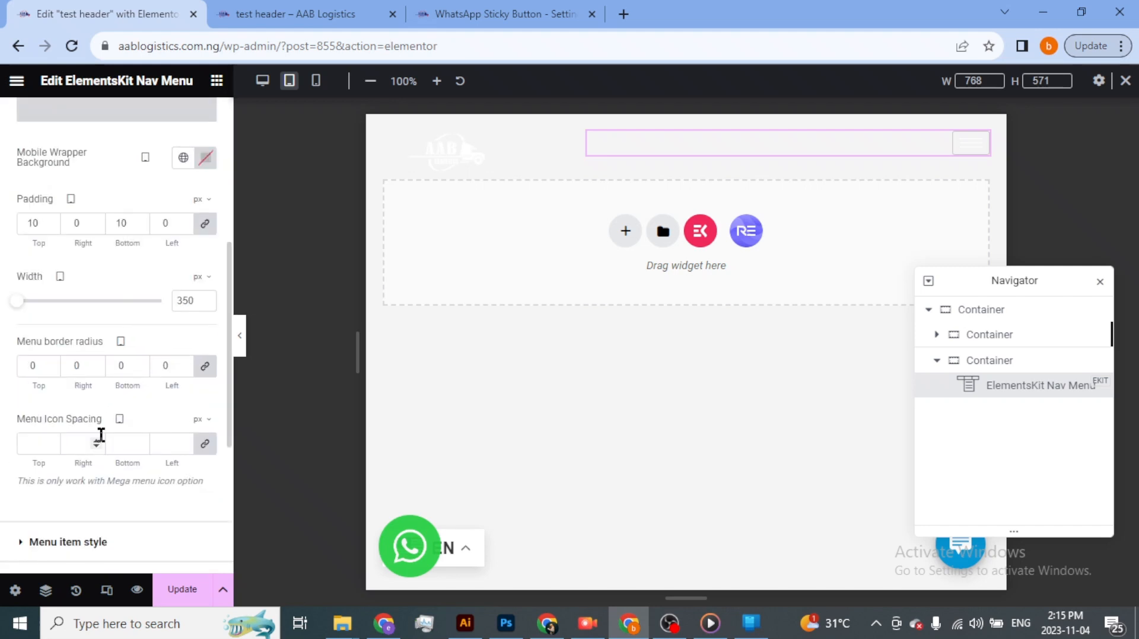
{"action": "scroll", "coordinate": [101, 436], "scroll_direction": "down", "scroll_amount": 3}
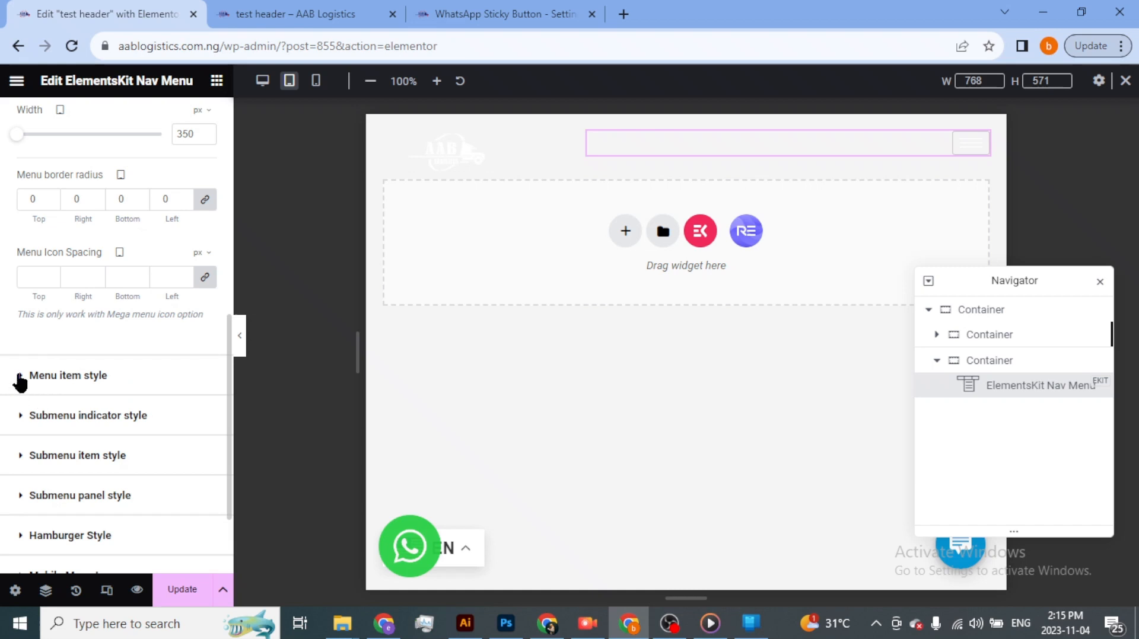
{"action": "left_click", "coordinate": [64, 376]}
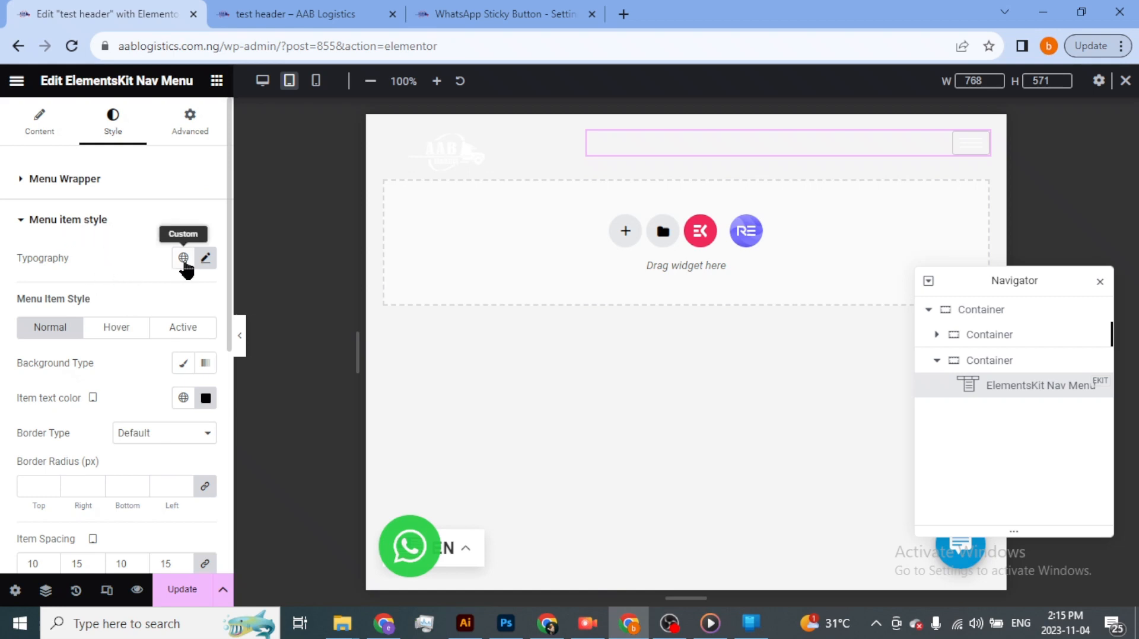
{"action": "left_click", "coordinate": [203, 259]}
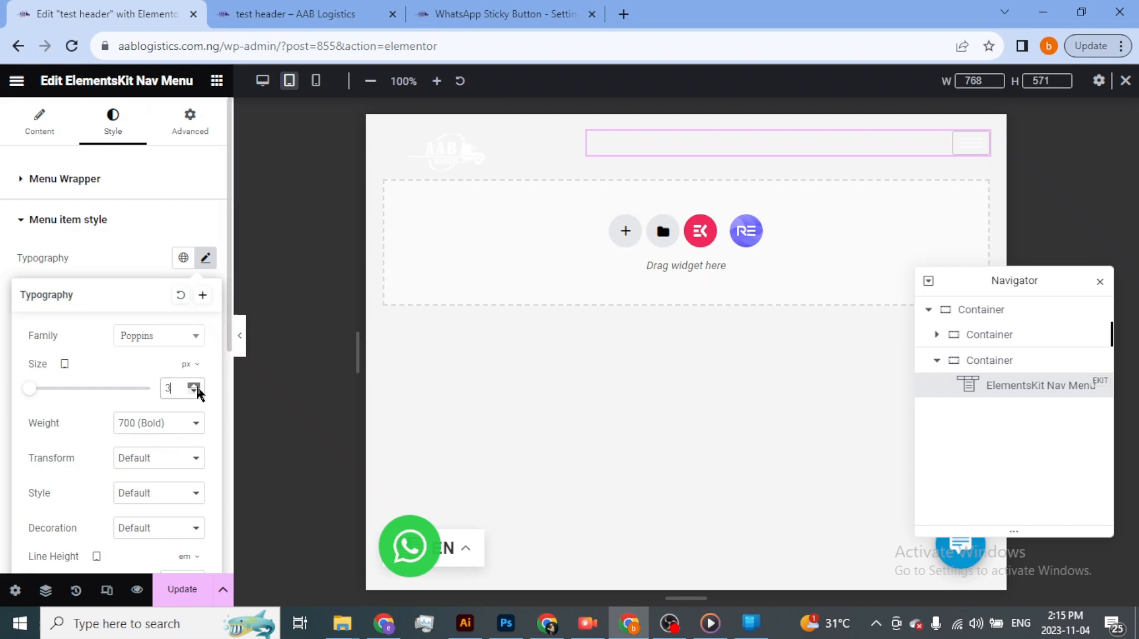
{"action": "left_click", "coordinate": [980, 148]}
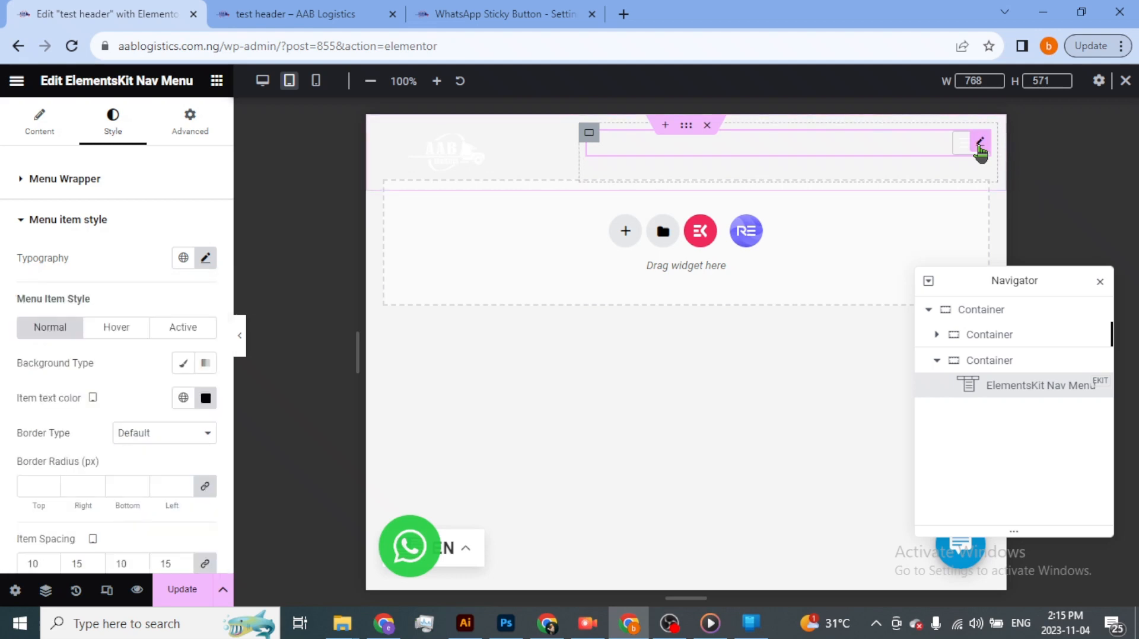
{"action": "left_click", "coordinate": [963, 142]}
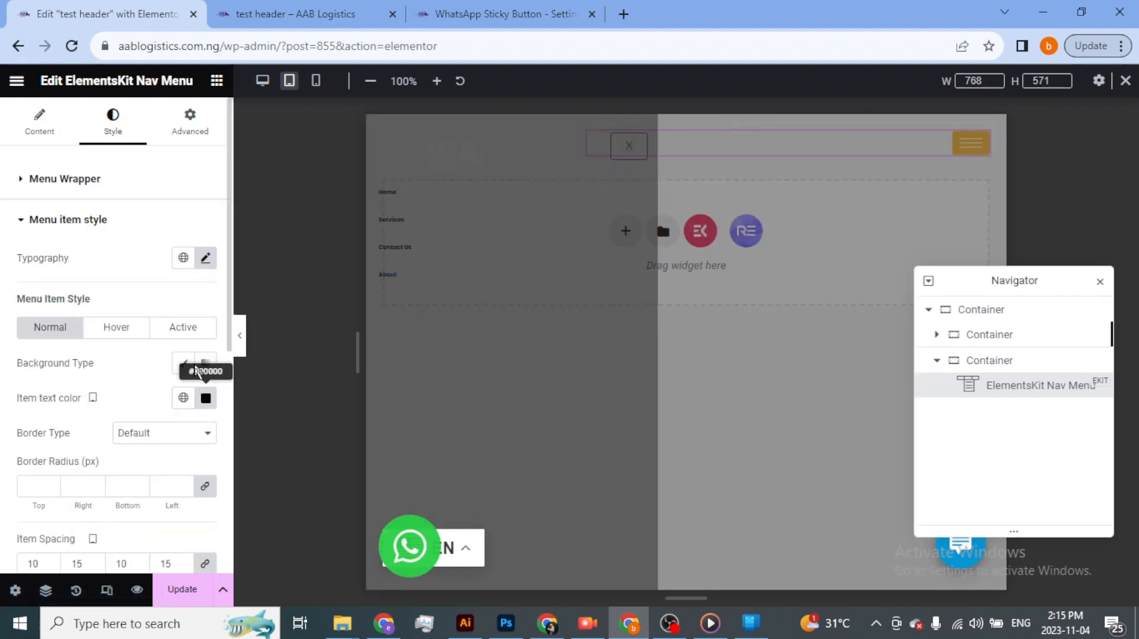
- Set the menu items' font size to 23 px for tablet and update the header
{"action": "left_click", "coordinate": [204, 259]}
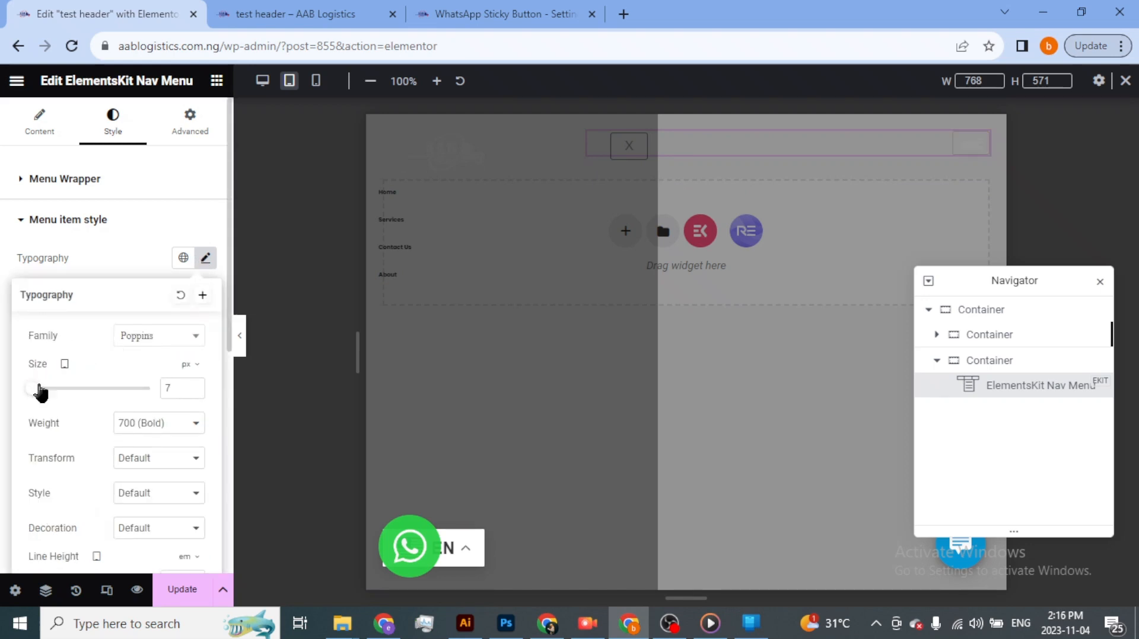
{"action": "mouse_move", "coordinate": [40, 390]}
{"action": "left_mouse_down"}
{"action": "mouse_move", "coordinate": [63, 393]}
{"action": "mouse_move", "coordinate": [43, 398]}
{"action": "left_mouse_up"}
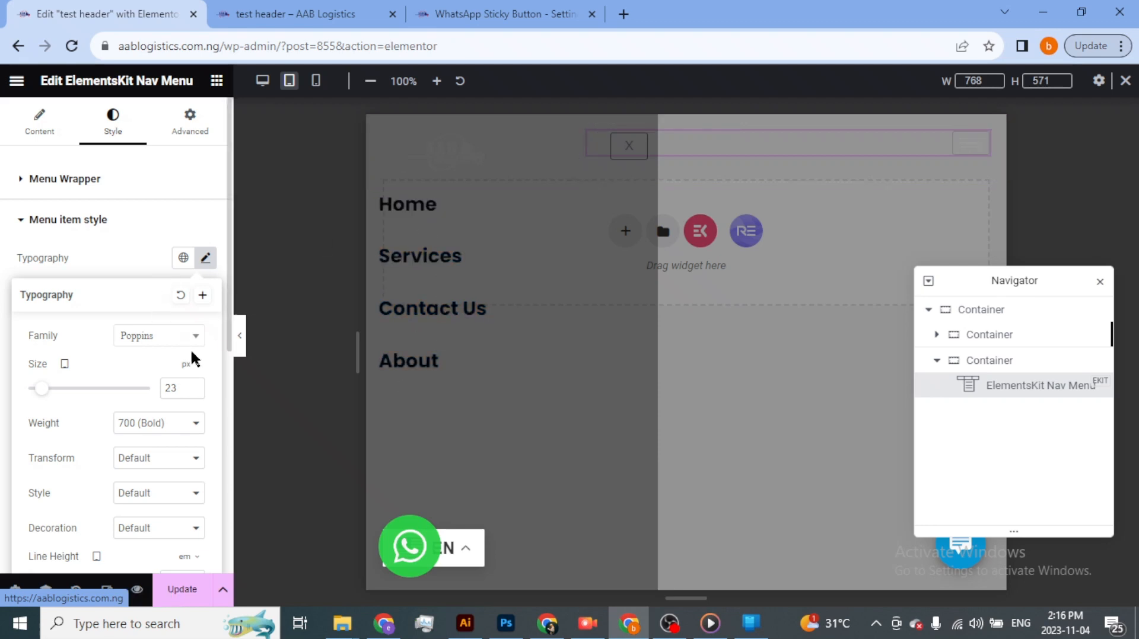
{"action": "left_click", "coordinate": [175, 592]}
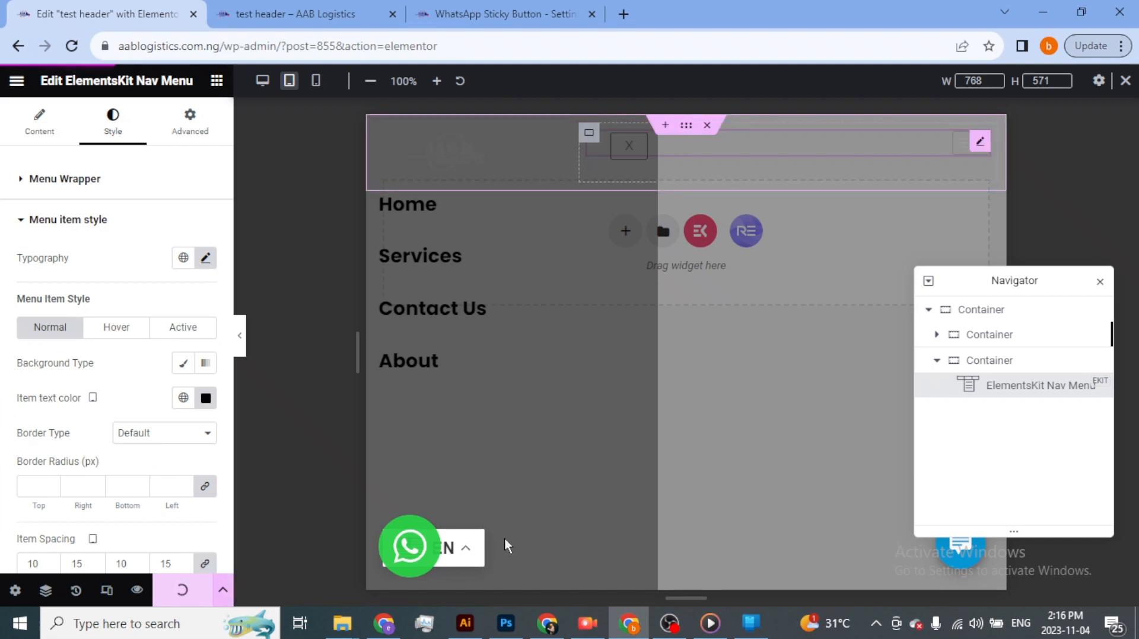
- Switch to the live AAB Logistics page, reload it, and open its hamburger menu to check the new styling
{"action": "key", "text": "alt+Tab"}
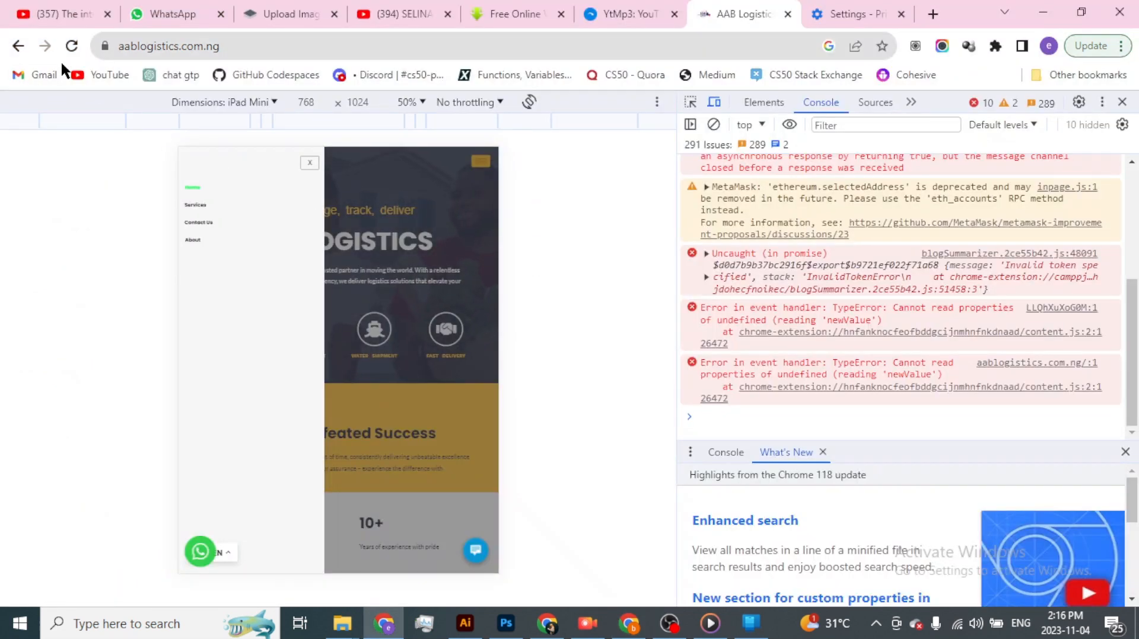
{"action": "left_click", "coordinate": [70, 48]}
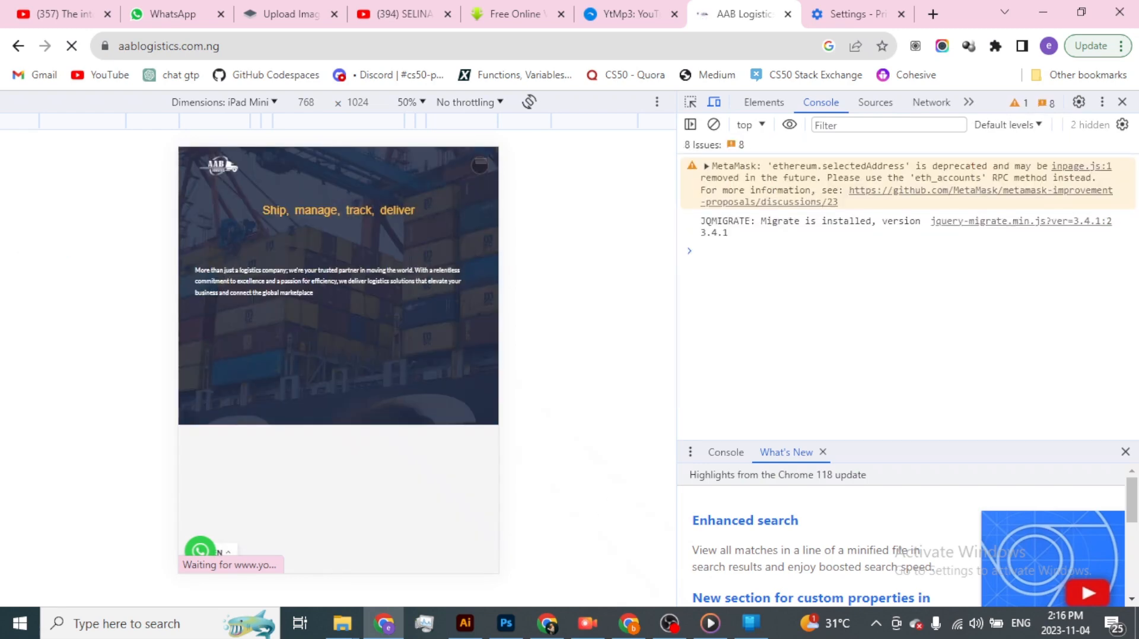
{"action": "left_click", "coordinate": [479, 165]}
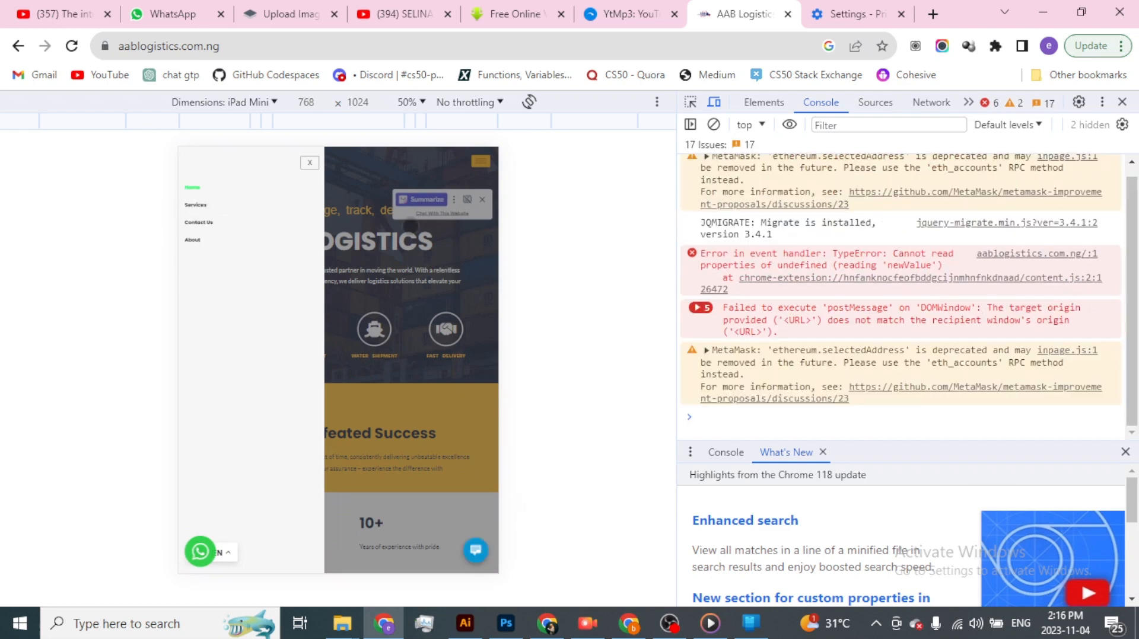
- Return to the header editor, switch the preview to mobile, and close the expanded menu
{"action": "key", "text": "alt+Tab"}
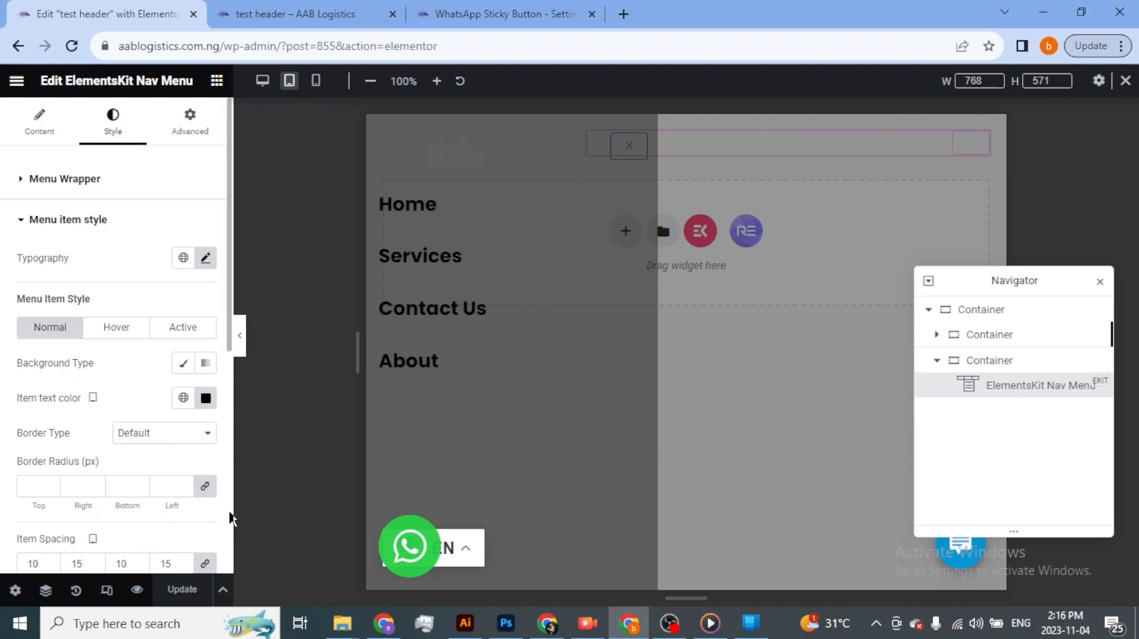
{"action": "left_click", "coordinate": [318, 83]}
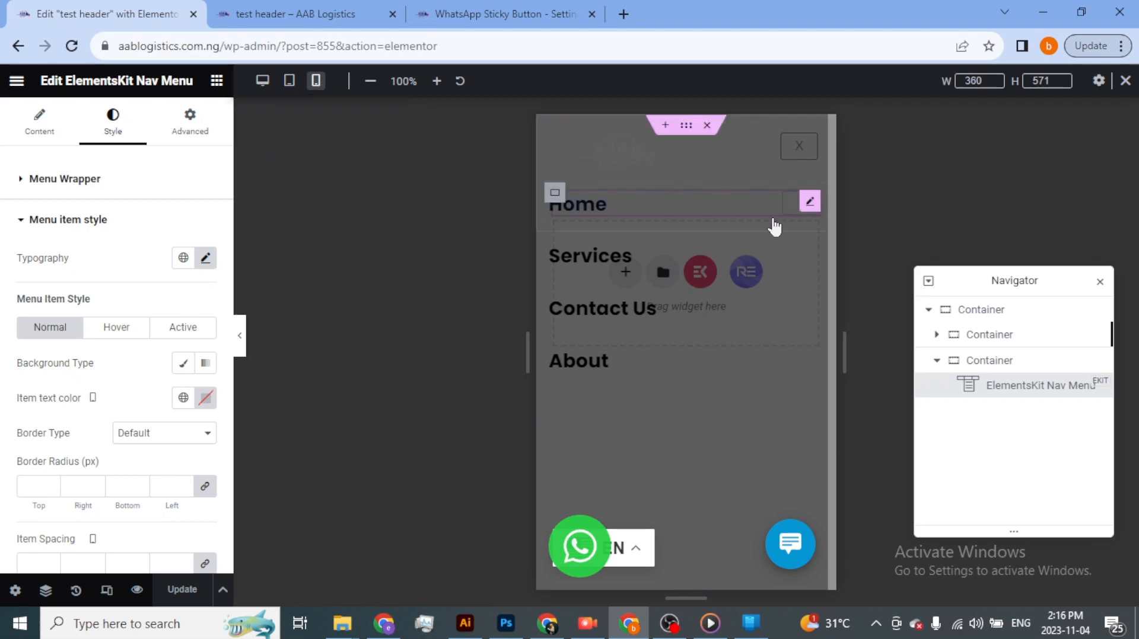
{"action": "left_click", "coordinate": [799, 147]}
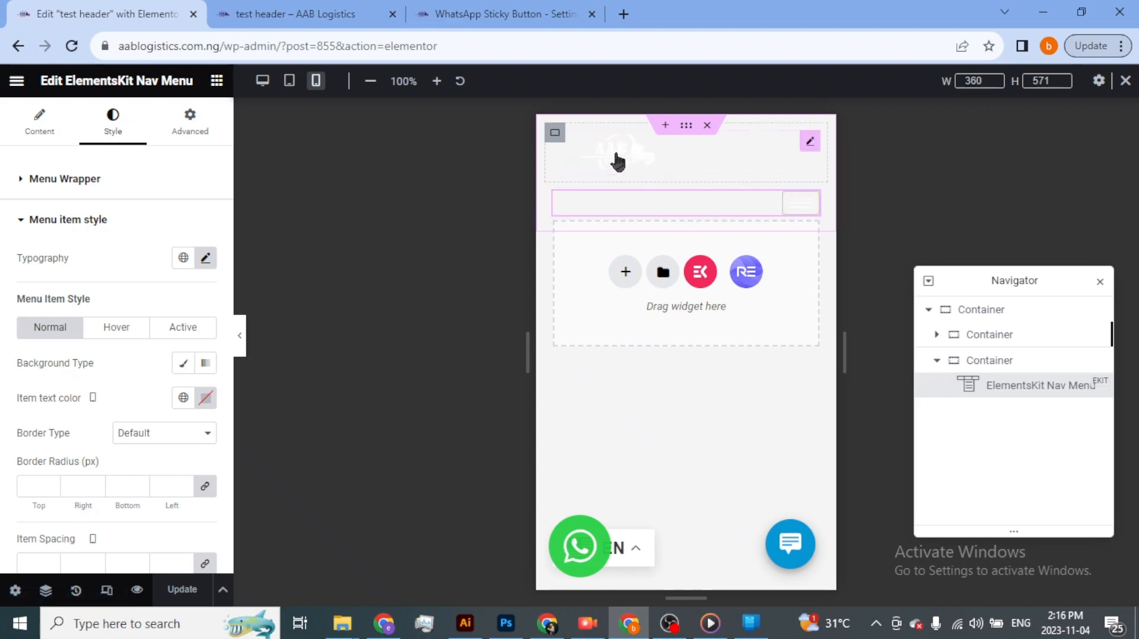
- Switch to the live page and emulate it on an iPhone XR to check the mobile header
{"action": "key", "text": "alt+Tab"}
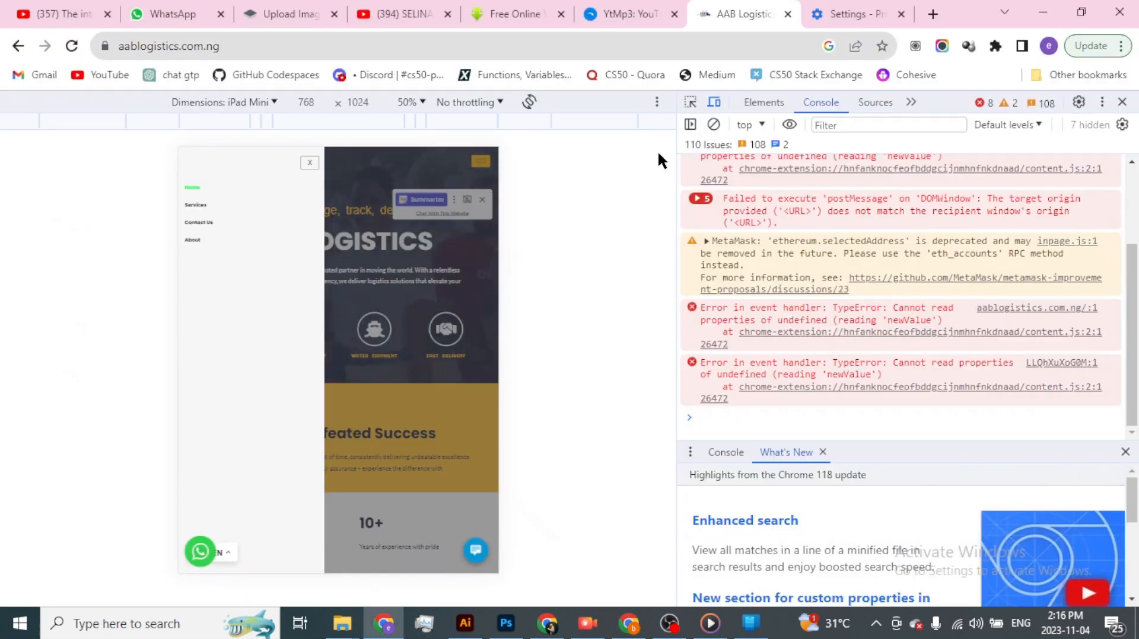
{"action": "left_click", "coordinate": [272, 104]}
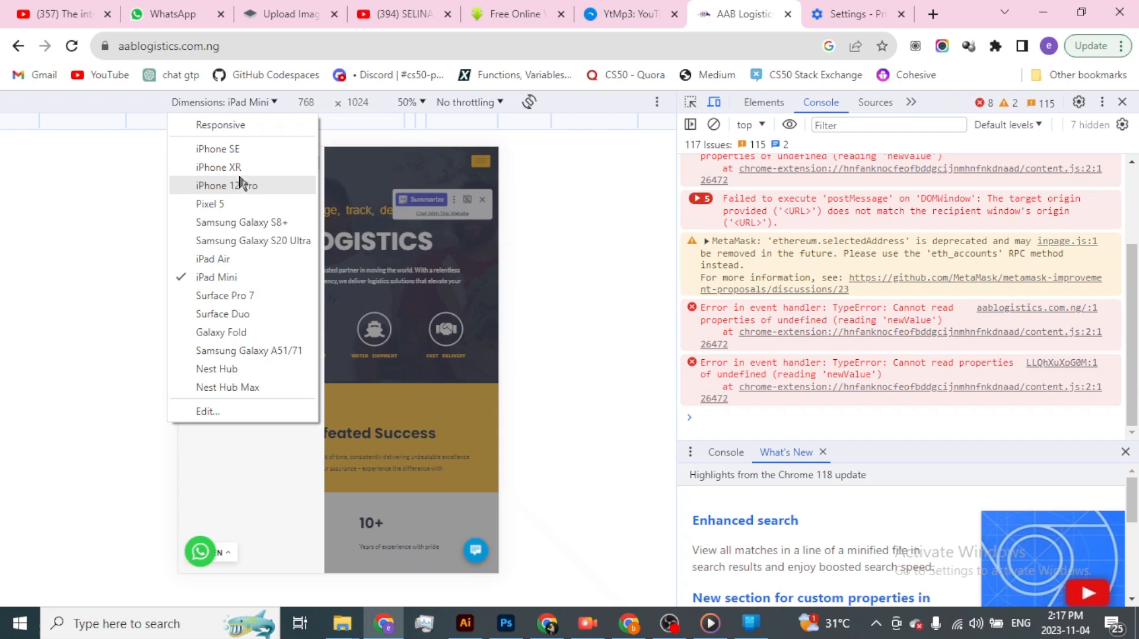
{"action": "left_click", "coordinate": [218, 167]}
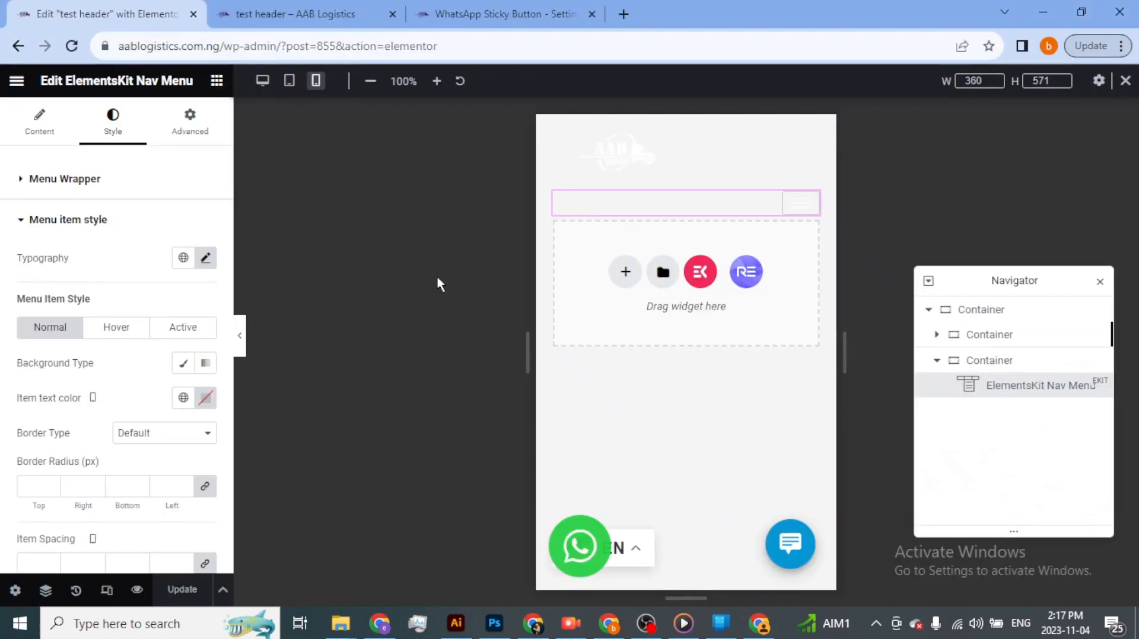
- Return to the header editor and give the outer header container a classic background in near-black, #0C0606
{"action": "left_click", "coordinate": [989, 334]}
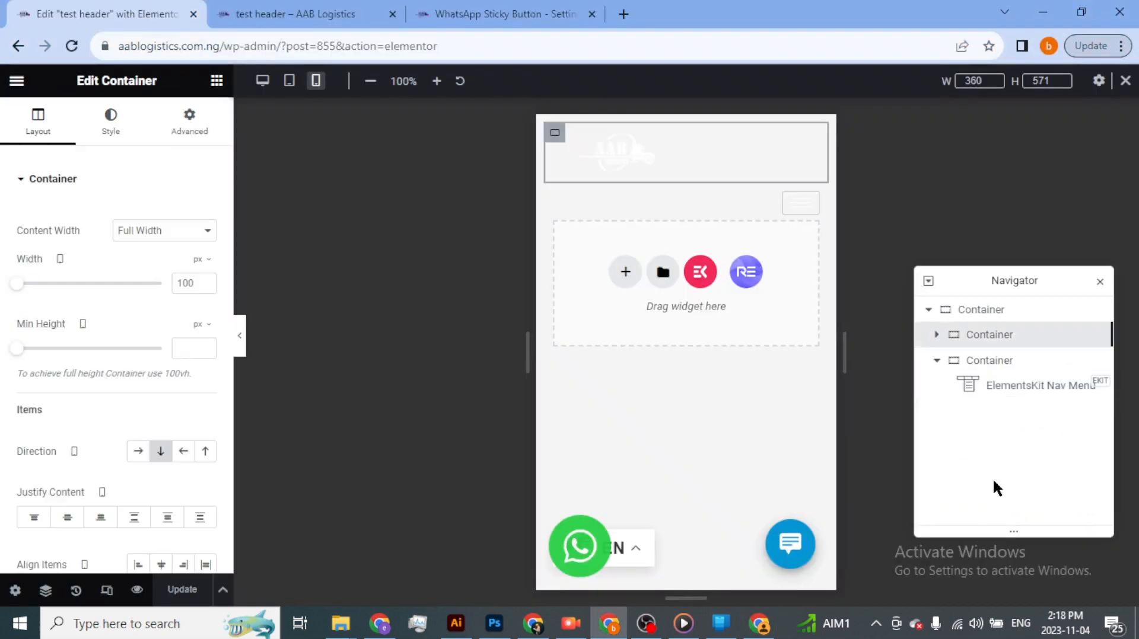
{"action": "left_click", "coordinate": [1010, 313]}
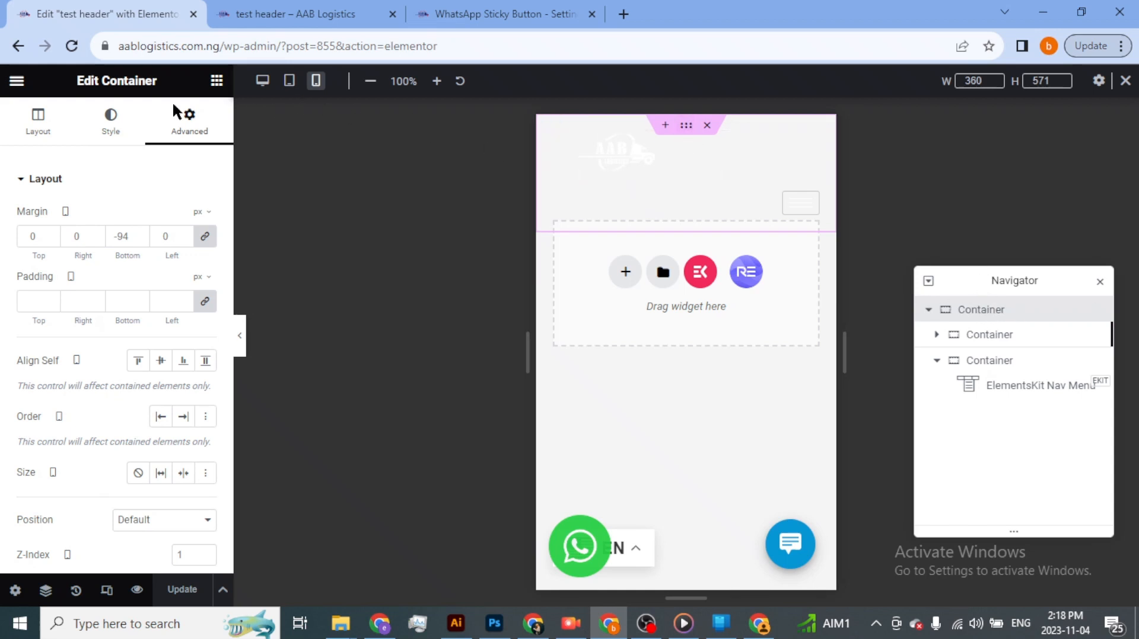
{"action": "left_click", "coordinate": [121, 121]}
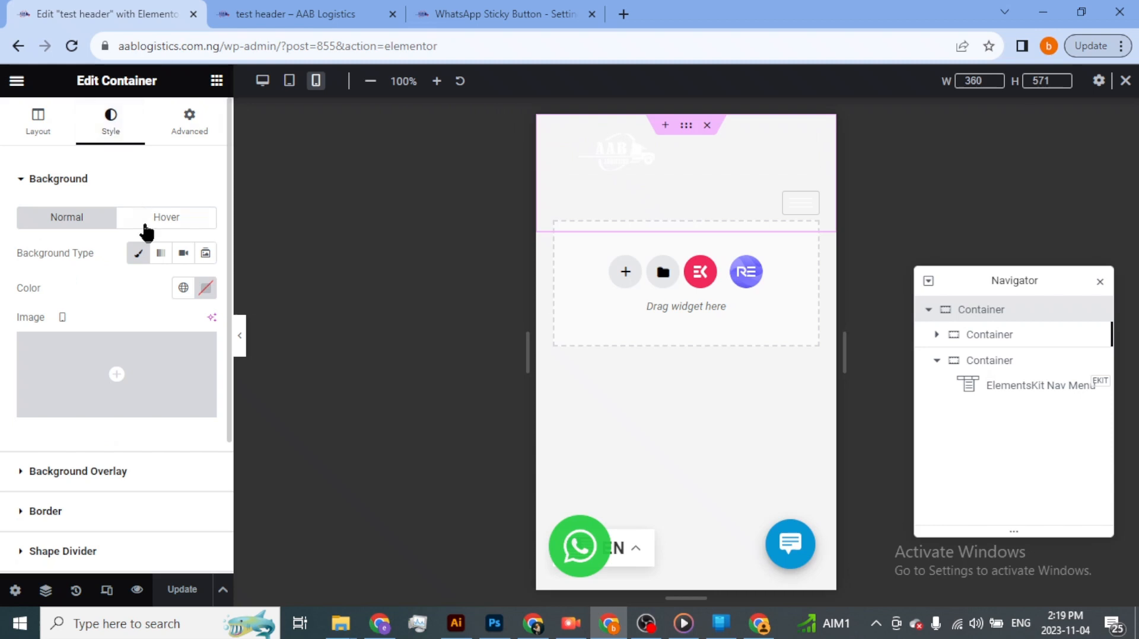
{"action": "left_click", "coordinate": [141, 255]}
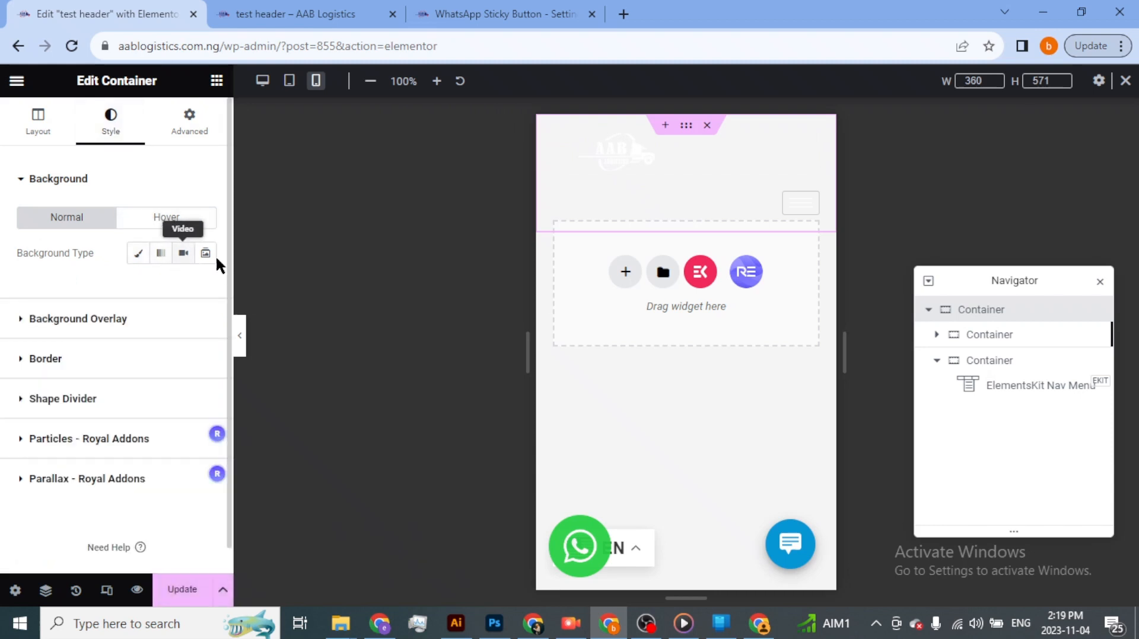
{"action": "left_click", "coordinate": [141, 256]}
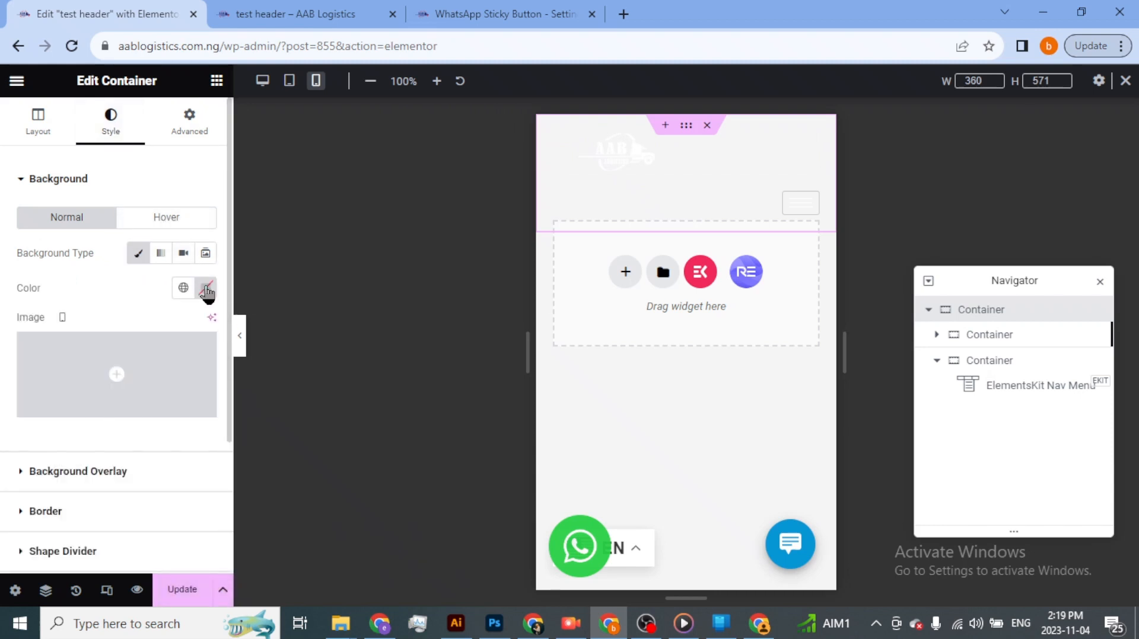
{"action": "left_click", "coordinate": [205, 288]}
{"action": "left_click", "coordinate": [188, 395]}
{"action": "left_click", "coordinate": [209, 479]}
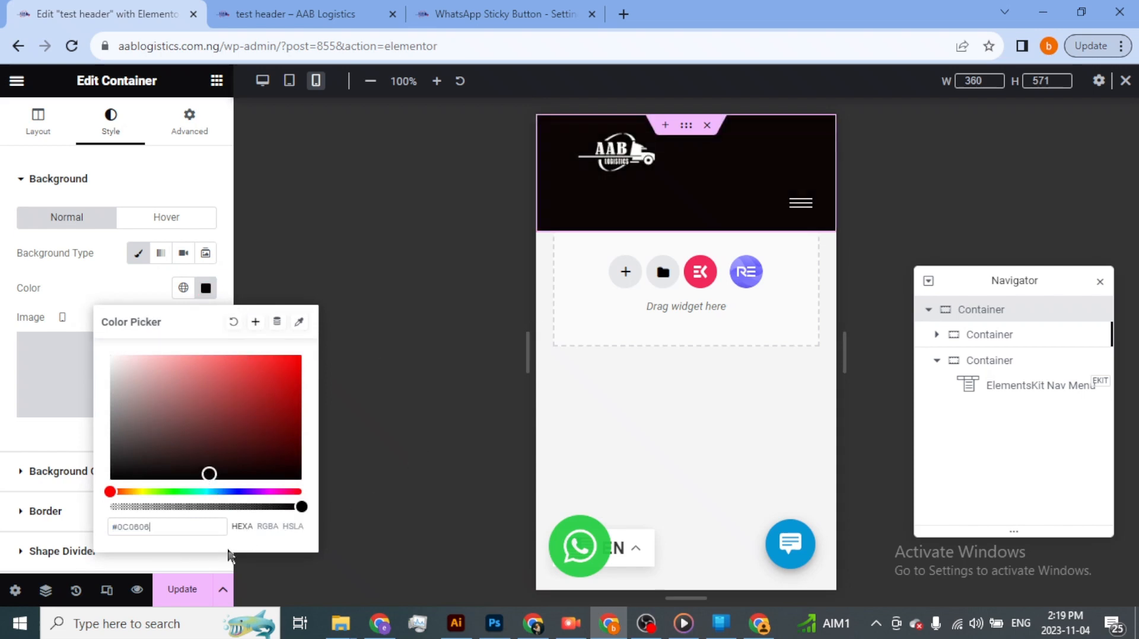
- Set the logo container's width to 50 px in the mobile layout
{"action": "left_click", "coordinate": [207, 552]}
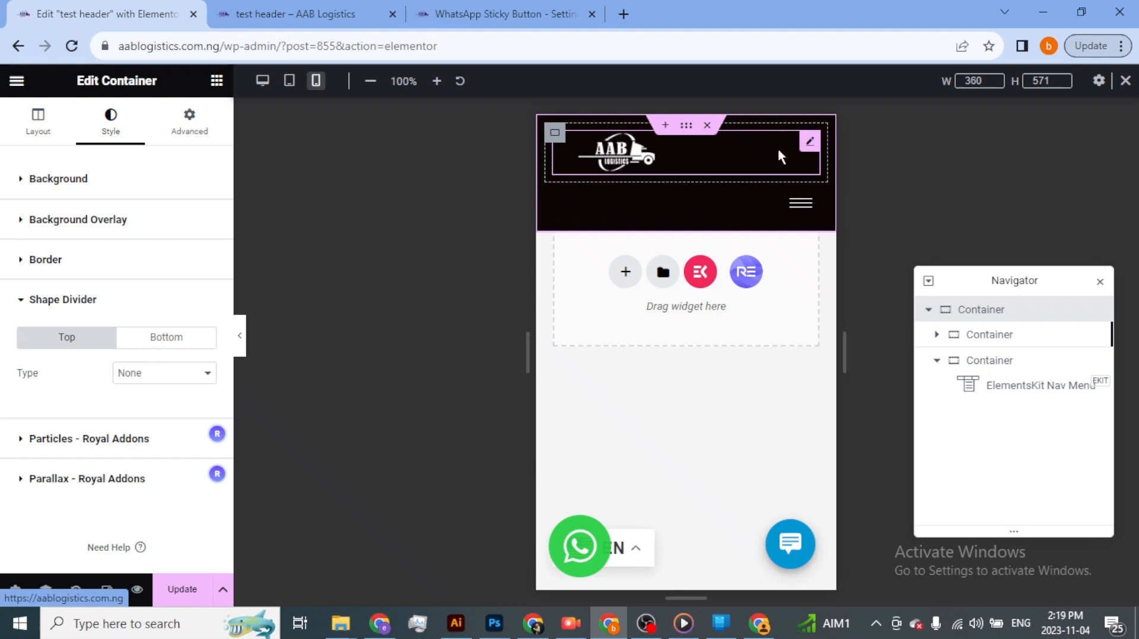
{"action": "left_click", "coordinate": [1033, 340]}
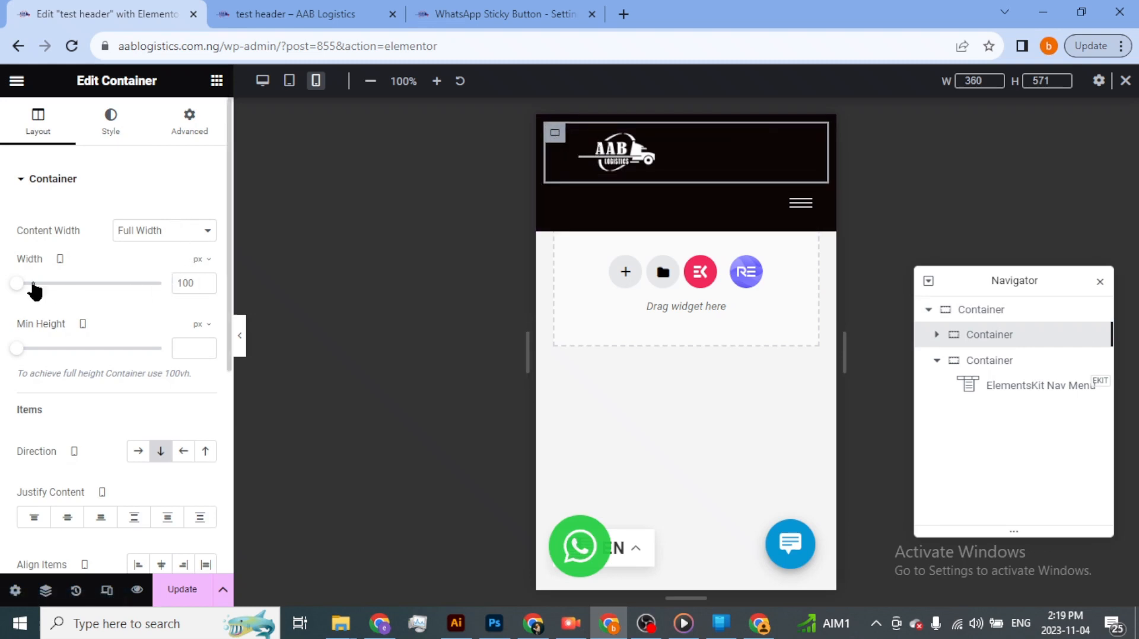
{"action": "double_click", "coordinate": [193, 285]}
{"action": "type", "text": "50"}
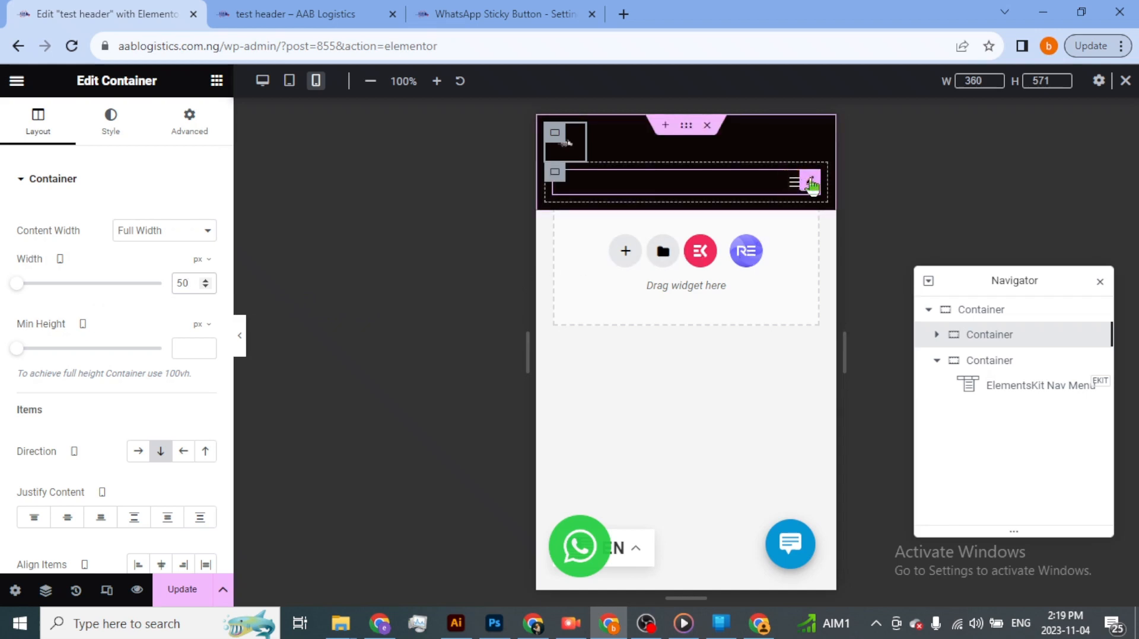
- Set the width of the container holding the nav menu to 50 px for mobile
{"action": "left_click", "coordinate": [556, 175]}
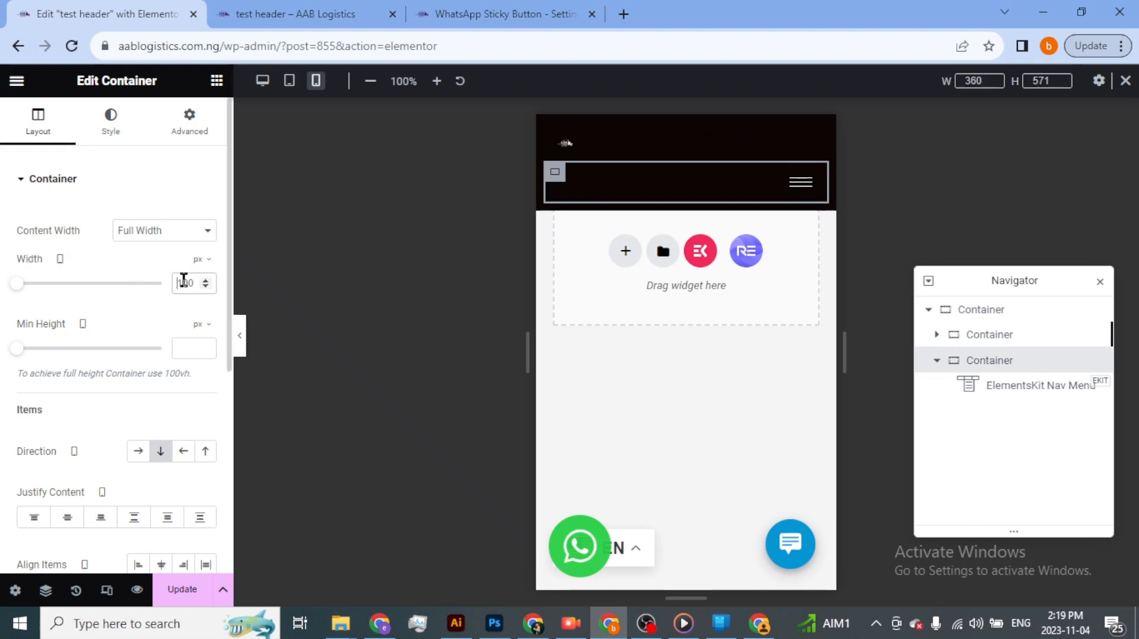
{"action": "double_click", "coordinate": [184, 280]}
{"action": "type", "text": "50"}
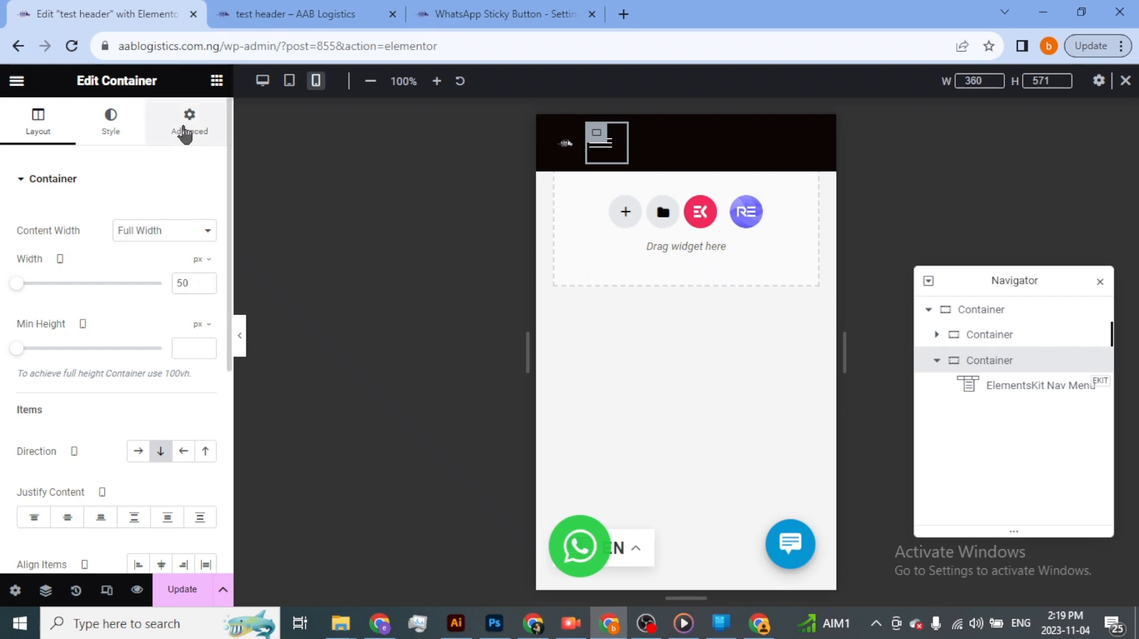
- Unlink the nav menu container's mobile margins and give it a left margin of 200 px
{"action": "left_click", "coordinate": [188, 132]}
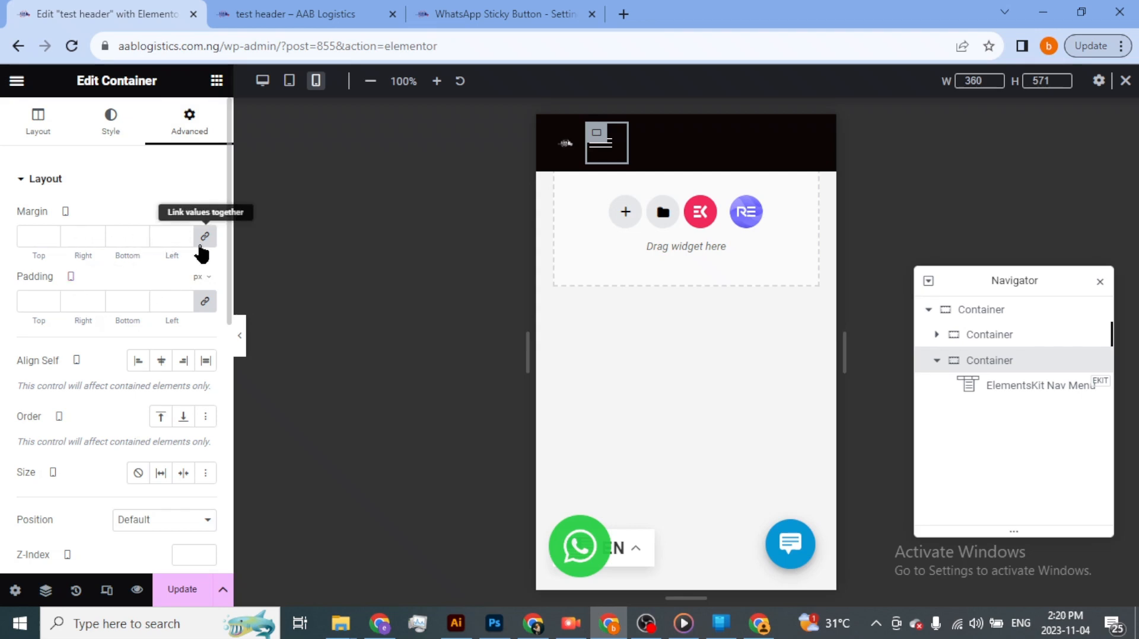
{"action": "left_click", "coordinate": [205, 237]}
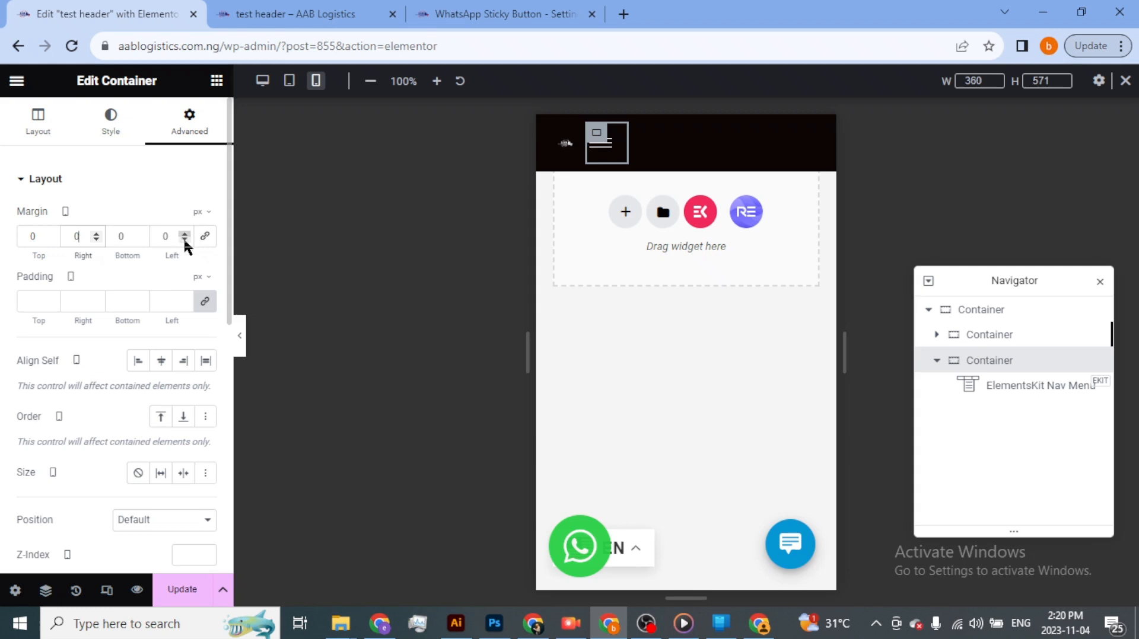
{"action": "left_click", "coordinate": [184, 241]}
{"action": "left_click", "coordinate": [185, 240]}
{"action": "left_click", "coordinate": [185, 241]}
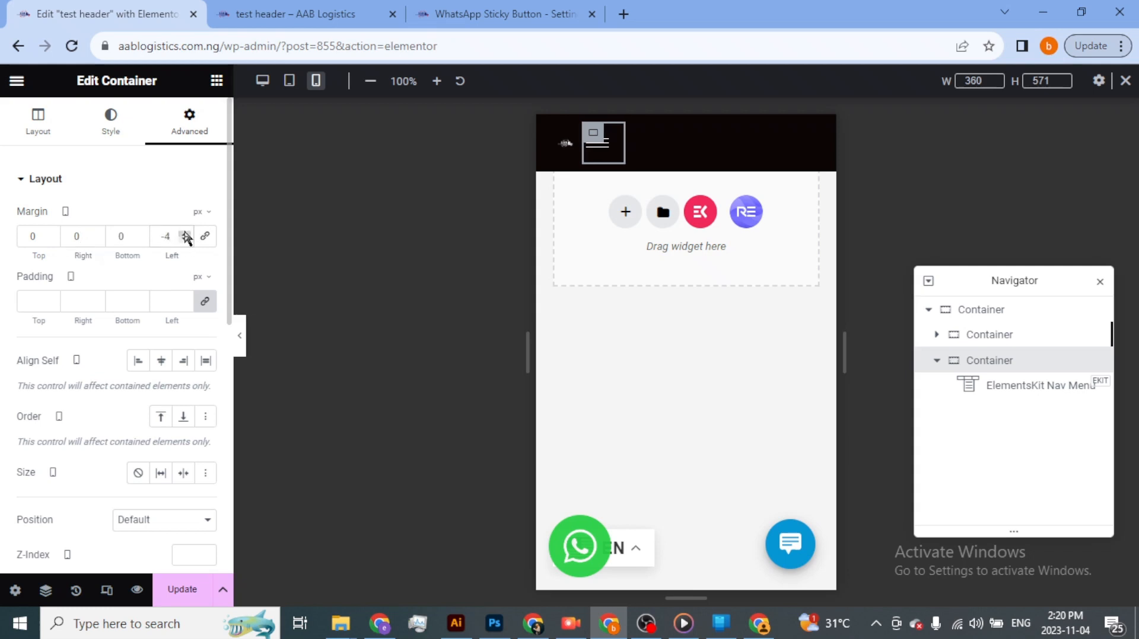
{"action": "left_click", "coordinate": [184, 233]}
{"action": "left_click", "coordinate": [184, 233]}
{"action": "left_click", "coordinate": [185, 233]}
{"action": "left_click", "coordinate": [185, 233]}
{"action": "left_click", "coordinate": [185, 233]}
{"action": "left_click", "coordinate": [184, 233]}
{"action": "left_click", "coordinate": [184, 233]}
{"action": "left_click", "coordinate": [184, 233]}
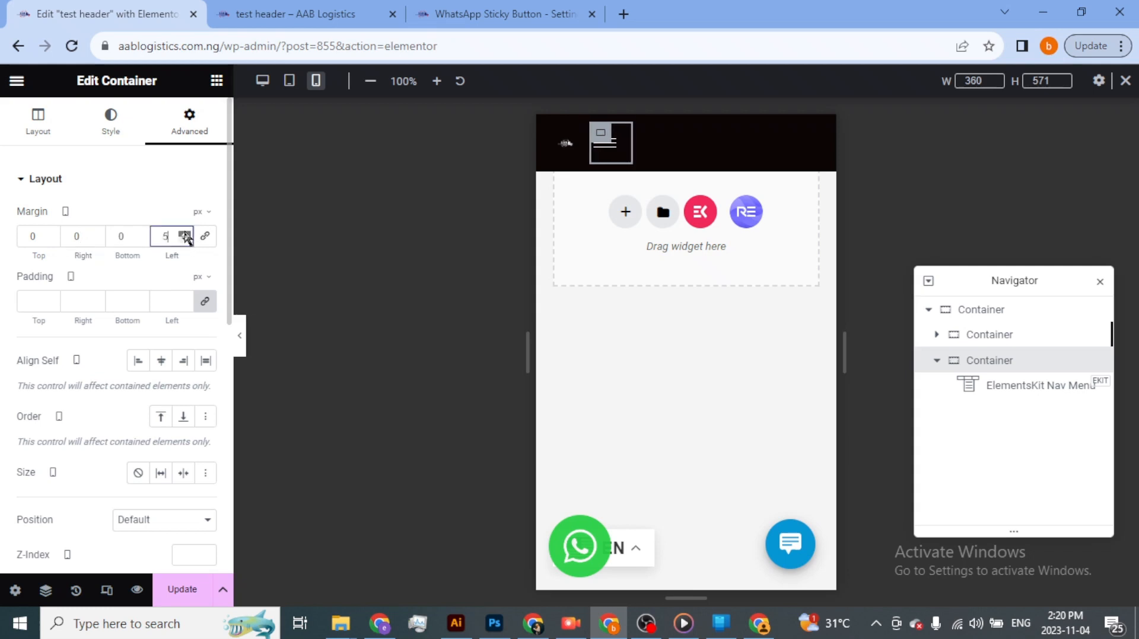
{"action": "left_click", "coordinate": [184, 233]}
{"action": "left_click", "coordinate": [184, 233]}
{"action": "left_click", "coordinate": [184, 233]}
{"action": "left_click", "coordinate": [184, 233]}
{"action": "left_click", "coordinate": [185, 233]}
{"action": "left_click", "coordinate": [184, 233]}
{"action": "left_click", "coordinate": [185, 233]}
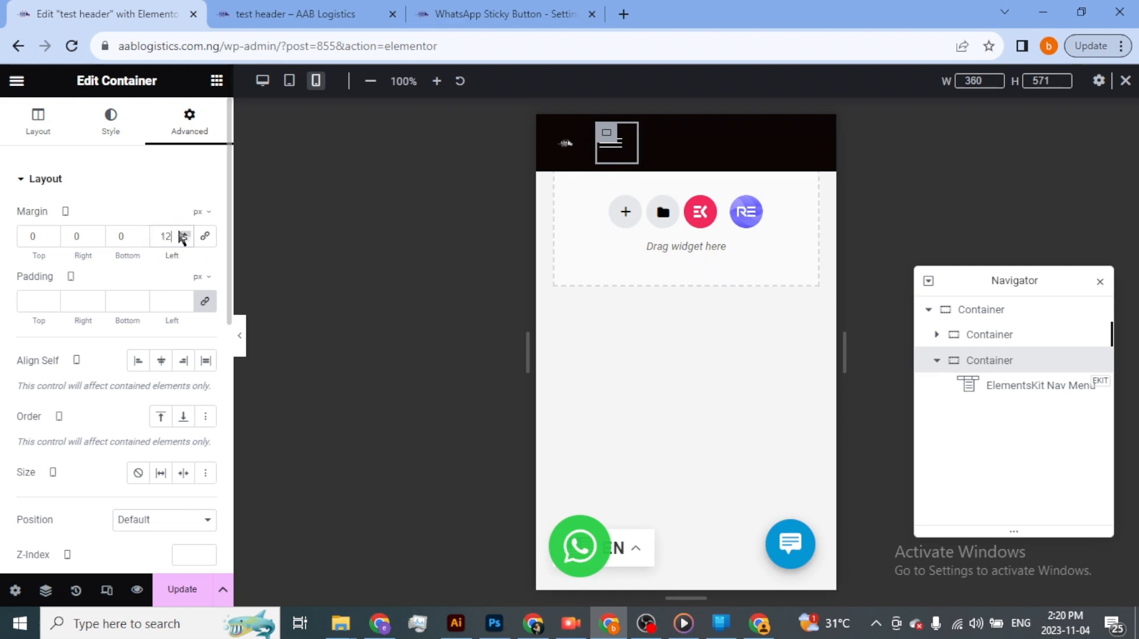
{"action": "type", "text": "200"}
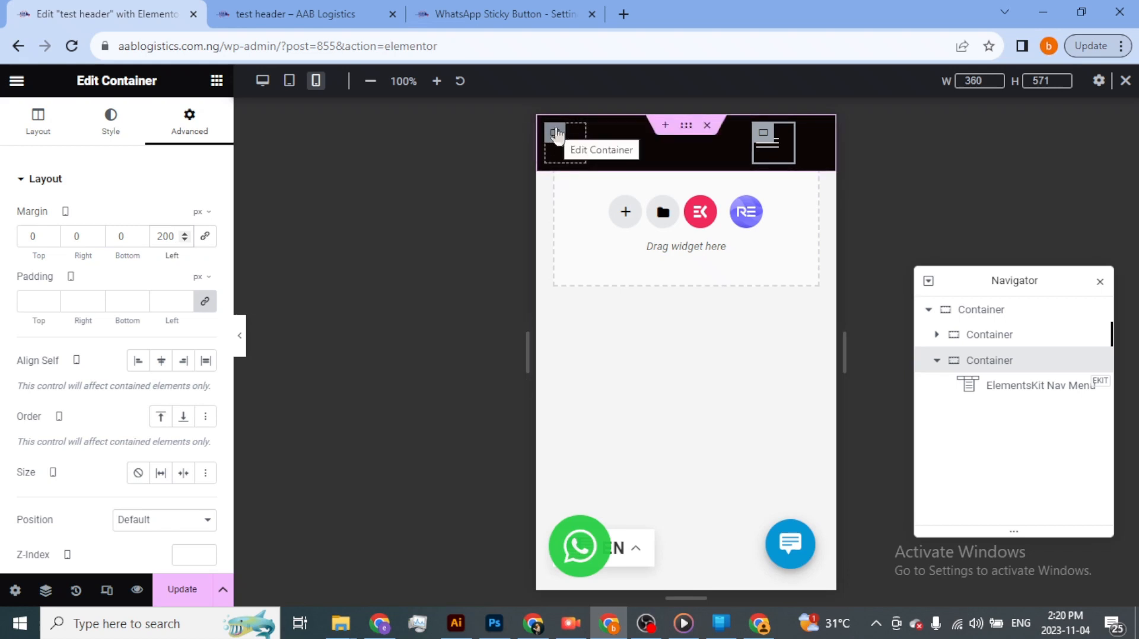
- Select the logo image inside the first inner container and set its mobile max width to 260%
{"action": "left_click", "coordinate": [556, 135]}
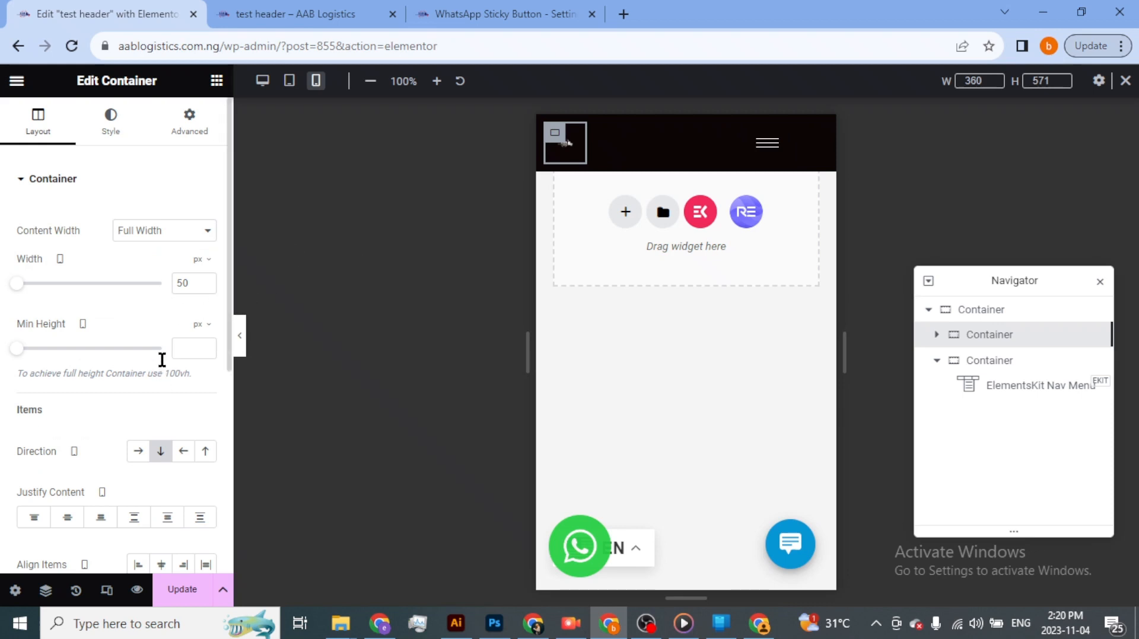
{"action": "left_click", "coordinate": [118, 136]}
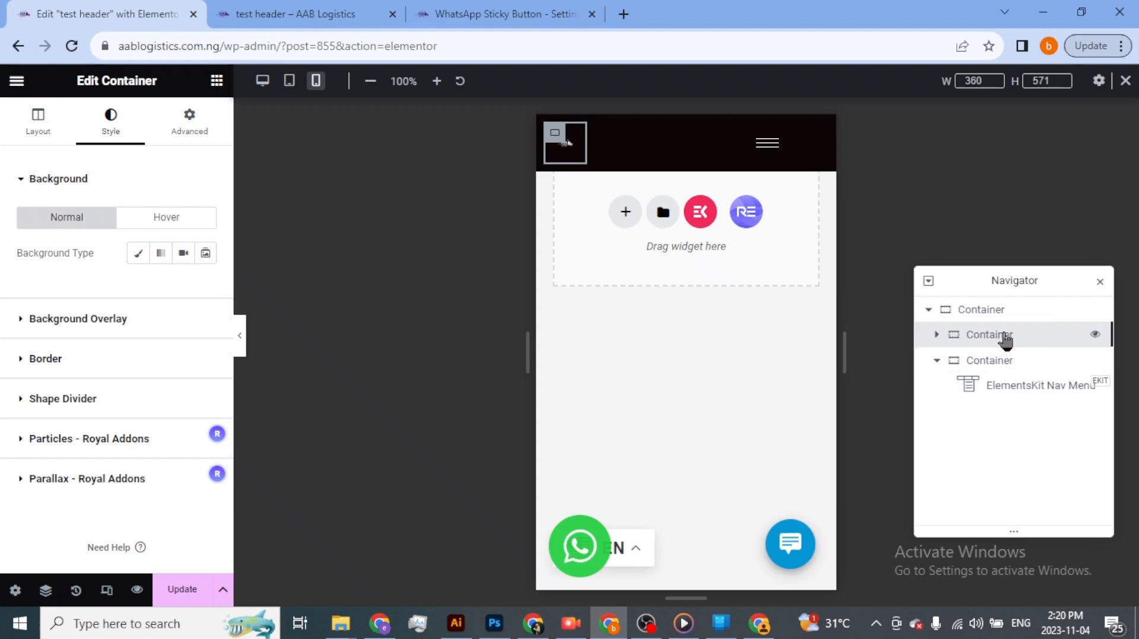
{"action": "left_click", "coordinate": [937, 335]}
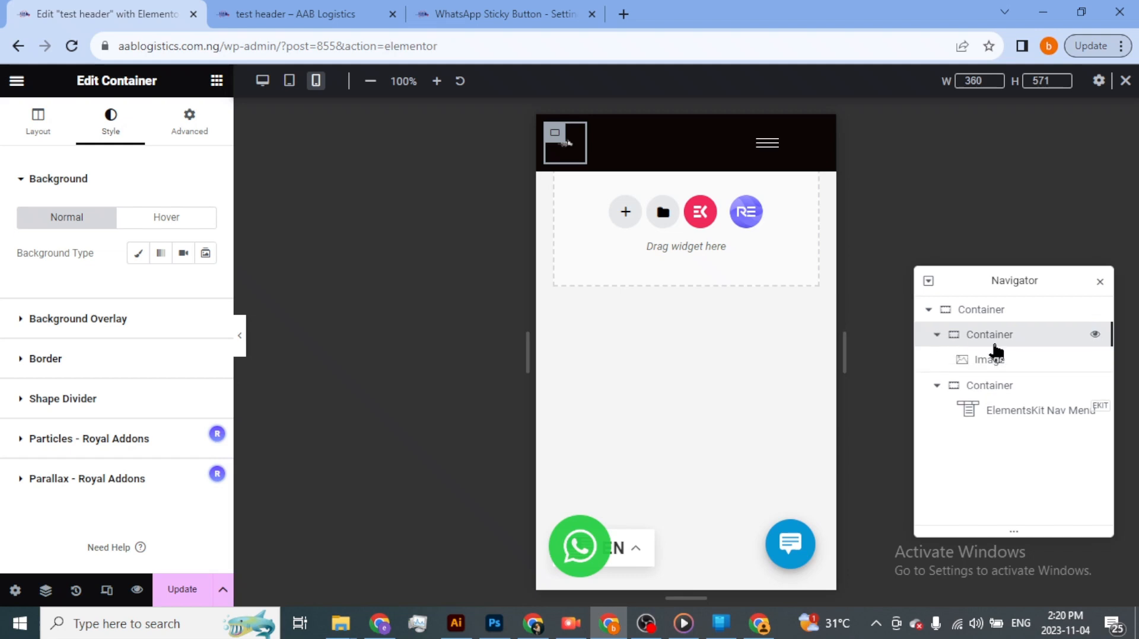
{"action": "left_click", "coordinate": [995, 360]}
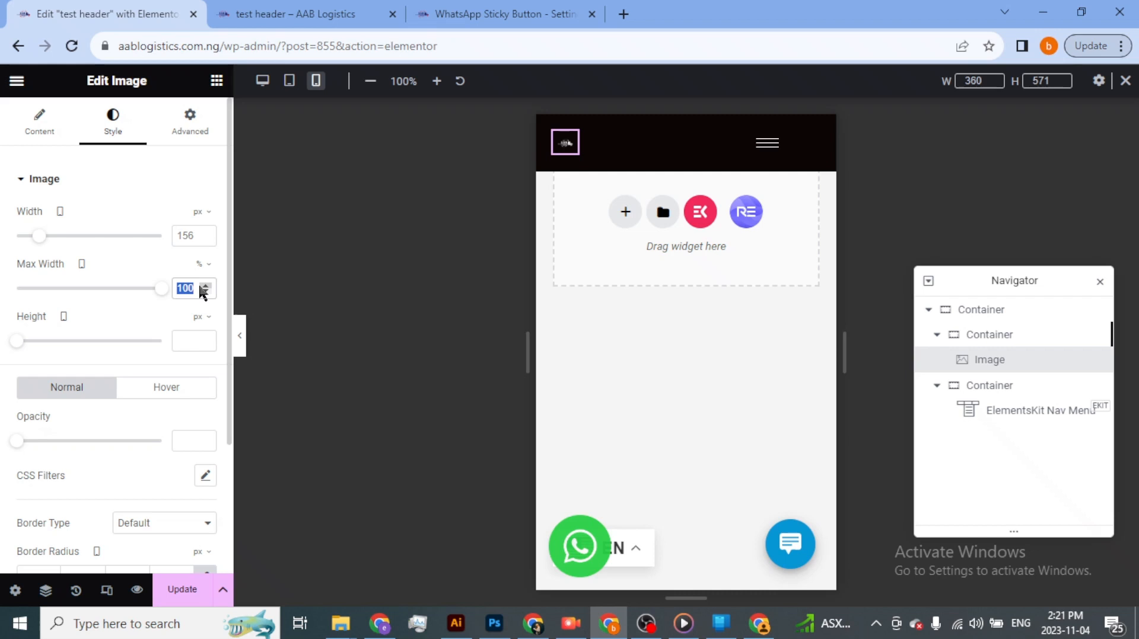
{"action": "type", "text": "200"}
{"action": "key", "text": "BackSpace"}
{"action": "key", "text": "BackSpace"}
{"action": "type", "text": "40"}
{"action": "key", "text": "BackSpace"}
{"action": "key", "text": "BackSpace"}
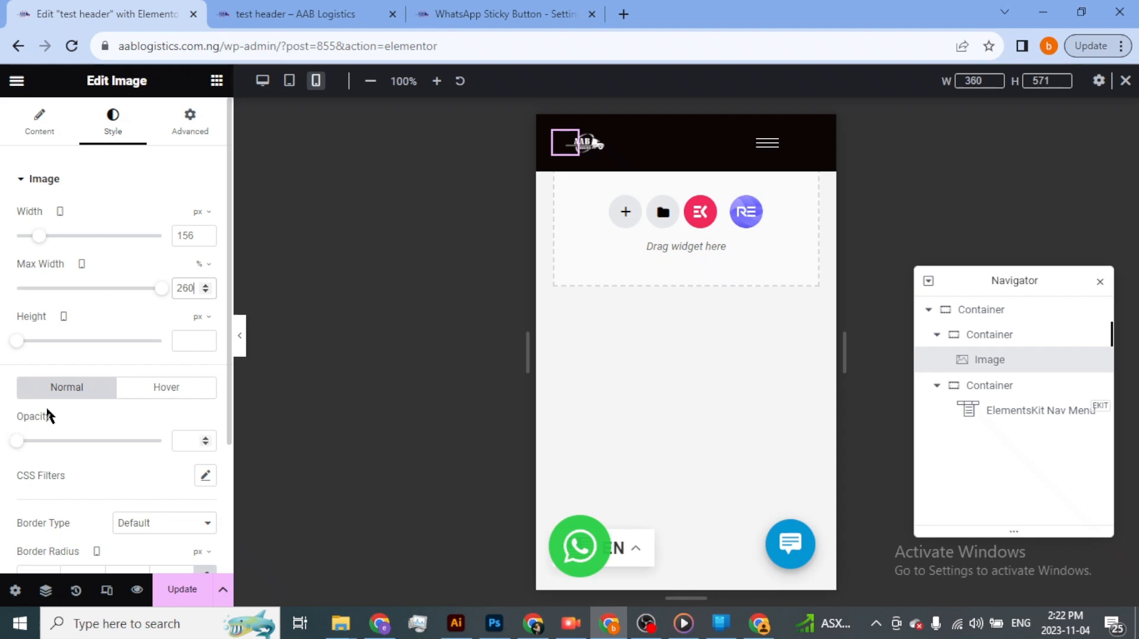
- Try mobile heights of 200, 100, 150 and 60 px on the logo image, and clear the value
{"action": "left_click", "coordinate": [206, 341]}
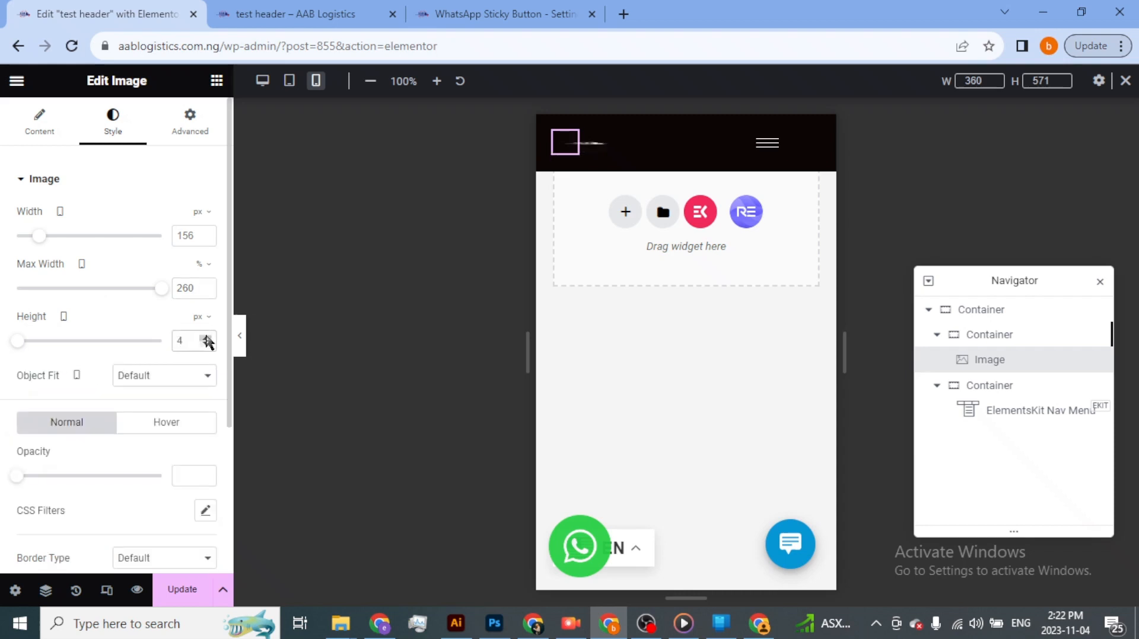
{"action": "double_click", "coordinate": [207, 340]}
{"action": "type", "text": "200"}
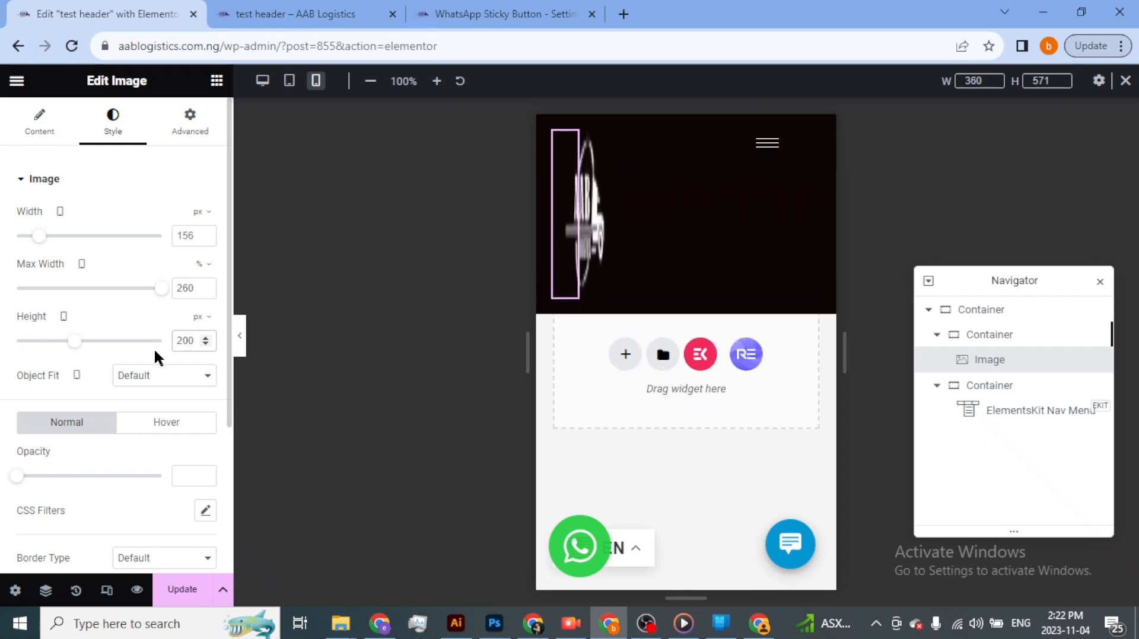
{"action": "key", "text": "BackSpace"}
{"action": "key", "text": "BackSpace"}
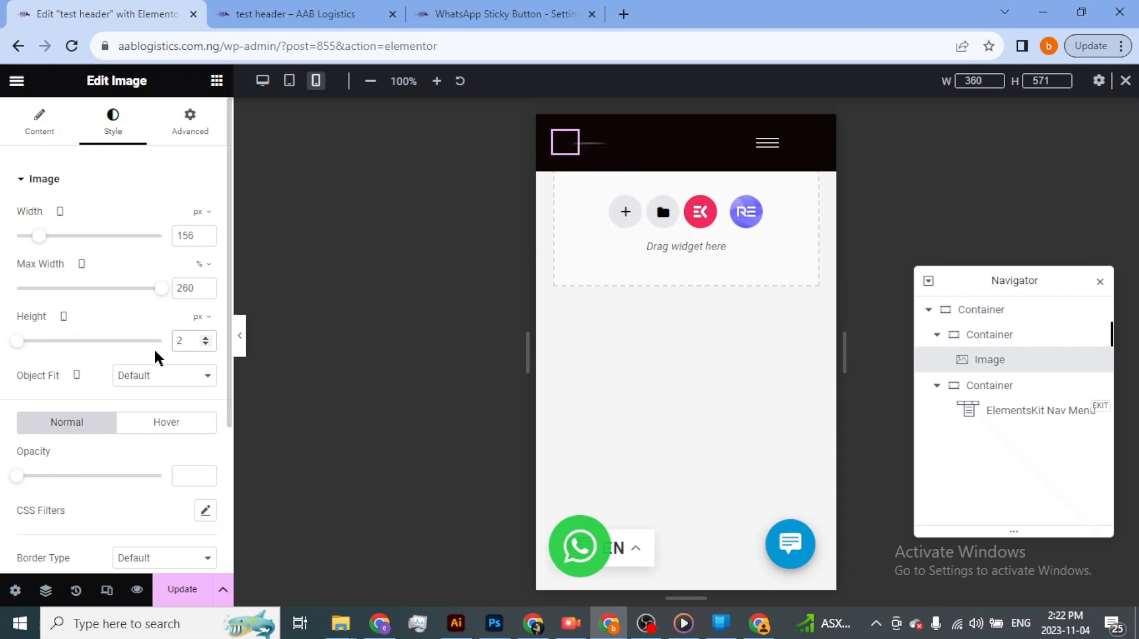
{"action": "key", "text": "BackSpace"}
{"action": "type", "text": "100"}
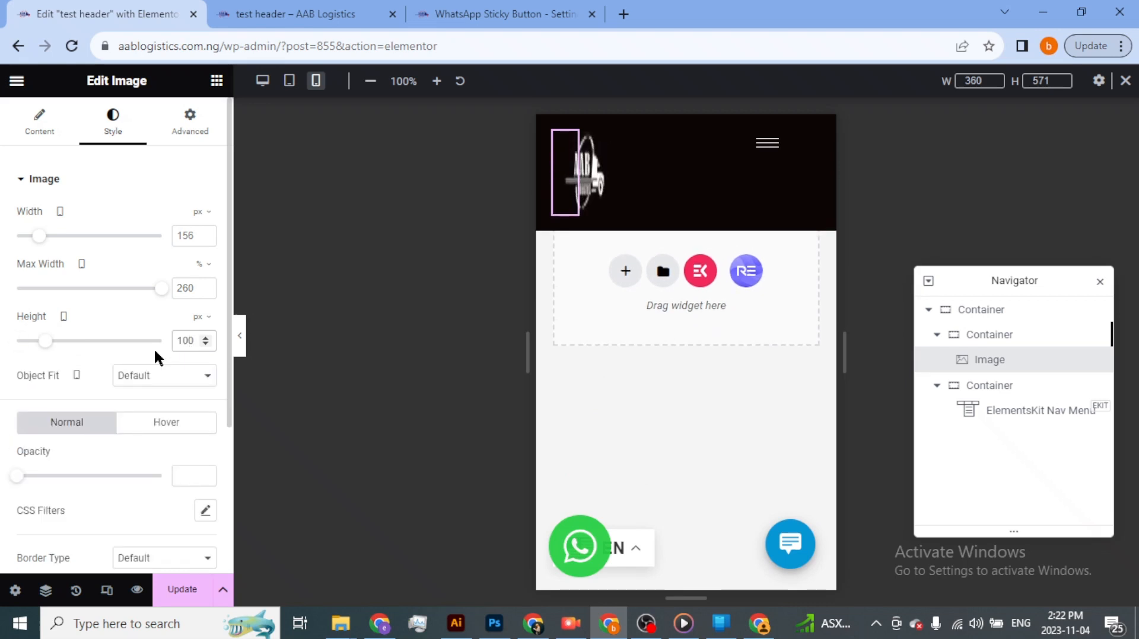
{"action": "key", "text": "BackSpace"}
{"action": "key", "text": "BackSpace"}
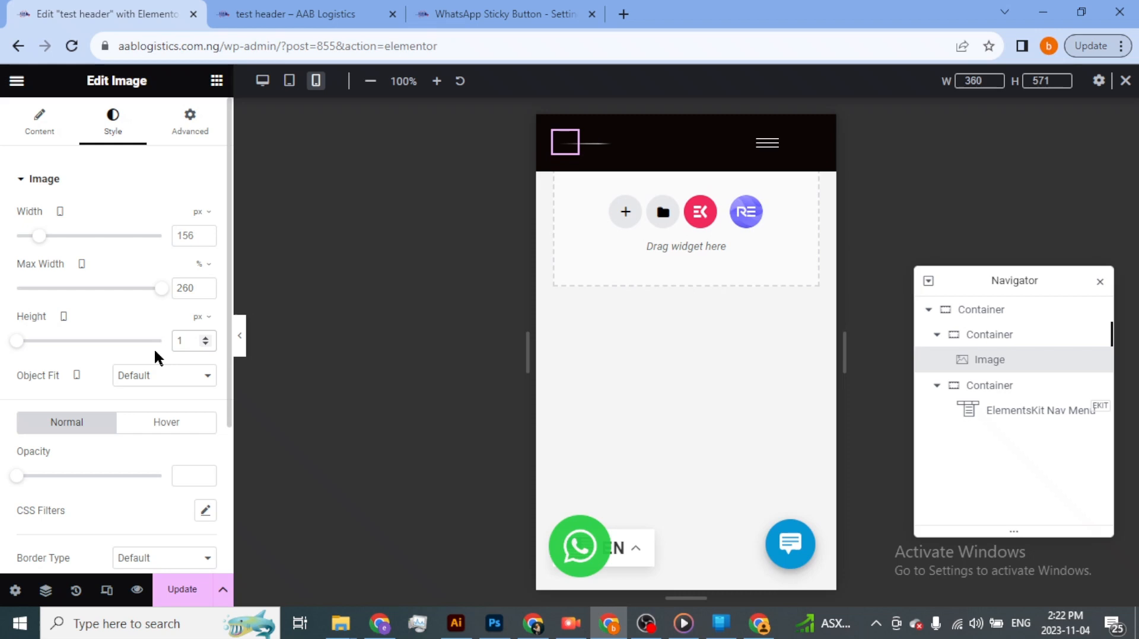
{"action": "type", "text": "50"}
{"action": "key", "text": "BackSpace"}
{"action": "key", "text": "BackSpace"}
{"action": "key", "text": "BackSpace"}
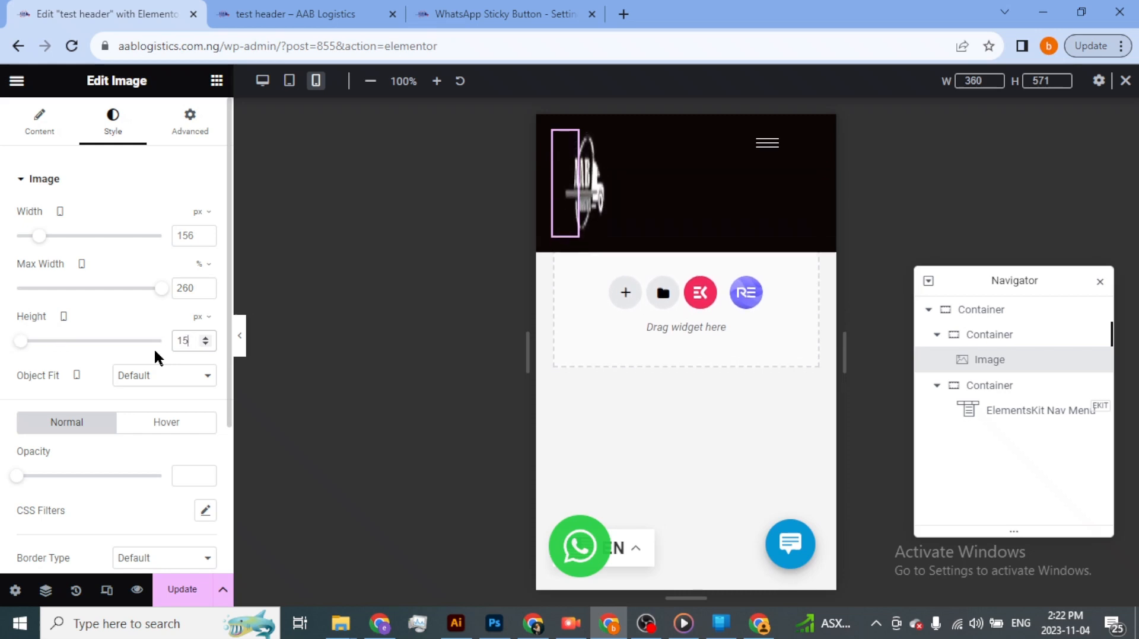
{"action": "type", "text": "60"}
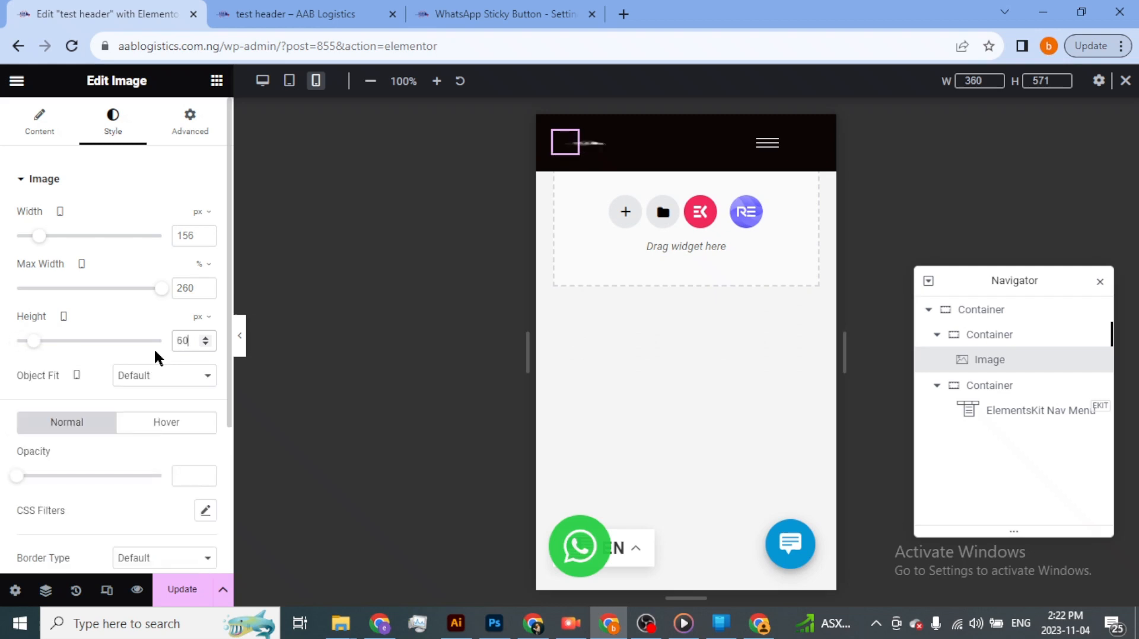
{"action": "key", "text": "BackSpace"}
{"action": "key", "text": "BackSpace"}
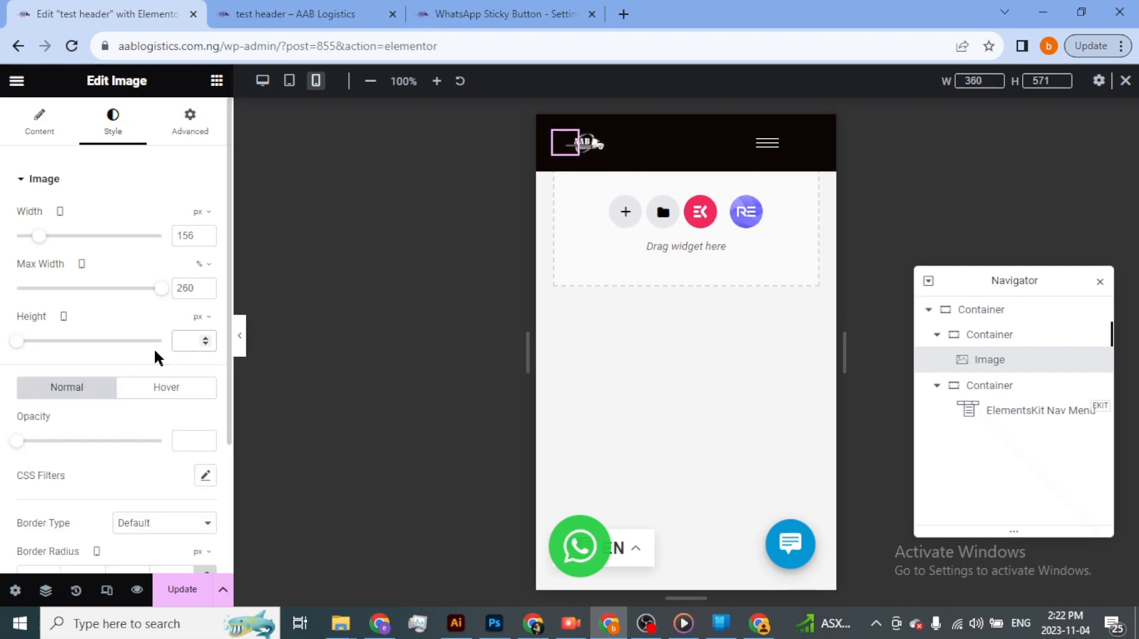
- Try logo image heights of 30, 150 and 100 px, and leave the height empty
{"action": "type", "text": "30"}
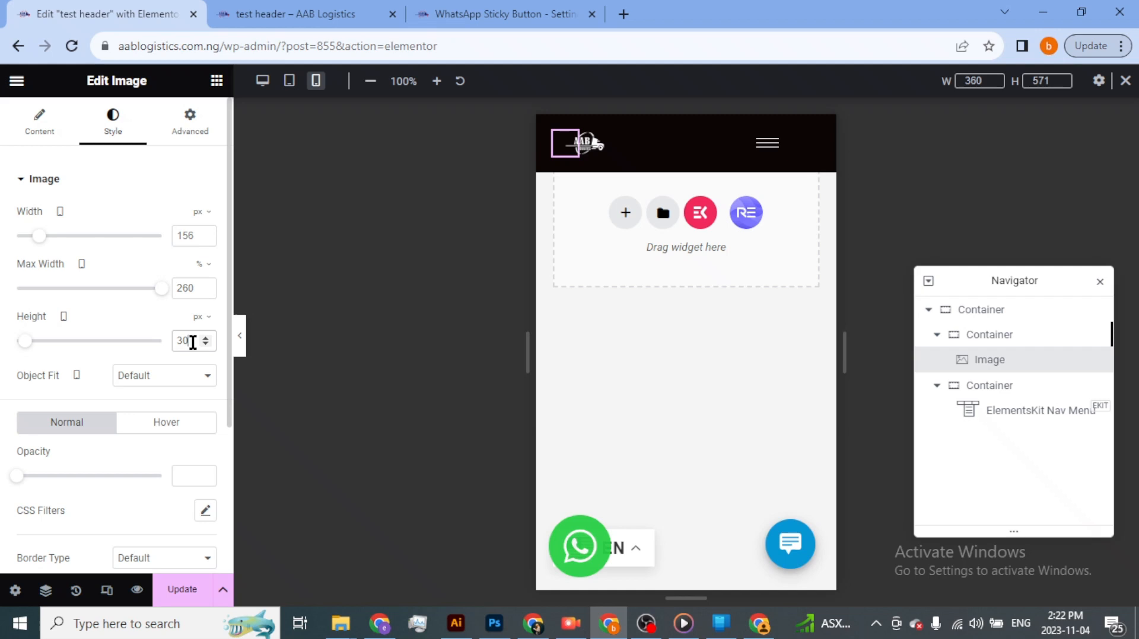
{"action": "key", "text": "BackSpace"}
{"action": "key", "text": "BackSpace"}
{"action": "type", "text": "6"}
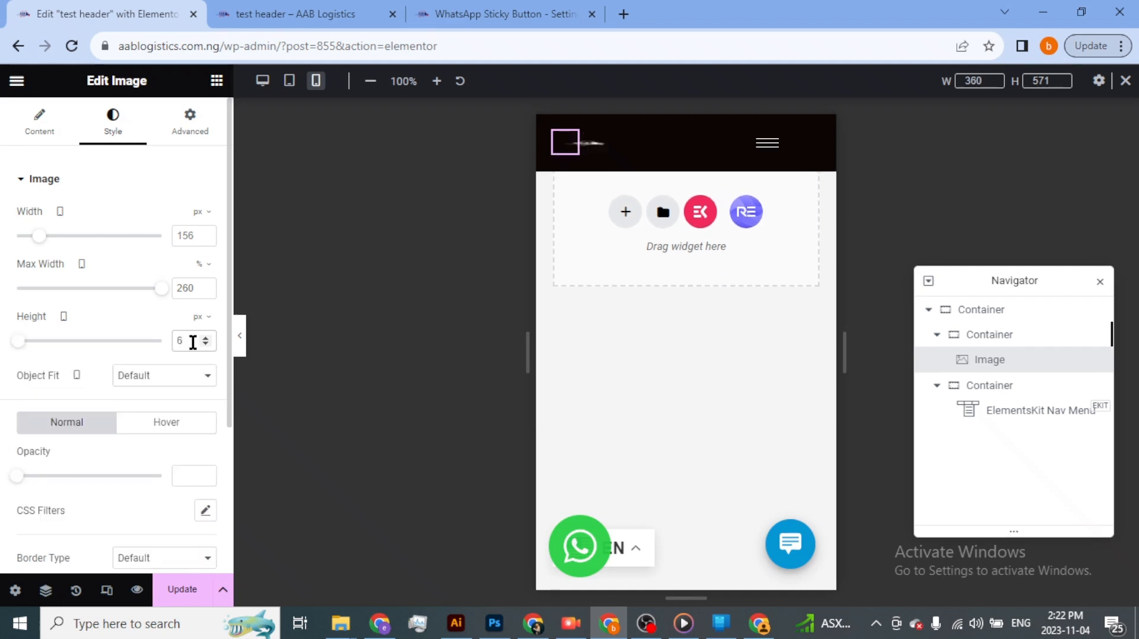
{"action": "key", "text": "BackSpace"}
{"action": "type", "text": "150"}
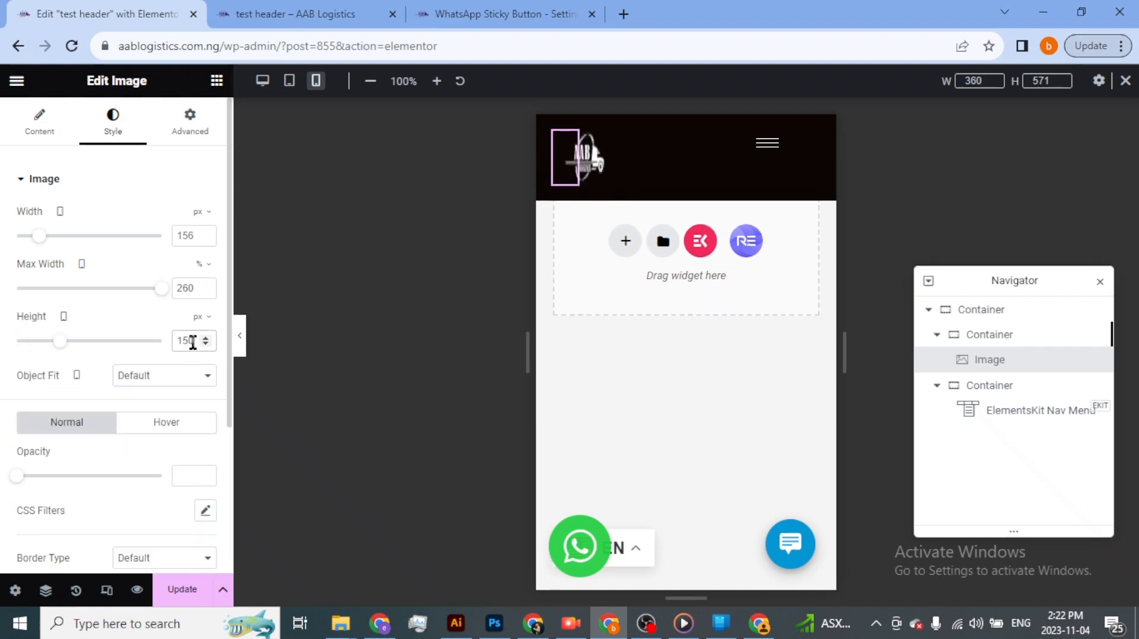
{"action": "key", "text": "BackSpace"}
{"action": "key", "text": "BackSpace"}
{"action": "type", "text": "00"}
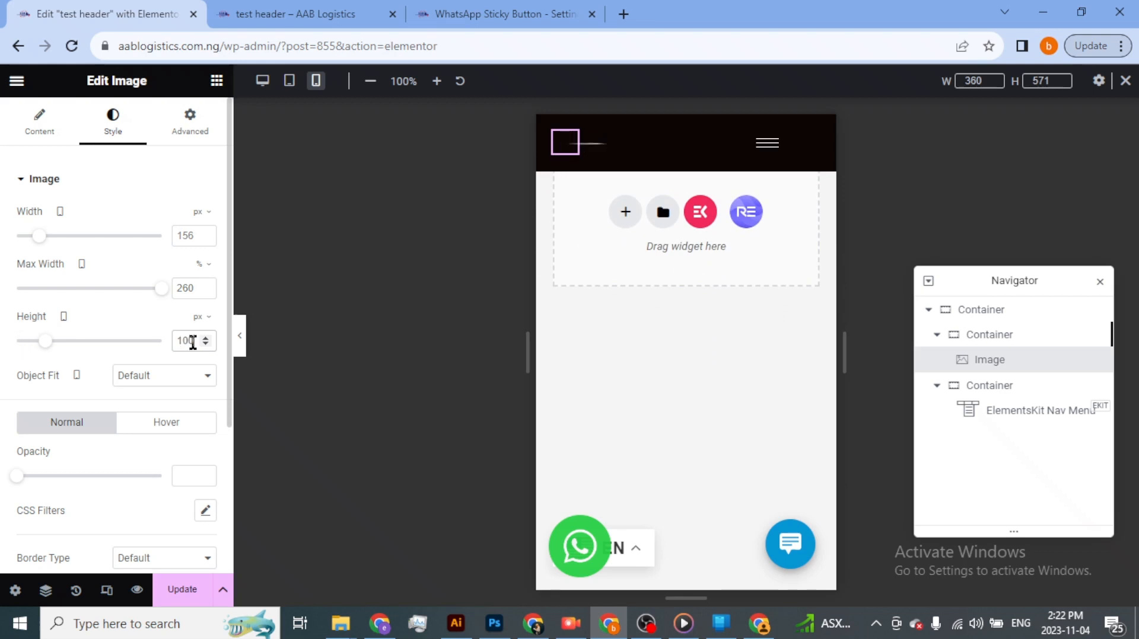
{"action": "key", "text": "BackSpace"}
{"action": "key", "text": "BackSpace"}
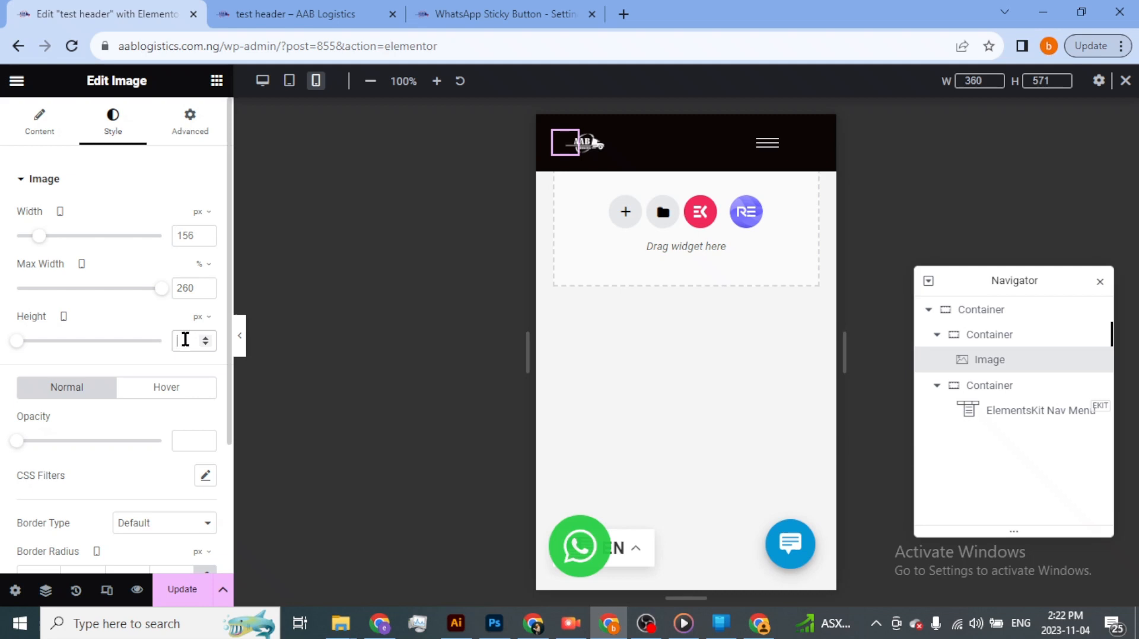
- Save the header changes and reload the live AAB Logistics page in its iPhone XR emulation to check the mobile header
{"action": "scroll", "coordinate": [129, 332], "scroll_direction": "down", "scroll_amount": 3}
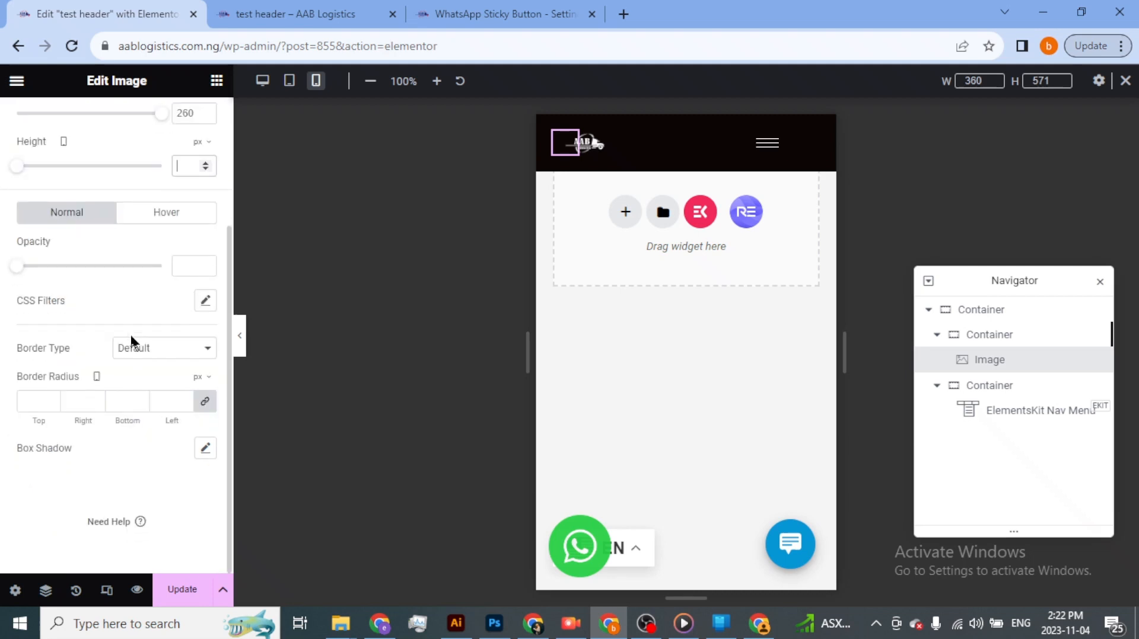
{"action": "left_click", "coordinate": [182, 590]}
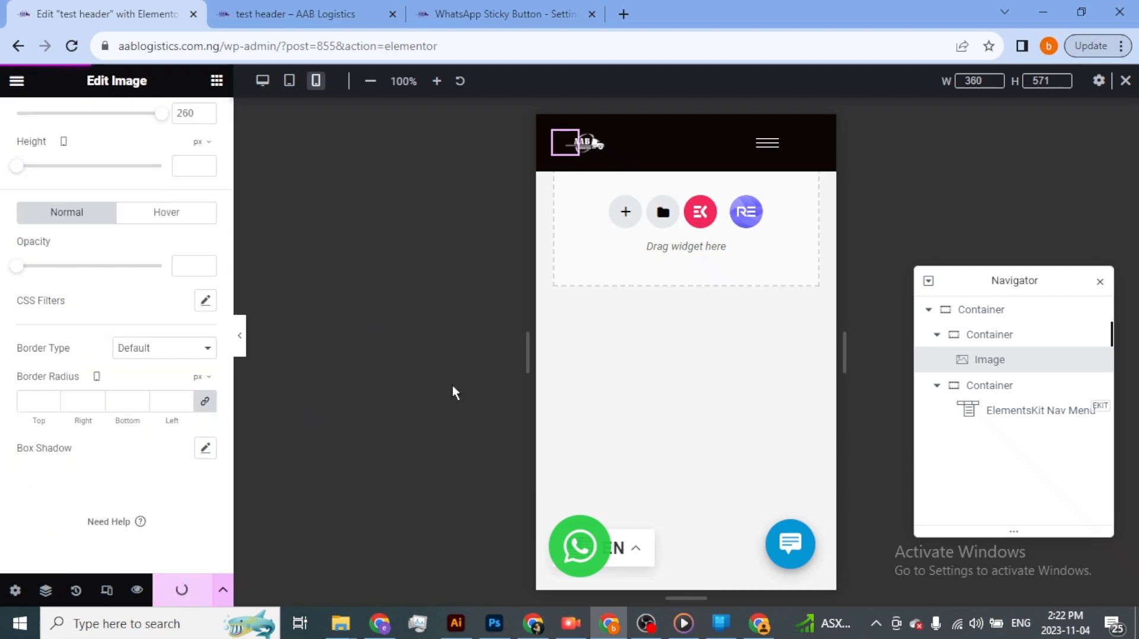
{"action": "key", "text": "alt+Tab"}
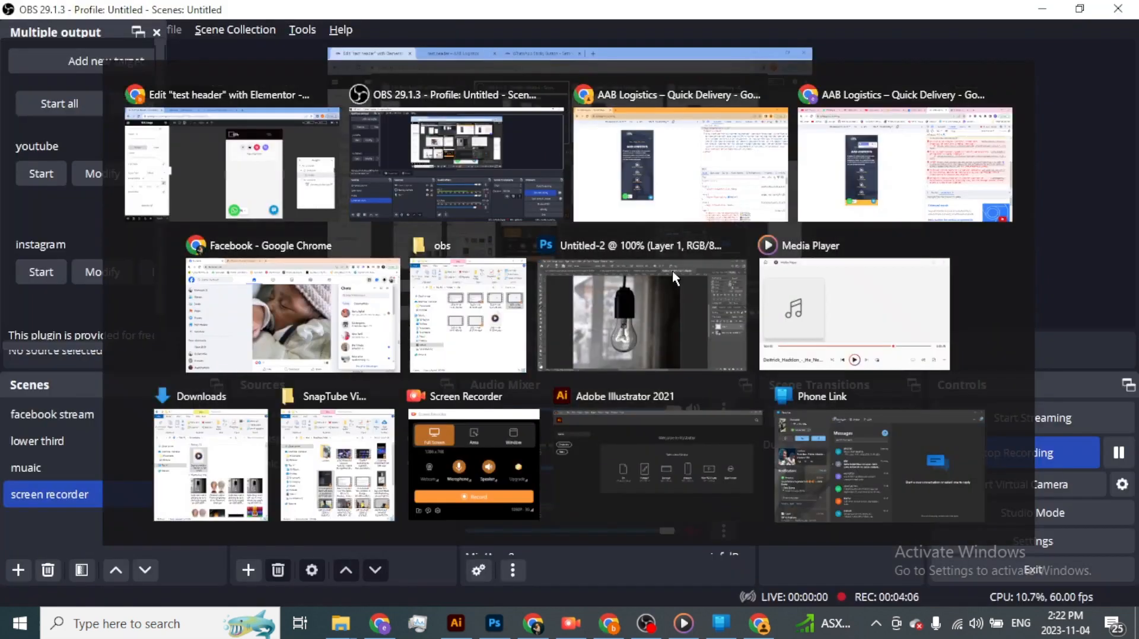
{"action": "key", "text": "alt+Tab"}
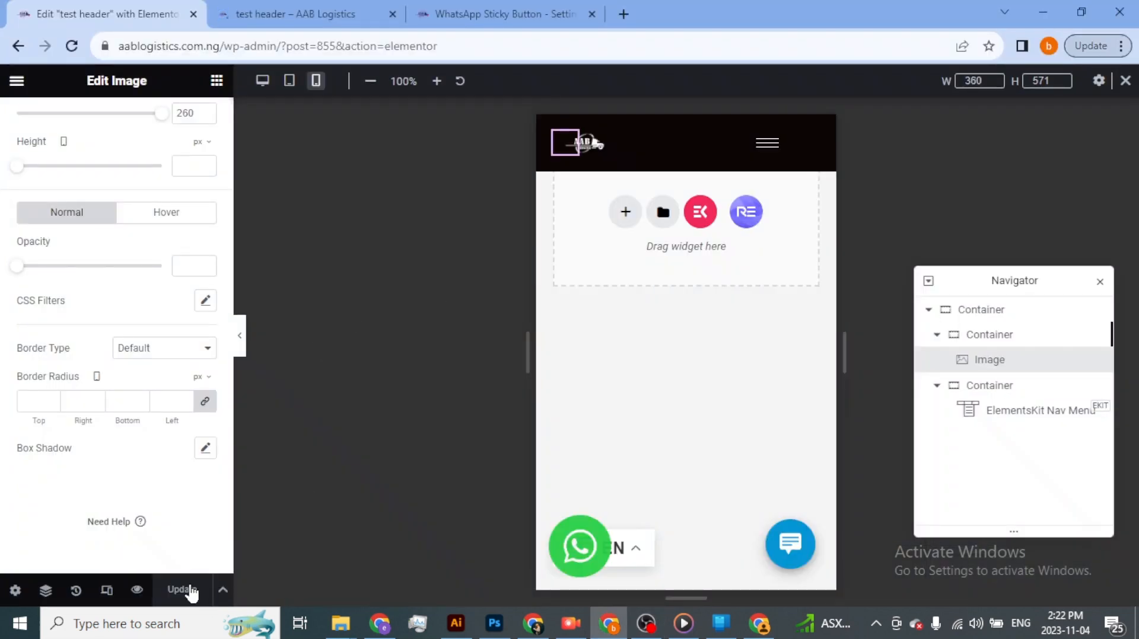
{"action": "key", "text": "alt+Tab"}
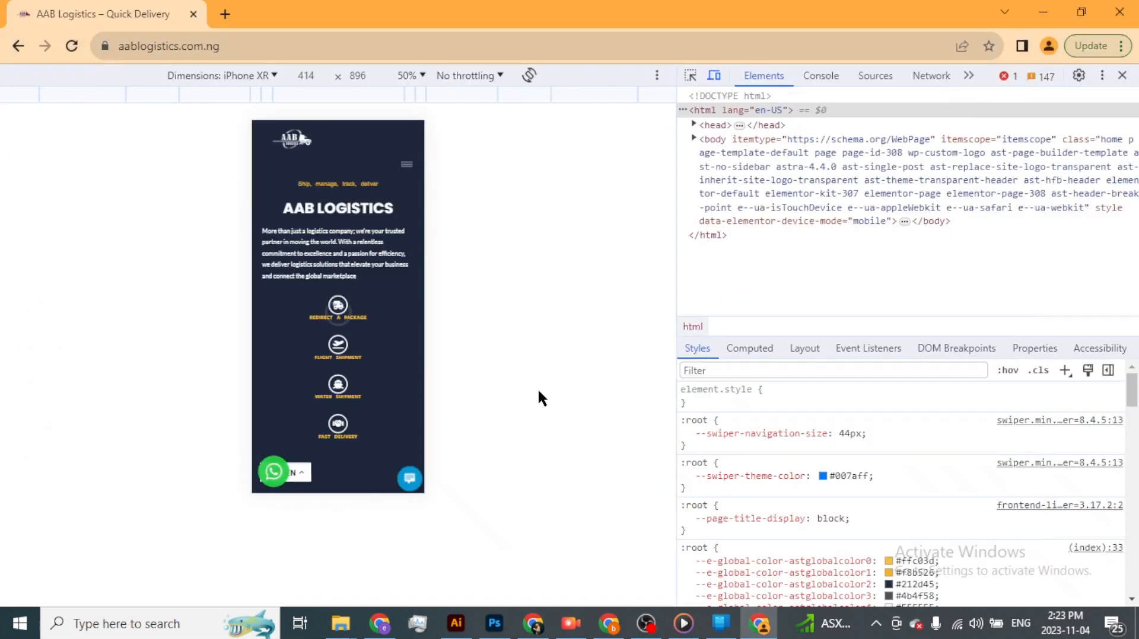
{"action": "left_click", "coordinate": [71, 45]}
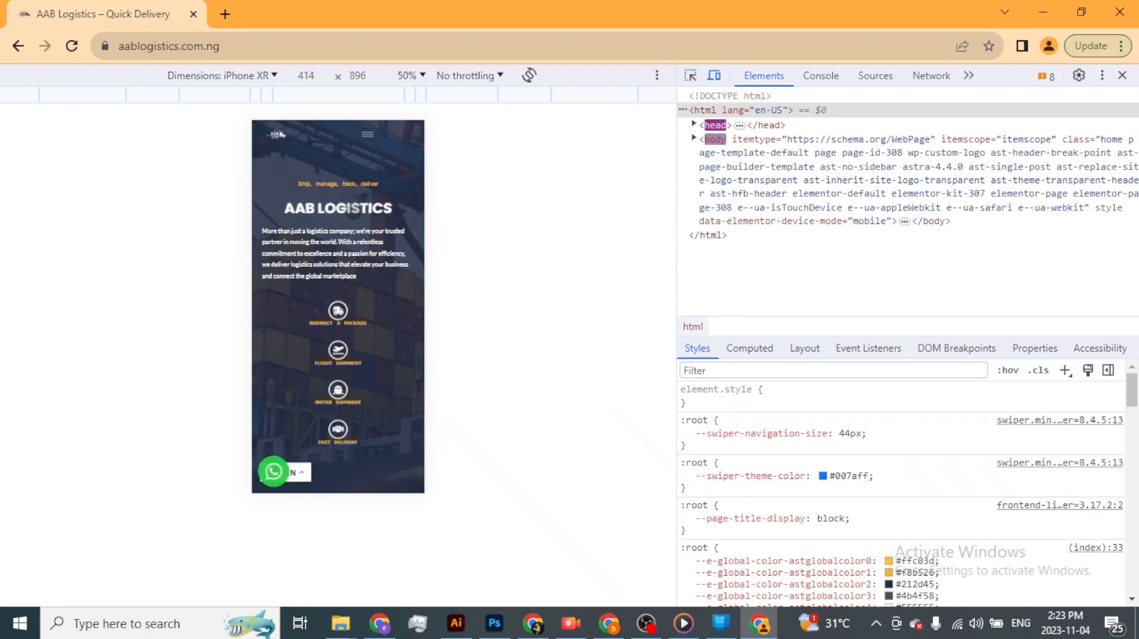
- Examine the mobile header on the live page and open its hamburger menu to check the item colors
{"action": "scroll", "coordinate": [350, 213], "scroll_direction": "down", "scroll_amount": 3}
{"action": "scroll", "coordinate": [353, 213], "scroll_direction": "up", "scroll_amount": 4}
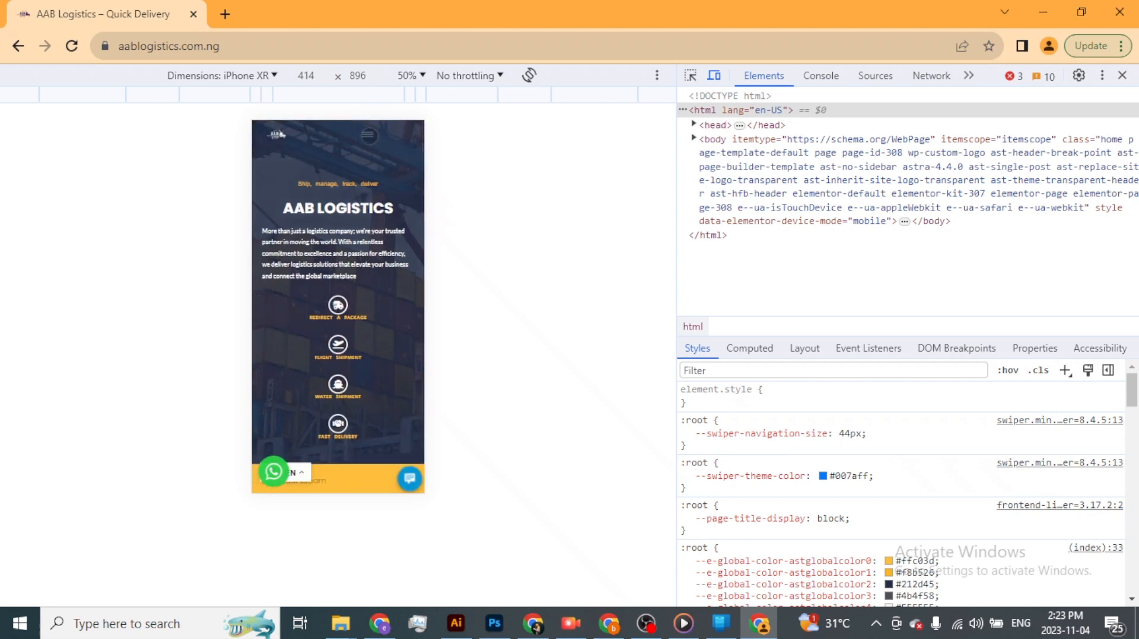
{"action": "left_click", "coordinate": [368, 135]}
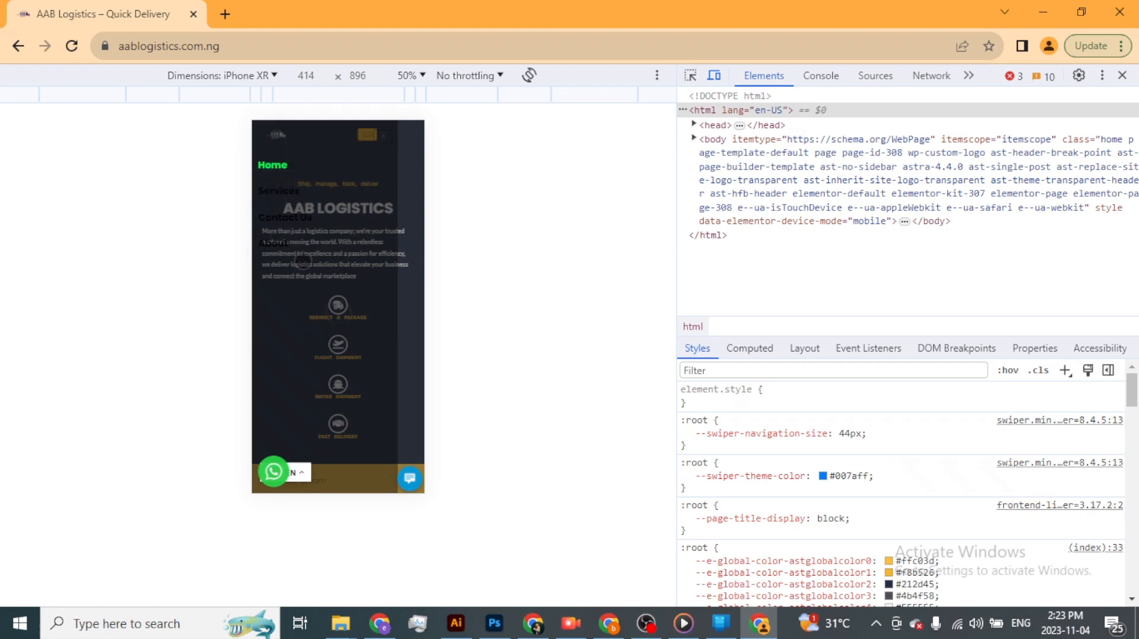
- Switch back to the Elementor header editor and set the nav menu's normal item text color to #FCFCFC for mobile
{"action": "key", "text": "alt+Tab"}
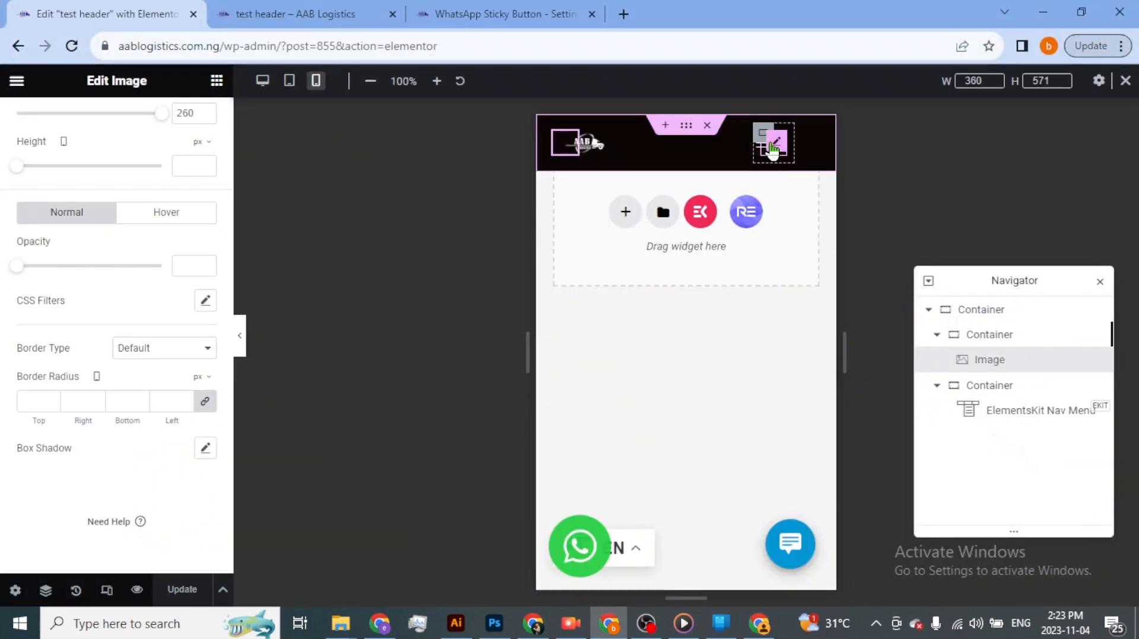
{"action": "left_click", "coordinate": [773, 147]}
{"action": "left_click", "coordinate": [762, 146]}
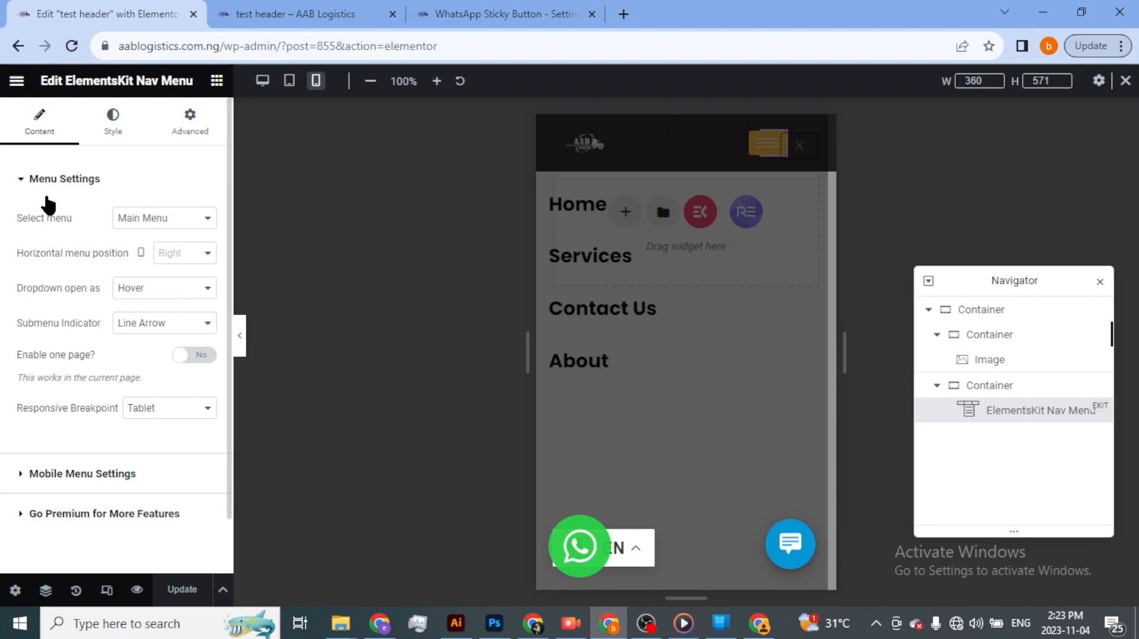
{"action": "left_click", "coordinate": [111, 122]}
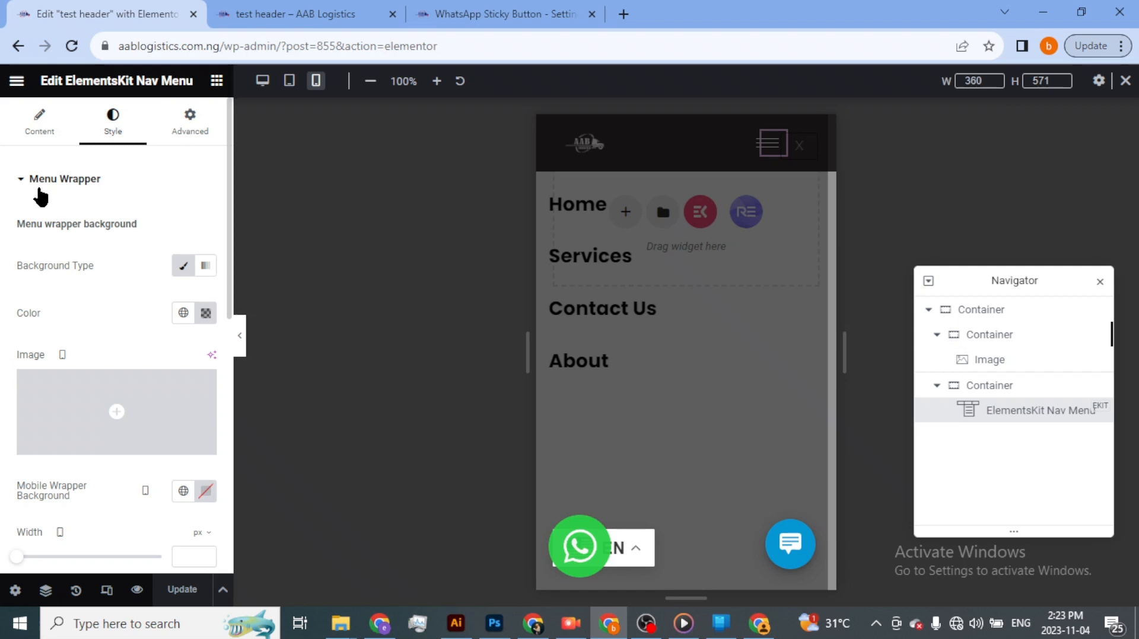
{"action": "left_click", "coordinate": [21, 180]}
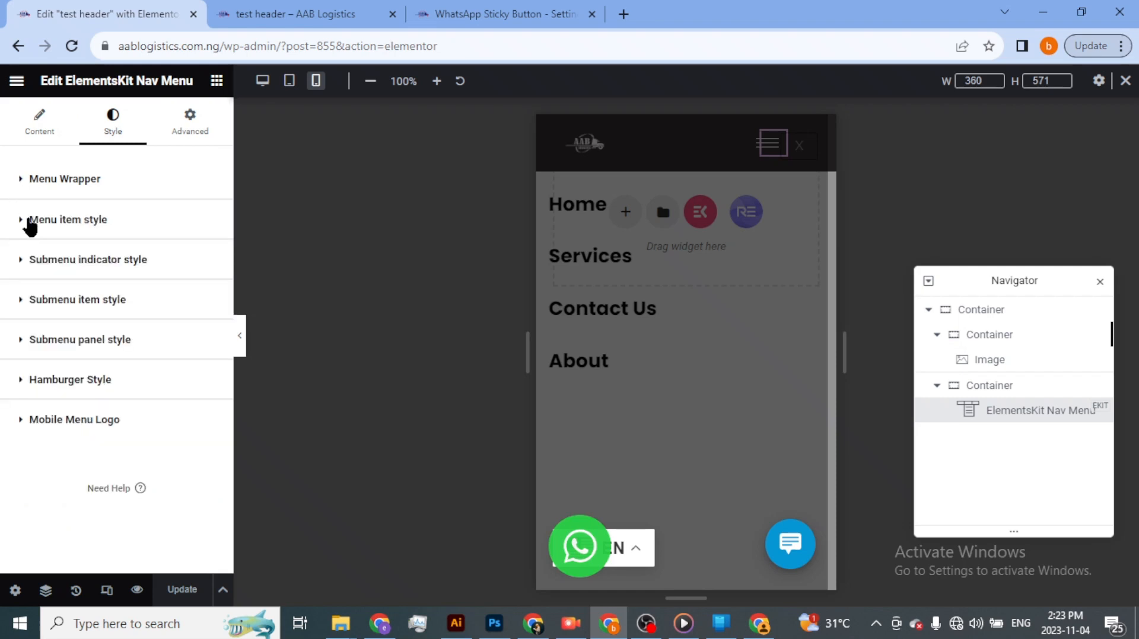
{"action": "left_click", "coordinate": [122, 235]}
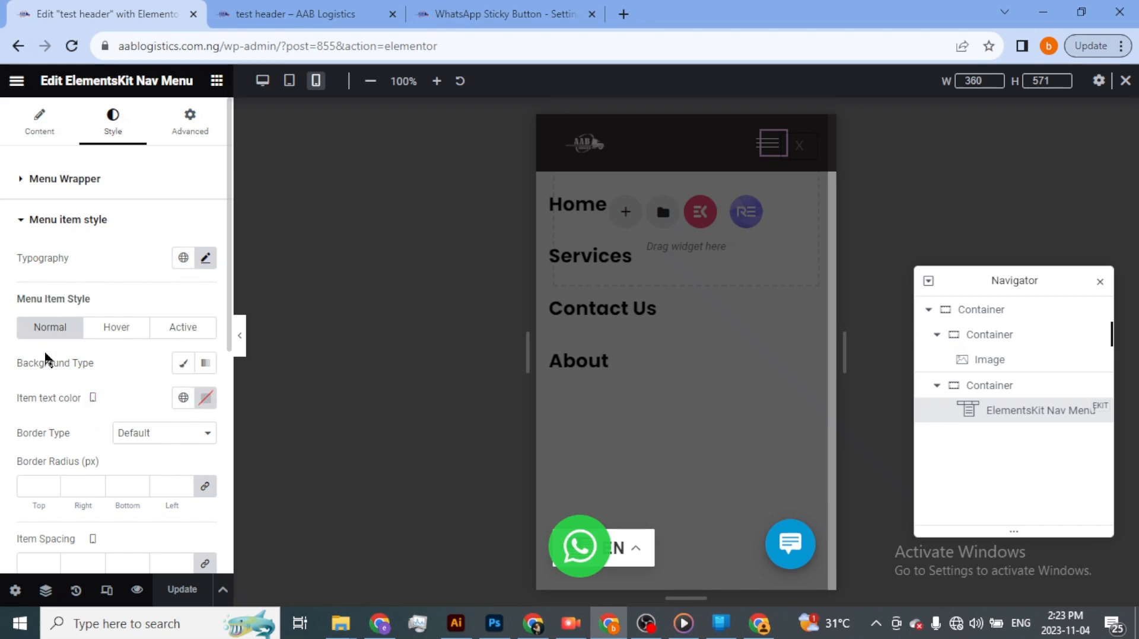
{"action": "left_click", "coordinate": [203, 399]}
{"action": "type", "text": "#FFFFFF"}
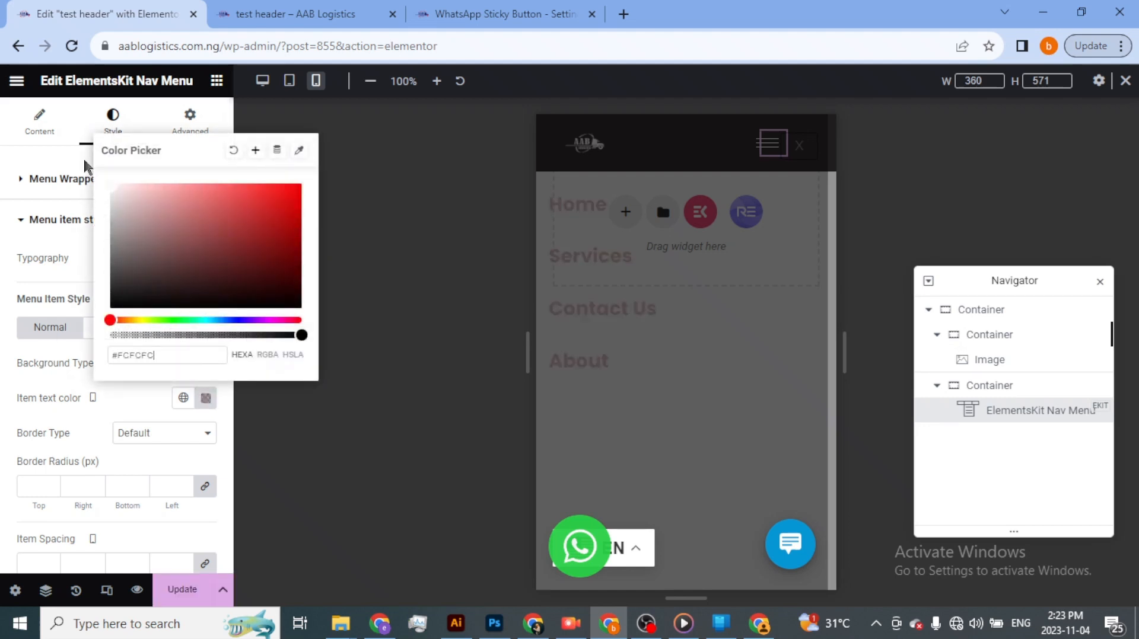
{"action": "left_click", "coordinate": [137, 396]}
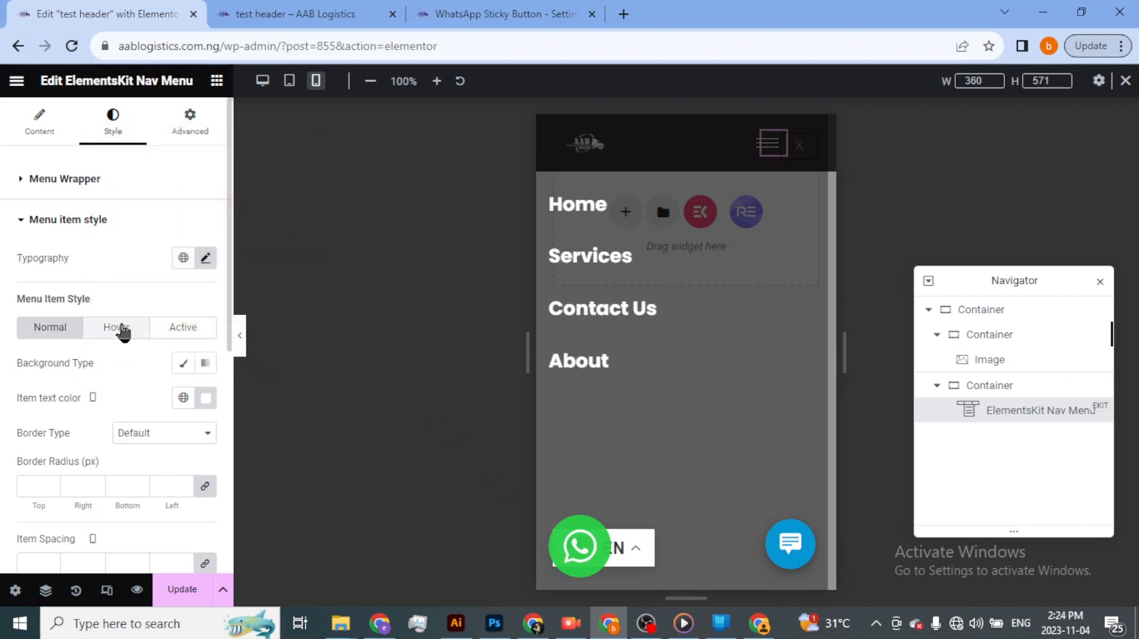
- Set the mobile nav menu's active item text color to bright green #00FD13
{"action": "left_click", "coordinate": [120, 330]}
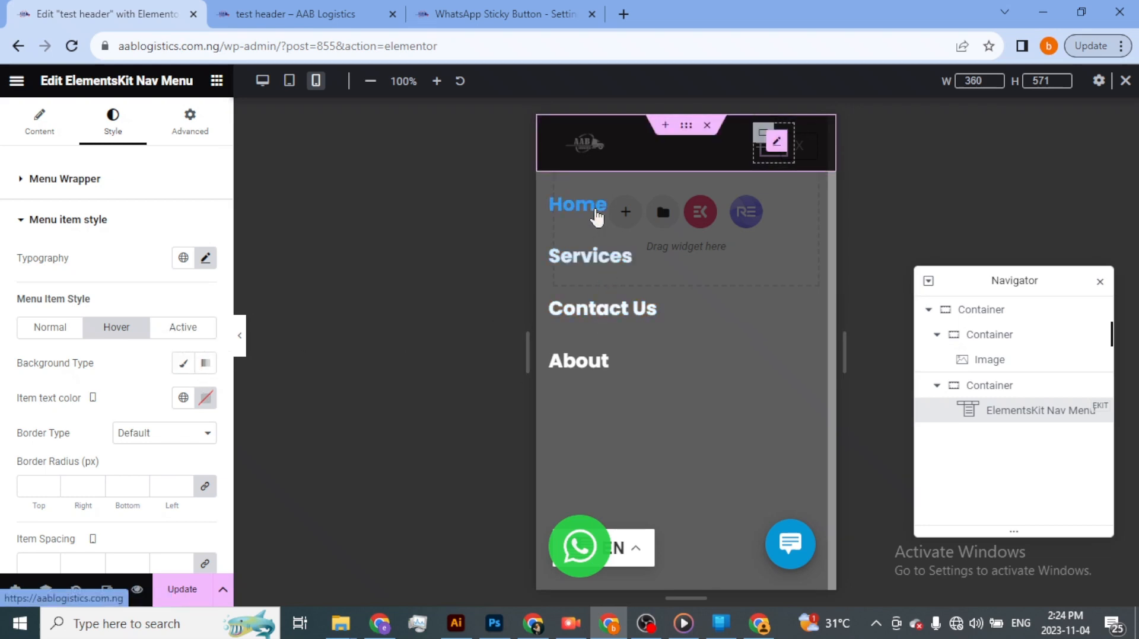
{"action": "left_click", "coordinate": [196, 328]}
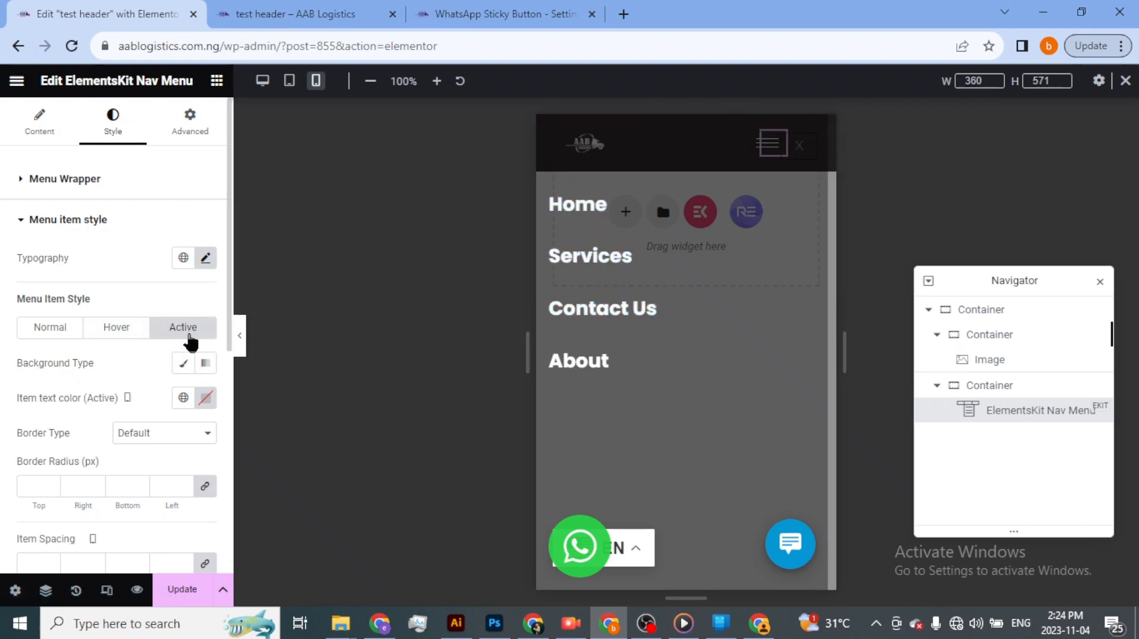
{"action": "left_click", "coordinate": [205, 399]}
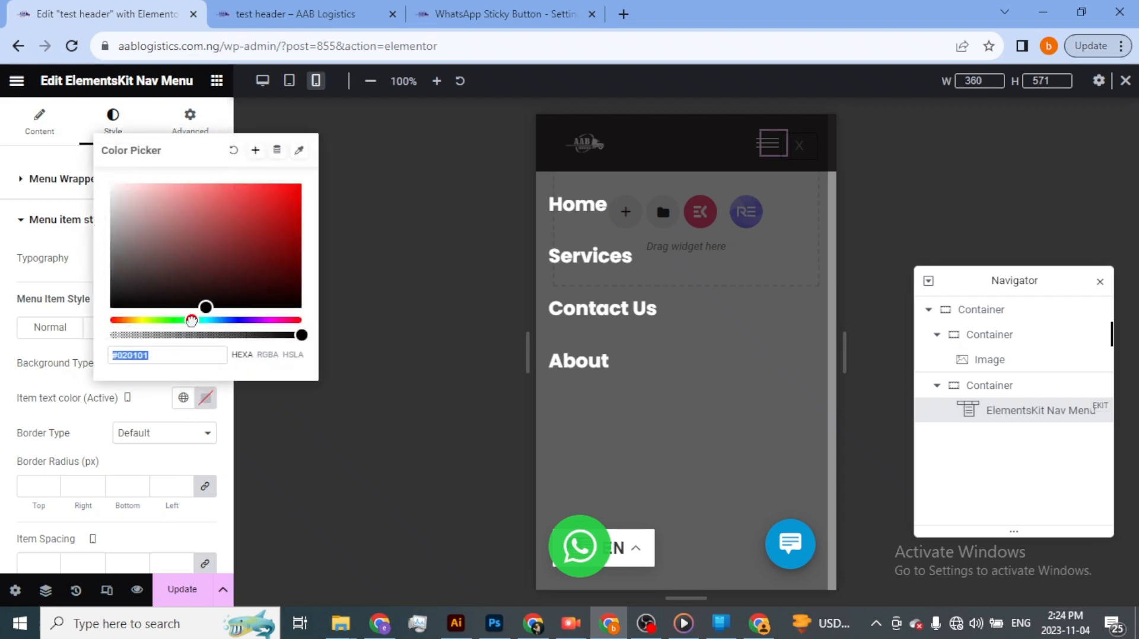
{"action": "left_click_drag", "start_coordinate": [191, 320], "coordinate": [175, 320]}
{"action": "left_click", "coordinate": [255, 226]}
{"action": "left_click", "coordinate": [302, 184]}
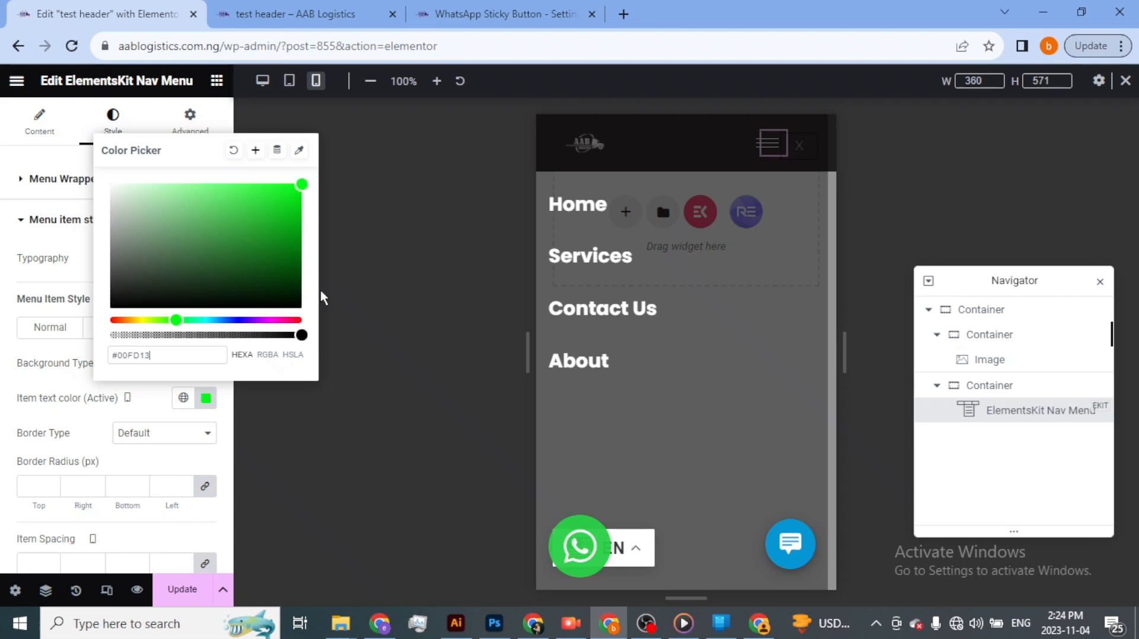
{"action": "left_click", "coordinate": [182, 590]}
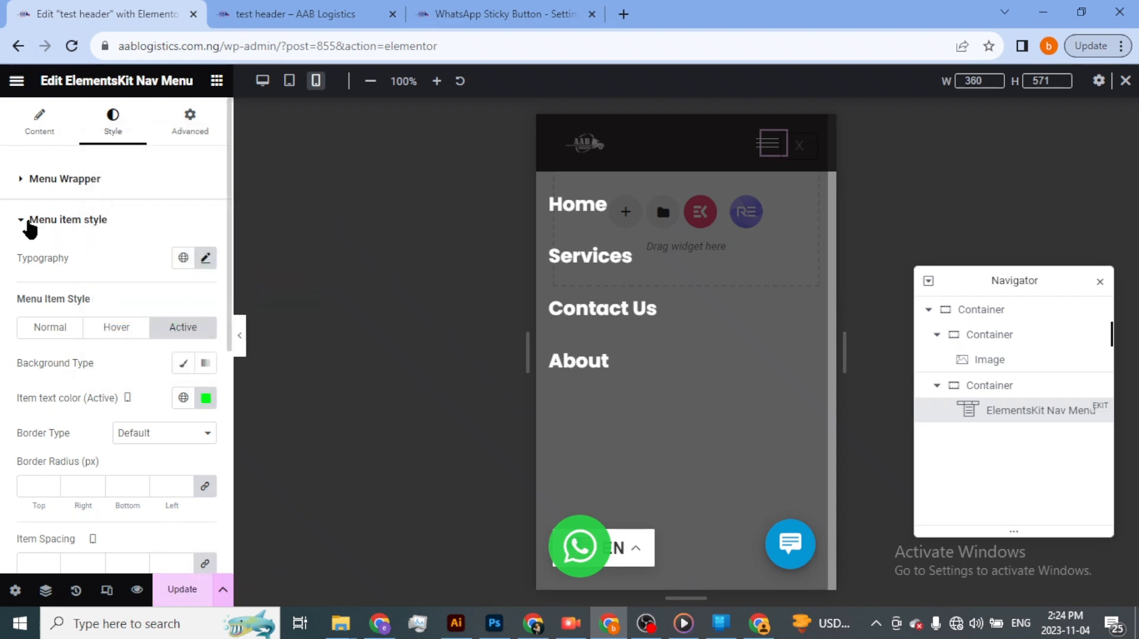
- Reduce the nav menu items' mobile font size, entering 10 px and stepping it up to a readable size
{"action": "left_click", "coordinate": [206, 258]}
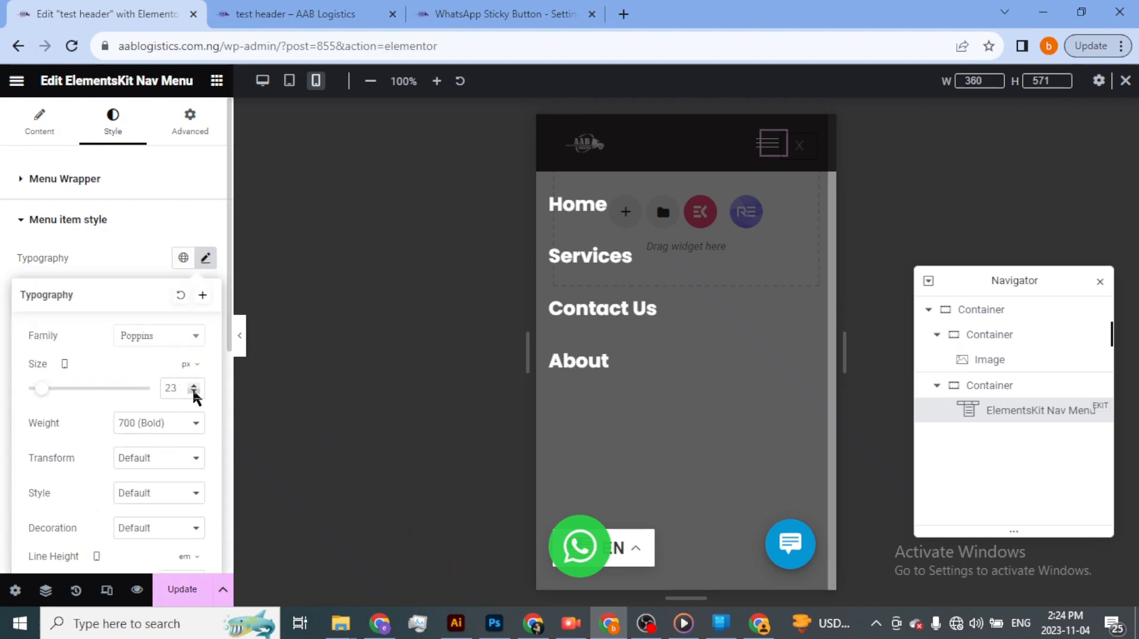
{"action": "key", "text": "BackSpace"}
{"action": "key", "text": "BackSpace"}
{"action": "type", "text": "1"}
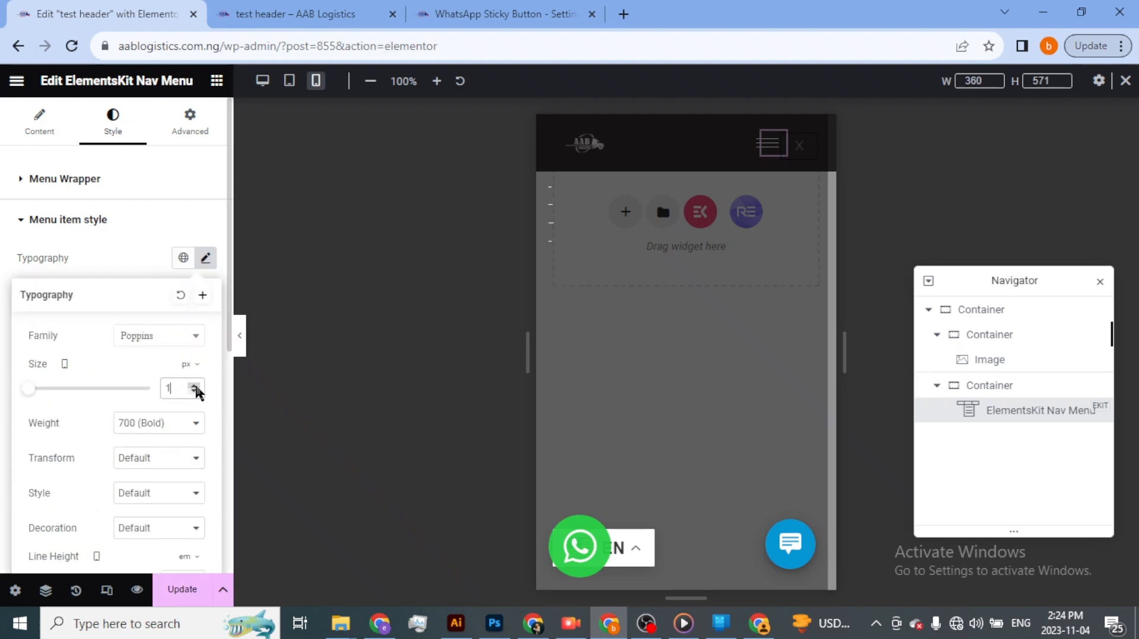
{"action": "type", "text": "2"}
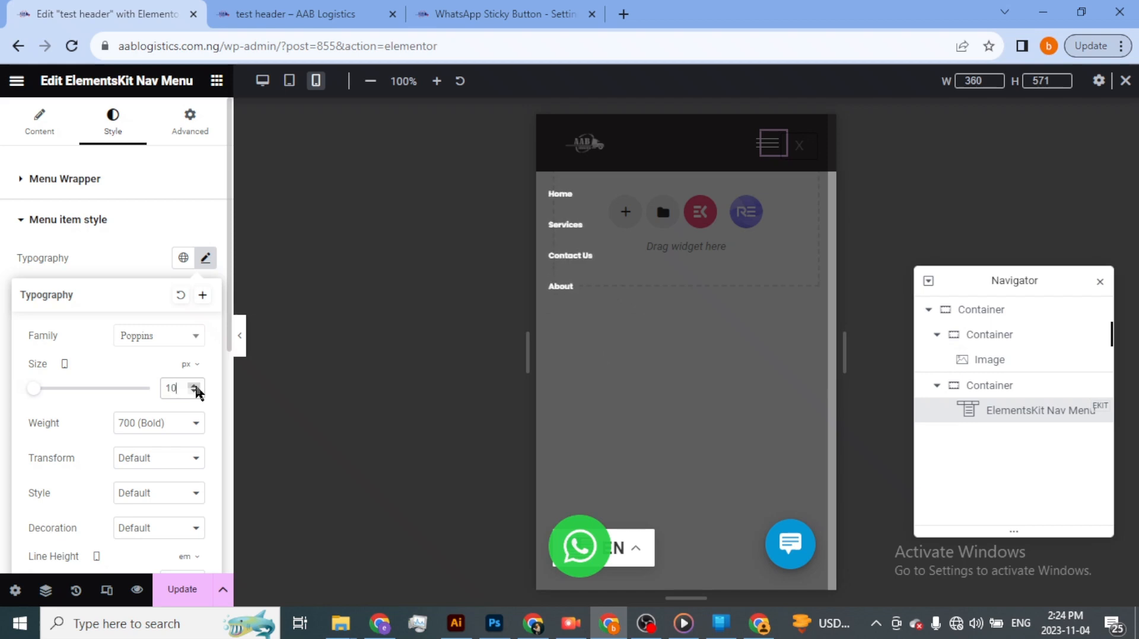
{"action": "left_click", "coordinate": [195, 386]}
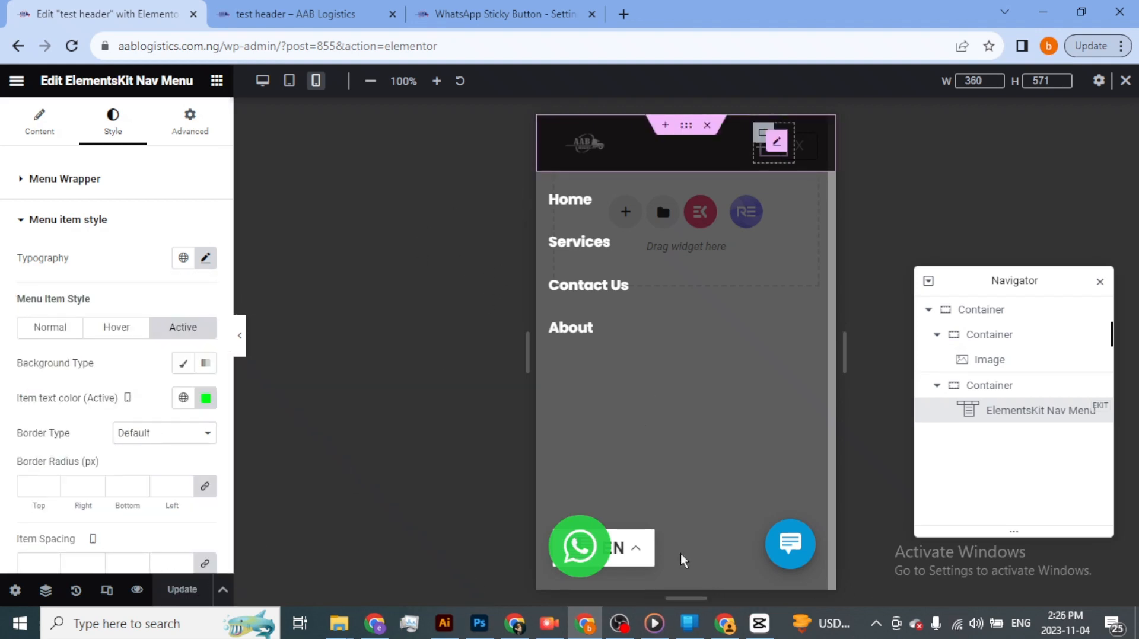
- Switch to the live AAB Logistics page, reload it, and open and close the hamburger menu to check the restyled items
{"action": "left_click", "coordinate": [733, 630]}
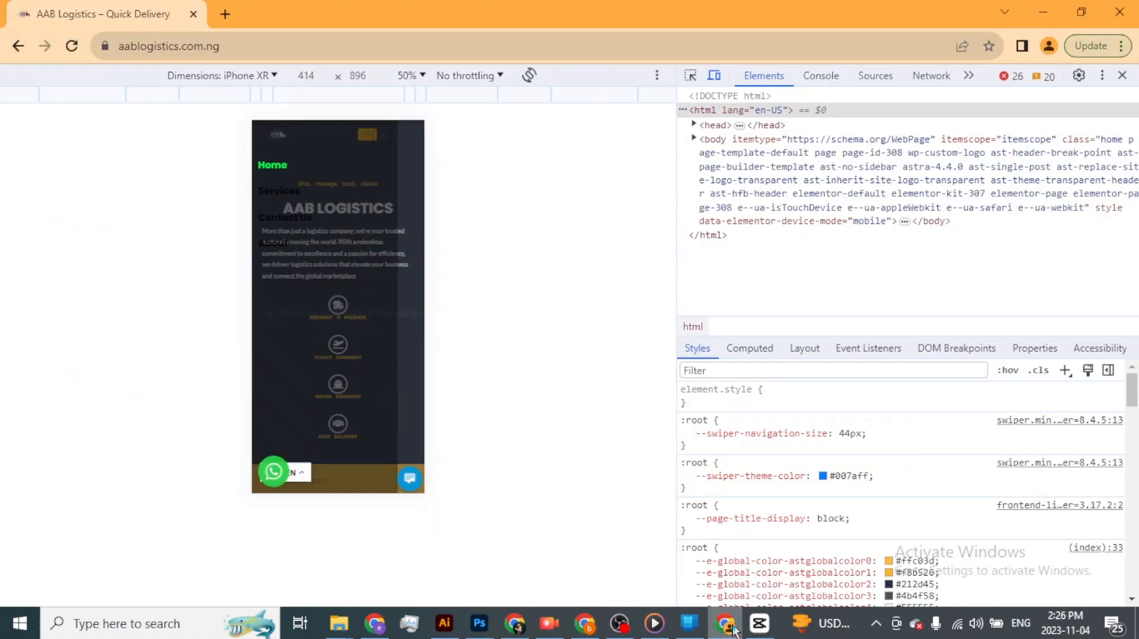
{"action": "left_click", "coordinate": [73, 48]}
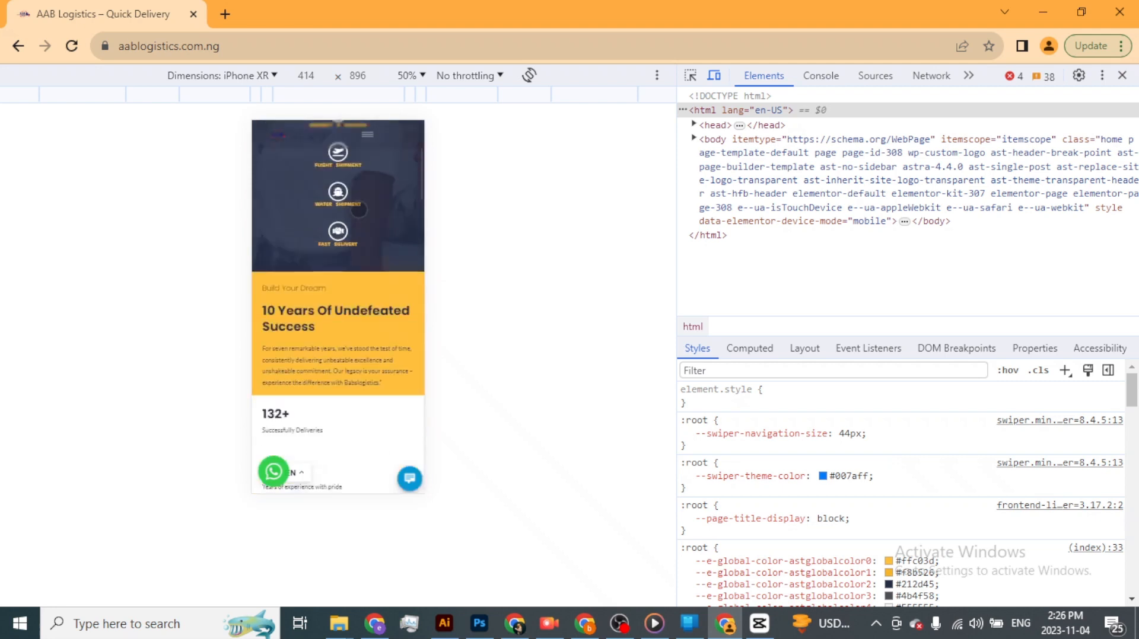
{"action": "left_click", "coordinate": [368, 137]}
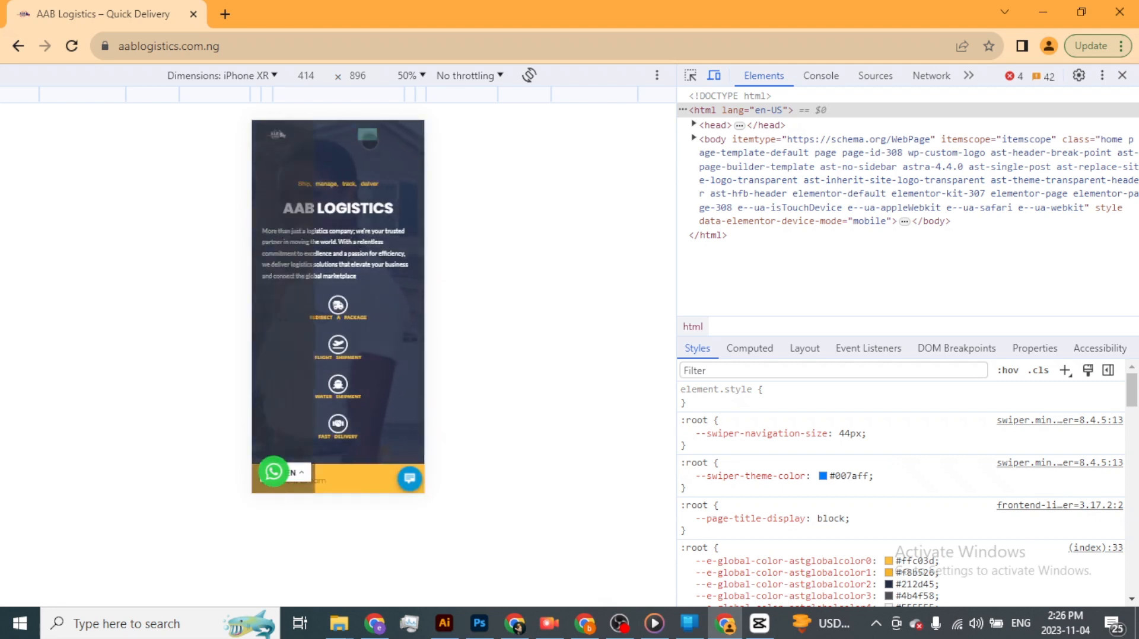
{"action": "left_click", "coordinate": [368, 139]}
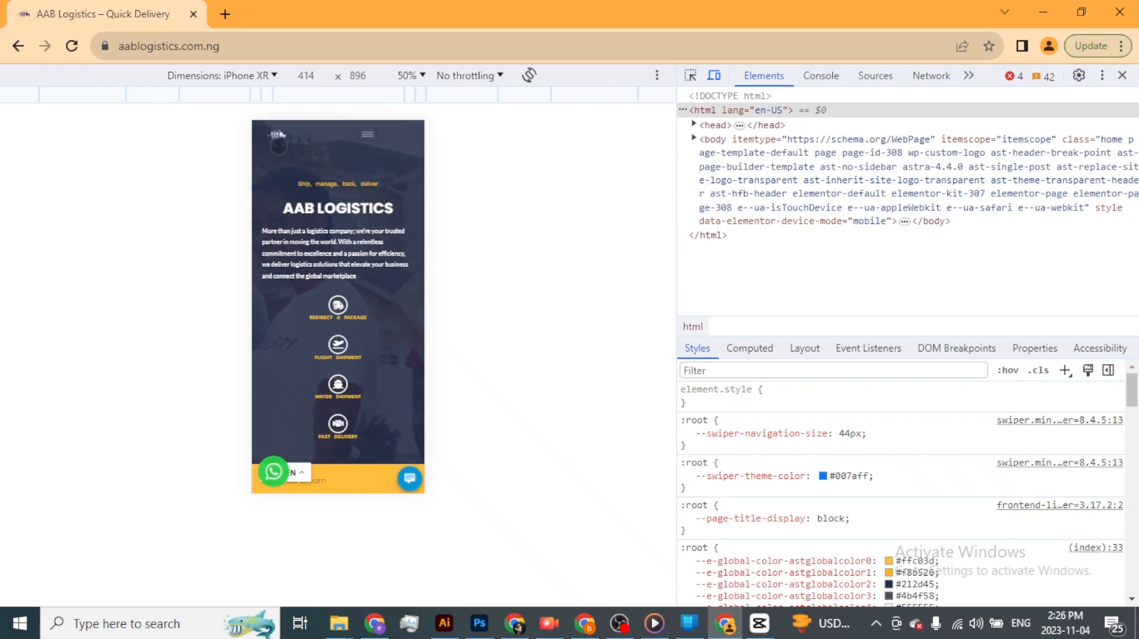
- Leave the iPhone XR emulation and scroll the desktop page to check the sticky header
{"action": "left_click", "coordinate": [272, 76]}
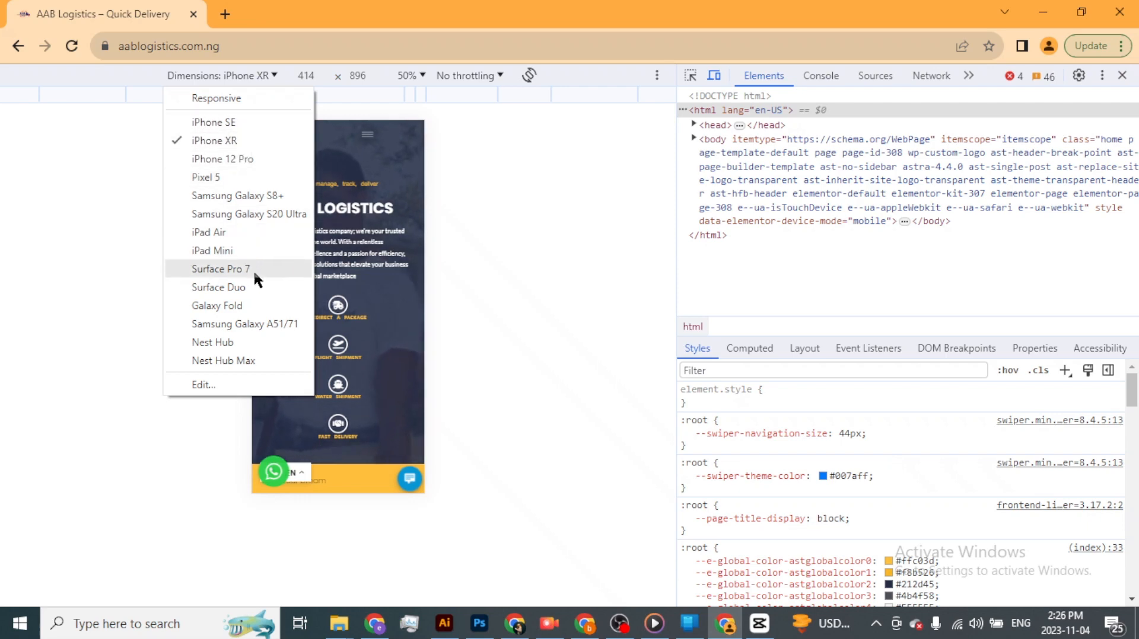
{"action": "left_click", "coordinate": [1122, 76]}
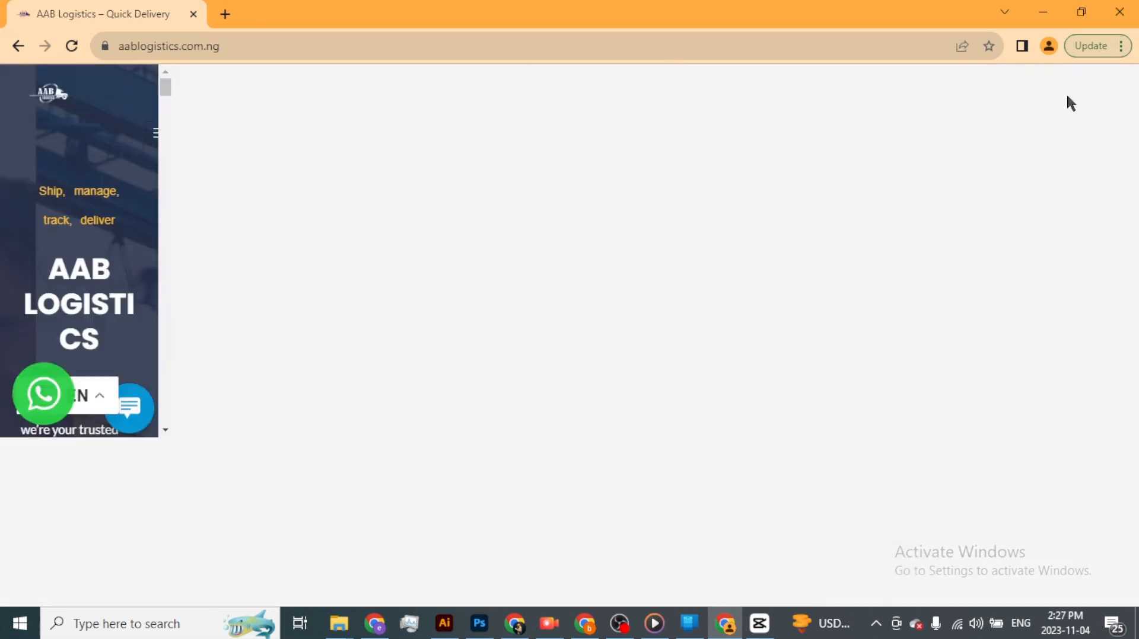
{"action": "scroll", "coordinate": [802, 218], "scroll_direction": "down", "scroll_amount": 5}
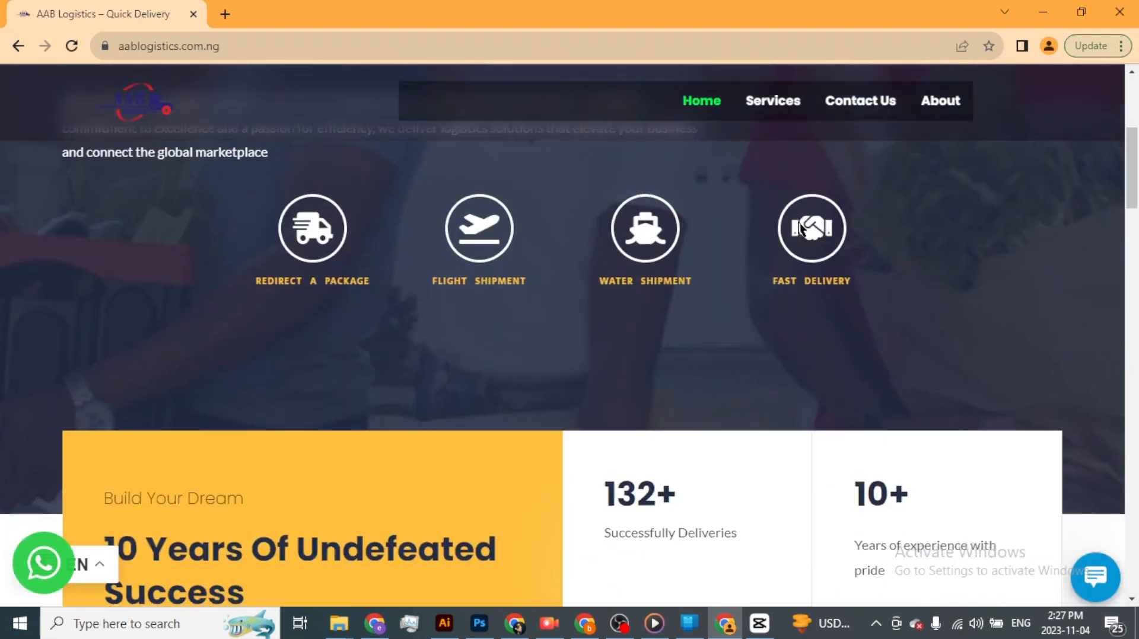
{"action": "scroll", "coordinate": [730, 148], "scroll_direction": "up", "scroll_amount": 5}
- In the header editor, clear the outer container's background color and save the header
{"action": "key", "text": "alt+Tab"}
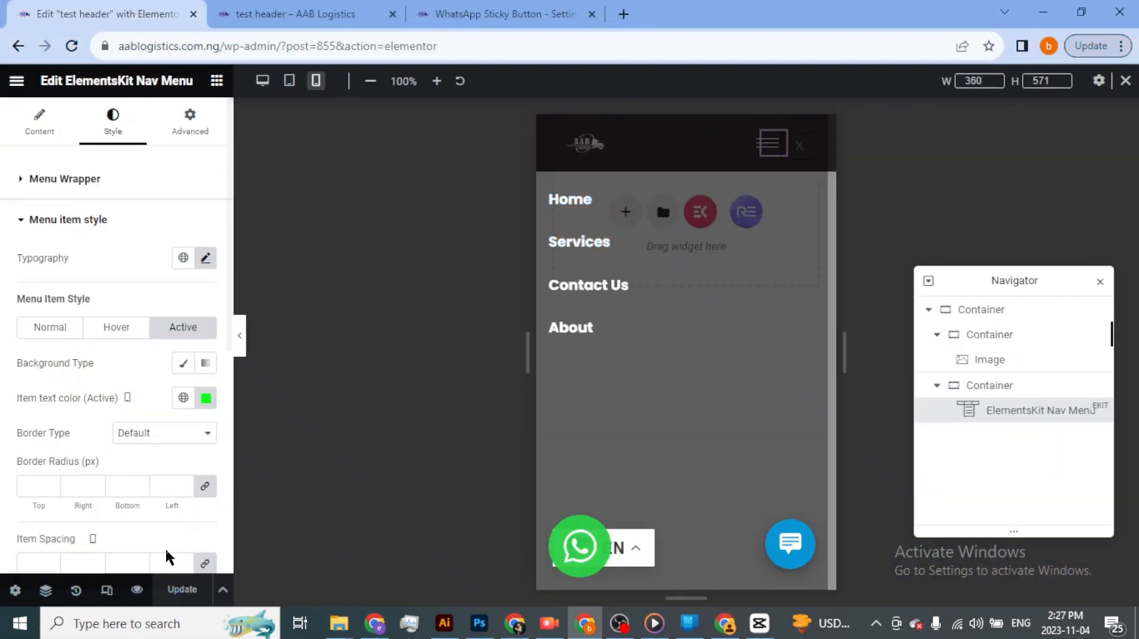
{"action": "left_click", "coordinate": [981, 310]}
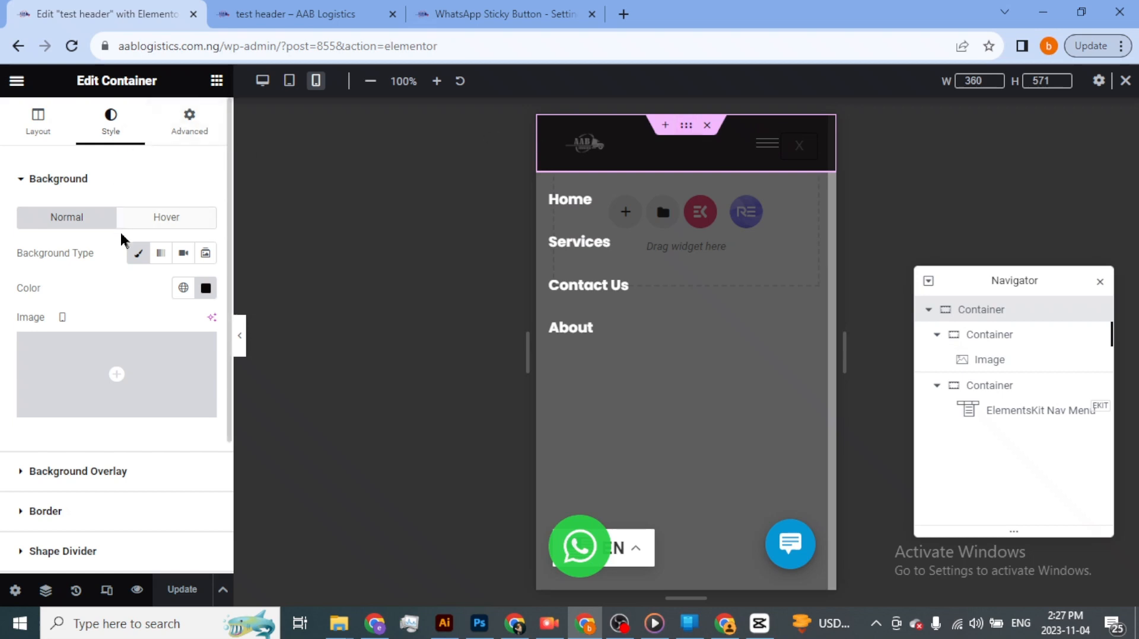
{"action": "left_click", "coordinate": [204, 289]}
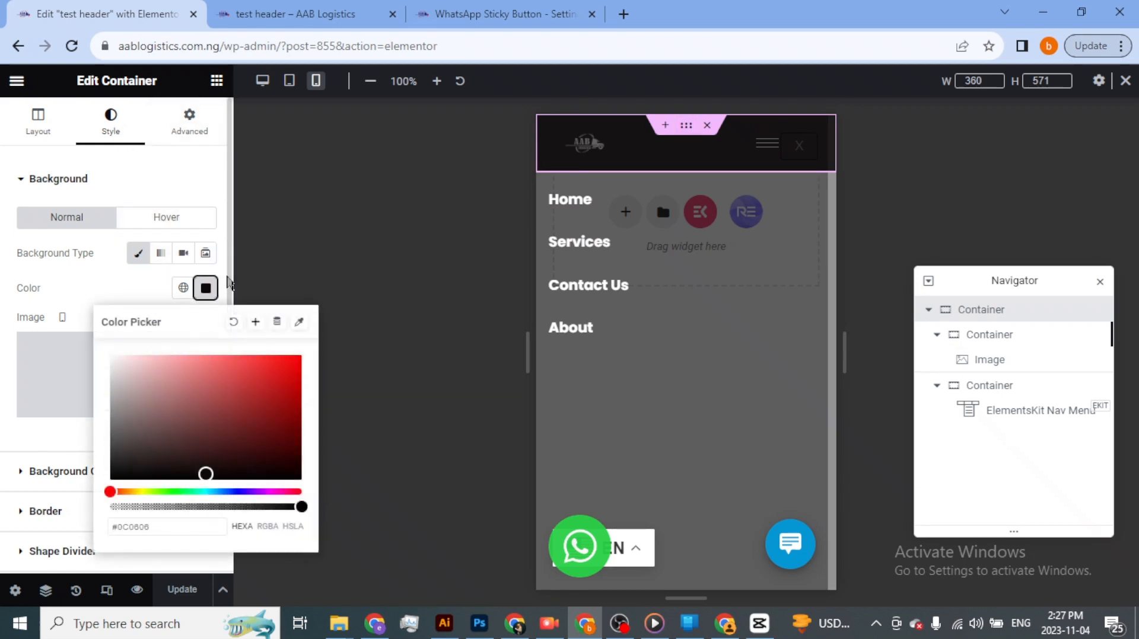
{"action": "left_click", "coordinate": [234, 322]}
{"action": "left_click", "coordinate": [180, 590]}
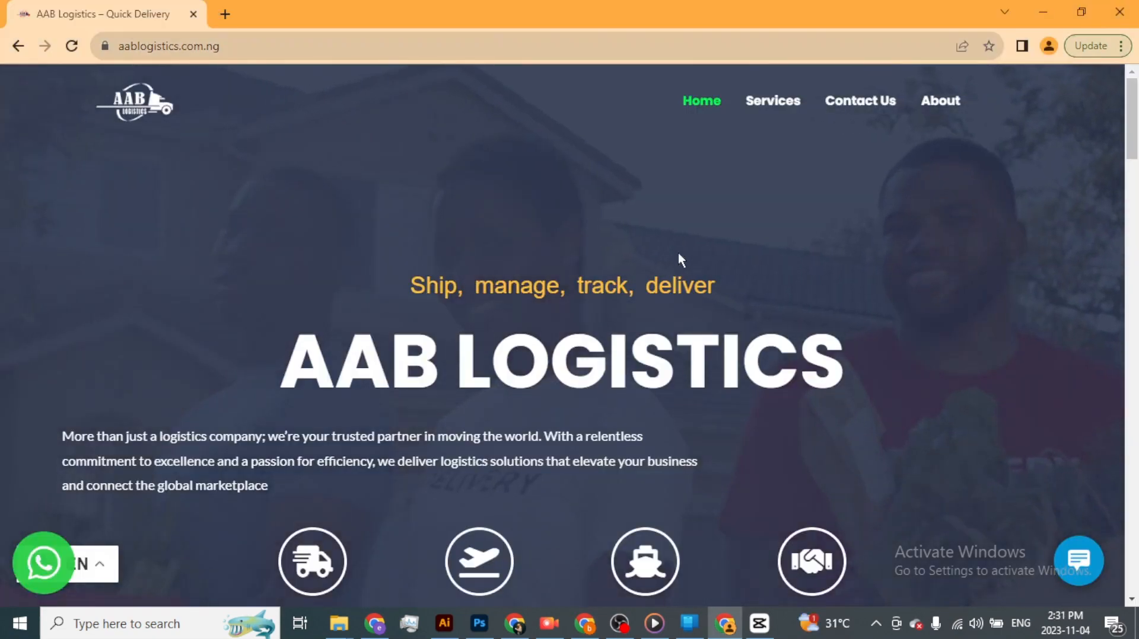
- Scroll through the live desktop page to examine the transparent header and its sticky effect over different sections
{"action": "scroll", "coordinate": [679, 252], "scroll_direction": "down", "scroll_amount": 20}
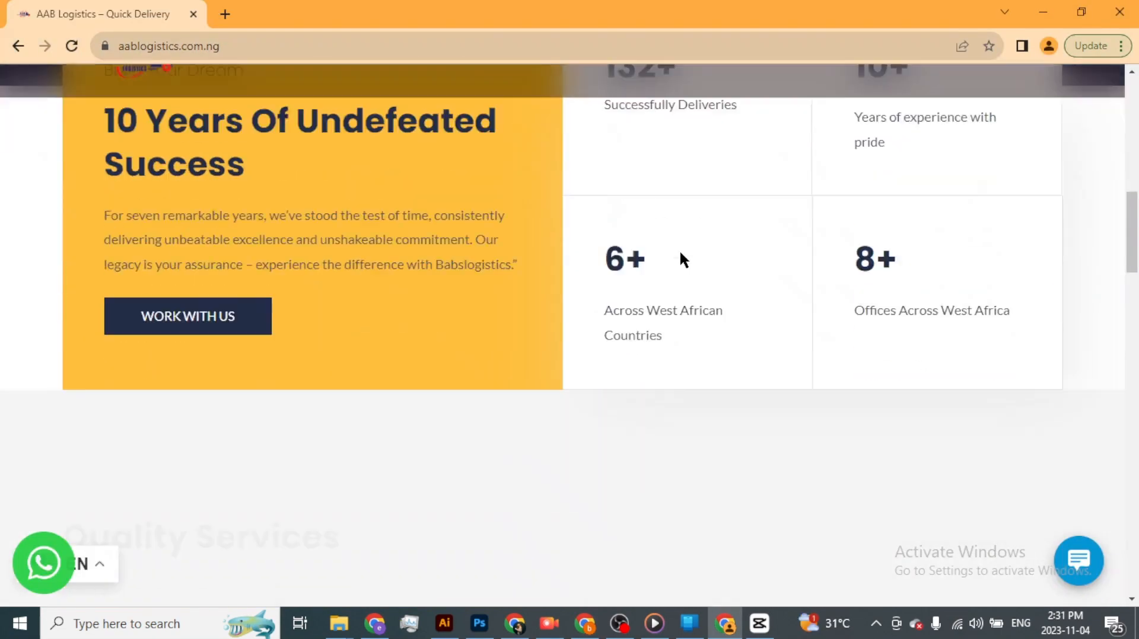
{"action": "scroll", "coordinate": [685, 261], "scroll_direction": "up", "scroll_amount": 10}
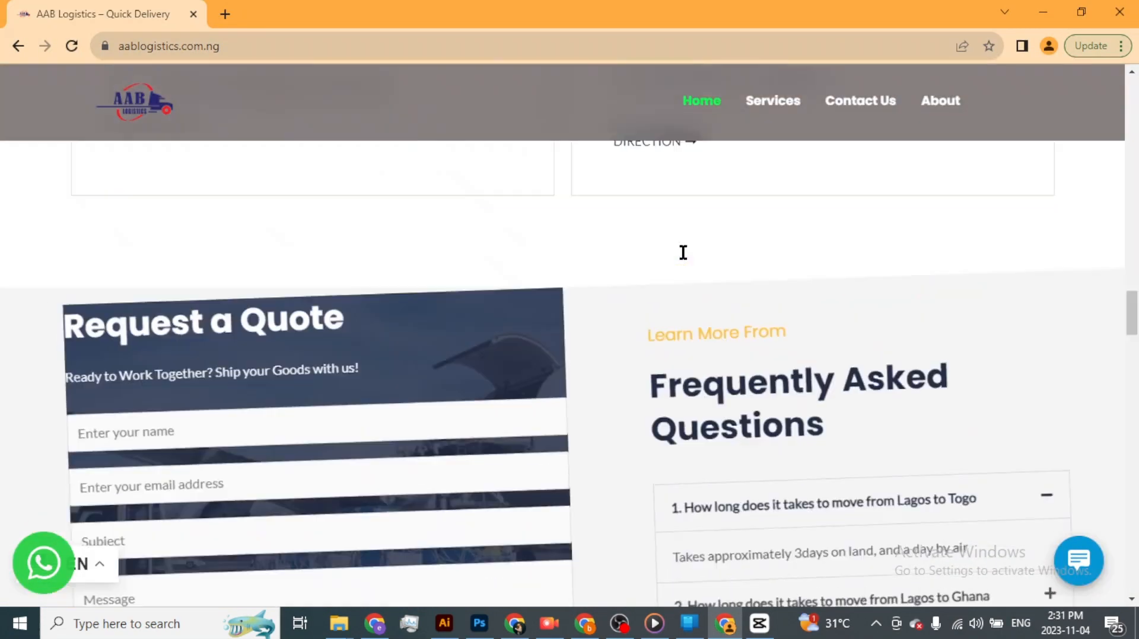
{"action": "scroll", "coordinate": [685, 251], "scroll_direction": "up", "scroll_amount": 5}
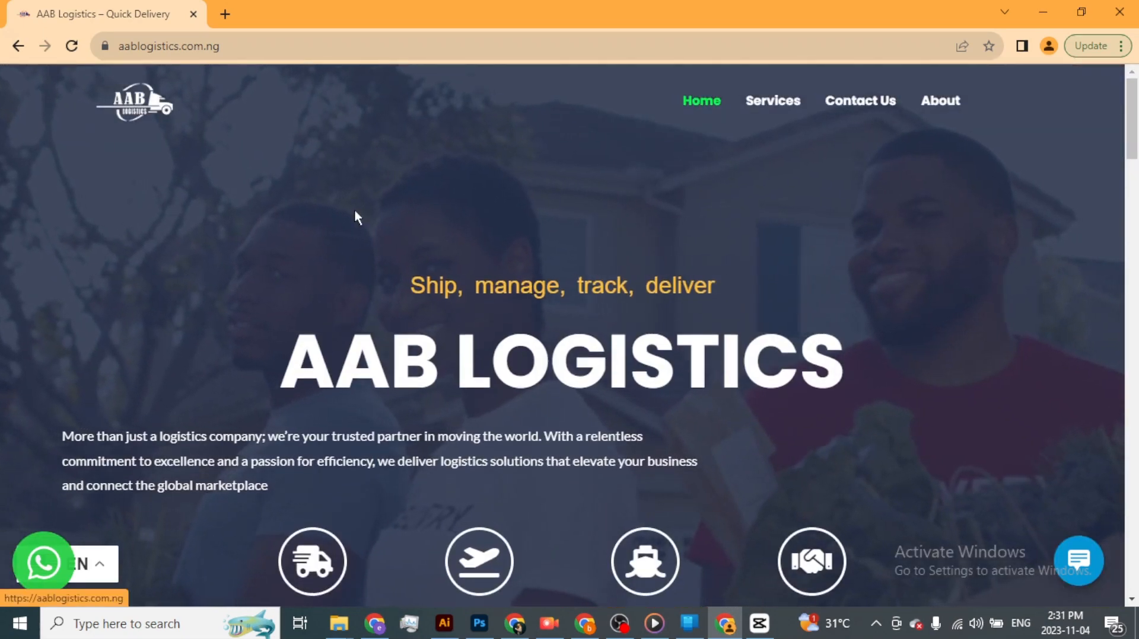
{"action": "scroll", "coordinate": [427, 256], "scroll_direction": "down", "scroll_amount": 8}
{"action": "scroll", "coordinate": [428, 255], "scroll_direction": "up", "scroll_amount": 2}
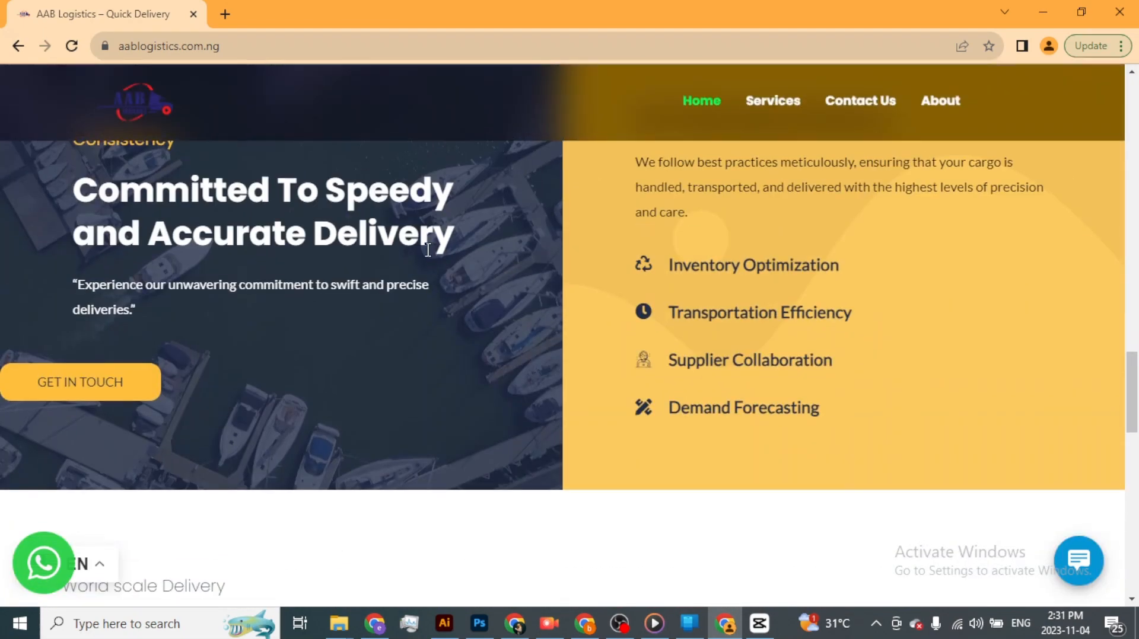